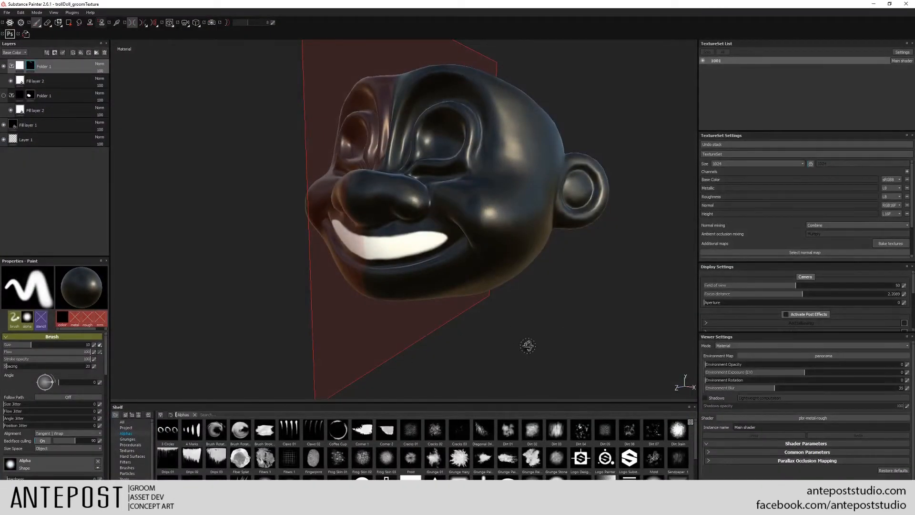
# - Examine the white area painted around the mouth on the troll head, and switch to Maya
pyautogui.moveTo(527, 343)
pyautogui.keyDown('alt'); pyautogui.mouseDown()
pyautogui.moveTo(603, 347)
pyautogui.moveTo(509, 347)
pyautogui.mouseUp(); pyautogui.keyUp('alt')
pyautogui.scroll(2, 384, 345)
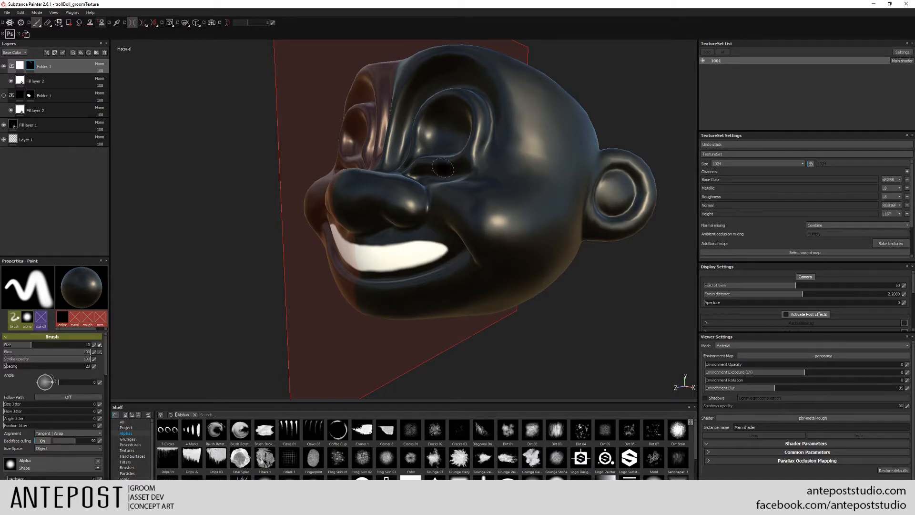
pyautogui.keyDown('alt'); pyautogui.moveTo(243, 301); pyautogui.dragTo(305, 292); pyautogui.keyUp('alt')
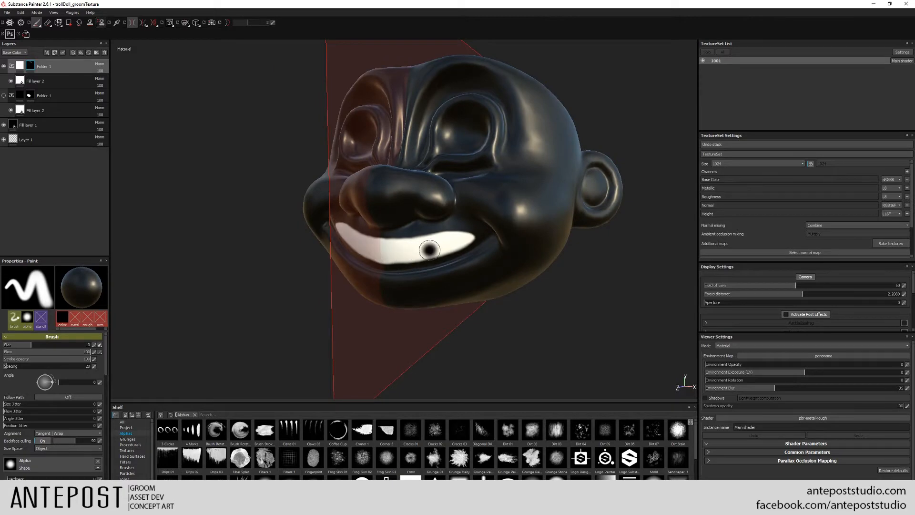
pyautogui.click(873, 5)
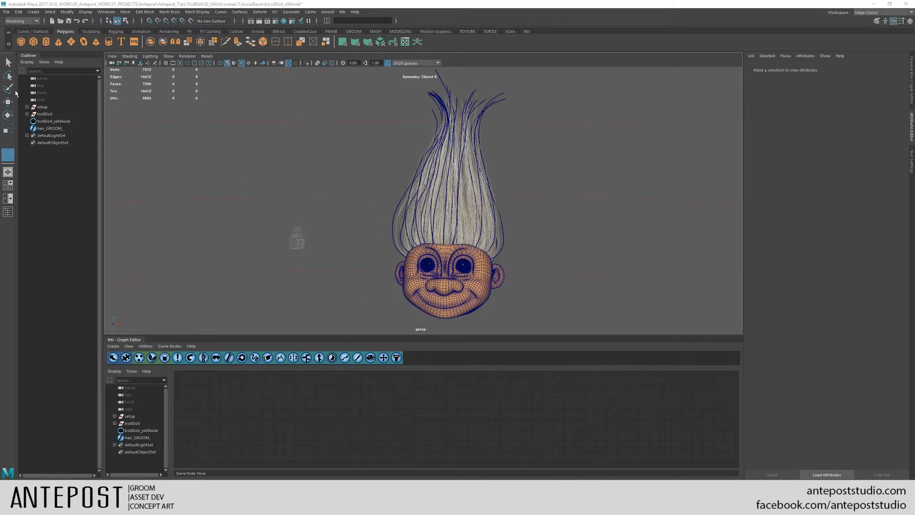
# - Create a Yeti groom on the troll's head mesh
pyautogui.click(7, 103)
pyautogui.click(418, 292)
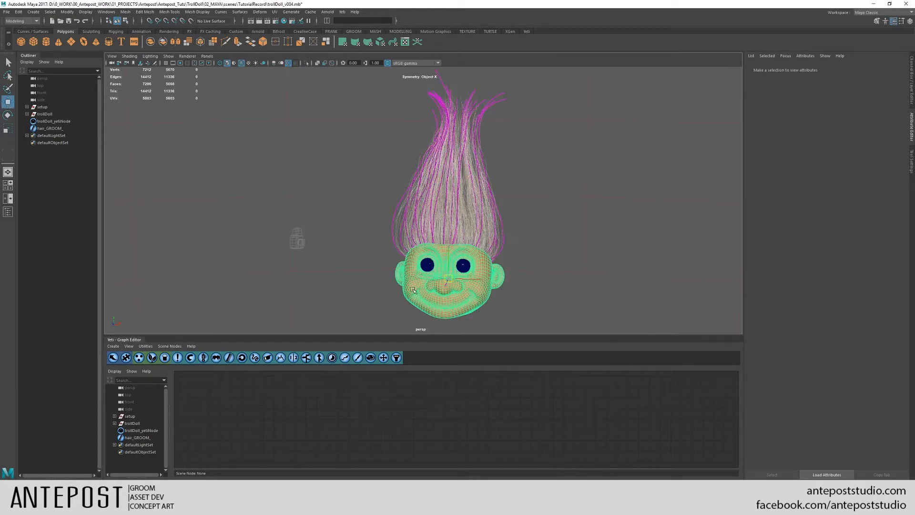
pyautogui.click(341, 13)
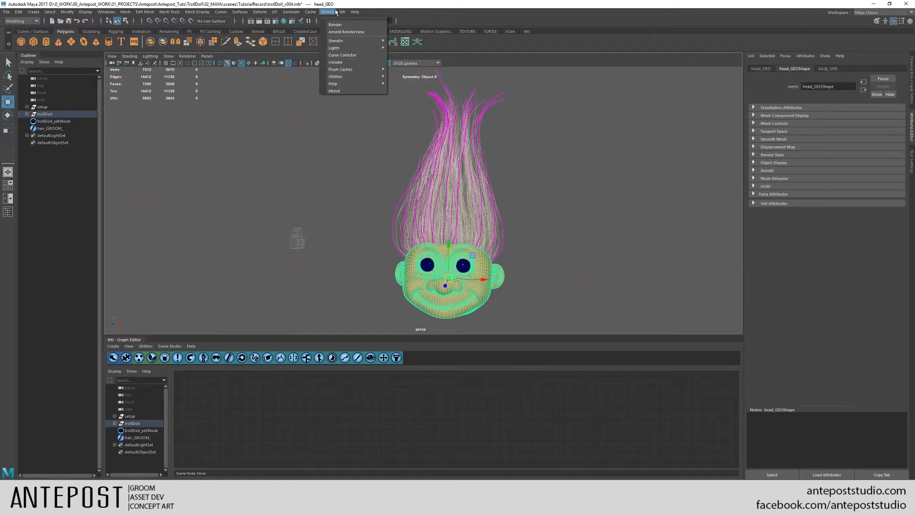
pyautogui.moveTo(342, 12)
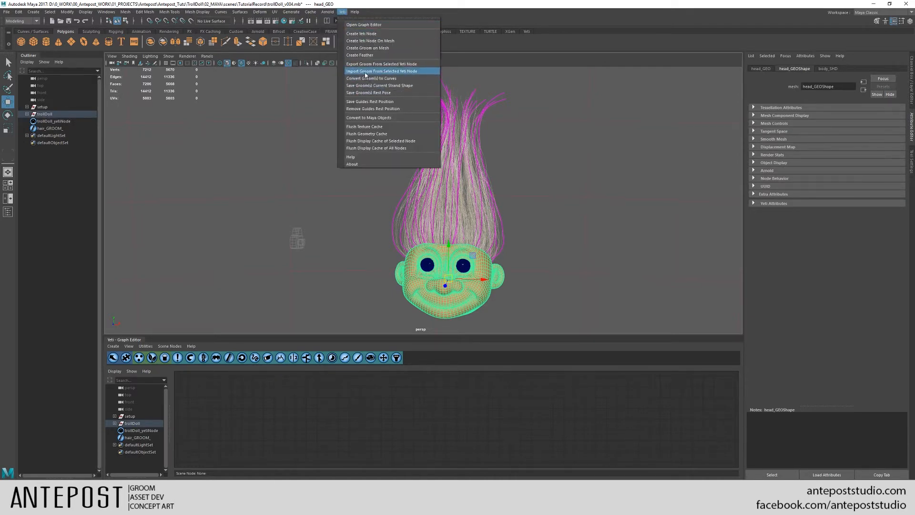
pyautogui.click(358, 48)
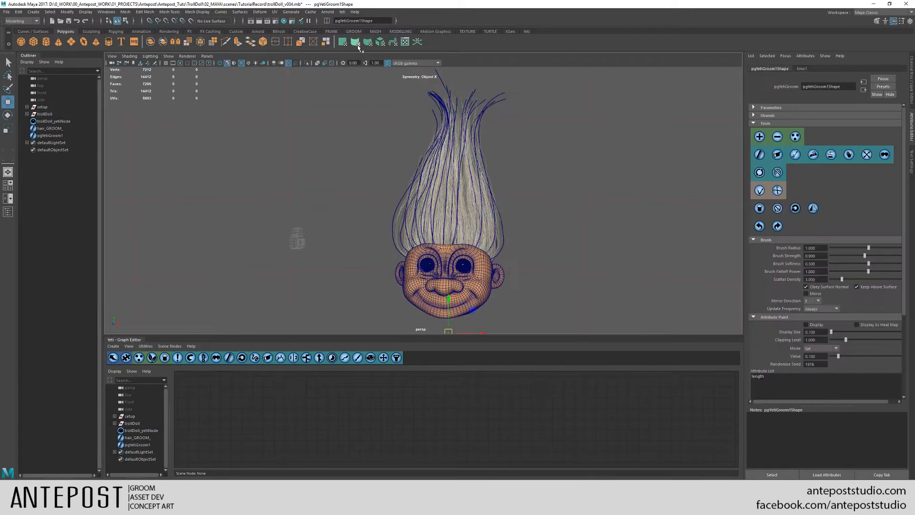
# - Rename the new groom node as mustache_GROOM
pyautogui.click(55, 136)
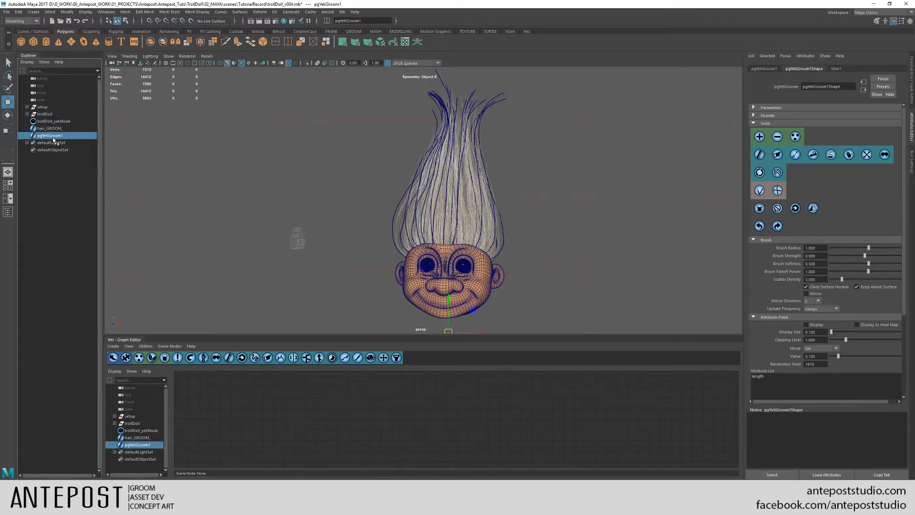
pyautogui.doubleClick(48, 137)
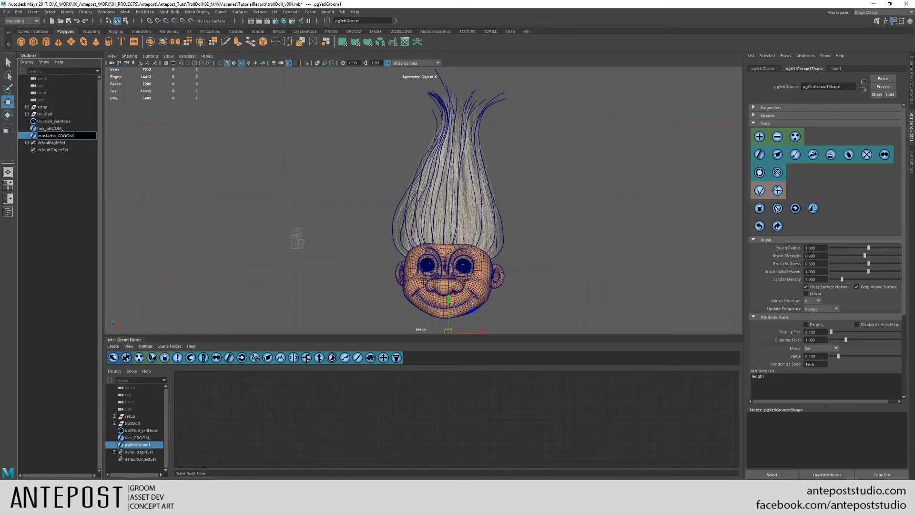
pyautogui.write('mustache_GROOM')
pyautogui.press('Return')
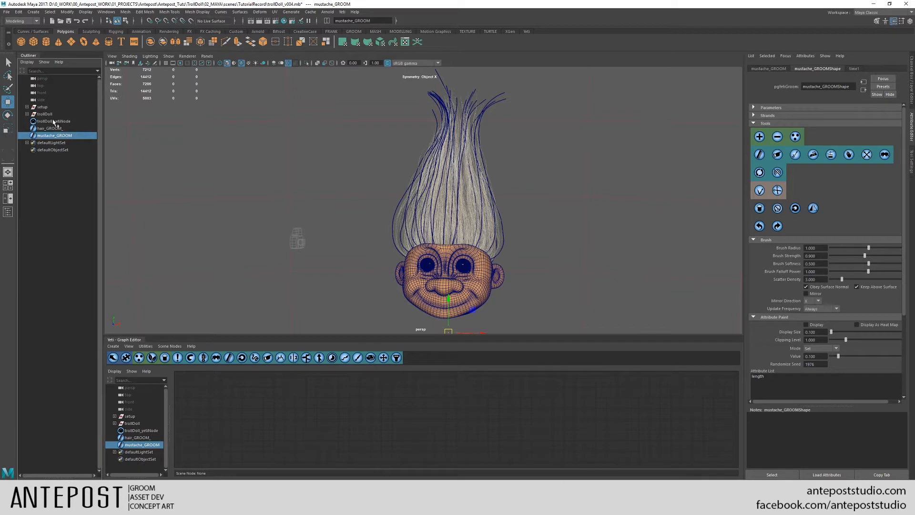
# - Add the mustache groom to the input grooms of trollDoll_yetiNode
pyautogui.click(53, 121)
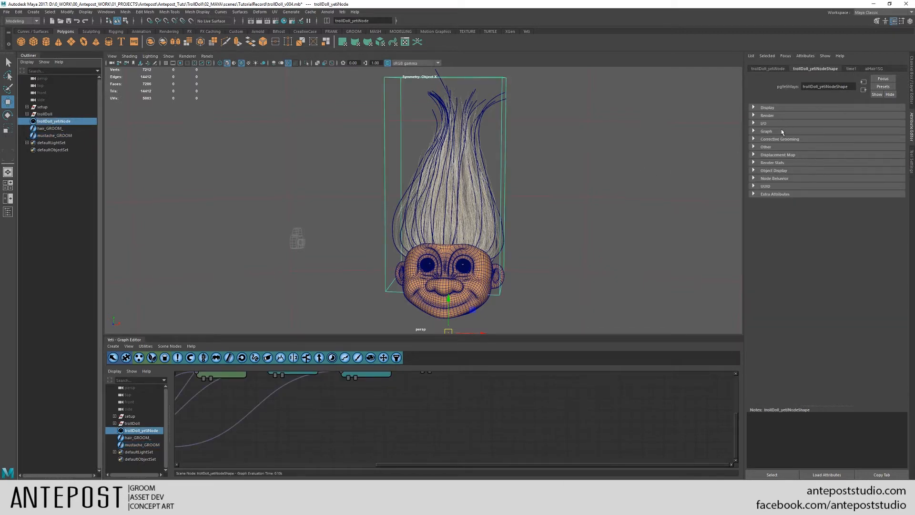
pyautogui.click(767, 131)
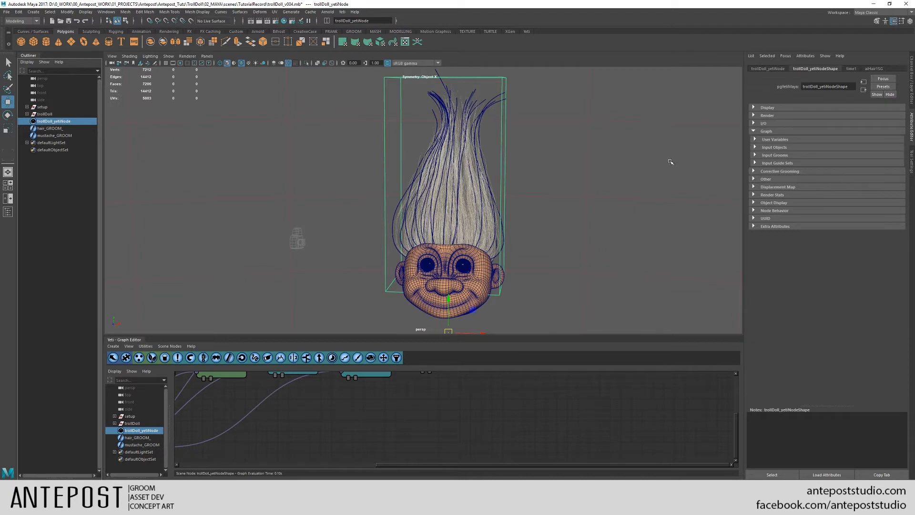
pyautogui.click(764, 157)
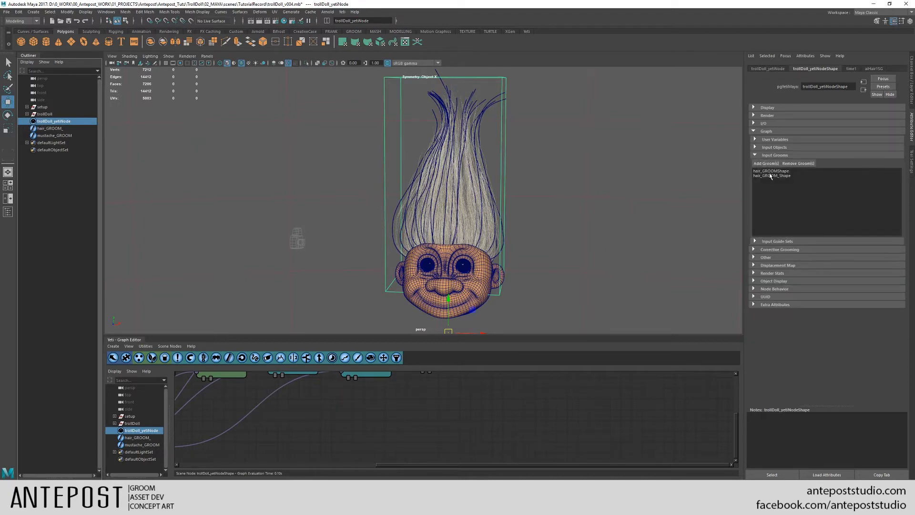
pyautogui.click(767, 163)
pyautogui.click(373, 189)
pyautogui.click(392, 251)
pyautogui.click(775, 155)
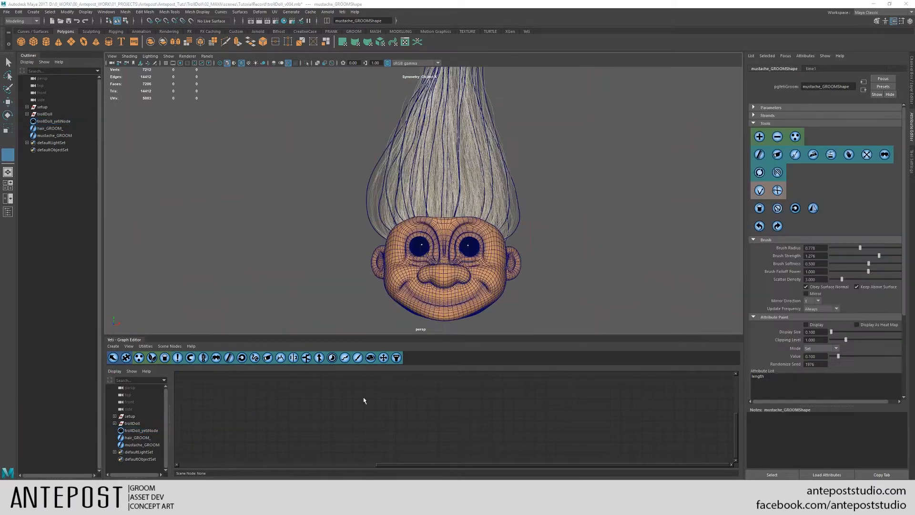
# - Place a first mustache strand on one side of the upper lip and lengthen it beyond the face
pyautogui.scroll(6, 333, 265)
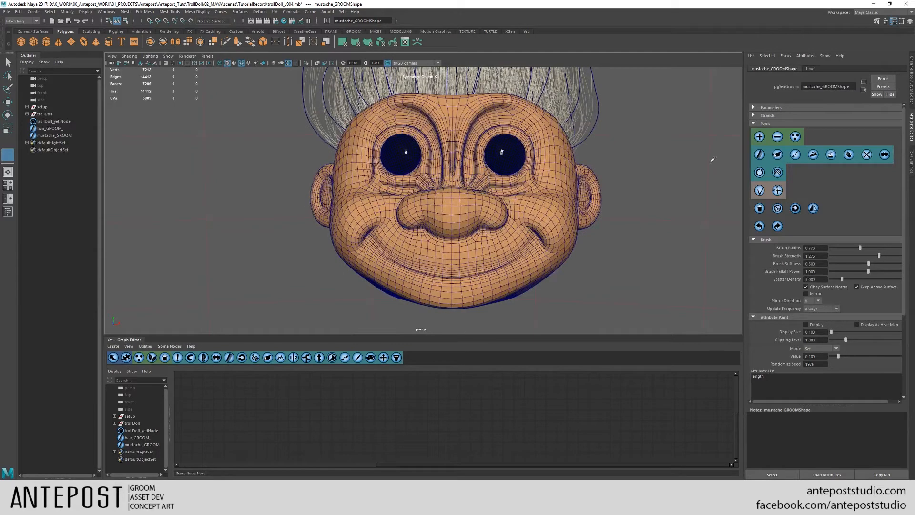
pyautogui.click(761, 140)
pyautogui.moveTo(414, 253); pyautogui.dragTo(407, 252, button='middle')
pyautogui.click(767, 114)
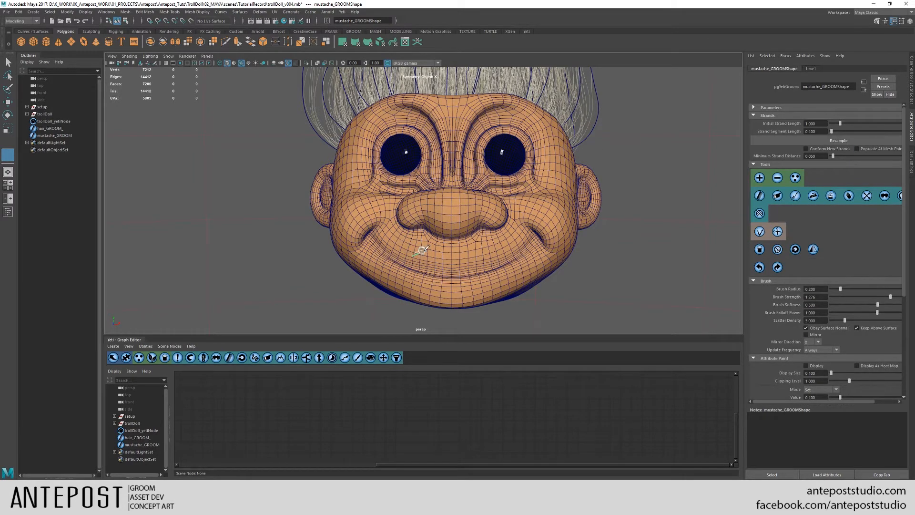
pyautogui.click(865, 198)
pyautogui.moveTo(426, 253)
pyautogui.mouseDown()
pyautogui.moveTo(477, 204)
pyautogui.moveTo(428, 208)
pyautogui.mouseUp()
pyautogui.click(757, 197)
pyautogui.keyDown('alt'); pyautogui.moveTo(427, 208); pyautogui.dragTo(444, 148, button='middle'); pyautogui.keyUp('alt')
pyautogui.keyDown('alt'); pyautogui.moveTo(529, 185); pyautogui.dragTo(559, 202, button='right'); pyautogui.keyUp('alt')
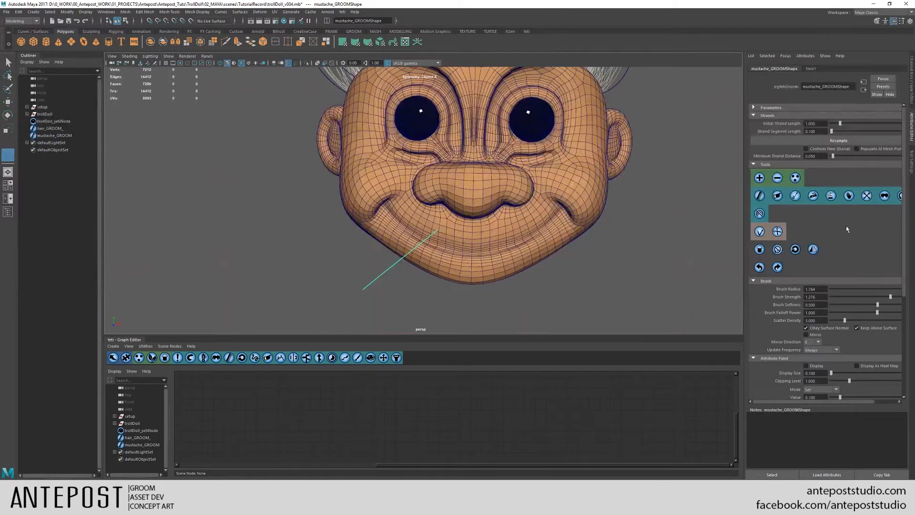
# - Sculpt and comb the first strand into a gentle curve running outward over the mouth corner
pyautogui.moveTo(433, 214)
pyautogui.keyDown('alt'); pyautogui.mouseDown()
pyautogui.moveTo(454, 205)
pyautogui.moveTo(450, 216)
pyautogui.mouseUp(); pyautogui.keyUp('alt')
pyautogui.click(761, 231)
pyautogui.moveTo(365, 249); pyautogui.dragTo(402, 238)
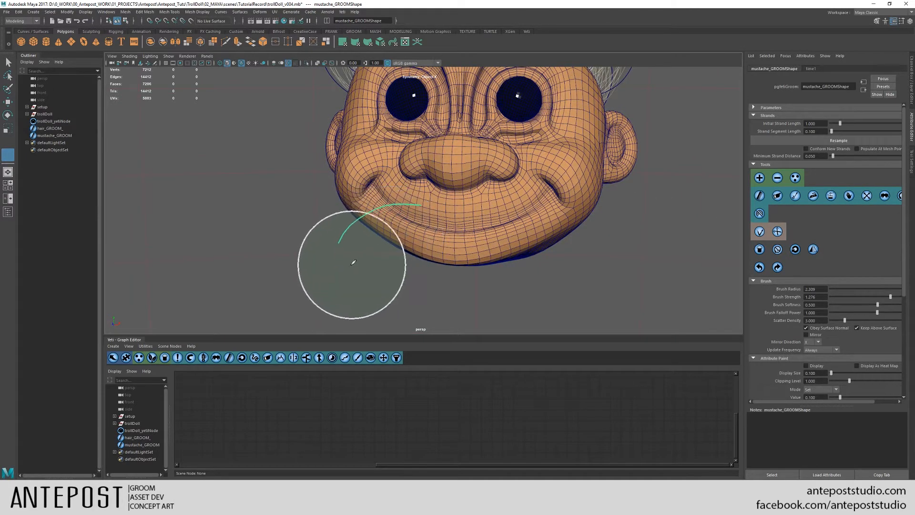
pyautogui.moveTo(353, 267)
pyautogui.keyDown('alt'); pyautogui.mouseDown()
pyautogui.moveTo(479, 274)
pyautogui.moveTo(413, 279)
pyautogui.mouseUp(); pyautogui.keyUp('alt')
pyautogui.click(760, 196)
pyautogui.moveTo(455, 233)
pyautogui.keyDown('alt'); pyautogui.mouseDown()
pyautogui.moveTo(503, 267)
pyautogui.moveTo(501, 231)
pyautogui.moveTo(482, 218)
pyautogui.moveTo(561, 205)
pyautogui.mouseUp(); pyautogui.keyUp('alt')
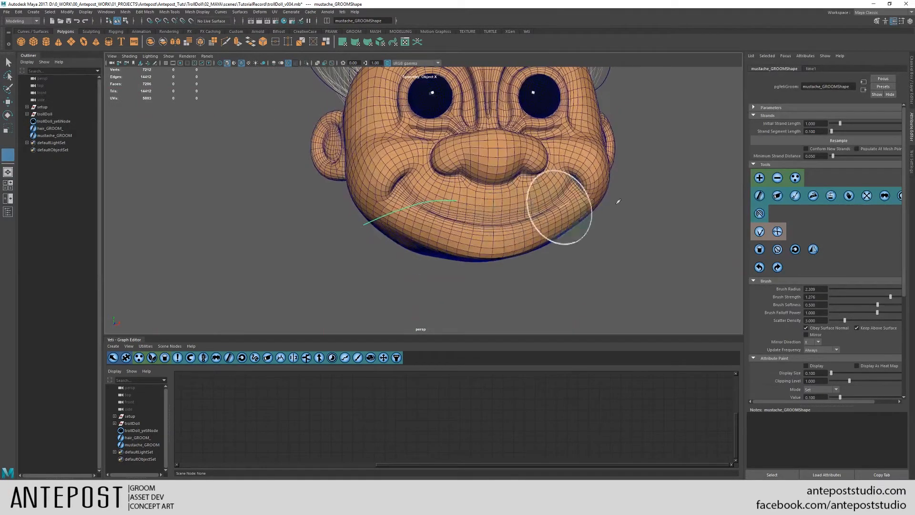
pyautogui.moveTo(472, 193); pyautogui.dragTo(461, 195)
# - Turn on Conform New Strands and add a second mustache strand beside the first one
pyautogui.click(759, 179)
pyautogui.moveTo(467, 200)
pyautogui.mouseDown(button='middle')
pyautogui.moveTo(445, 208)
pyautogui.moveTo(473, 206)
pyautogui.mouseUp(button='middle')
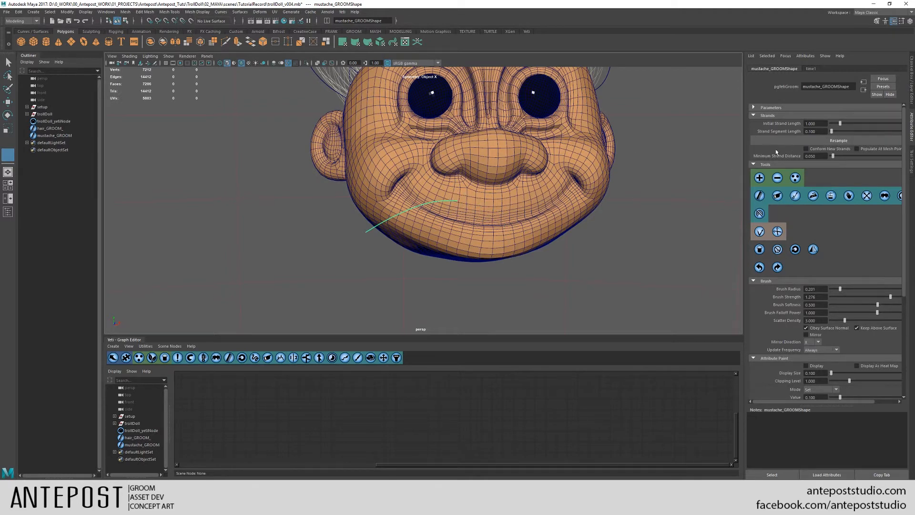
pyautogui.click(480, 203)
pyautogui.moveTo(483, 218)
pyautogui.keyDown('alt'); pyautogui.mouseDown()
pyautogui.moveTo(458, 247)
pyautogui.moveTo(496, 238)
pyautogui.moveTo(490, 251)
pyautogui.moveTo(447, 195)
pyautogui.mouseUp(); pyautogui.keyUp('alt')
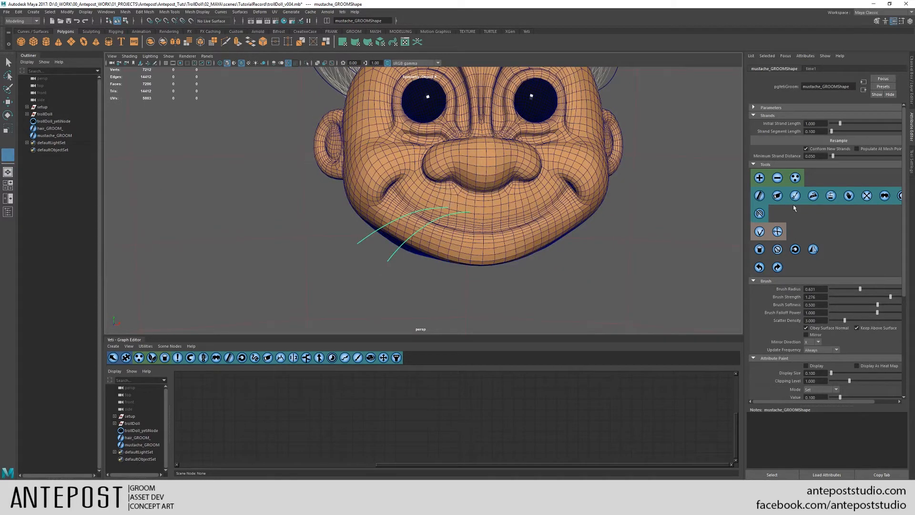
# - Add several more guide strands across the same side of the upper lip, under the nose
pyautogui.click(760, 178)
pyautogui.moveTo(435, 196); pyautogui.dragTo(429, 196)
pyautogui.click(420, 189)
pyautogui.click(419, 199)
pyautogui.click(464, 200)
pyautogui.click(466, 216)
pyautogui.click(429, 197)
# - Comb the mustache strands outward past the mouth corner with a large brush
pyautogui.moveTo(414, 173); pyautogui.dragTo(387, 205)
pyautogui.moveTo(481, 231)
pyautogui.mouseDown()
pyautogui.moveTo(455, 227)
pyautogui.moveTo(510, 267)
pyautogui.moveTo(503, 191)
pyautogui.moveTo(531, 208)
pyautogui.moveTo(438, 175)
pyautogui.moveTo(469, 192)
pyautogui.moveTo(453, 188)
pyautogui.mouseUp()
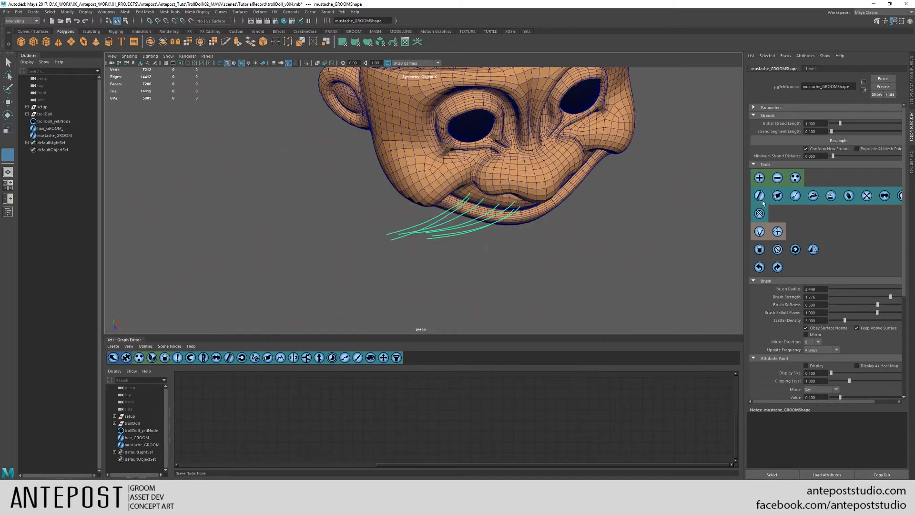
pyautogui.moveTo(728, 202)
pyautogui.keyDown('alt'); pyautogui.mouseDown()
pyautogui.moveTo(542, 204)
pyautogui.moveTo(527, 174)
pyautogui.moveTo(454, 180)
pyautogui.moveTo(458, 170)
pyautogui.moveTo(435, 200)
pyautogui.mouseUp(); pyautogui.keyUp('alt')
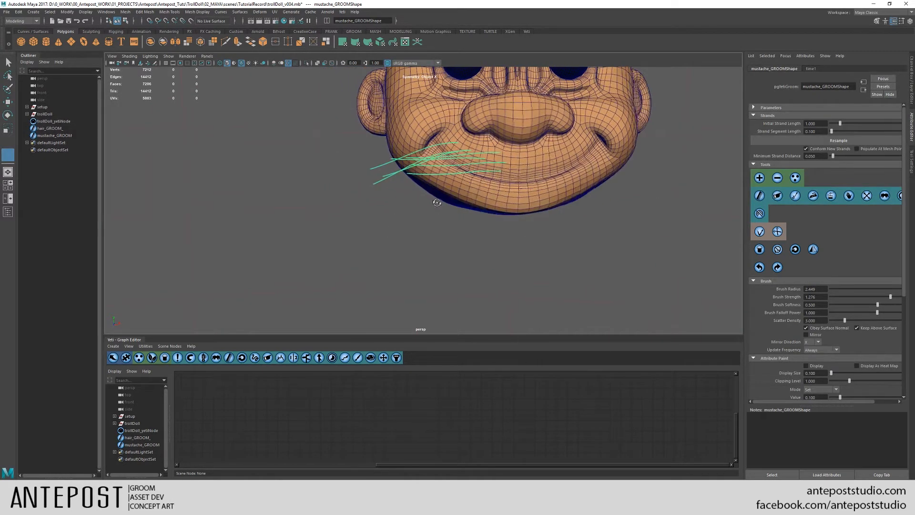
# - Sculpt the strands with a smaller brush so they draw together and their tips curl upward
pyautogui.click(763, 233)
pyautogui.moveTo(373, 212)
pyautogui.keyDown('alt'); pyautogui.mouseDown()
pyautogui.moveTo(345, 201)
pyautogui.moveTo(309, 128)
pyautogui.mouseUp(); pyautogui.keyUp('alt')
pyautogui.press('b')
pyautogui.moveTo(428, 130)
pyautogui.mouseDown()
pyautogui.moveTo(375, 136)
pyautogui.moveTo(394, 144)
pyautogui.moveTo(373, 145)
pyautogui.moveTo(387, 142)
pyautogui.mouseUp()
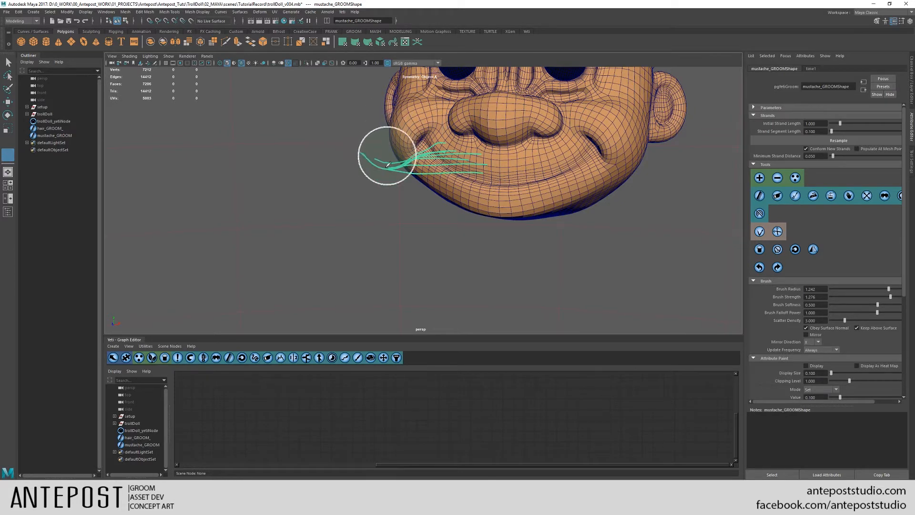
pyautogui.moveTo(333, 147)
pyautogui.keyDown('alt'); pyautogui.mouseDown()
pyautogui.moveTo(361, 209)
pyautogui.moveTo(388, 238)
pyautogui.mouseUp(); pyautogui.keyUp('alt')
pyautogui.moveTo(492, 257); pyautogui.dragTo(419, 271)
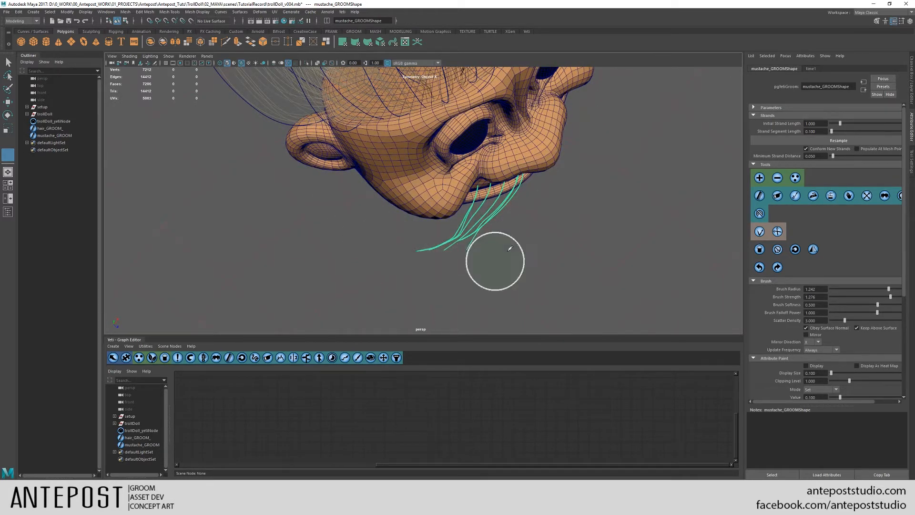
# - Turn on Display Strand Segments for the mustache groom
pyautogui.keyDown('alt'); pyautogui.moveTo(511, 239); pyautogui.dragTo(539, 272, button='right'); pyautogui.keyUp('alt')
pyautogui.keyDown('alt'); pyautogui.moveTo(539, 272); pyautogui.dragTo(419, 235); pyautogui.keyUp('alt')
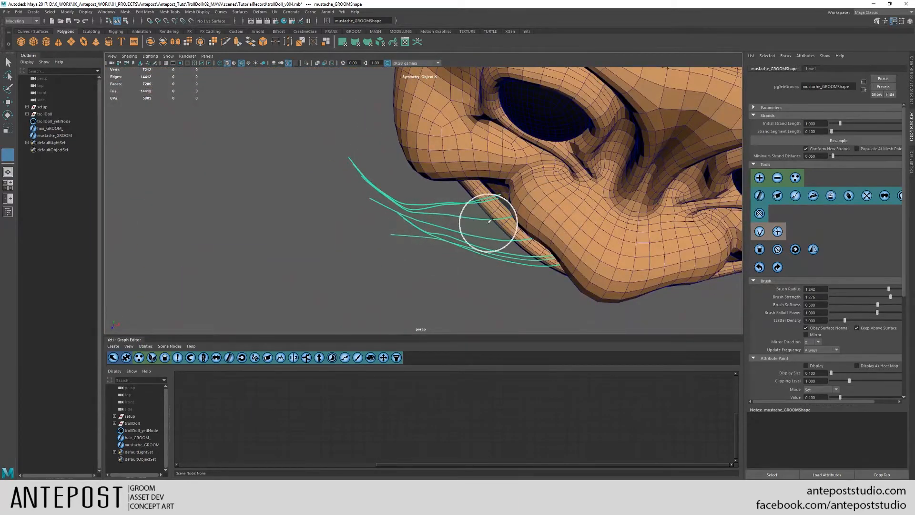
pyautogui.keyDown('alt'); pyautogui.moveTo(470, 214); pyautogui.dragTo(599, 265, button='right'); pyautogui.keyUp('alt')
pyautogui.scroll(-5, 885, 318)
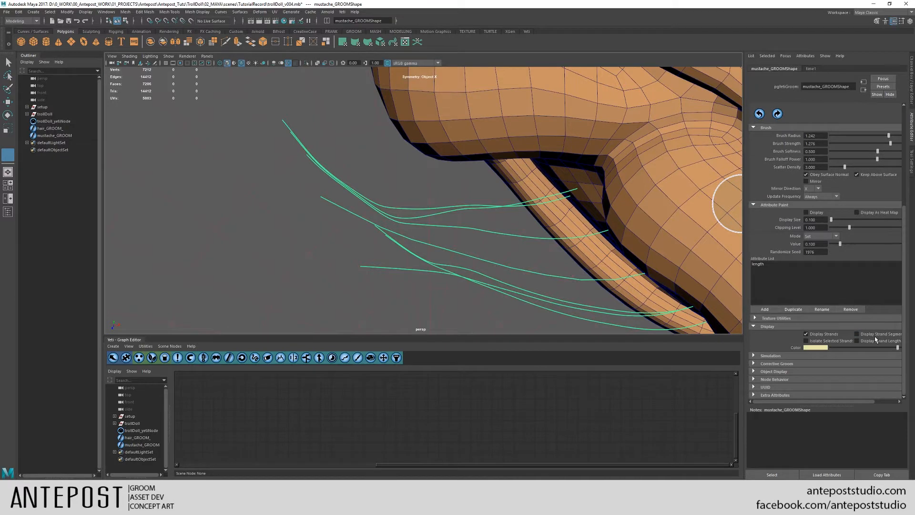
pyautogui.click(873, 335)
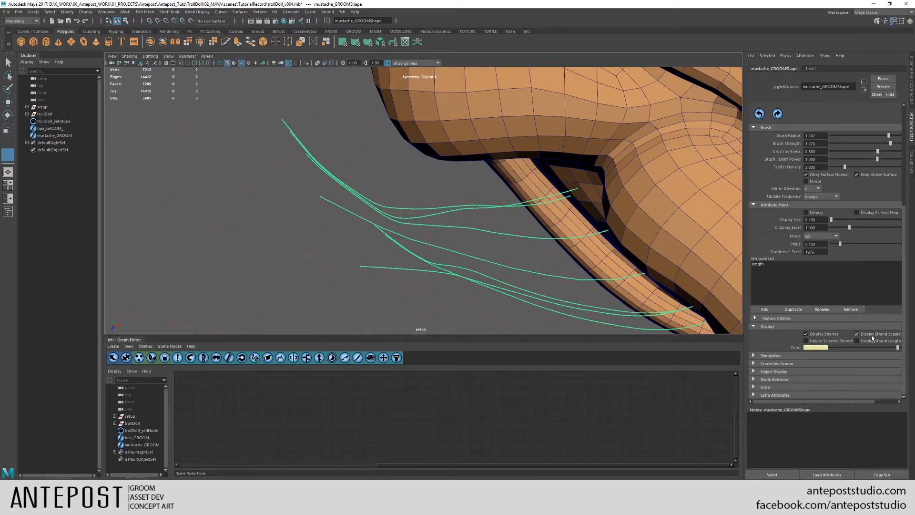
# - Set the Strand Segment Length to 0.462 and resample the mustache strands
pyautogui.scroll(5, 900, 223)
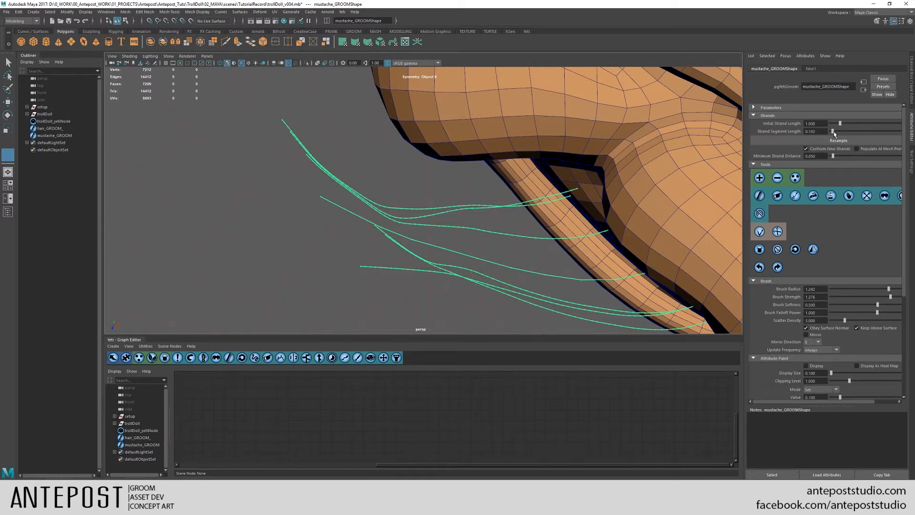
pyautogui.moveTo(834, 134); pyautogui.dragTo(836, 134)
pyautogui.click(806, 141)
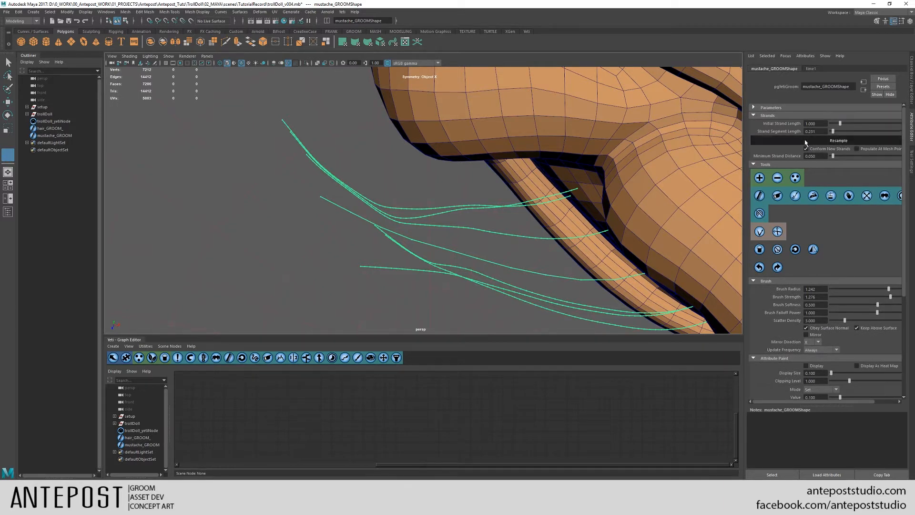
pyautogui.click(838, 141)
# - Sculpt the resampled strands' ends outward and upward beside the mouth corner
pyautogui.keyDown('alt'); pyautogui.moveTo(529, 210); pyautogui.dragTo(463, 186, button='right'); pyautogui.keyUp('alt')
pyautogui.moveTo(463, 185)
pyautogui.keyDown('alt'); pyautogui.mouseDown()
pyautogui.moveTo(458, 162)
pyautogui.moveTo(391, 134)
pyautogui.moveTo(394, 206)
pyautogui.moveTo(420, 245)
pyautogui.mouseUp(); pyautogui.keyUp('alt')
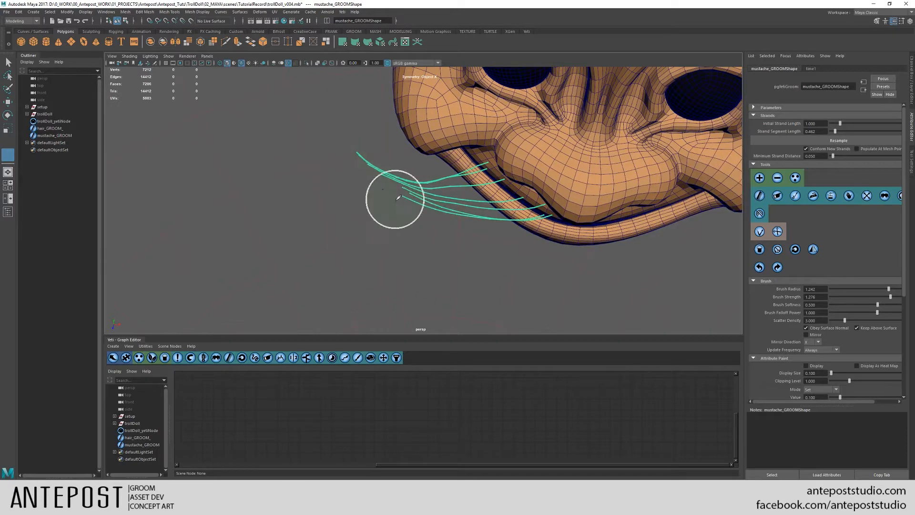
pyautogui.keyDown('alt'); pyautogui.moveTo(384, 229); pyautogui.dragTo(390, 192); pyautogui.keyUp('alt')
pyautogui.moveTo(376, 164)
pyautogui.mouseDown()
pyautogui.moveTo(390, 163)
pyautogui.moveTo(343, 143)
pyautogui.mouseUp()
pyautogui.moveTo(400, 157); pyautogui.dragTo(340, 121)
pyautogui.moveTo(415, 187)
pyautogui.mouseDown()
pyautogui.moveTo(427, 173)
pyautogui.moveTo(427, 192)
pyautogui.moveTo(373, 161)
pyautogui.mouseUp()
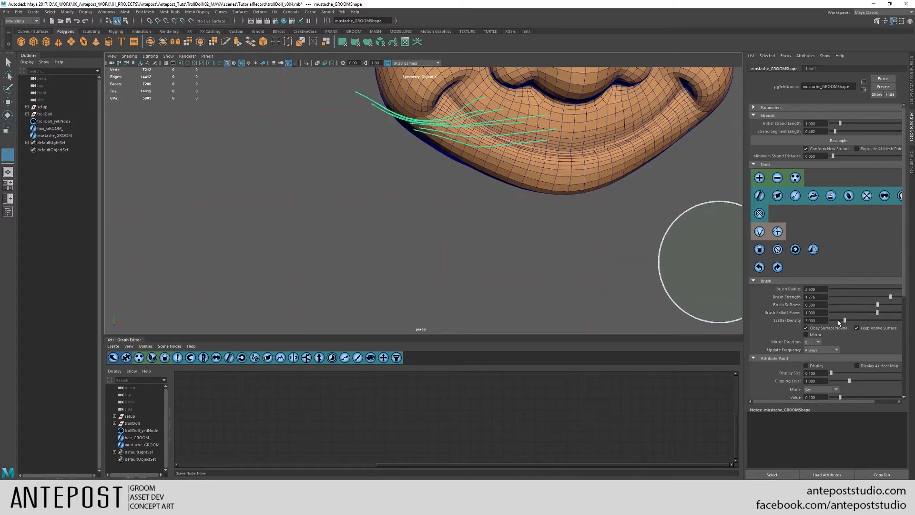
# - Turn off Obey Surface Normal and sweep the mustache strands outward and up into a smooth curl
pyautogui.click(824, 330)
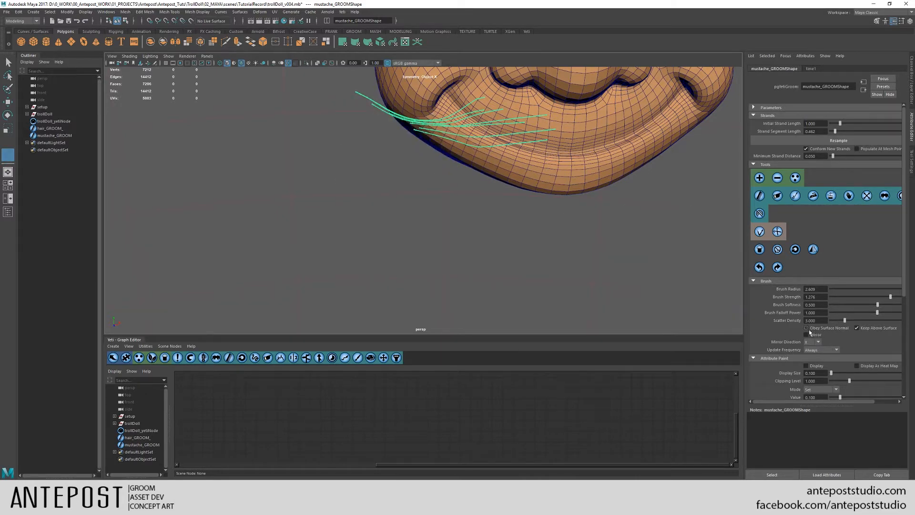
pyautogui.keyDown('alt'); pyautogui.moveTo(551, 262); pyautogui.dragTo(572, 245); pyautogui.keyUp('alt')
pyautogui.moveTo(521, 219)
pyautogui.mouseDown()
pyautogui.moveTo(373, 140)
pyautogui.moveTo(374, 120)
pyautogui.moveTo(354, 128)
pyautogui.mouseUp()
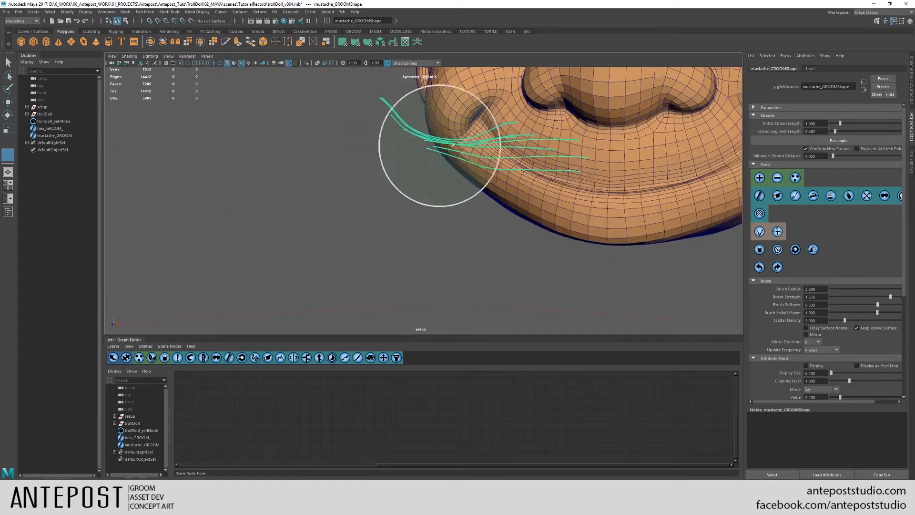
pyautogui.moveTo(456, 134)
pyautogui.mouseDown()
pyautogui.moveTo(391, 135)
pyautogui.moveTo(347, 117)
pyautogui.mouseUp()
pyautogui.scroll(-5, 360, 116)
pyautogui.moveTo(450, 95)
pyautogui.keyDown('alt'); pyautogui.mouseDown()
pyautogui.moveTo(513, 159)
pyautogui.moveTo(524, 213)
pyautogui.moveTo(543, 218)
pyautogui.mouseUp(); pyautogui.keyUp('alt')
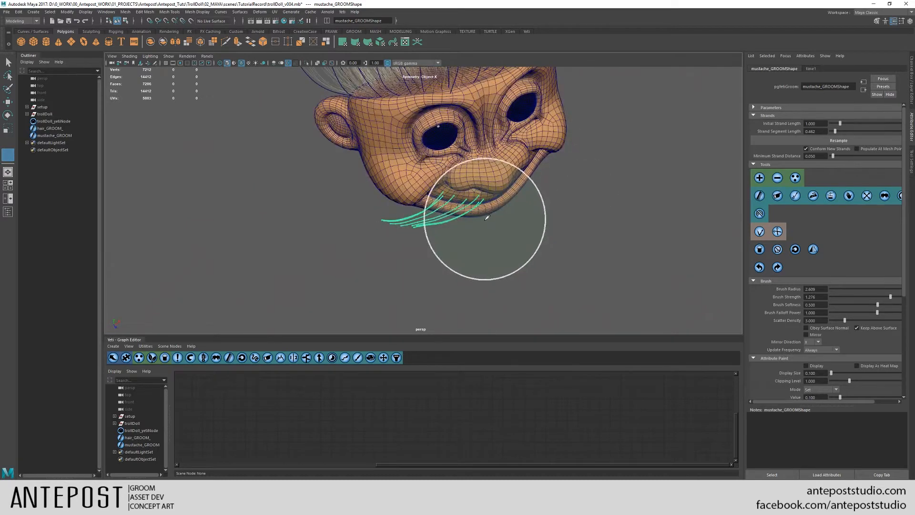
# - Reduce the brush radius to about 0.6 and turn on the Attribute Paint display for the mustache groom
pyautogui.moveTo(482, 222)
pyautogui.mouseDown()
pyautogui.moveTo(446, 239)
pyautogui.moveTo(457, 274)
pyautogui.moveTo(633, 200)
pyautogui.mouseUp()
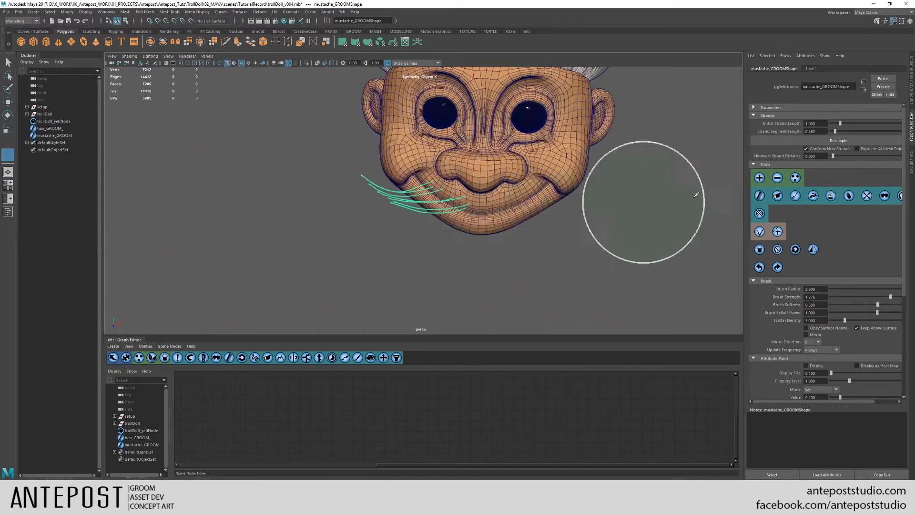
pyautogui.scroll(5, 581, 217)
pyautogui.keyDown('alt'); pyautogui.moveTo(581, 214); pyautogui.dragTo(589, 201); pyautogui.keyUp('alt')
pyautogui.click(849, 196)
pyautogui.press('b')
pyautogui.moveTo(522, 189); pyautogui.dragTo(504, 197)
pyautogui.moveTo(907, 265); pyautogui.dragTo(901, 302)
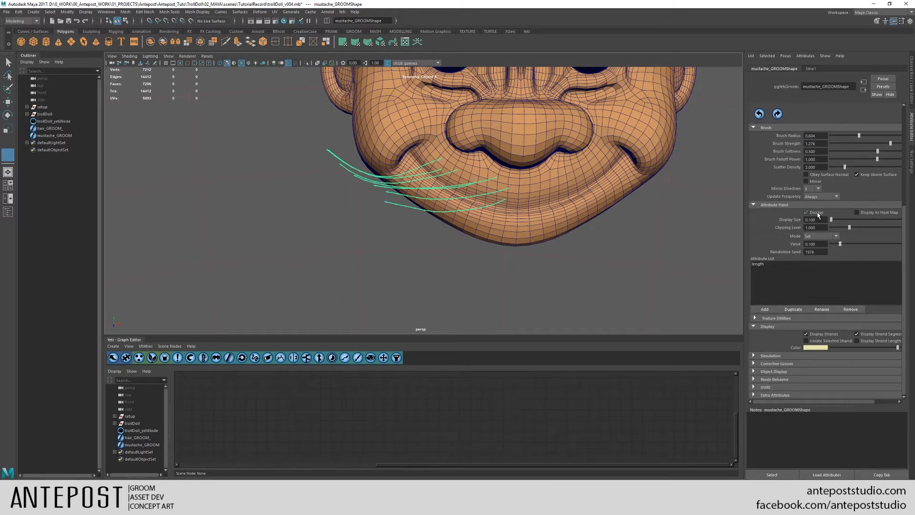
# - Add more guide strands among the existing ones on the mustache's first side, using a brush radius of 0.111
pyautogui.keyDown('alt'); pyautogui.moveTo(590, 196); pyautogui.dragTo(641, 191); pyautogui.keyUp('alt')
pyautogui.keyDown('alt'); pyautogui.moveTo(640, 191); pyautogui.dragTo(612, 238, button='middle'); pyautogui.keyUp('alt')
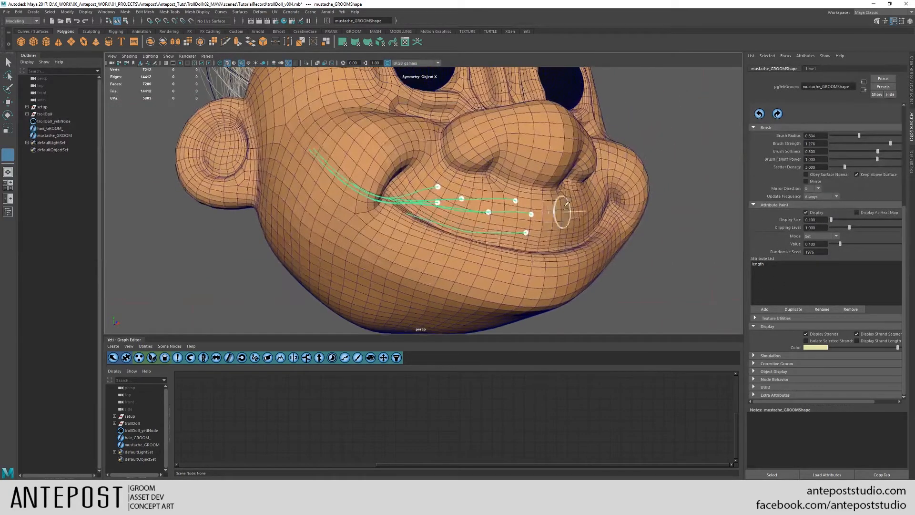
pyautogui.keyDown('alt'); pyautogui.moveTo(612, 238); pyautogui.dragTo(631, 236, button='right'); pyautogui.keyUp('alt')
pyautogui.moveTo(631, 236)
pyautogui.keyDown('alt'); pyautogui.mouseDown()
pyautogui.moveTo(498, 229)
pyautogui.moveTo(684, 173)
pyautogui.mouseUp(); pyautogui.keyUp('alt')
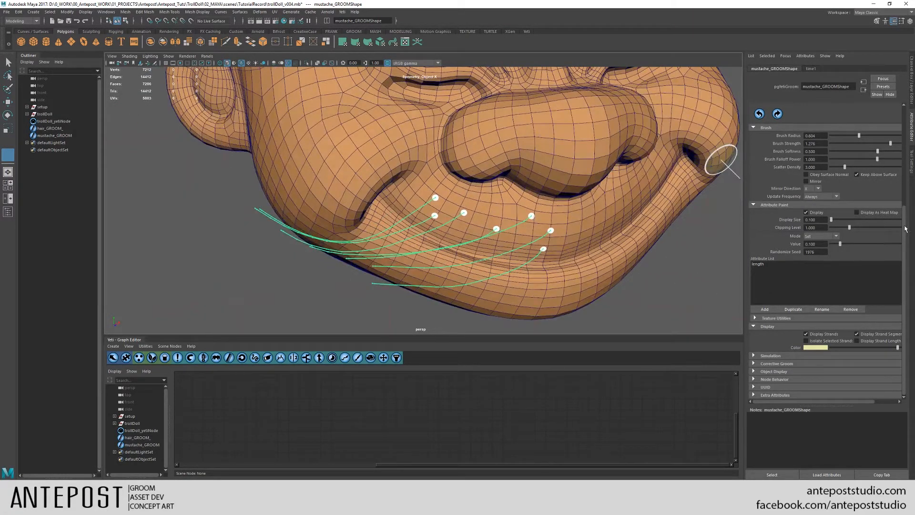
pyautogui.scroll(5, 905, 229)
pyautogui.moveTo(543, 250)
pyautogui.mouseDown()
pyautogui.moveTo(552, 239)
pyautogui.moveTo(560, 247)
pyautogui.moveTo(532, 236)
pyautogui.moveTo(532, 246)
pyautogui.moveTo(571, 233)
pyautogui.moveTo(566, 227)
pyautogui.mouseUp()
pyautogui.press('b')
pyautogui.moveTo(493, 220); pyautogui.dragTo(479, 221)
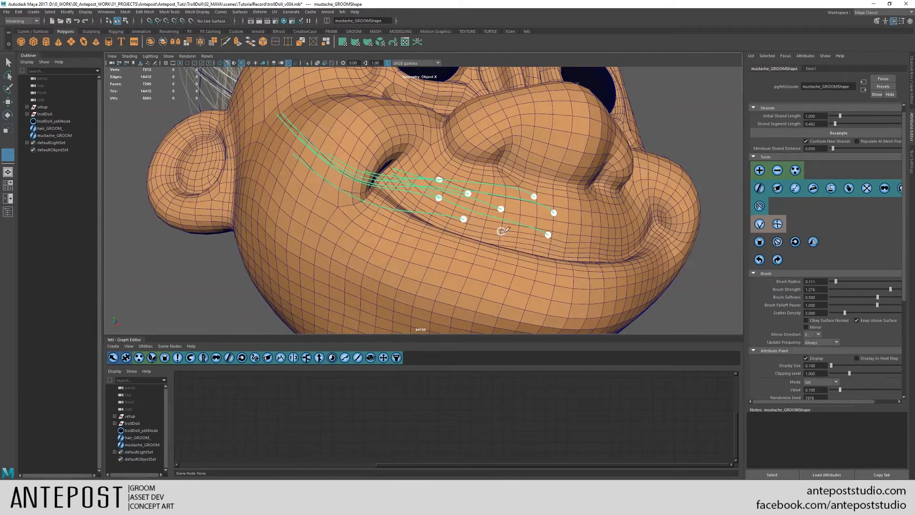
pyautogui.keyDown('alt'); pyautogui.moveTo(549, 230); pyautogui.dragTo(531, 220); pyautogui.keyUp('alt')
pyautogui.keyDown('alt'); pyautogui.moveTo(423, 211); pyautogui.dragTo(509, 219); pyautogui.keyUp('alt')
pyautogui.moveTo(484, 172)
pyautogui.keyDown('alt'); pyautogui.mouseDown()
pyautogui.moveTo(509, 191)
pyautogui.moveTo(485, 170)
pyautogui.mouseUp(); pyautogui.keyUp('alt')
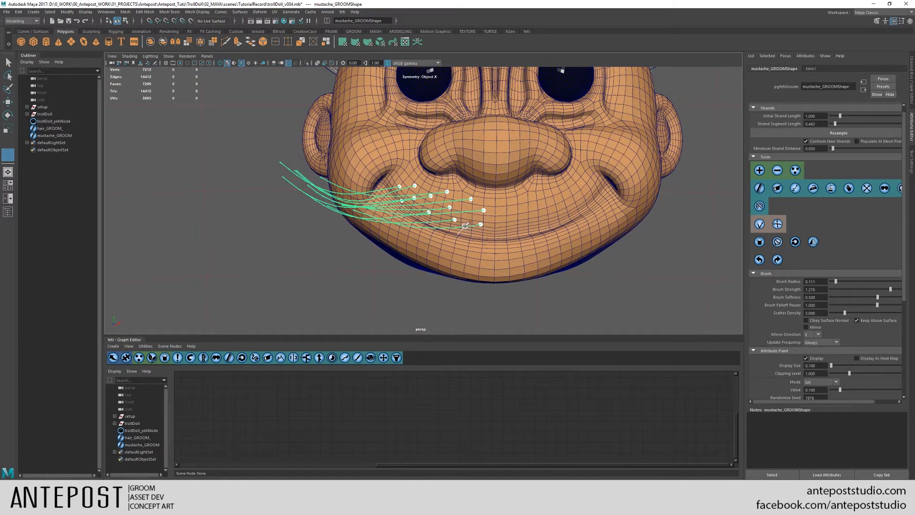
pyautogui.keyDown('alt'); pyautogui.moveTo(500, 218); pyautogui.dragTo(523, 252); pyautogui.keyUp('alt')
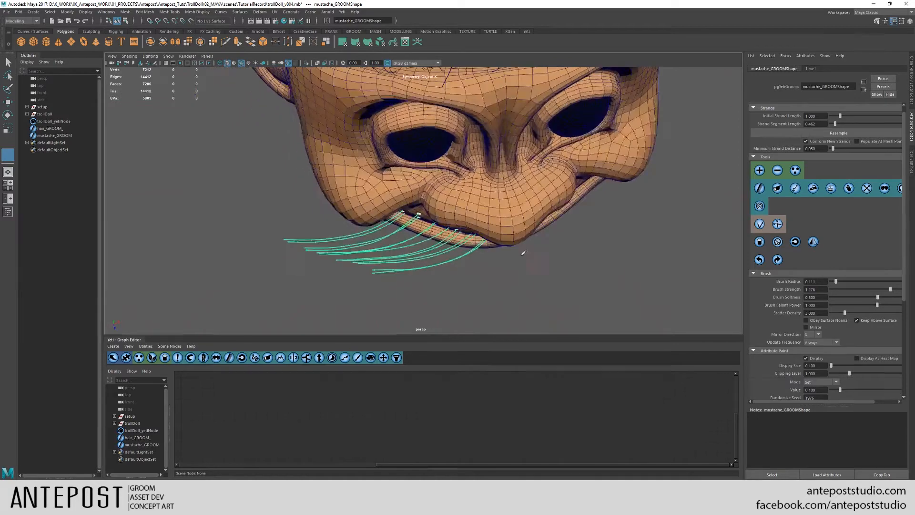
# - Sculpt the tips of the added strands with a larger brush and mirror the strands to the other side of the face
pyautogui.moveTo(375, 284); pyautogui.dragTo(390, 291, button='middle')
pyautogui.moveTo(372, 280)
pyautogui.mouseDown()
pyautogui.moveTo(292, 264)
pyautogui.moveTo(415, 258)
pyautogui.moveTo(427, 246)
pyautogui.moveTo(323, 153)
pyautogui.mouseUp()
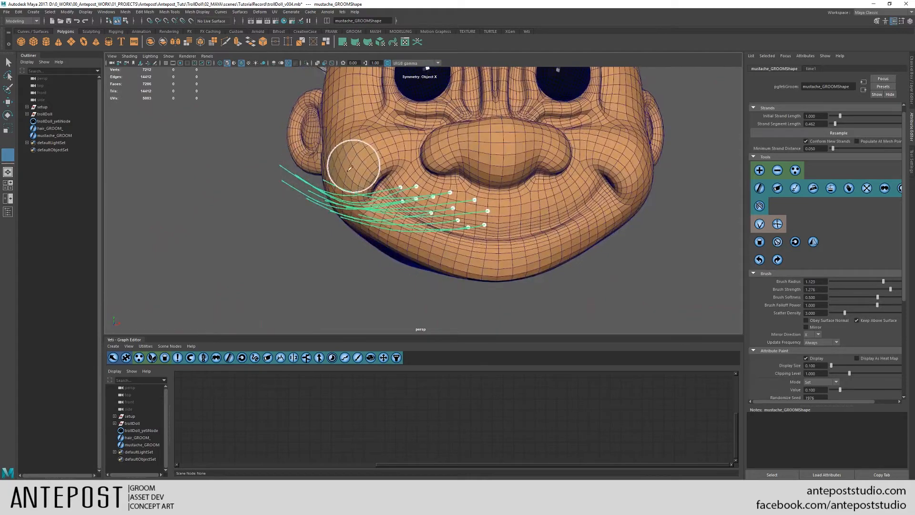
pyautogui.moveTo(582, 204)
pyautogui.keyDown('alt'); pyautogui.mouseDown()
pyautogui.moveTo(510, 184)
pyautogui.moveTo(467, 188)
pyautogui.moveTo(539, 201)
pyautogui.moveTo(476, 219)
pyautogui.moveTo(488, 202)
pyautogui.moveTo(386, 224)
pyautogui.moveTo(381, 237)
pyautogui.moveTo(390, 237)
pyautogui.moveTo(352, 231)
pyautogui.moveTo(388, 221)
pyautogui.moveTo(400, 204)
pyautogui.moveTo(582, 179)
pyautogui.mouseUp(); pyautogui.keyUp('alt')
pyautogui.press('b')
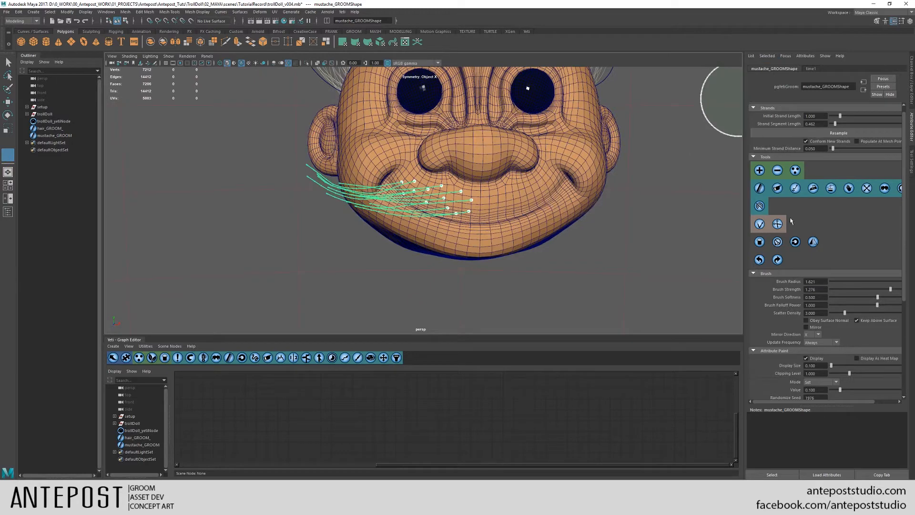
pyautogui.click(814, 242)
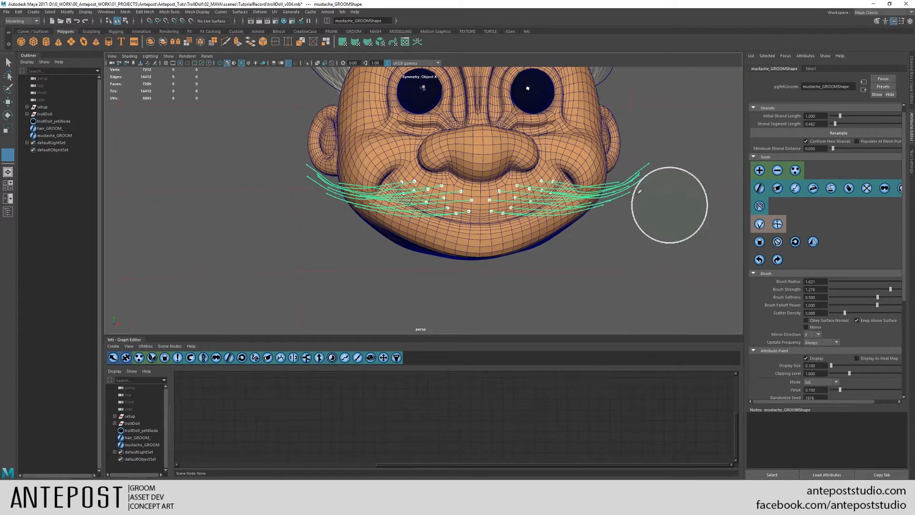
# - Fill the gap at the centre of the upper lip, beneath the nose, with an additional guide strand
pyautogui.scroll(5, 656, 212)
pyautogui.click(852, 189)
pyautogui.moveTo(573, 195); pyautogui.dragTo(538, 196, button='middle')
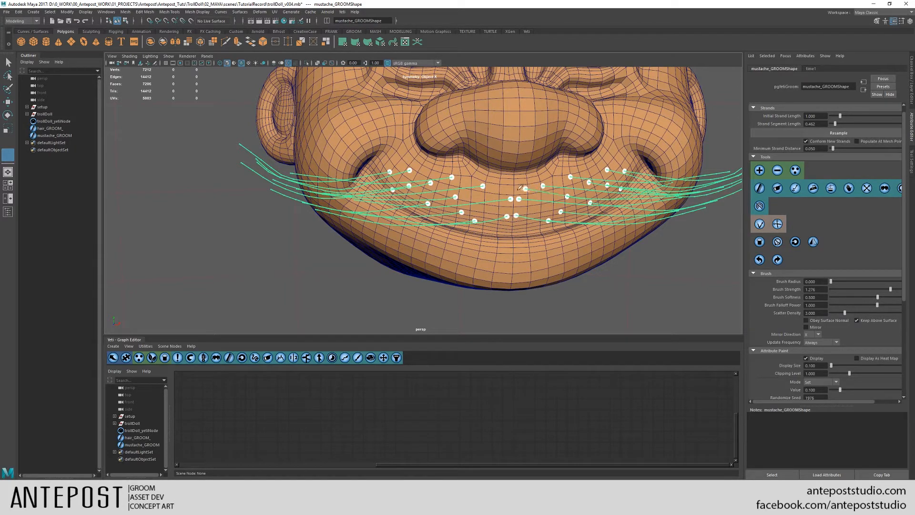
pyautogui.keyDown('alt'); pyautogui.moveTo(532, 185); pyautogui.dragTo(667, 192); pyautogui.keyUp('alt')
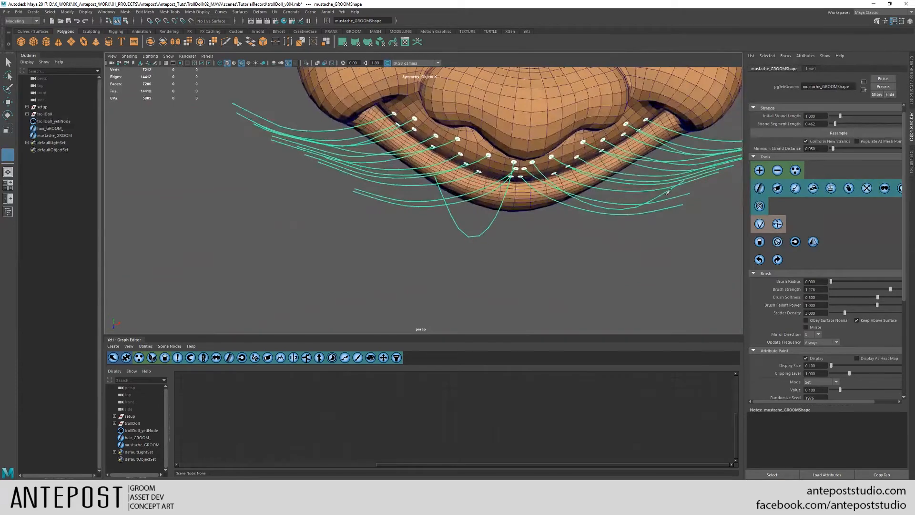
pyautogui.keyDown('alt'); pyautogui.moveTo(538, 175); pyautogui.dragTo(516, 160); pyautogui.keyUp('alt')
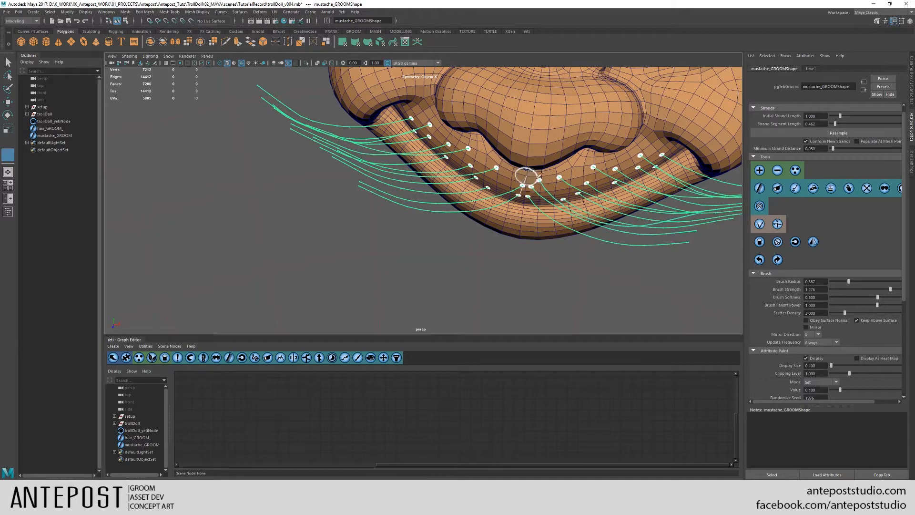
pyautogui.keyDown('alt'); pyautogui.moveTo(551, 161); pyautogui.dragTo(529, 167); pyautogui.keyUp('alt')
# - Select the innermost strands beside the face's centreline and sculpt them outward with a brush radius of about 2.2
pyautogui.keyDown('alt'); pyautogui.moveTo(647, 214); pyautogui.dragTo(619, 228); pyautogui.keyUp('alt')
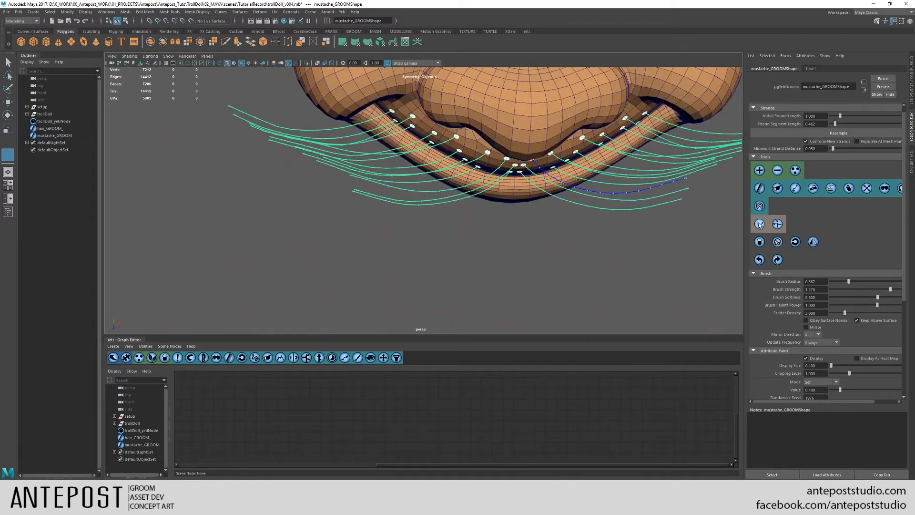
pyautogui.click(774, 243)
pyautogui.keyDown('alt'); pyautogui.moveTo(514, 160); pyautogui.dragTo(507, 129); pyautogui.keyUp('alt')
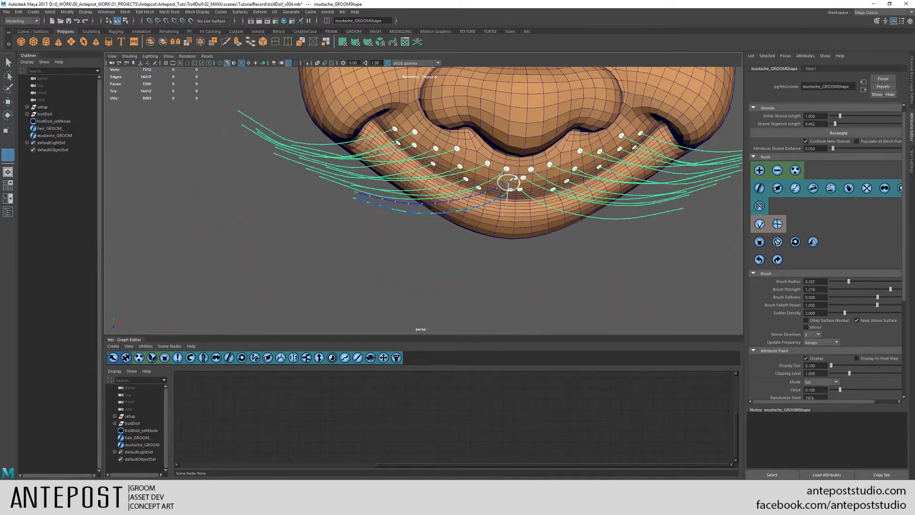
pyautogui.keyDown('alt'); pyautogui.moveTo(503, 186); pyautogui.dragTo(504, 195); pyautogui.keyUp('alt')
pyautogui.moveTo(504, 192)
pyautogui.mouseDown()
pyautogui.moveTo(522, 177)
pyautogui.moveTo(467, 159)
pyautogui.moveTo(509, 199)
pyautogui.mouseUp()
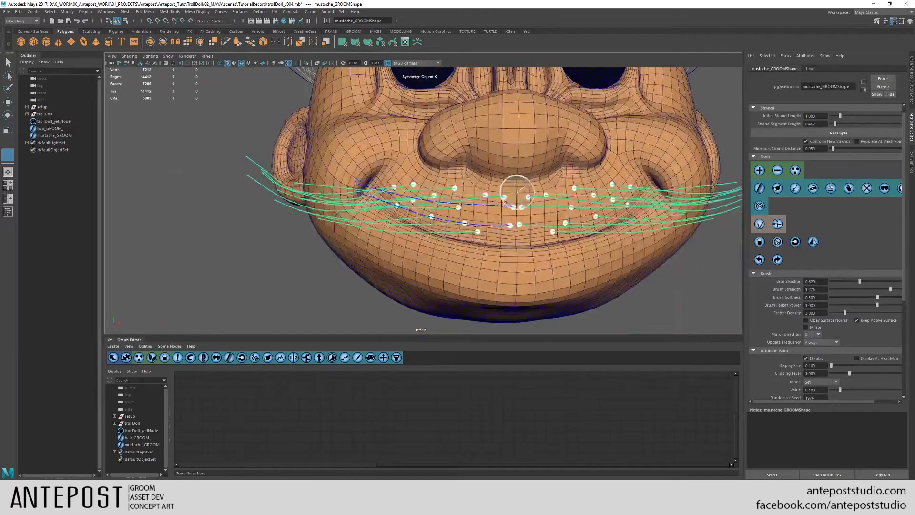
pyautogui.moveTo(422, 178)
pyautogui.mouseDown()
pyautogui.moveTo(436, 178)
pyautogui.moveTo(396, 184)
pyautogui.mouseUp()
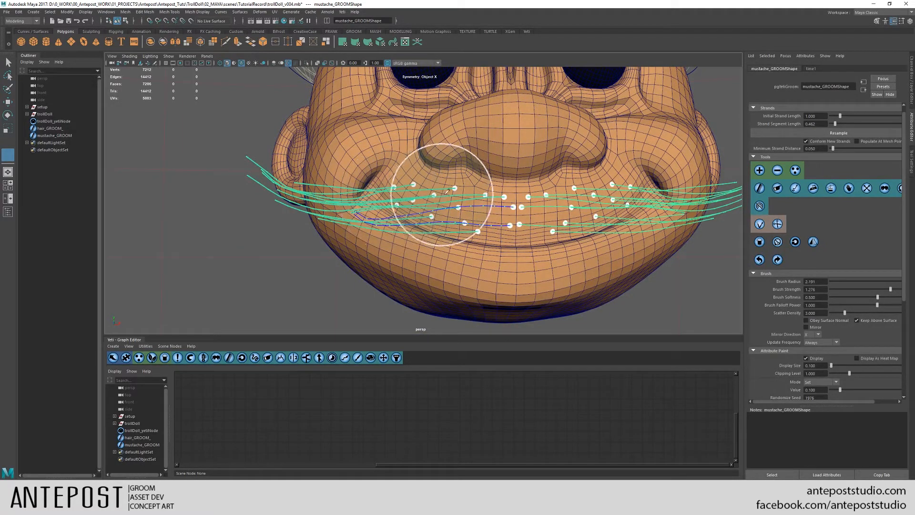
pyautogui.moveTo(337, 181)
pyautogui.keyDown('alt'); pyautogui.mouseDown()
pyautogui.moveTo(400, 218)
pyautogui.moveTo(330, 226)
pyautogui.moveTo(327, 204)
pyautogui.moveTo(302, 196)
pyautogui.moveTo(490, 224)
pyautogui.moveTo(469, 194)
pyautogui.moveTo(484, 180)
pyautogui.moveTo(452, 204)
pyautogui.mouseUp(); pyautogui.keyUp('alt')
pyautogui.moveTo(468, 252)
pyautogui.keyDown('alt'); pyautogui.mouseDown()
pyautogui.moveTo(508, 256)
pyautogui.moveTo(554, 241)
pyautogui.mouseUp(); pyautogui.keyUp('alt')
# - Add a sculpted guide strand low at the centre of the upper lip and mirror it to the other side
pyautogui.click(758, 169)
pyautogui.moveTo(479, 206)
pyautogui.mouseDown()
pyautogui.moveTo(441, 208)
pyautogui.moveTo(522, 242)
pyautogui.moveTo(536, 290)
pyautogui.moveTo(532, 239)
pyautogui.mouseUp()
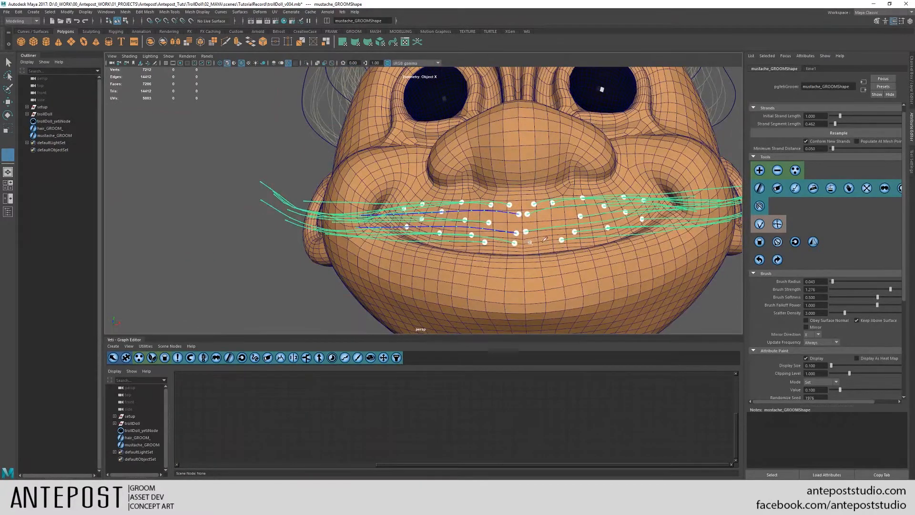
pyautogui.keyDown('alt'); pyautogui.moveTo(485, 213); pyautogui.dragTo(476, 253); pyautogui.keyUp('alt')
pyautogui.moveTo(506, 236); pyautogui.dragTo(509, 236)
pyautogui.moveTo(483, 206)
pyautogui.keyDown('alt'); pyautogui.mouseDown()
pyautogui.moveTo(419, 239)
pyautogui.moveTo(393, 203)
pyautogui.moveTo(436, 246)
pyautogui.mouseUp(); pyautogui.keyUp('alt')
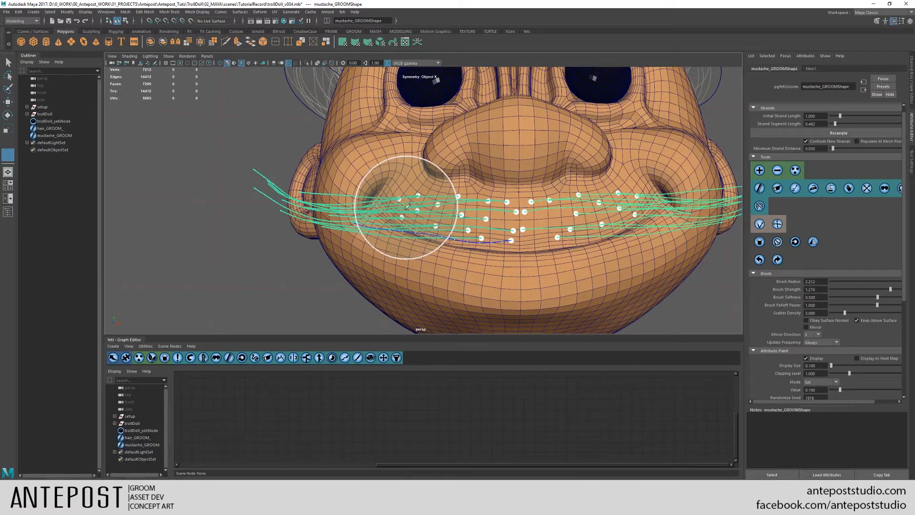
pyautogui.moveTo(468, 194)
pyautogui.keyDown('alt'); pyautogui.mouseDown()
pyautogui.moveTo(507, 221)
pyautogui.moveTo(459, 205)
pyautogui.moveTo(472, 205)
pyautogui.mouseUp(); pyautogui.keyUp('alt')
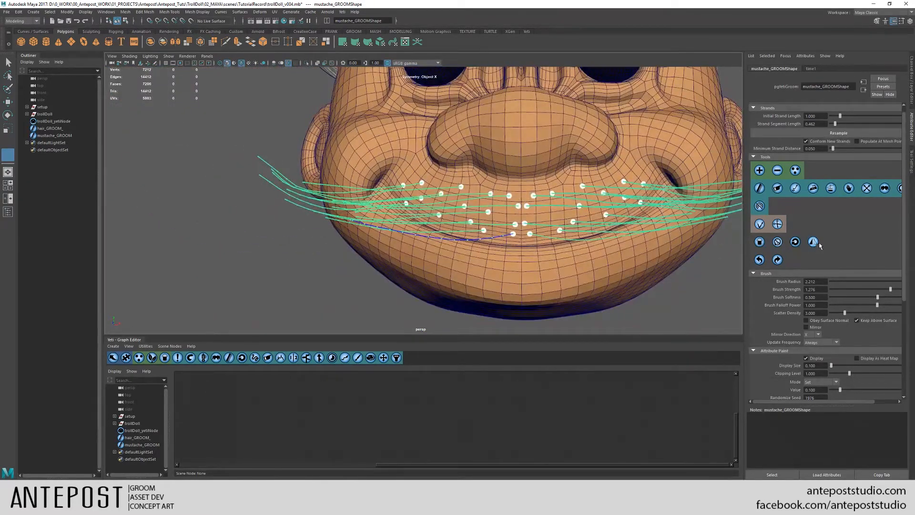
pyautogui.keyDown('alt'); pyautogui.moveTo(567, 251); pyautogui.dragTo(595, 252); pyautogui.keyUp('alt')
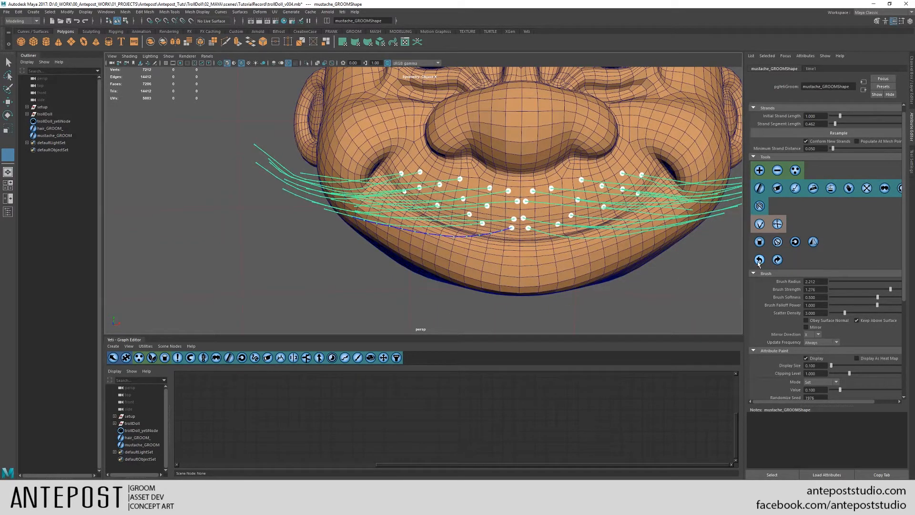
# - Examine the shape and symmetry of the mustache strands from below and from the front
pyautogui.moveTo(657, 238)
pyautogui.keyDown('alt'); pyautogui.mouseDown()
pyautogui.moveTo(612, 224)
pyautogui.moveTo(470, 306)
pyautogui.moveTo(510, 245)
pyautogui.moveTo(389, 177)
pyautogui.mouseUp(); pyautogui.keyUp('alt')
pyautogui.moveTo(402, 143)
pyautogui.keyDown('alt'); pyautogui.mouseDown()
pyautogui.moveTo(490, 214)
pyautogui.moveTo(700, 227)
pyautogui.mouseUp(); pyautogui.keyUp('alt')
pyautogui.keyDown('alt'); pyautogui.moveTo(728, 180); pyautogui.dragTo(710, 166); pyautogui.keyUp('alt')
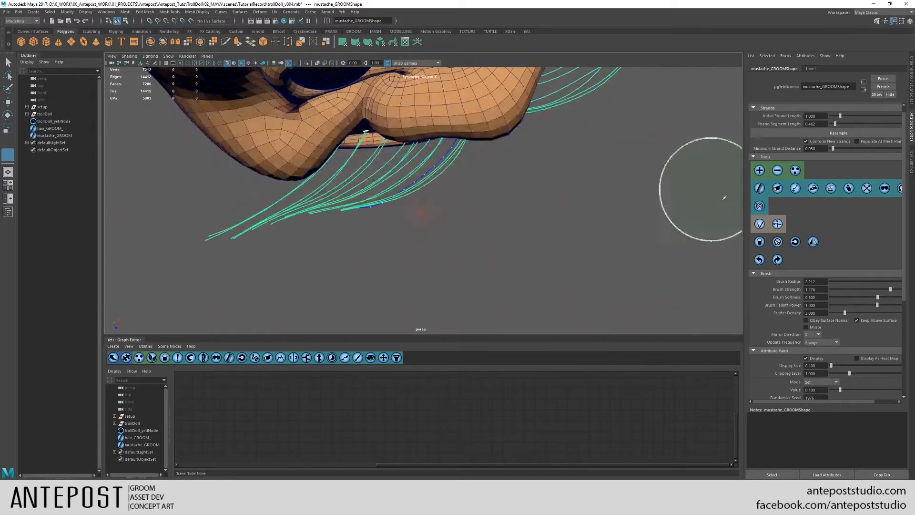
pyautogui.moveTo(641, 85)
pyautogui.keyDown('alt'); pyautogui.mouseDown()
pyautogui.moveTo(453, 190)
pyautogui.moveTo(525, 202)
pyautogui.moveTo(498, 192)
pyautogui.moveTo(489, 173)
pyautogui.moveTo(414, 251)
pyautogui.mouseUp(); pyautogui.keyUp('alt')
pyautogui.scroll(-3, 463, 200)
pyautogui.keyDown('alt'); pyautogui.moveTo(457, 202); pyautogui.dragTo(495, 262, button='middle'); pyautogui.keyUp('alt')
pyautogui.keyDown('alt'); pyautogui.moveTo(495, 262); pyautogui.dragTo(429, 238, button='right'); pyautogui.keyUp('alt')
pyautogui.keyDown('alt'); pyautogui.moveTo(429, 238); pyautogui.dragTo(419, 218); pyautogui.keyUp('alt')
pyautogui.moveTo(576, 266)
pyautogui.keyDown('alt'); pyautogui.mouseDown()
pyautogui.moveTo(595, 258)
pyautogui.moveTo(546, 257)
pyautogui.mouseUp(); pyautogui.keyUp('alt')
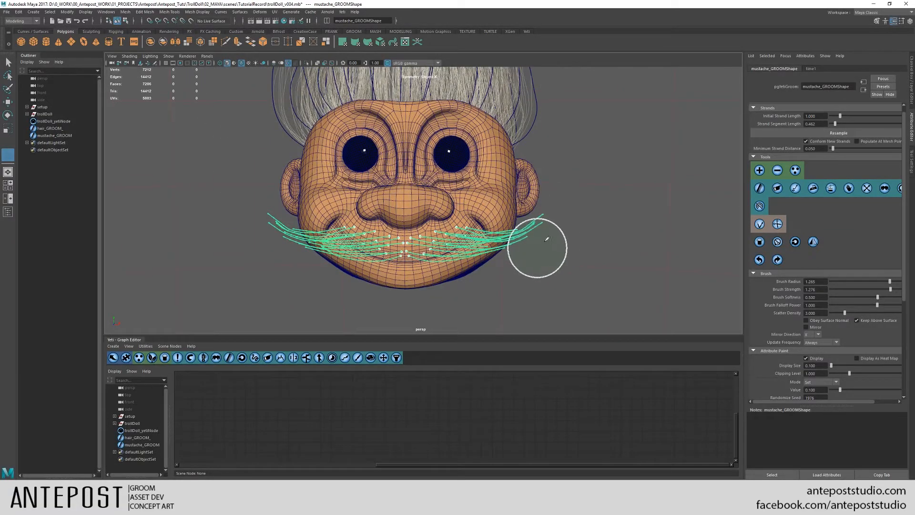
pyautogui.keyDown('alt'); pyautogui.moveTo(535, 249); pyautogui.dragTo(508, 213, button='right'); pyautogui.keyUp('alt')
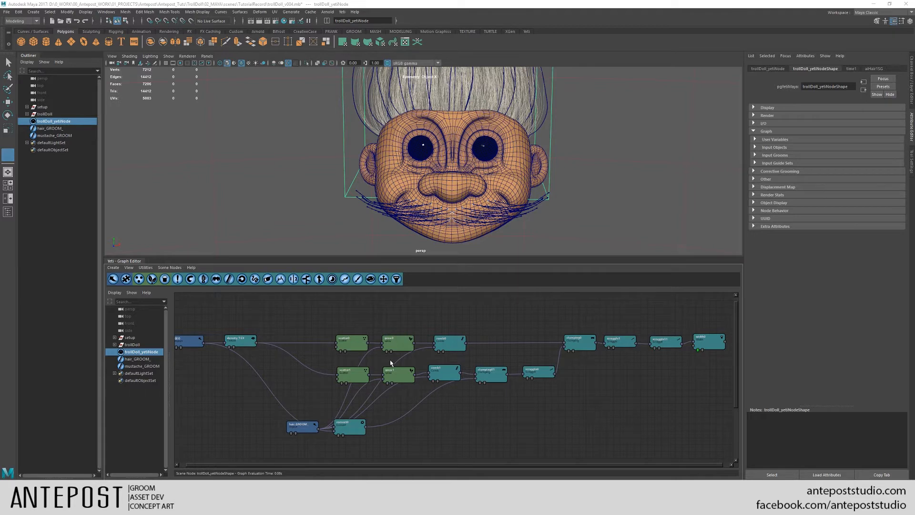
# - Hide trollDoll_yetiNode in the scene
pyautogui.moveTo(71, 124); pyautogui.dragTo(71, 78)
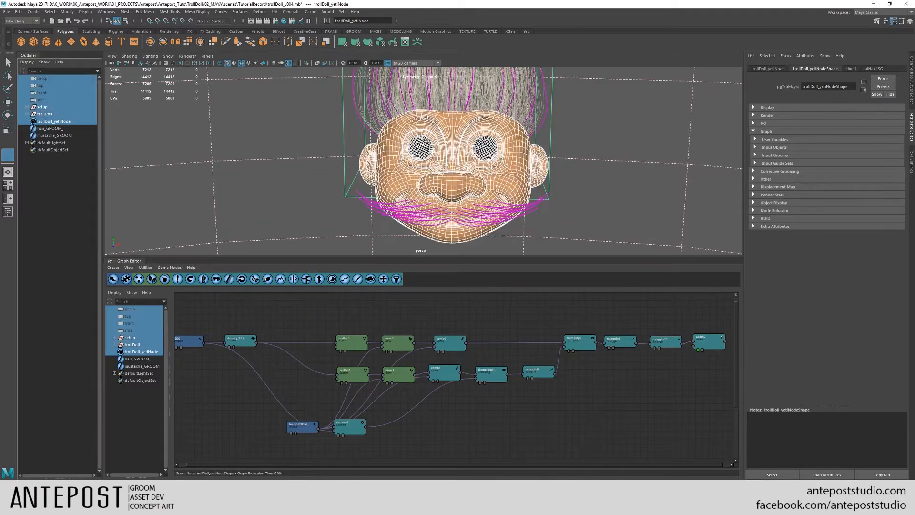
pyautogui.click(65, 122)
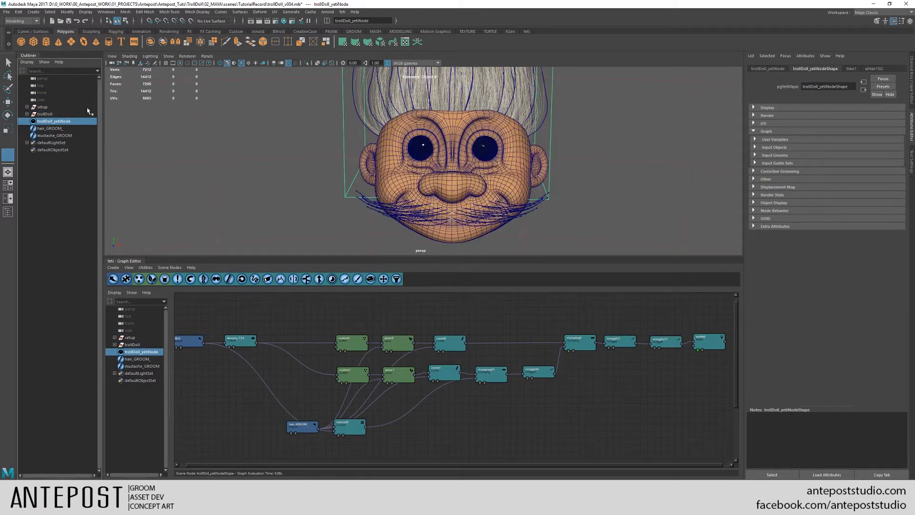
pyautogui.hotkey('ctrl', 'h')
pyautogui.keyDown('alt'); pyautogui.moveTo(350, 164); pyautogui.dragTo(353, 231, button='middle'); pyautogui.keyUp('alt')
pyautogui.keyDown('alt'); pyautogui.moveTo(353, 231); pyautogui.dragTo(327, 184, button='right'); pyautogui.keyUp('alt')
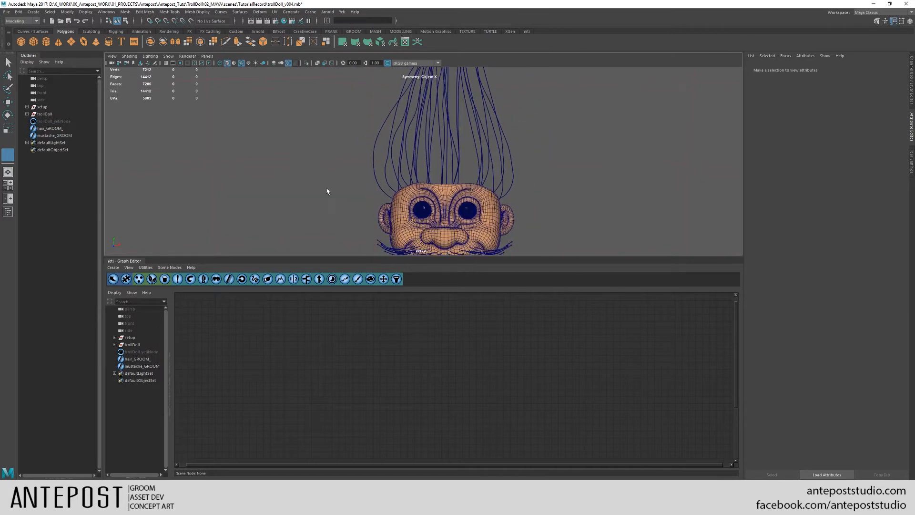
pyautogui.keyDown('alt'); pyautogui.moveTo(327, 184); pyautogui.dragTo(317, 145, button='middle'); pyautogui.keyUp('alt')
# - Duplicate the density_TEX node in the trollDoll_yetiNode graph and place the copy below the hair_GROOM node
pyautogui.click(141, 352)
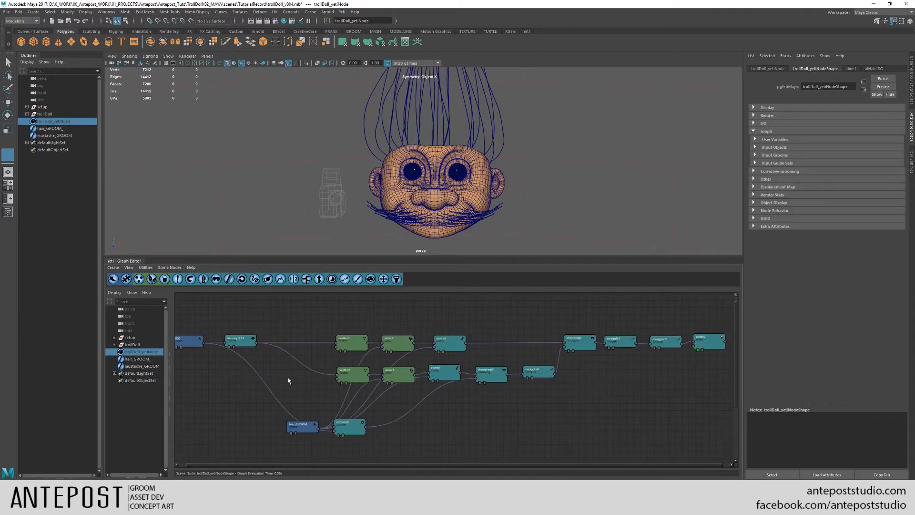
pyautogui.moveTo(358, 407)
pyautogui.keyDown('alt'); pyautogui.mouseDown(button='right')
pyautogui.moveTo(337, 393)
pyautogui.moveTo(360, 406)
pyautogui.mouseUp(button='right'); pyautogui.keyUp('alt')
pyautogui.keyDown('alt'); pyautogui.moveTo(366, 404); pyautogui.dragTo(358, 433, button='middle'); pyautogui.keyUp('alt')
pyautogui.keyDown('alt'); pyautogui.moveTo(358, 433); pyautogui.dragTo(359, 412, button='right'); pyautogui.keyUp('alt')
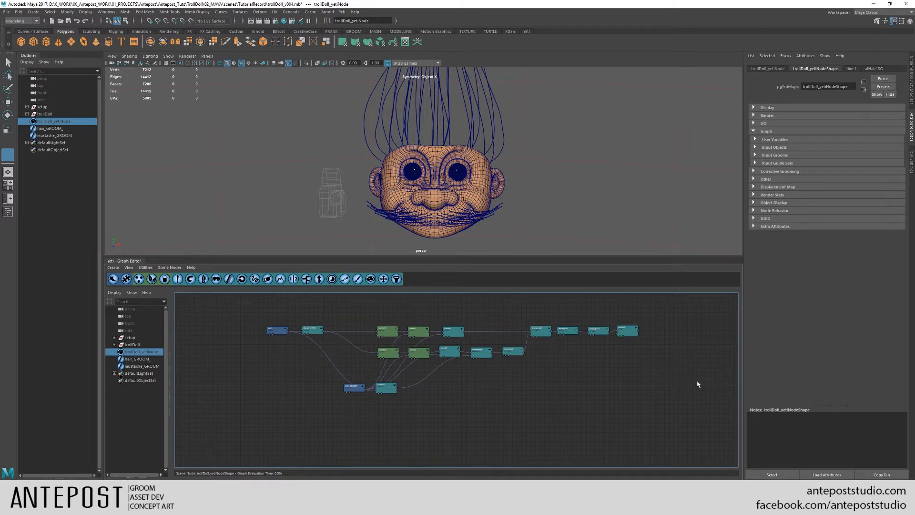
pyautogui.scroll(5, 334, 419)
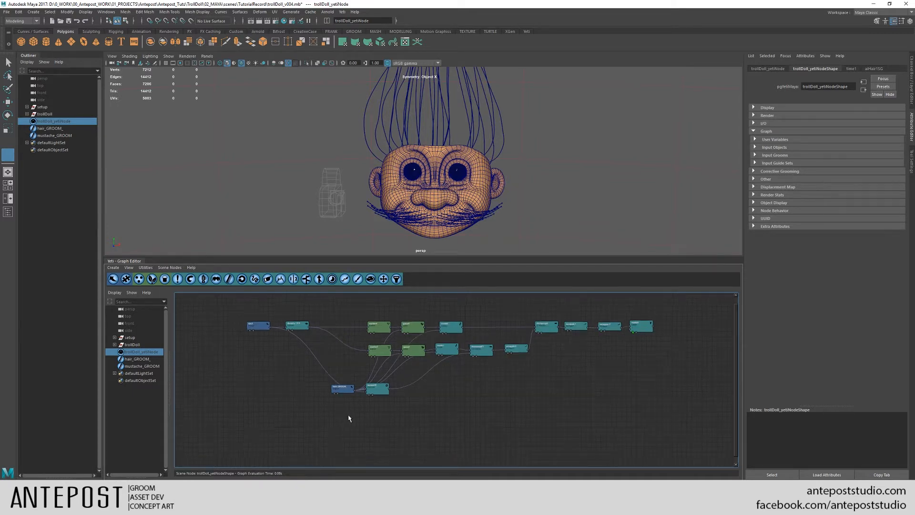
pyautogui.click(261, 307)
pyautogui.moveTo(260, 308); pyautogui.dragTo(261, 311)
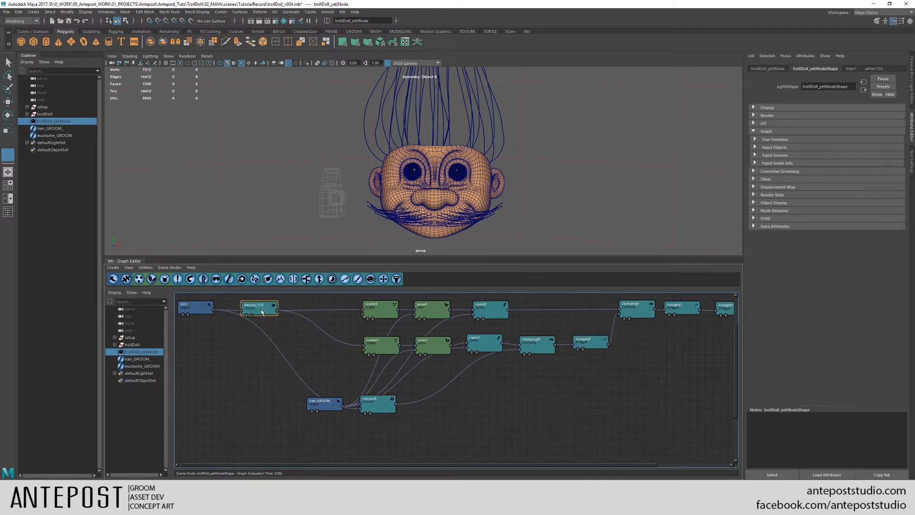
pyautogui.click(239, 381)
pyautogui.hotkey('ctrl', 'v')
pyautogui.moveTo(262, 344); pyautogui.dragTo(281, 440)
pyautogui.keyDown('alt'); pyautogui.moveTo(341, 396); pyautogui.dragTo(343, 324, button='middle'); pyautogui.keyUp('alt')
# - Arrange the graph with the GEO node lower at the start and the copied density texture node beneath the hair_GROOM branch
pyautogui.moveTo(273, 369); pyautogui.dragTo(288, 401)
pyautogui.keyDown('alt'); pyautogui.moveTo(429, 327); pyautogui.dragTo(428, 412, button='middle'); pyautogui.keyUp('alt')
pyautogui.moveTo(191, 319); pyautogui.dragTo(157, 408)
pyautogui.keyDown('alt'); pyautogui.moveTo(350, 397); pyautogui.dragTo(392, 337, button='middle'); pyautogui.keyUp('alt')
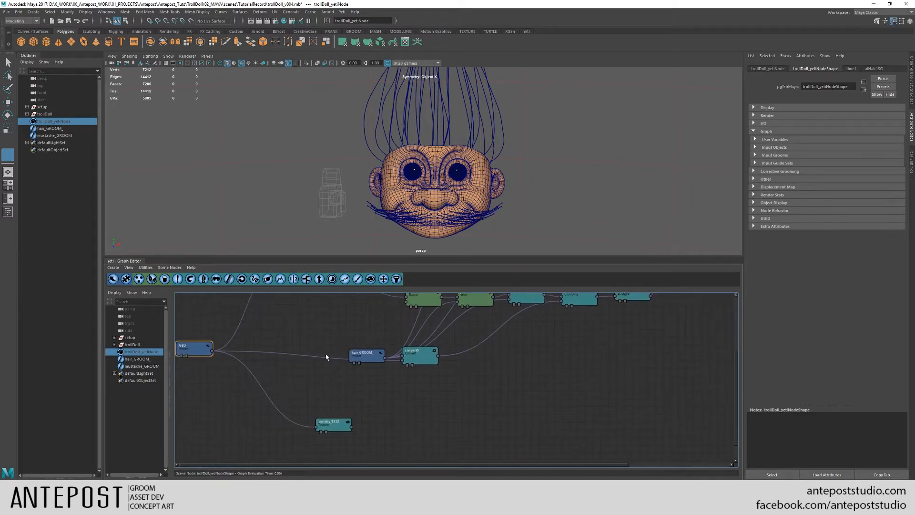
pyautogui.moveTo(202, 349); pyautogui.dragTo(197, 348)
pyautogui.keyDown('alt'); pyautogui.moveTo(377, 359); pyautogui.dragTo(365, 418, button='middle'); pyautogui.keyUp('alt')
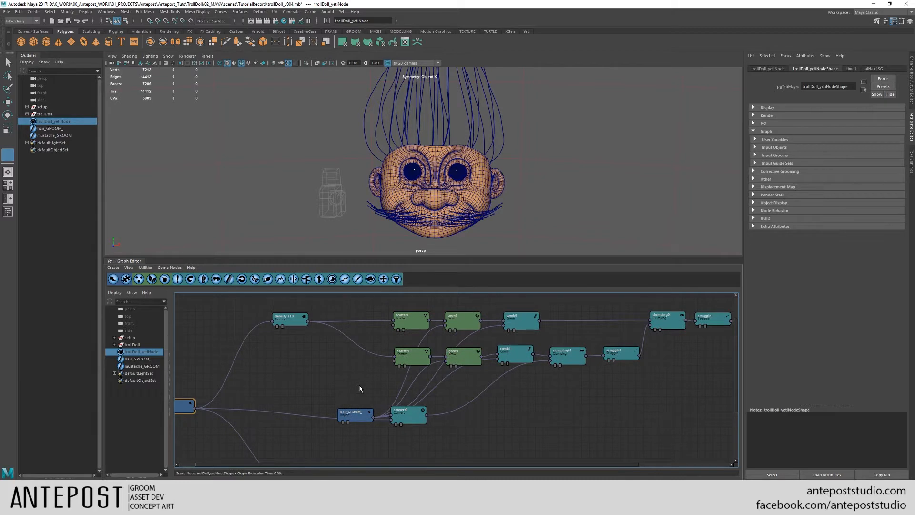
pyautogui.keyDown('alt'); pyautogui.moveTo(455, 370); pyautogui.dragTo(393, 352, button='middle'); pyautogui.keyUp('alt')
pyautogui.keyDown('alt'); pyautogui.moveTo(441, 386); pyautogui.dragTo(523, 336, button='middle'); pyautogui.keyUp('alt')
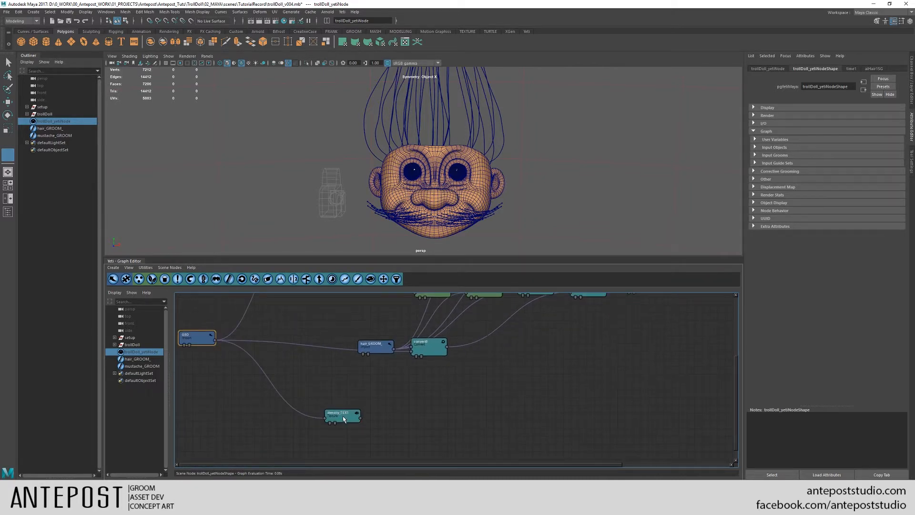
pyautogui.moveTo(342, 416); pyautogui.dragTo(338, 430)
pyautogui.keyDown('alt'); pyautogui.moveTo(391, 401); pyautogui.dragTo(392, 386, button='middle'); pyautogui.keyUp('alt')
# - Rename the duplicated density texture node as mustache_density_TEX1
pyautogui.moveTo(339, 417); pyautogui.dragTo(333, 417)
pyautogui.doubleClick(333, 418)
pyautogui.click(99, 90)
pyautogui.write('mustache_density')
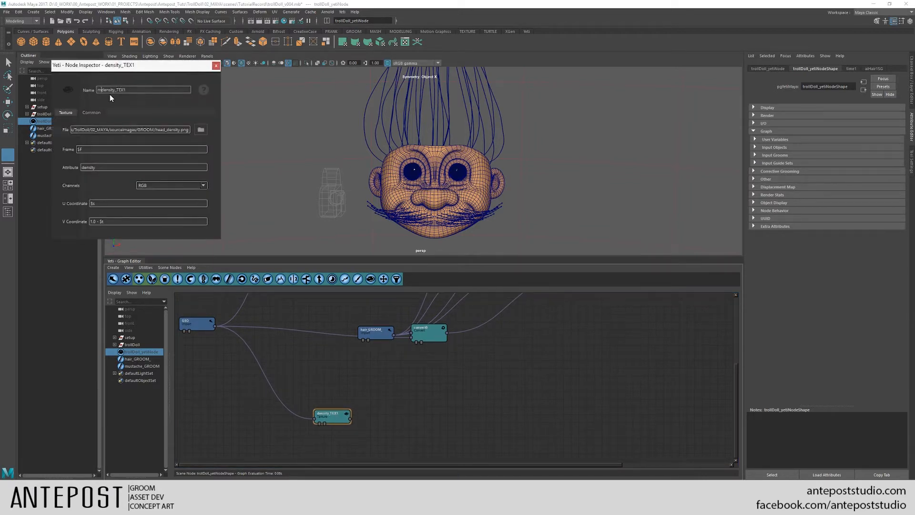
pyautogui.write('_')
# - Try to replace "head" with "mustache" in the file name of mustache_density_TEX1's texture path
pyautogui.moveTo(165, 131); pyautogui.dragTo(161, 131)
pyautogui.write('mustache')
pyautogui.moveTo(179, 129); pyautogui.dragTo(197, 129)
pyautogui.click(143, 150)
pyautogui.click(216, 66)
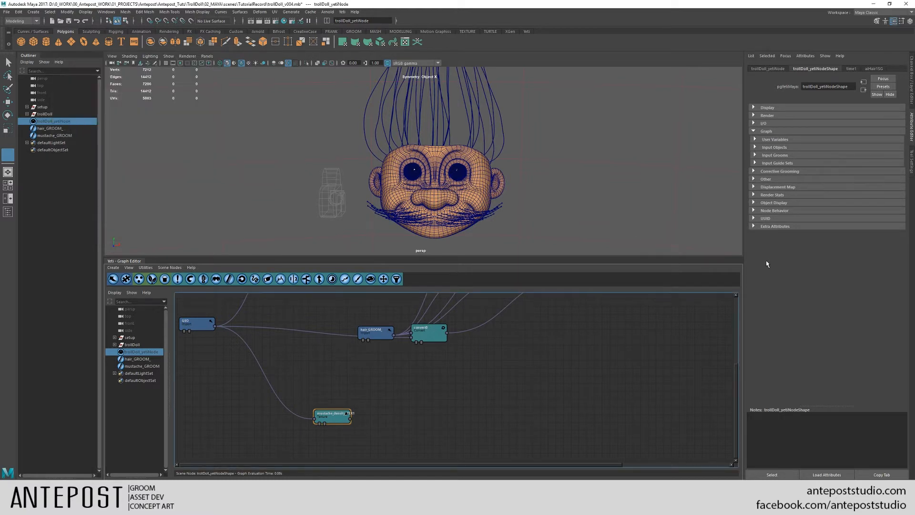
pyautogui.click(61, 136)
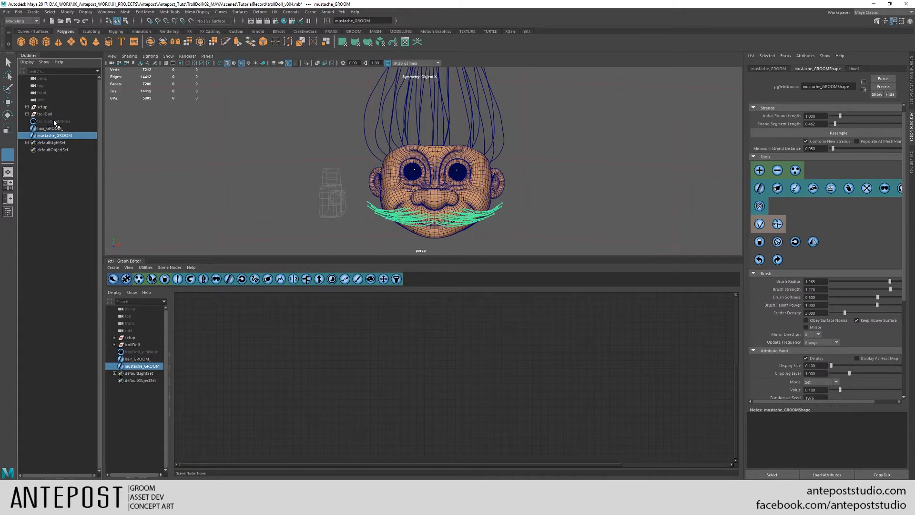
pyautogui.click(53, 121)
# - Point mustache_density_TEX1's texture path to mustache_density.png and check the node's settings again
pyautogui.doubleClick(338, 412)
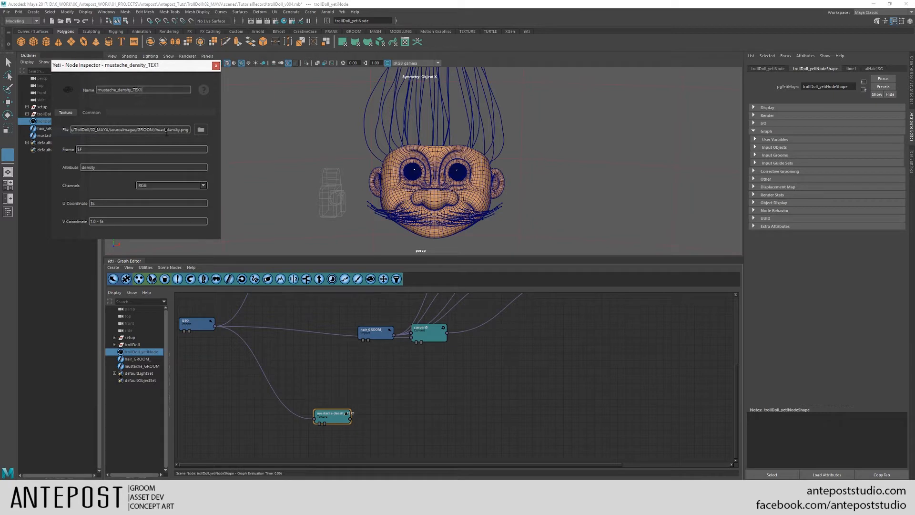
pyautogui.moveTo(165, 132); pyautogui.dragTo(159, 133)
pyautogui.write('mustache')
pyautogui.click(215, 65)
pyautogui.click(78, 127)
pyautogui.click(76, 122)
pyautogui.doubleClick(340, 412)
pyautogui.click(217, 66)
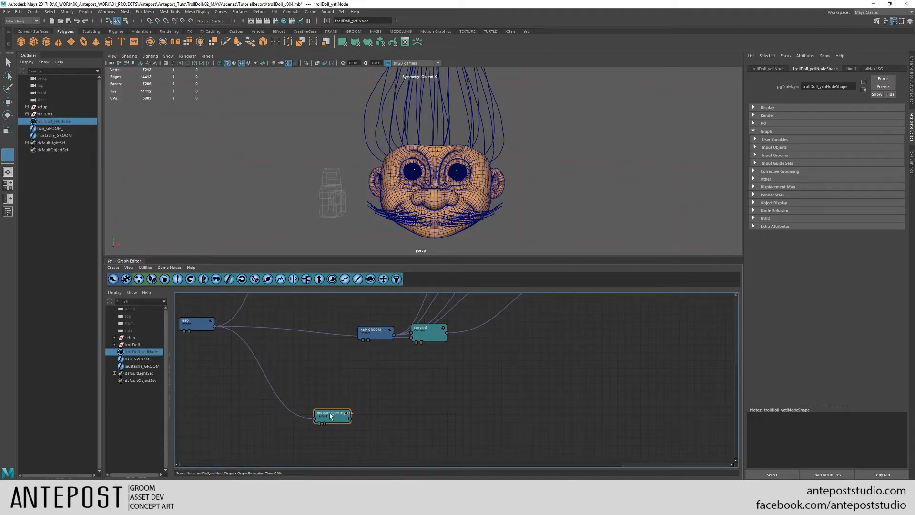
# - Add Scatter, Grow and Comb nodes in a chain after mustache_density_TEX1
pyautogui.keyDown('alt'); pyautogui.moveTo(353, 375); pyautogui.dragTo(343, 408, button='middle'); pyautogui.keyUp('alt')
pyautogui.scroll(-3, 342, 411)
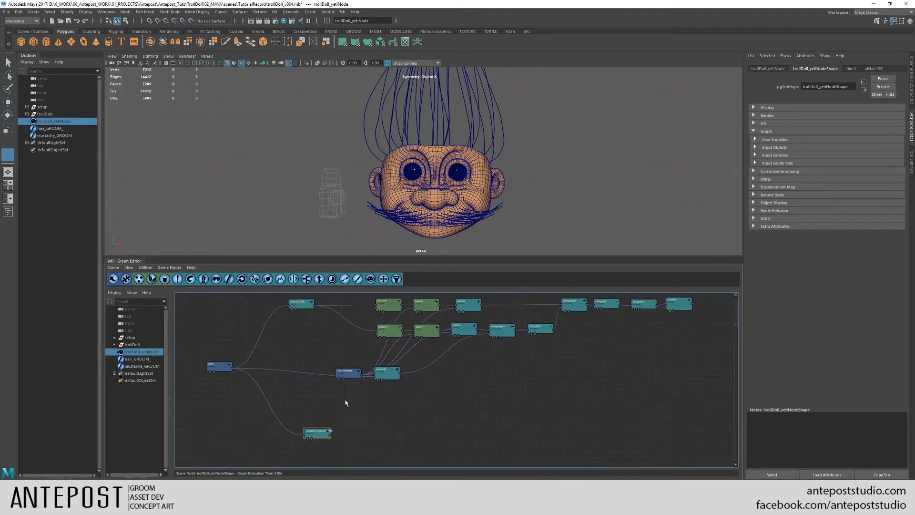
pyautogui.scroll(5, 349, 429)
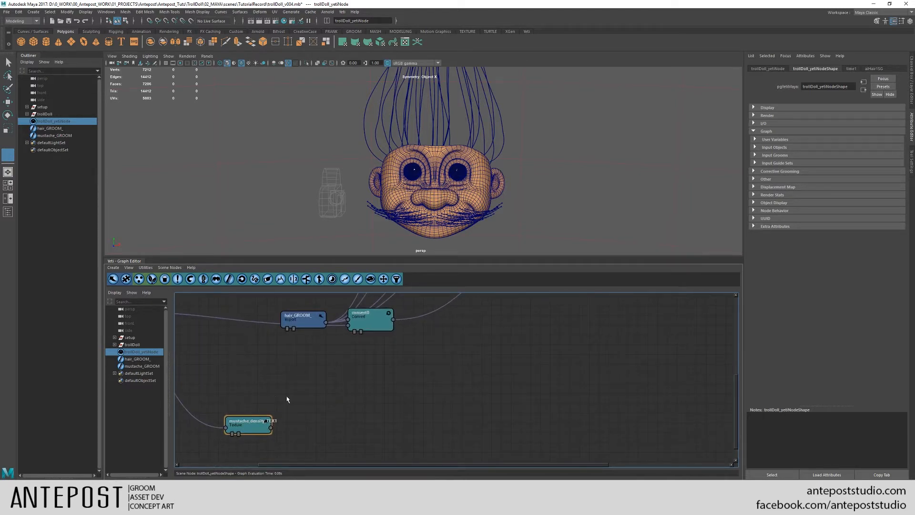
pyautogui.click(140, 279)
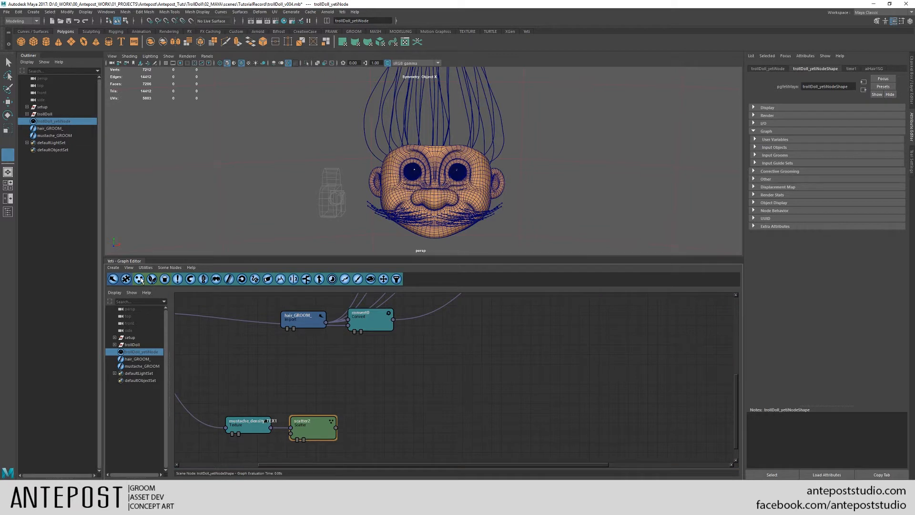
pyautogui.click(151, 280)
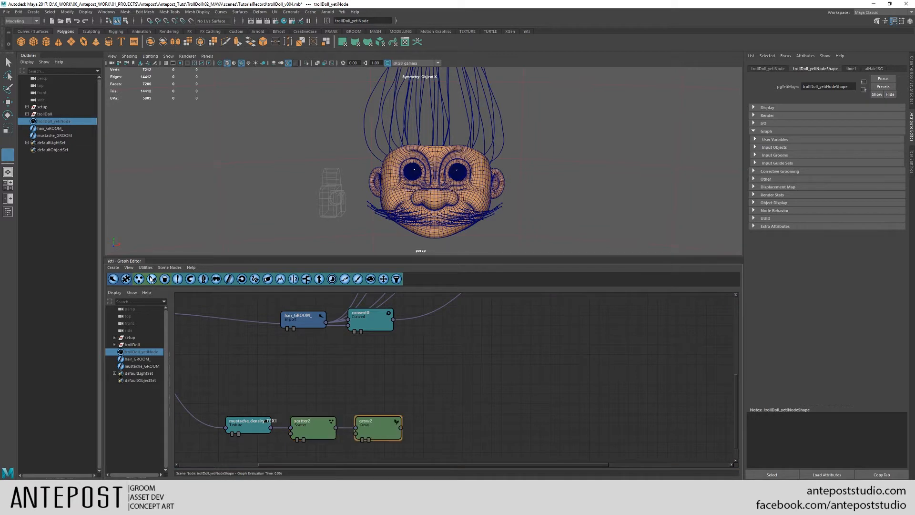
pyautogui.click(228, 279)
# - Add an Import node below mustache_density_TEX1, set its type to Groom and select mustache_GROOMShape as its source
pyautogui.moveTo(312, 380); pyautogui.dragTo(317, 325, button='middle')
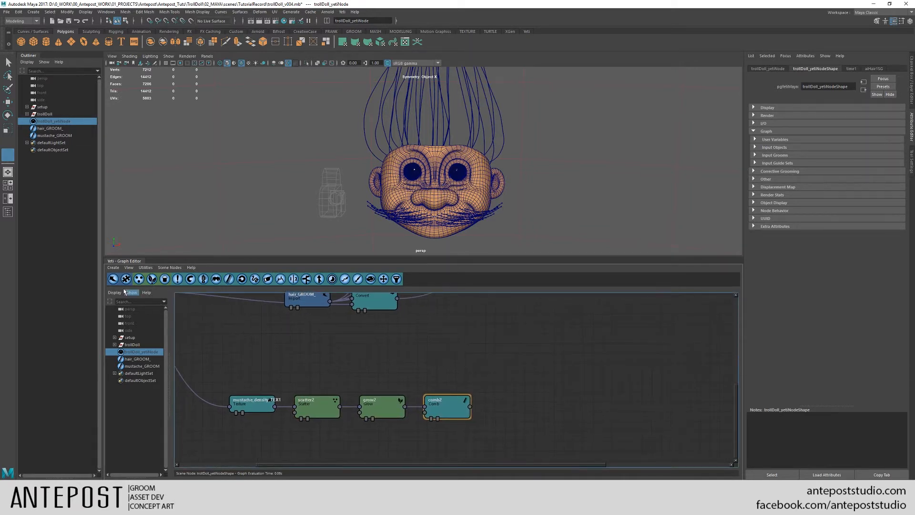
pyautogui.click(113, 278)
pyautogui.moveTo(485, 396); pyautogui.dragTo(269, 450)
pyautogui.doubleClick(269, 451)
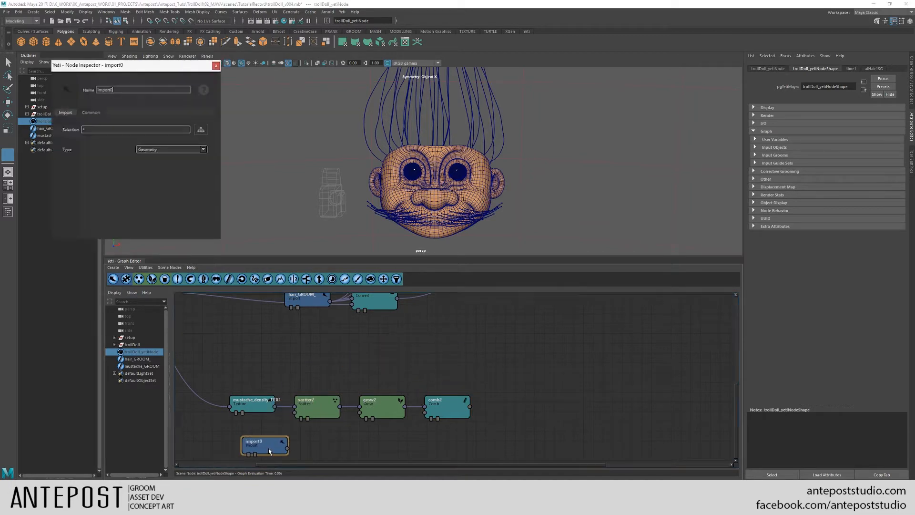
pyautogui.click(173, 151)
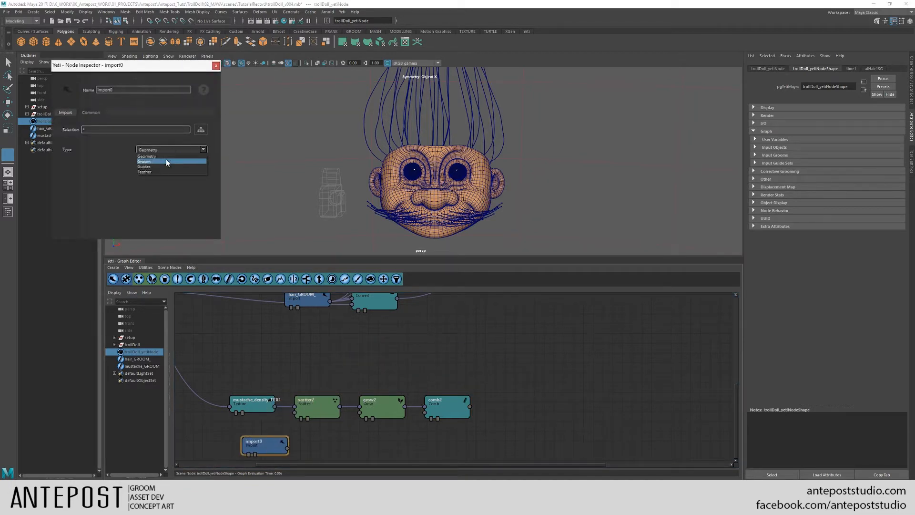
pyautogui.click(166, 162)
pyautogui.click(201, 129)
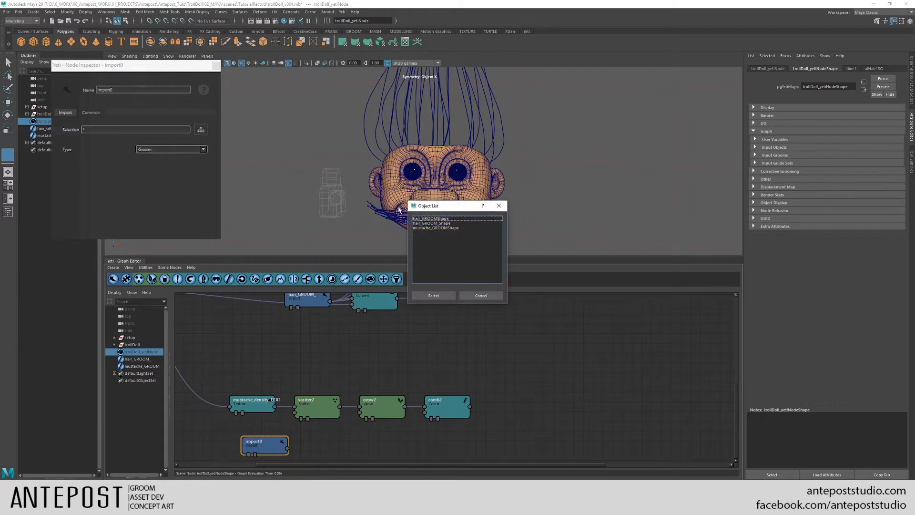
pyautogui.click(435, 227)
pyautogui.click(435, 295)
# - Rename the new Import node as mustache_GROOM
pyautogui.moveTo(154, 91); pyautogui.dragTo(72, 87)
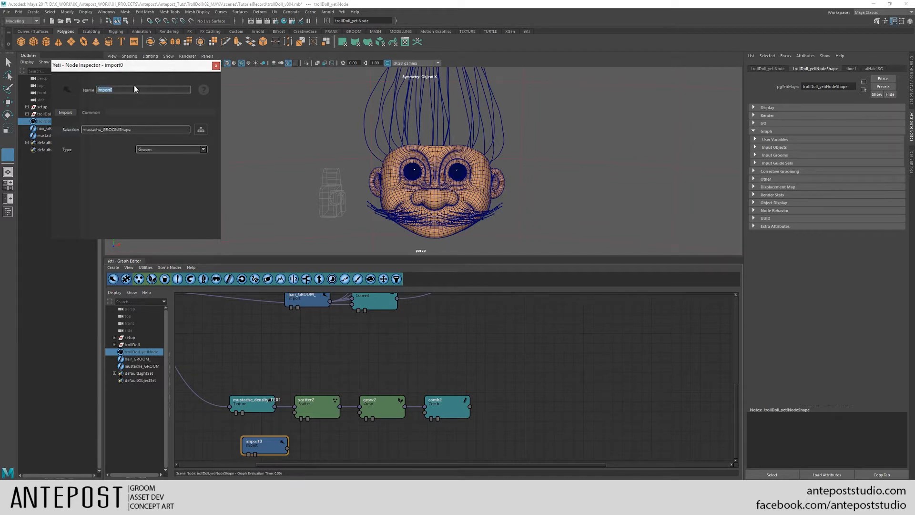
pyautogui.write('mustache_GROOM')
pyautogui.click(216, 65)
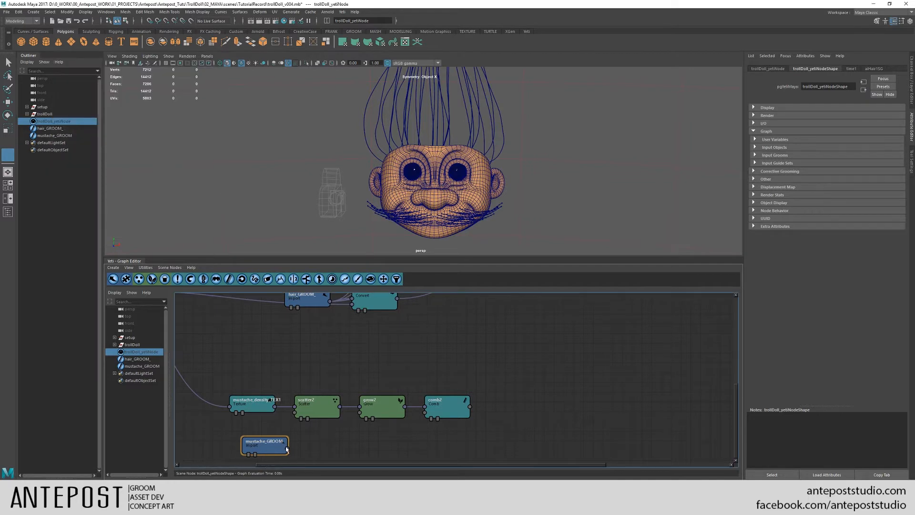
# - Connect the mustache_GROOM node to the mustache's Grow and Comb nodes and make the Comb node the displayed output
pyautogui.moveTo(287, 448); pyautogui.dragTo(359, 413)
pyautogui.moveTo(287, 450); pyautogui.dragTo(429, 415)
pyautogui.click(432, 418)
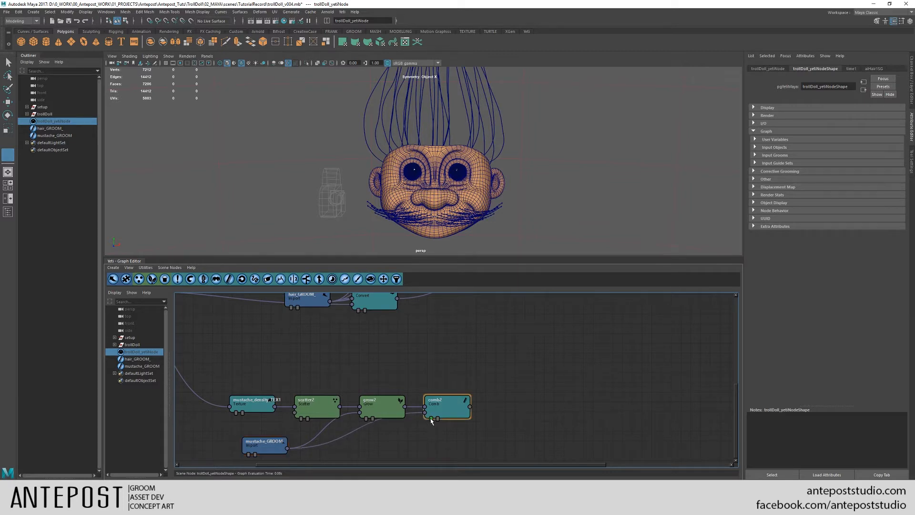
# - Show trollDoll_yetiNode in the scene and hide the mustache_GROOM guide strands
pyautogui.scroll(2, 435, 208)
pyautogui.click(67, 128)
pyautogui.click(66, 122)
pyautogui.scroll(4, 429, 206)
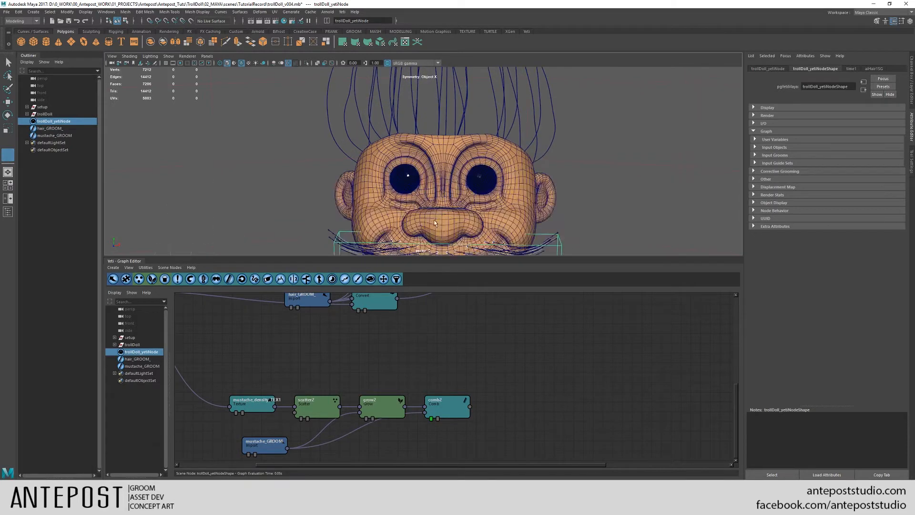
pyautogui.scroll(5, 475, 216)
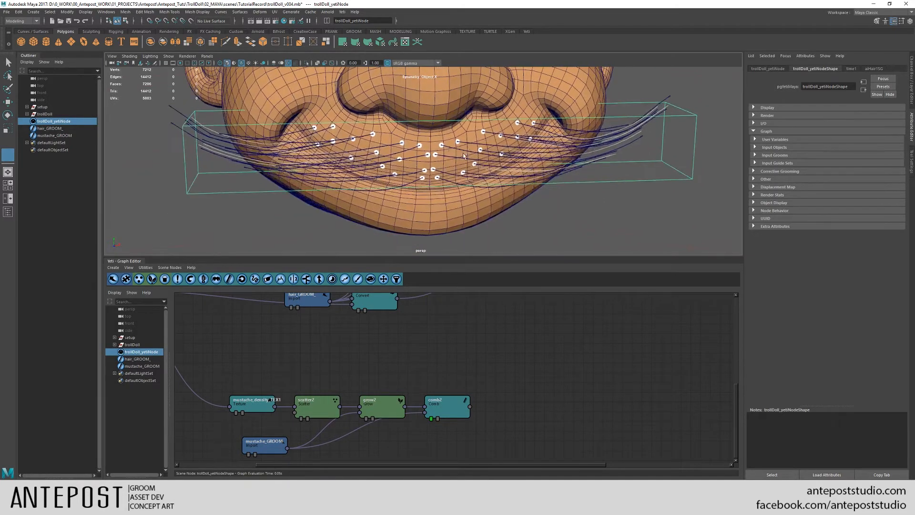
pyautogui.click(51, 135)
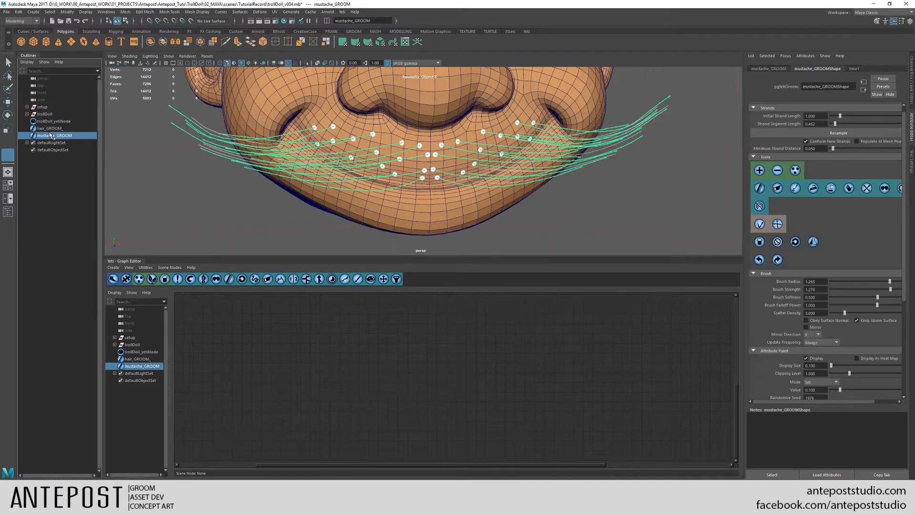
pyautogui.hotkey('ctrl', 'h')
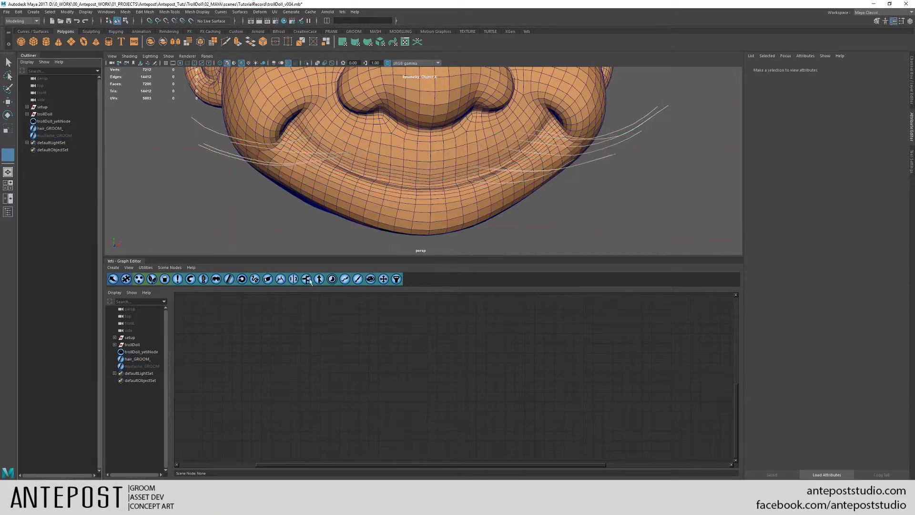
# - Raise the Density Multiplier of the mustache's Scatter node to 25
pyautogui.click(137, 352)
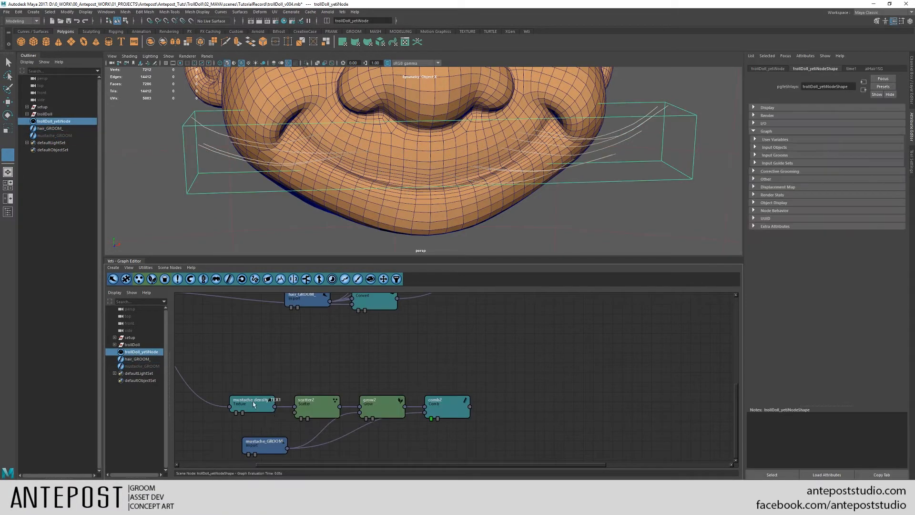
pyautogui.doubleClick(326, 407)
pyautogui.moveTo(136, 131); pyautogui.dragTo(162, 132)
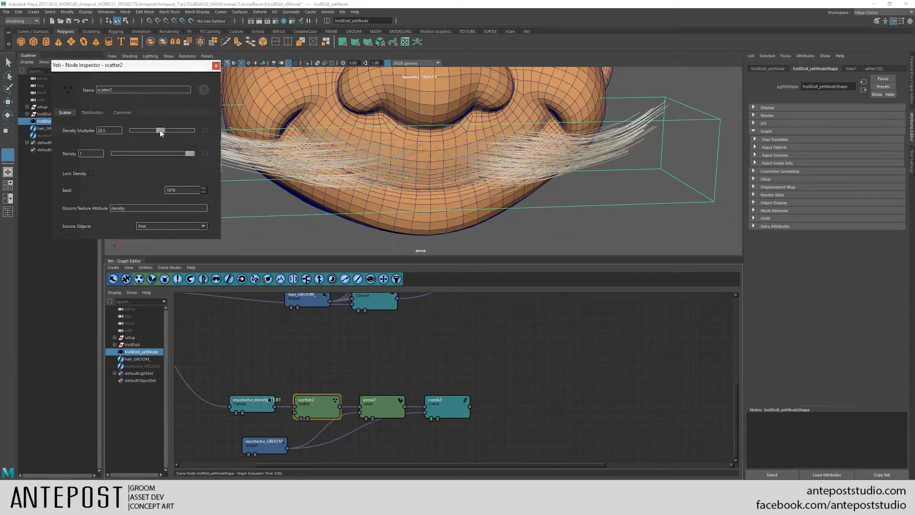
# - Show the mustache_GROOM guides together with the generated fur and examine the strands around the center of the lip from below
pyautogui.keyDown('alt'); pyautogui.moveTo(374, 167); pyautogui.dragTo(418, 178); pyautogui.keyUp('alt')
pyautogui.keyDown('alt'); pyautogui.moveTo(503, 210); pyautogui.dragTo(370, 125); pyautogui.keyUp('alt')
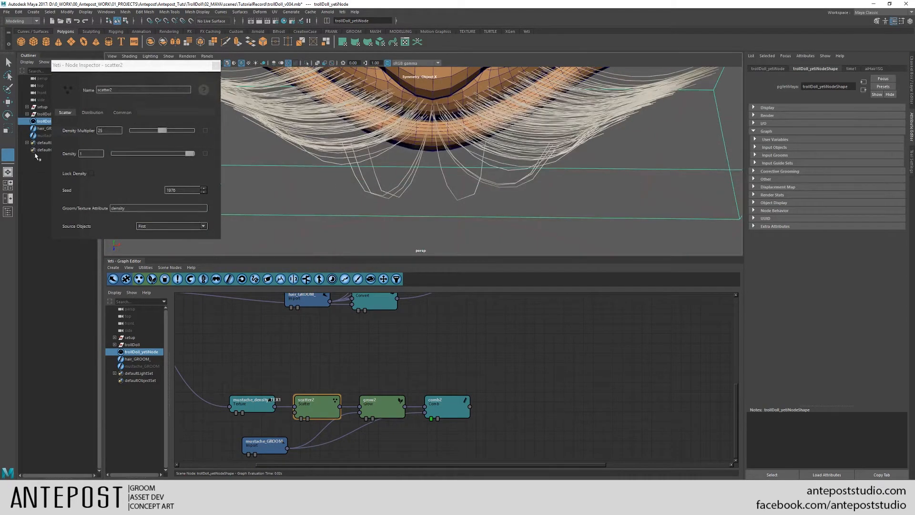
pyautogui.click(43, 135)
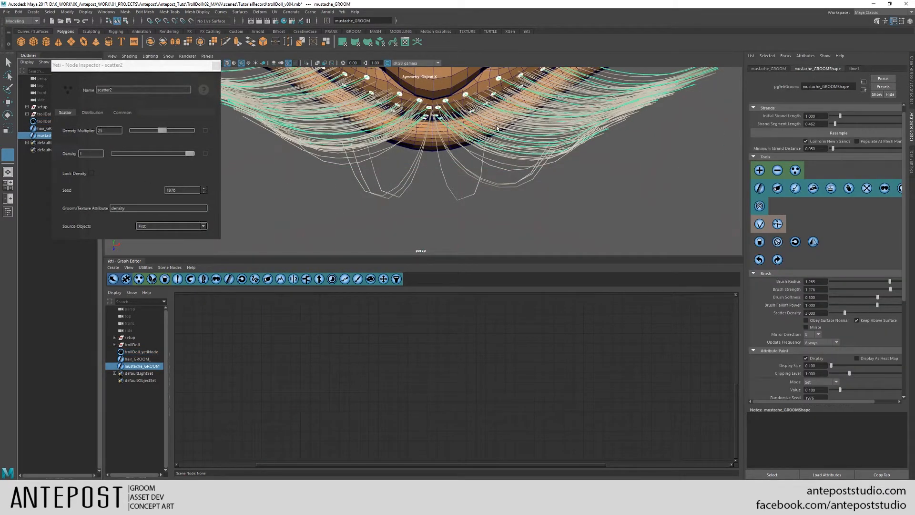
pyautogui.keyDown('alt'); pyautogui.moveTo(405, 115); pyautogui.dragTo(433, 104, button='right'); pyautogui.keyUp('alt')
pyautogui.keyDown('alt'); pyautogui.moveTo(433, 104); pyautogui.dragTo(420, 130, button='middle'); pyautogui.keyUp('alt')
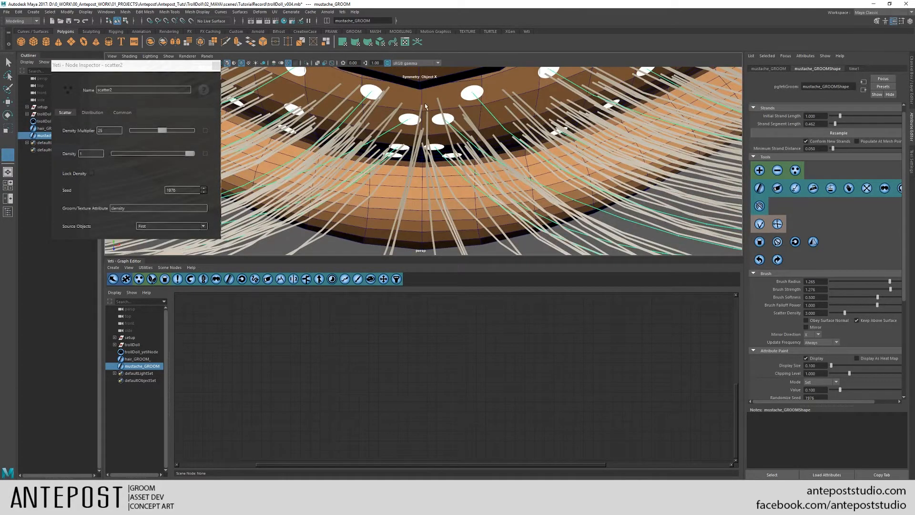
pyautogui.keyDown('alt'); pyautogui.moveTo(431, 105); pyautogui.dragTo(452, 216); pyautogui.keyUp('alt')
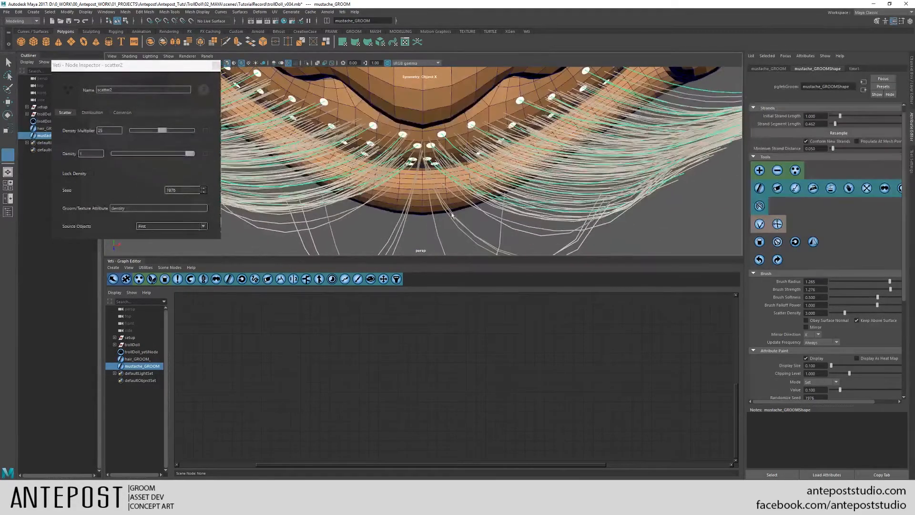
pyautogui.scroll(-3, 411, 185)
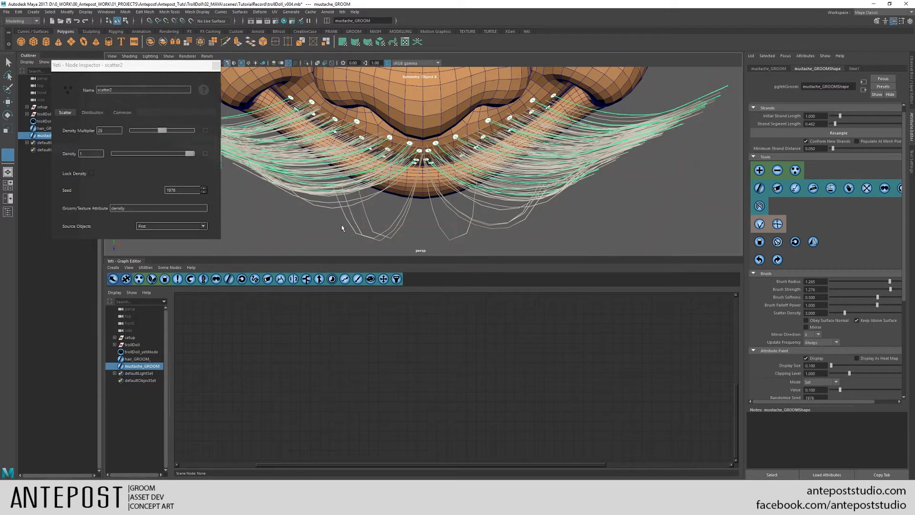
pyautogui.keyDown('alt'); pyautogui.moveTo(361, 194); pyautogui.dragTo(217, 151); pyautogui.keyUp('alt')
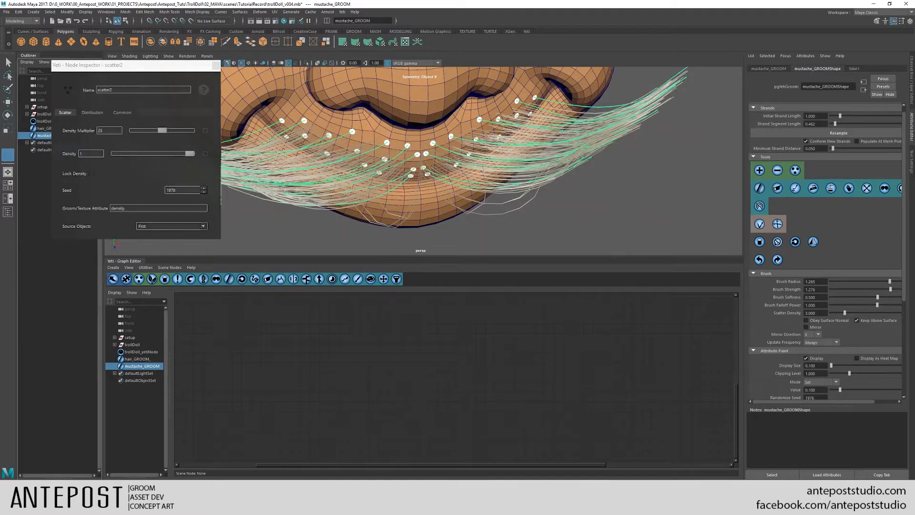
# - Hide trollDoll_yetiNode, select mustache_GROOM and examine its guide roots at the center of the lip
pyautogui.click(44, 121)
pyautogui.hotkey('ctrl', 'h')
pyautogui.click(44, 135)
pyautogui.keyDown('alt'); pyautogui.moveTo(410, 175); pyautogui.dragTo(389, 165); pyautogui.keyUp('alt')
pyautogui.scroll(-3, 829, 252)
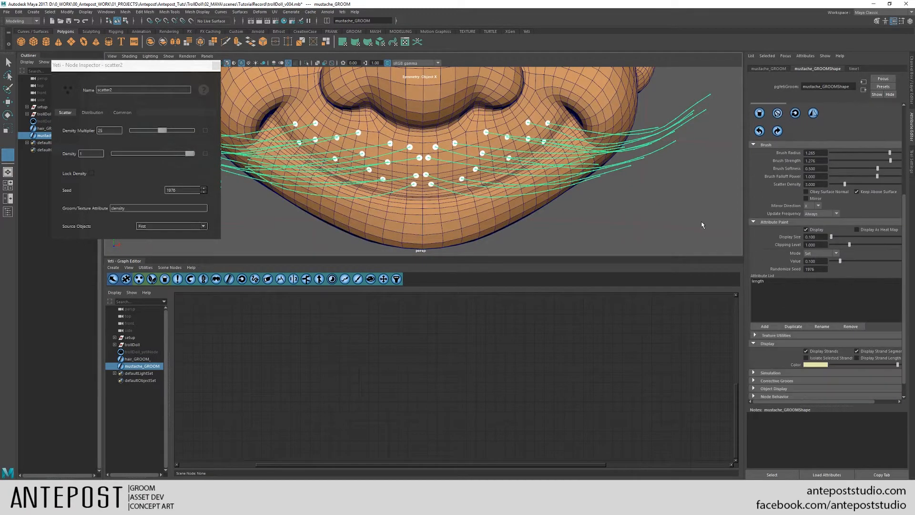
pyautogui.scroll(3, 419, 169)
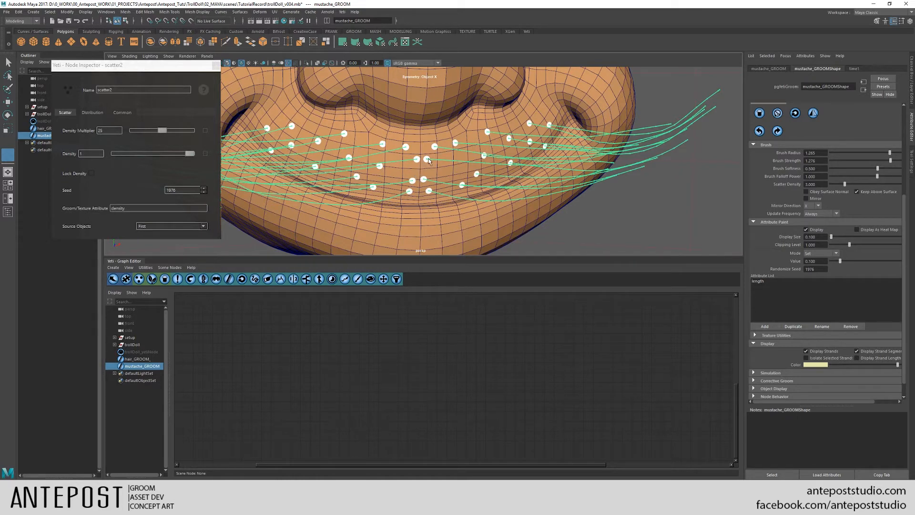
pyautogui.keyDown('alt'); pyautogui.moveTo(414, 177); pyautogui.dragTo(420, 151); pyautogui.keyUp('alt')
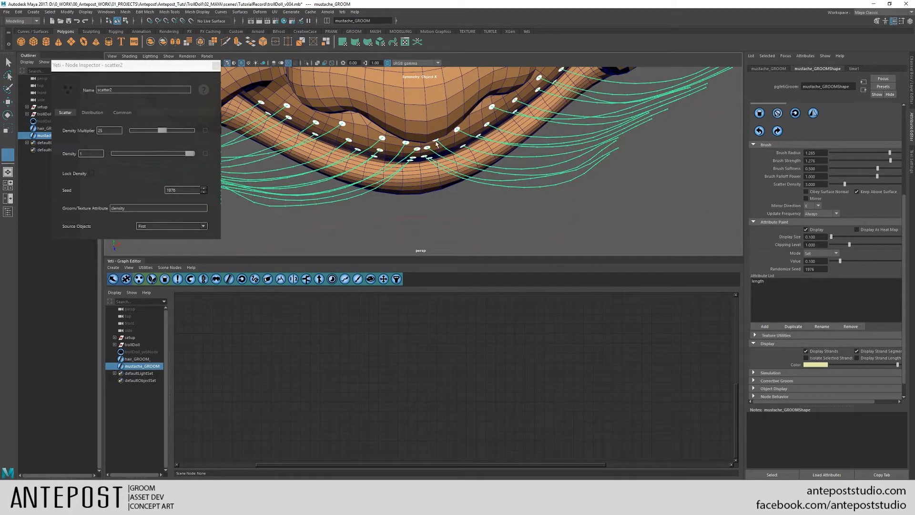
pyautogui.keyDown('alt'); pyautogui.moveTo(399, 151); pyautogui.dragTo(438, 169, button='right'); pyautogui.keyUp('alt')
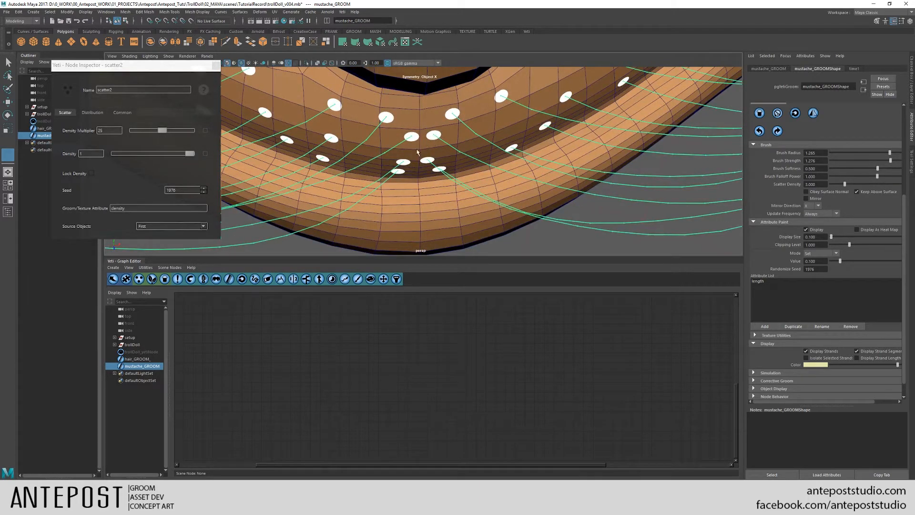
pyautogui.scroll(-1, 486, 173)
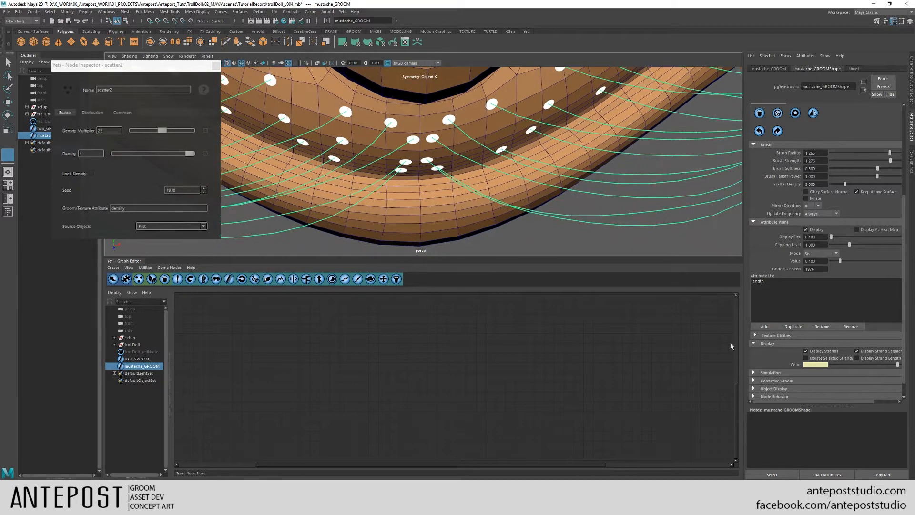
# - Collapse the Attribute Paint section of mustache_GROOMShape and widen the Attribute Editor to fit all groom tools
pyautogui.click(760, 304)
pyautogui.click(764, 223)
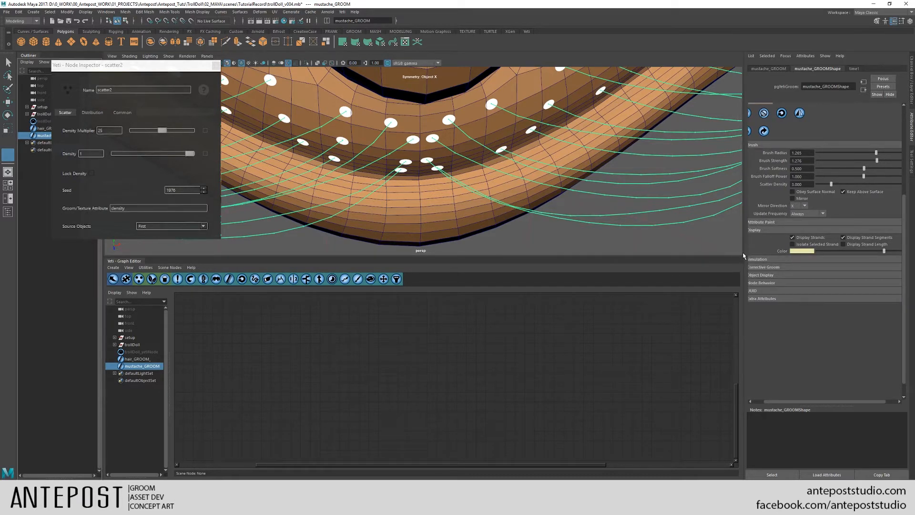
pyautogui.moveTo(746, 256); pyautogui.dragTo(696, 258)
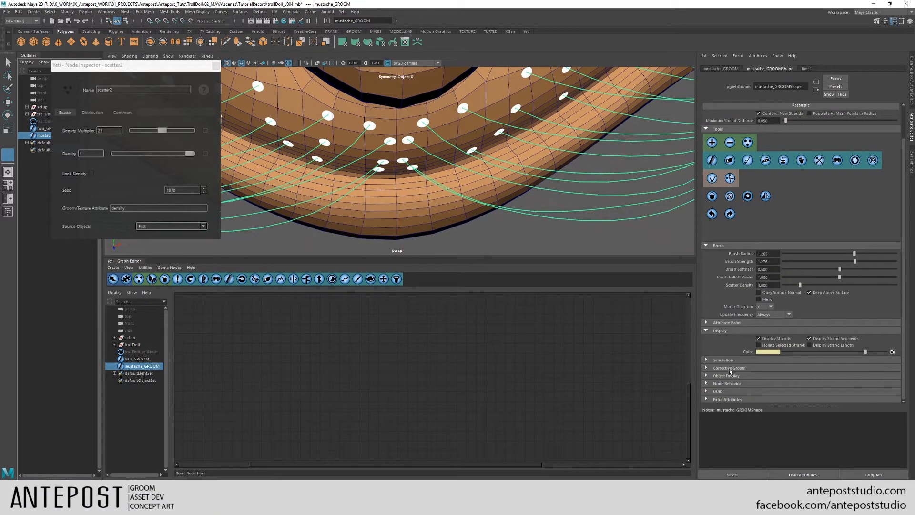
# - Add two paint attributes named part_A and part_B to mustache_GROOMShape
pyautogui.click(727, 322)
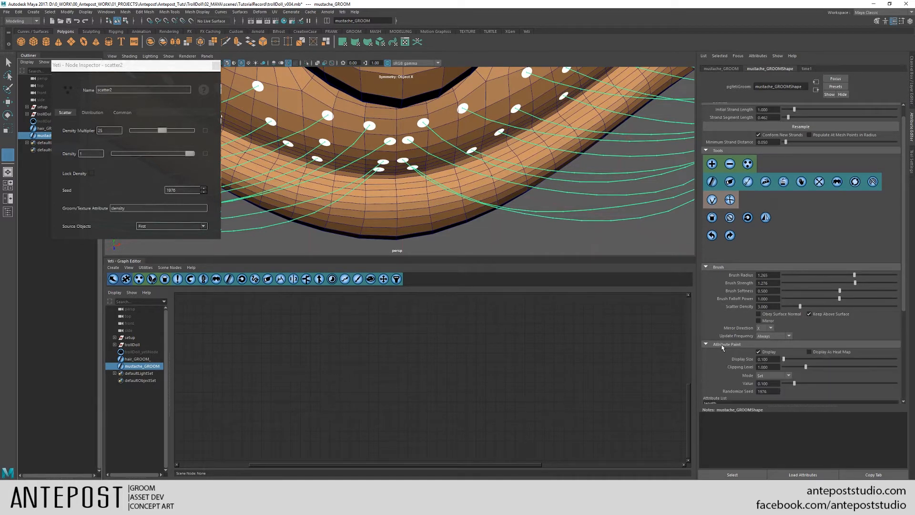
pyautogui.scroll(-3, 722, 348)
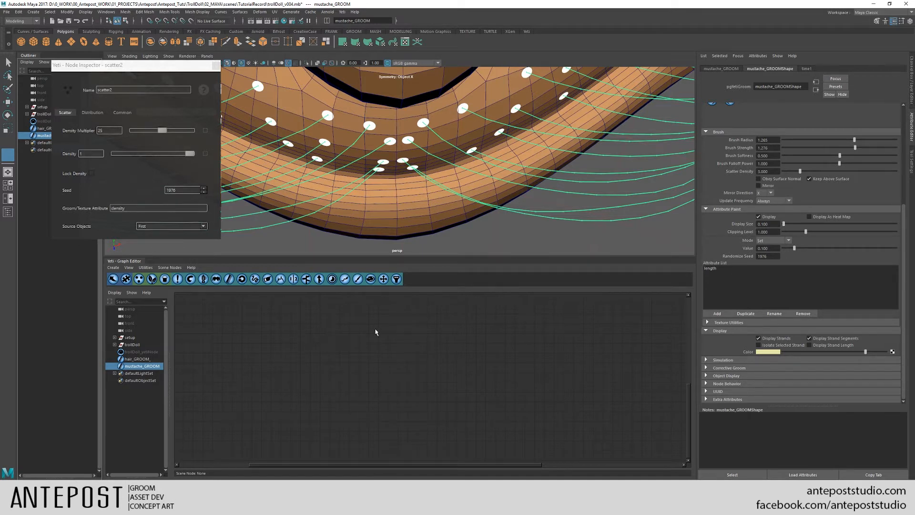
pyautogui.click(718, 314)
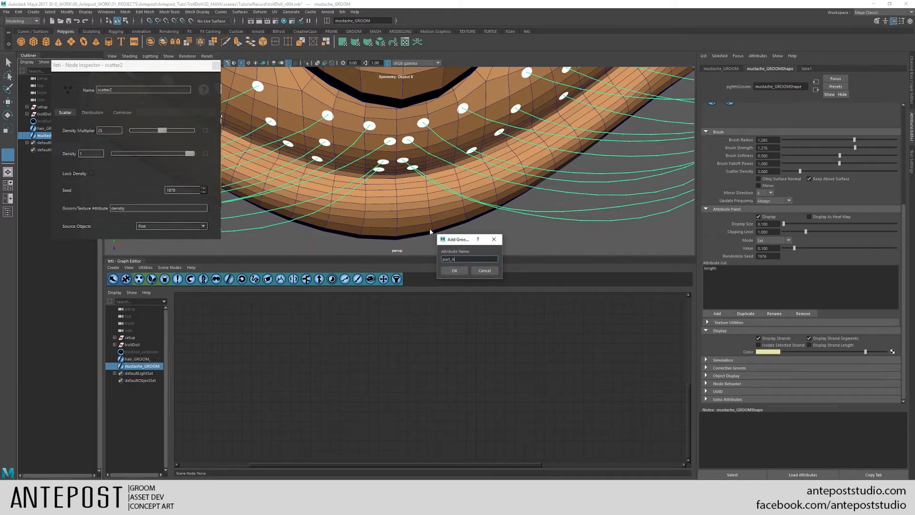
pyautogui.write('part_A')
pyautogui.click(454, 270)
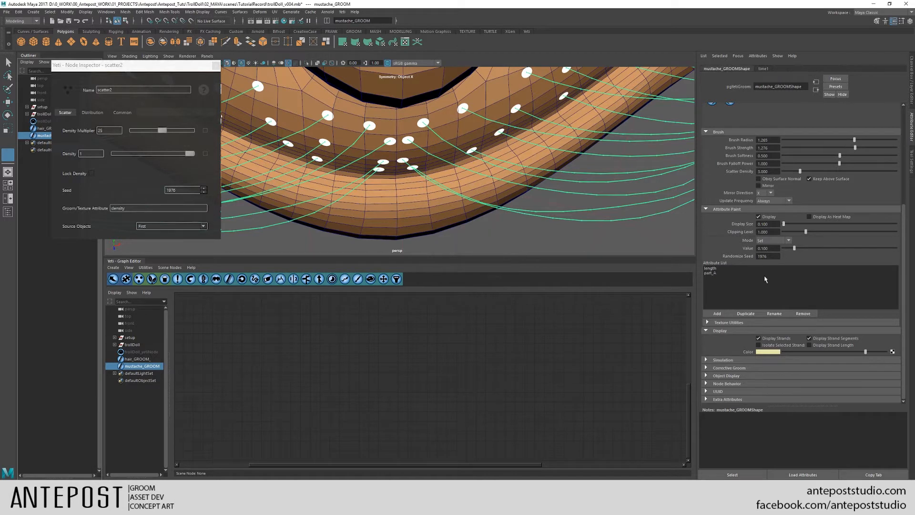
pyautogui.click(718, 313)
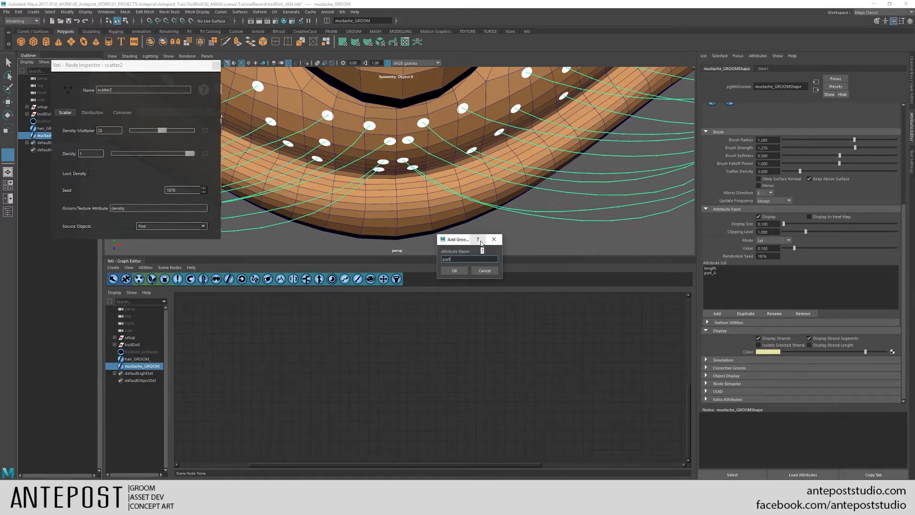
pyautogui.click(455, 270)
# - Paint part_A on the guide roots with value 0 on the mustache's left half as viewed and value 1 on the other half
pyautogui.click(712, 277)
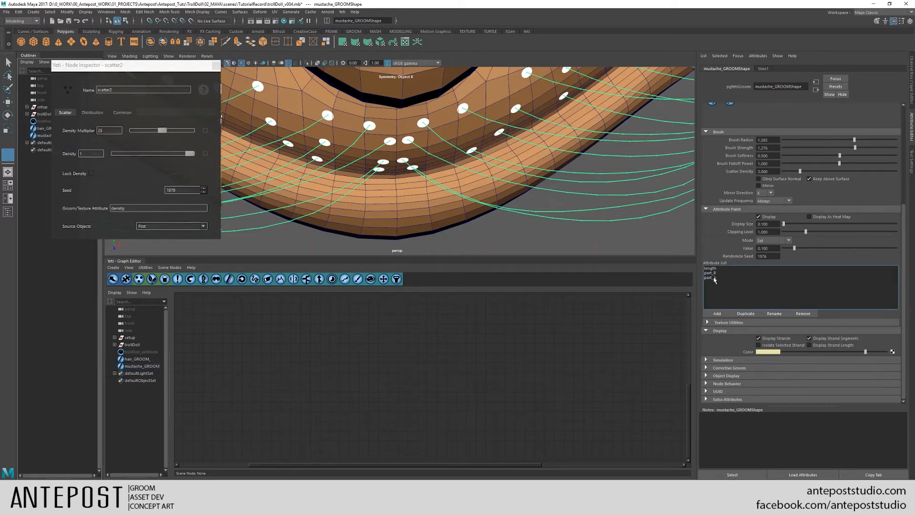
pyautogui.scroll(-2, 477, 162)
pyautogui.keyDown('alt'); pyautogui.moveTo(336, 149); pyautogui.dragTo(373, 175); pyautogui.keyUp('alt')
pyautogui.keyDown('alt'); pyautogui.moveTo(374, 174); pyautogui.dragTo(445, 193, button='middle'); pyautogui.keyUp('alt')
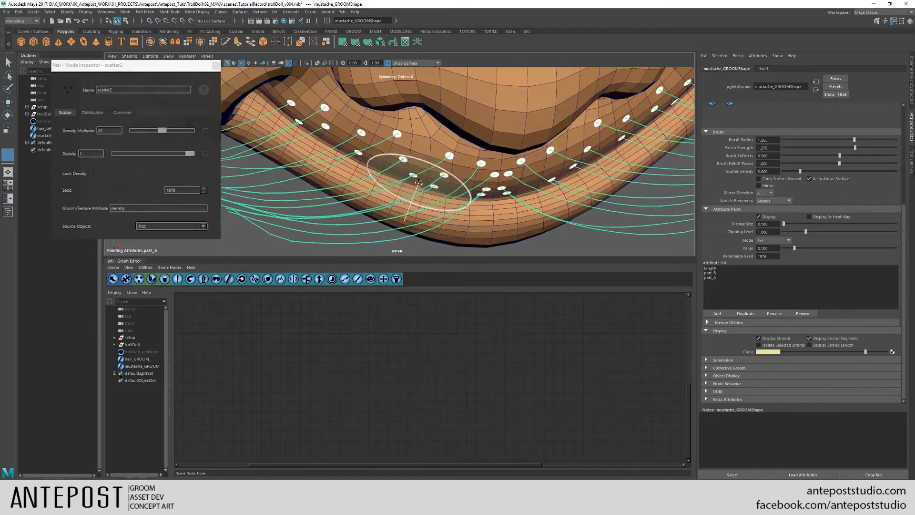
pyautogui.moveTo(793, 248); pyautogui.dragTo(785, 250)
pyautogui.click(709, 275)
pyautogui.moveTo(443, 169)
pyautogui.mouseDown()
pyautogui.moveTo(392, 147)
pyautogui.moveTo(363, 93)
pyautogui.moveTo(445, 177)
pyautogui.mouseUp()
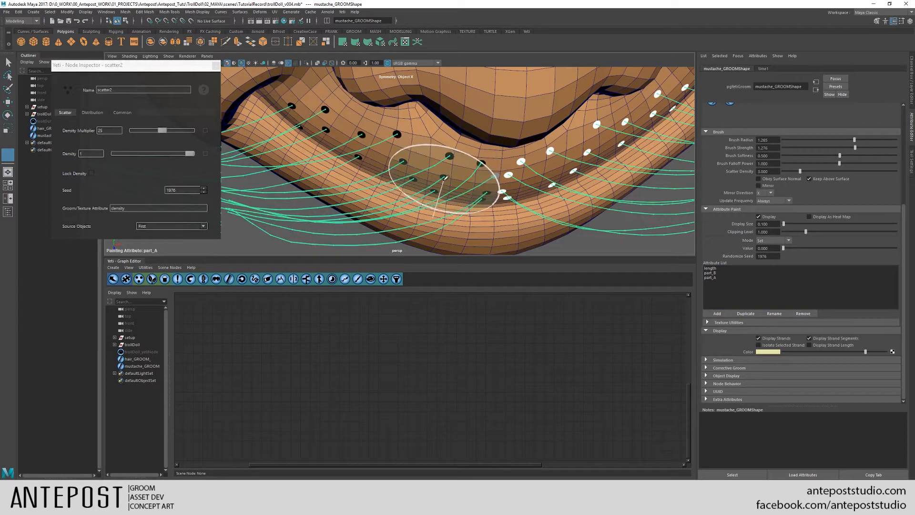
pyautogui.keyDown('alt'); pyautogui.moveTo(447, 162); pyautogui.dragTo(400, 153, button='middle'); pyautogui.keyUp('alt')
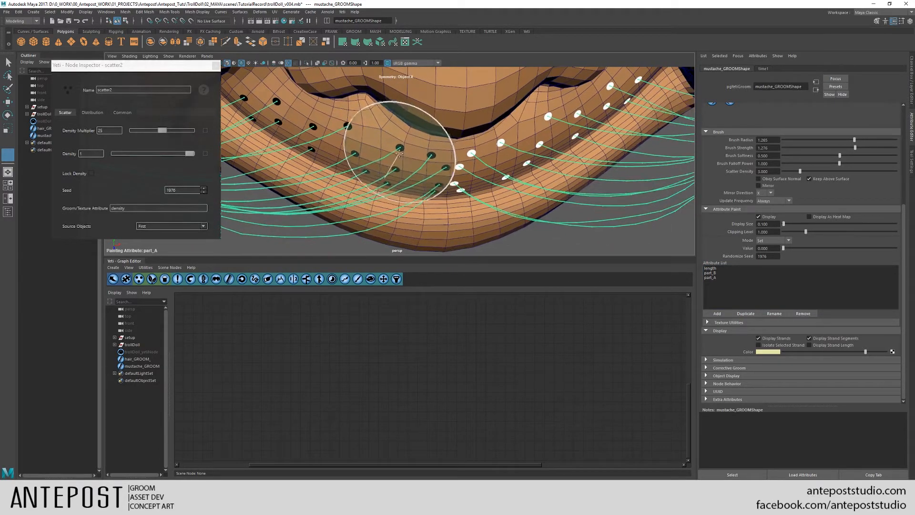
pyautogui.moveTo(435, 149)
pyautogui.keyDown('alt'); pyautogui.mouseDown()
pyautogui.moveTo(401, 164)
pyautogui.moveTo(413, 161)
pyautogui.mouseUp(); pyautogui.keyUp('alt')
pyautogui.moveTo(570, 136)
pyautogui.mouseDown()
pyautogui.moveTo(502, 174)
pyautogui.moveTo(473, 173)
pyautogui.moveTo(484, 172)
pyautogui.mouseUp()
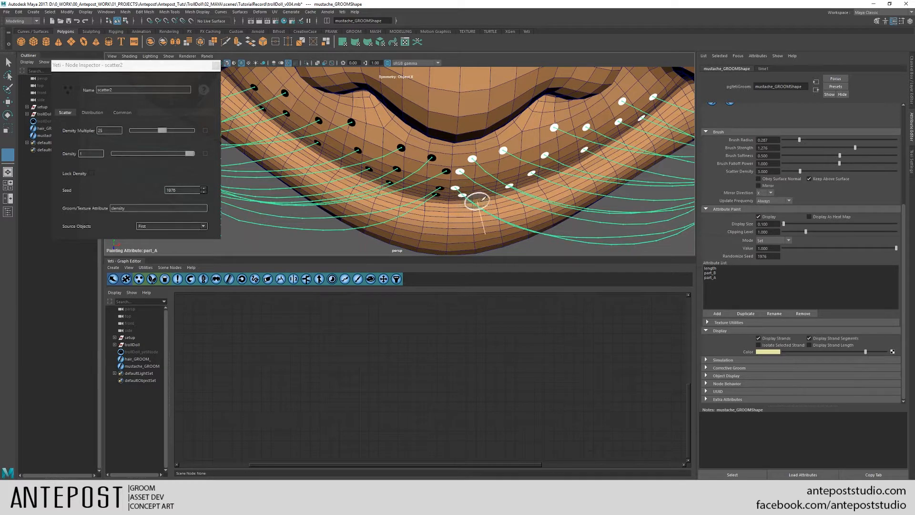
# - Paint part_B the opposite way, with value 0 on the right half's guide roots as viewed and value 1 on the left half
pyautogui.click(713, 273)
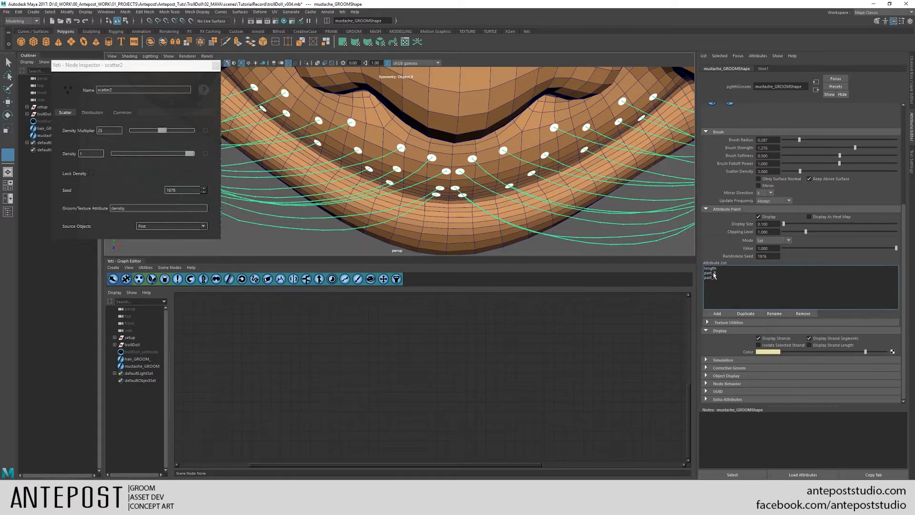
pyautogui.moveTo(530, 154); pyautogui.dragTo(554, 154)
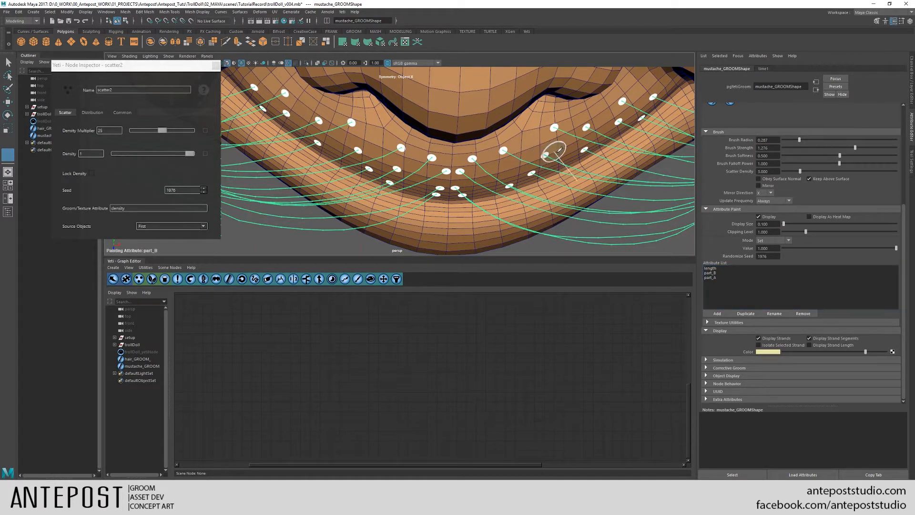
pyautogui.moveTo(794, 247); pyautogui.dragTo(753, 246)
pyautogui.moveTo(519, 153)
pyautogui.mouseDown()
pyautogui.moveTo(597, 147)
pyautogui.moveTo(553, 126)
pyautogui.moveTo(525, 166)
pyautogui.mouseUp()
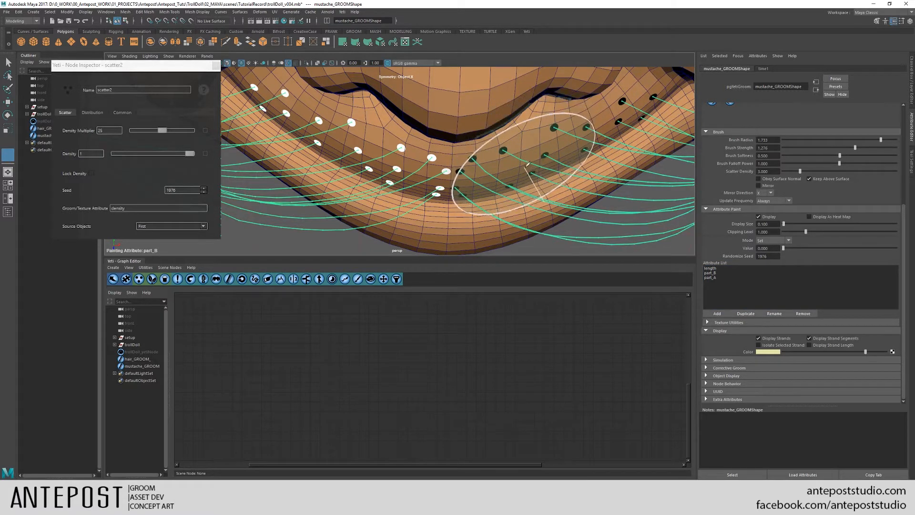
pyautogui.moveTo(848, 248); pyautogui.dragTo(896, 248)
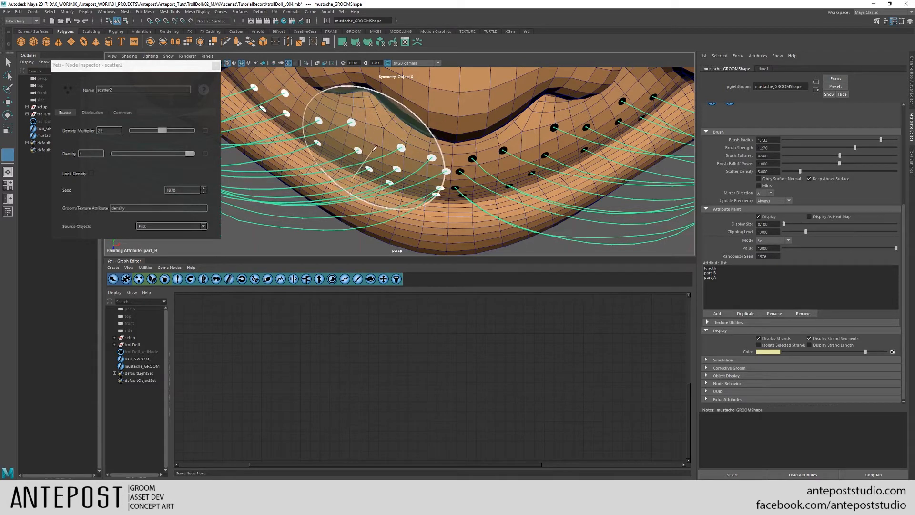
pyautogui.moveTo(435, 149); pyautogui.dragTo(369, 158, button='middle')
# - Select and show trollDoll_yetiNode so the mustache fur displays with its guides, and frame it from the front
pyautogui.click(44, 121)
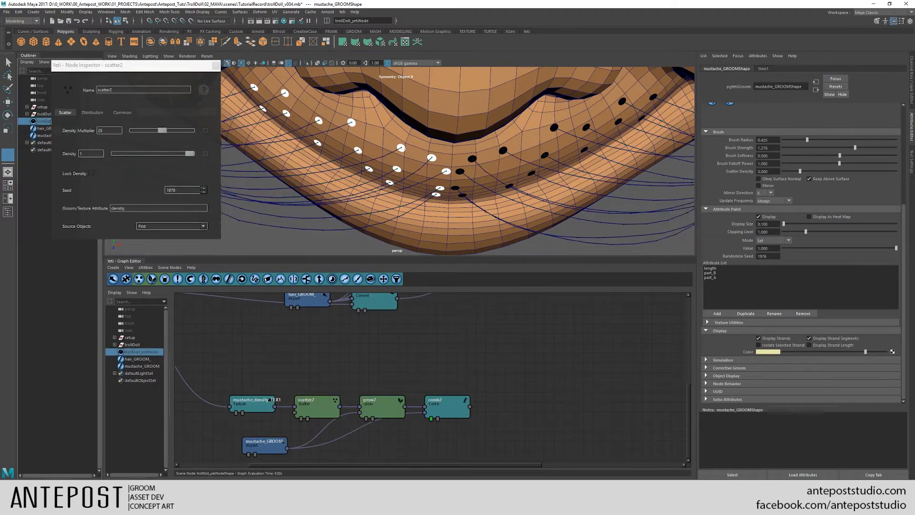
pyautogui.keyDown('alt'); pyautogui.moveTo(371, 190); pyautogui.dragTo(495, 186); pyautogui.keyUp('alt')
pyautogui.keyDown('alt'); pyautogui.moveTo(481, 180); pyautogui.dragTo(376, 177, button='right'); pyautogui.keyUp('alt')
pyautogui.keyDown('alt'); pyautogui.moveTo(377, 176); pyautogui.dragTo(337, 197); pyautogui.keyUp('alt')
pyautogui.keyDown('alt'); pyautogui.moveTo(421, 79); pyautogui.dragTo(422, 118); pyautogui.keyUp('alt')
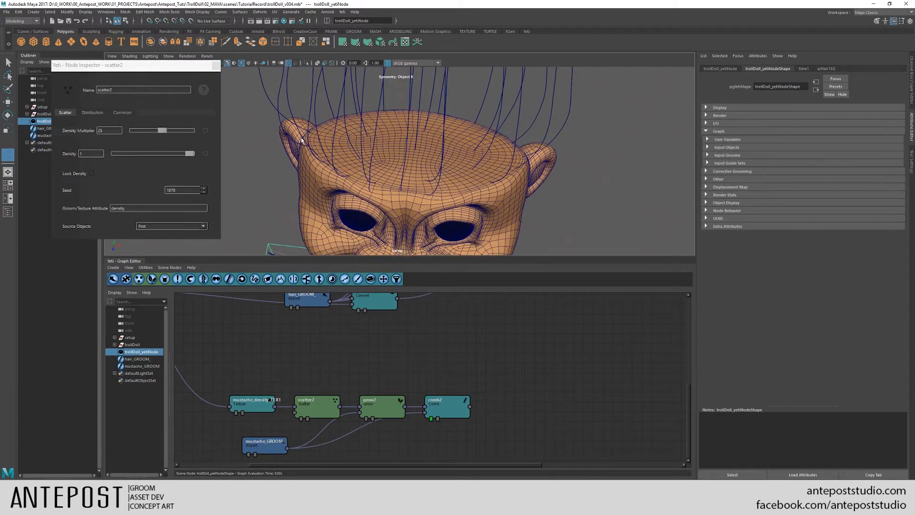
pyautogui.keyDown('alt'); pyautogui.moveTo(375, 235); pyautogui.dragTo(362, 210); pyautogui.keyUp('alt')
pyautogui.keyDown('alt'); pyautogui.moveTo(362, 210); pyautogui.dragTo(366, 114, button='middle'); pyautogui.keyUp('alt')
pyautogui.keyDown('alt'); pyautogui.moveTo(366, 113); pyautogui.dragTo(421, 142, button='right'); pyautogui.keyUp('alt')
pyautogui.keyDown('alt'); pyautogui.moveTo(421, 142); pyautogui.dragTo(413, 186, button='middle'); pyautogui.keyUp('alt')
pyautogui.keyDown('alt'); pyautogui.moveTo(413, 187); pyautogui.dragTo(431, 178); pyautogui.keyUp('alt')
pyautogui.keyDown('alt'); pyautogui.moveTo(357, 187); pyautogui.dragTo(387, 202, button='right'); pyautogui.keyUp('alt')
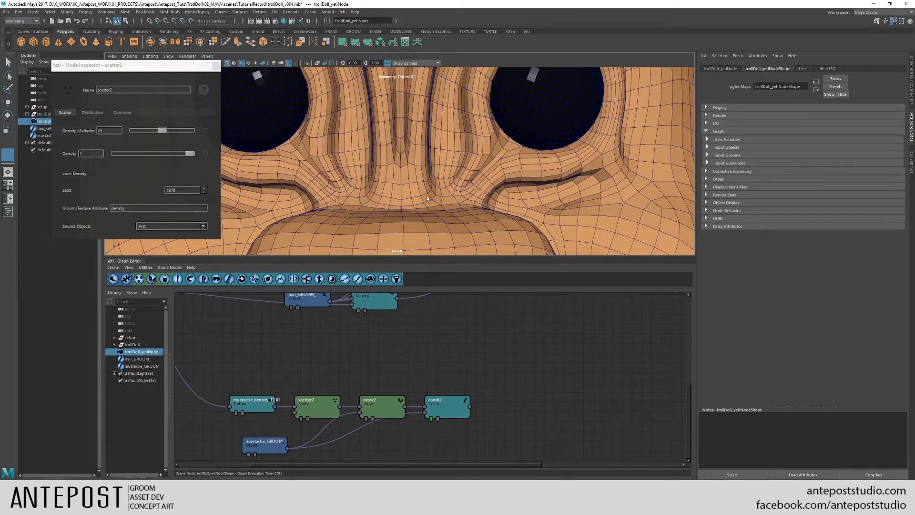
pyautogui.keyDown('alt'); pyautogui.moveTo(322, 206); pyautogui.dragTo(342, 93, button='middle'); pyautogui.keyUp('alt')
pyautogui.keyDown('alt'); pyautogui.moveTo(342, 94); pyautogui.dragTo(375, 153); pyautogui.keyUp('alt')
pyautogui.keyDown('alt'); pyautogui.moveTo(375, 153); pyautogui.dragTo(368, 191, button='middle'); pyautogui.keyUp('alt')
pyautogui.keyDown('alt'); pyautogui.moveTo(368, 191); pyautogui.dragTo(410, 181); pyautogui.keyUp('alt')
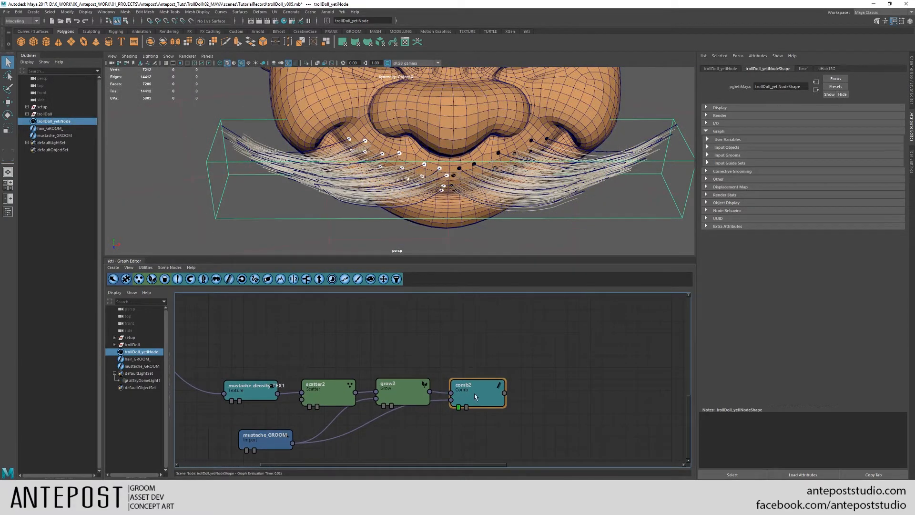
# - Examine the mustache fur around the center of the lip and the Scatter, Grow and Comb network that generates it
pyautogui.moveTo(491, 392); pyautogui.dragTo(494, 390)
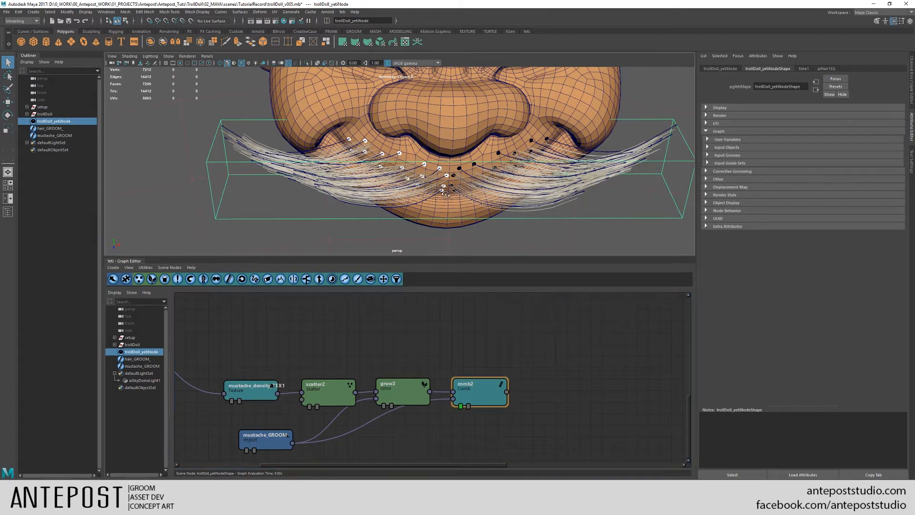
pyautogui.keyDown('alt'); pyautogui.moveTo(424, 167); pyautogui.dragTo(464, 204); pyautogui.keyUp('alt')
pyautogui.keyDown('alt'); pyautogui.moveTo(464, 204); pyautogui.dragTo(514, 186, button='right'); pyautogui.keyUp('alt')
pyautogui.keyDown('alt'); pyautogui.moveTo(514, 186); pyautogui.dragTo(477, 159); pyautogui.keyUp('alt')
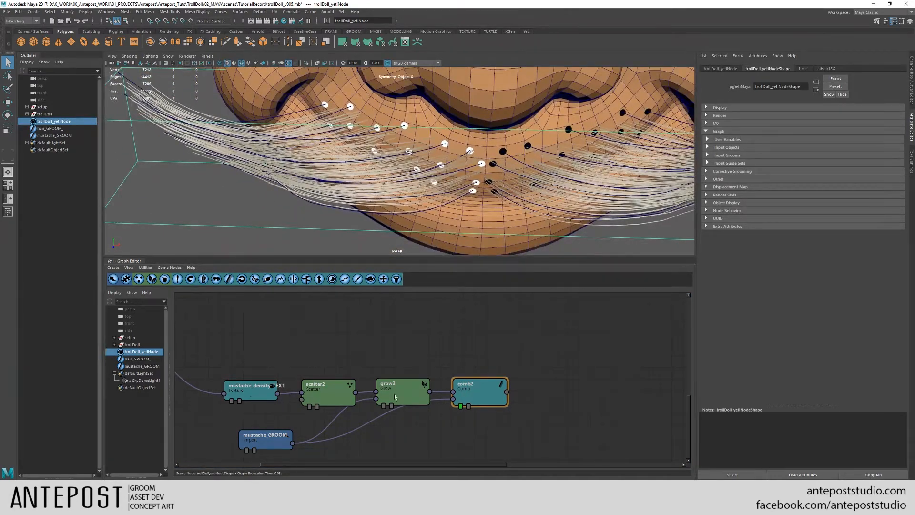
pyautogui.keyDown('alt'); pyautogui.moveTo(448, 382); pyautogui.dragTo(416, 360, button='right'); pyautogui.keyUp('alt')
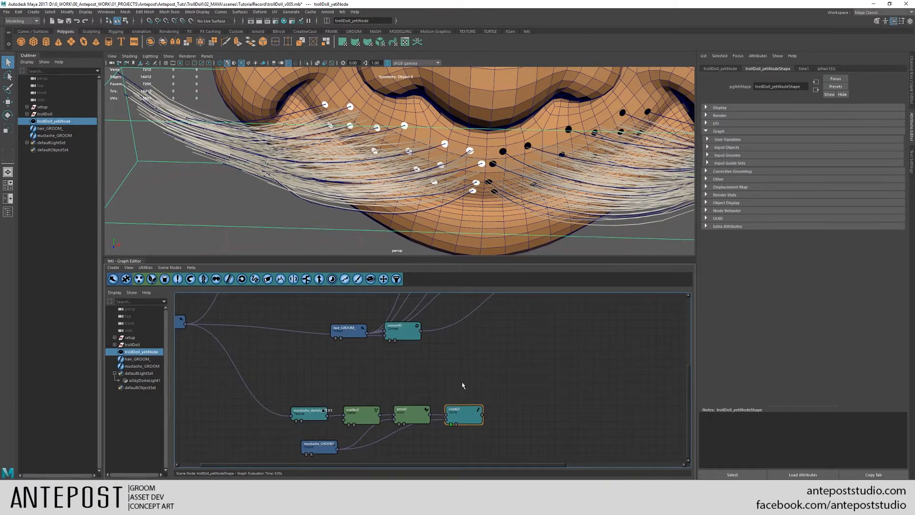
pyautogui.keyDown('alt'); pyautogui.moveTo(472, 361); pyautogui.dragTo(500, 351, button='right'); pyautogui.keyUp('alt')
pyautogui.keyDown('alt'); pyautogui.moveTo(437, 154); pyautogui.dragTo(409, 123); pyautogui.keyUp('alt')
pyautogui.moveTo(363, 172)
pyautogui.keyDown('alt'); pyautogui.mouseDown()
pyautogui.moveTo(288, 155)
pyautogui.moveTo(286, 162)
pyautogui.moveTo(355, 164)
pyautogui.mouseUp(); pyautogui.keyUp('alt')
pyautogui.click(488, 394)
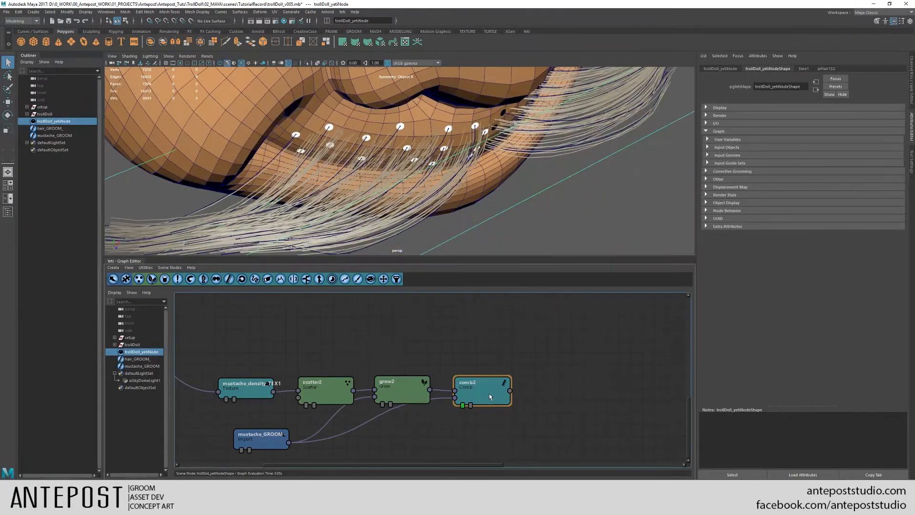
# - Raise the Relax Steps in scatter2's distribution settings, check the fur roots on the lip and close the node inspector
pyautogui.click(335, 391)
pyautogui.doubleClick(335, 391)
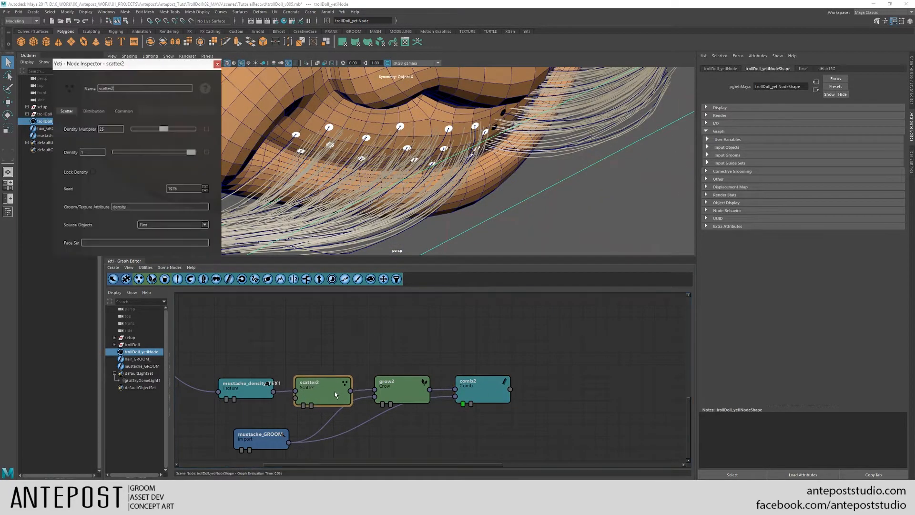
pyautogui.click(87, 113)
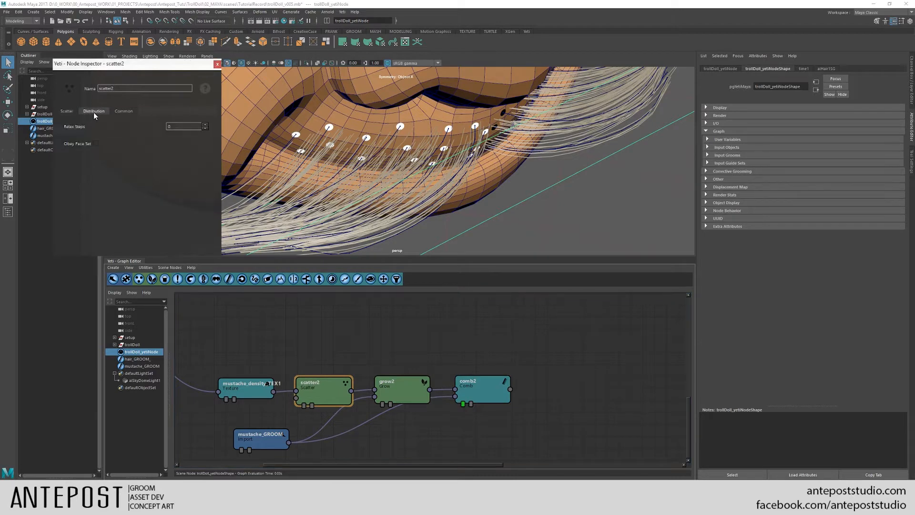
pyautogui.click(206, 125)
pyautogui.click(206, 125)
pyautogui.click(206, 124)
pyautogui.keyDown('alt'); pyautogui.moveTo(418, 194); pyautogui.dragTo(384, 188); pyautogui.keyUp('alt')
pyautogui.keyDown('alt'); pyautogui.moveTo(383, 189); pyautogui.dragTo(429, 162, button='right'); pyautogui.keyUp('alt')
pyautogui.keyDown('alt'); pyautogui.moveTo(429, 162); pyautogui.dragTo(406, 183, button='middle'); pyautogui.keyUp('alt')
pyautogui.keyDown('alt'); pyautogui.moveTo(406, 183); pyautogui.dragTo(291, 139); pyautogui.keyUp('alt')
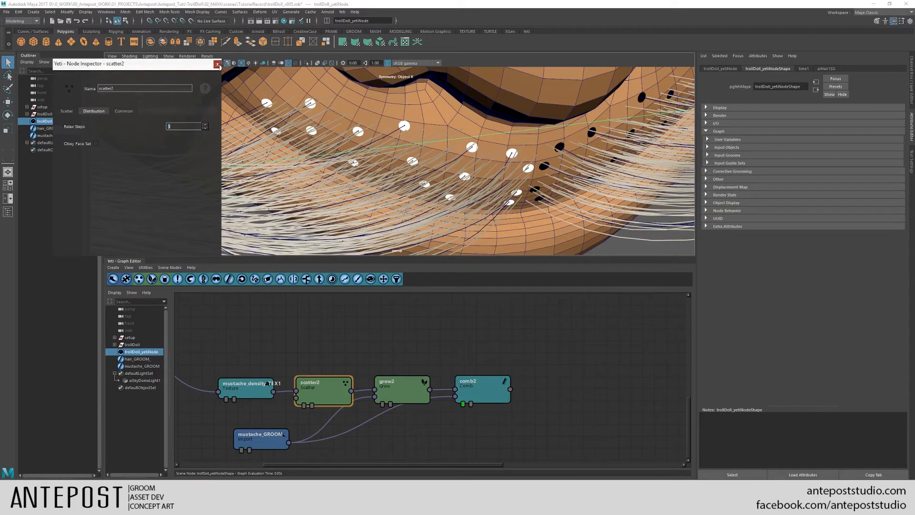
pyautogui.click(218, 65)
# - Move the mustache density texture node further from scatter2 to make room for another branch in the graph
pyautogui.keyDown('alt'); pyautogui.moveTo(503, 388); pyautogui.dragTo(500, 353, button='right'); pyautogui.keyUp('alt')
pyautogui.keyDown('alt'); pyautogui.moveTo(509, 350); pyautogui.dragTo(428, 341, button='middle'); pyautogui.keyUp('alt')
pyautogui.keyDown('alt'); pyautogui.moveTo(429, 341); pyautogui.dragTo(450, 367, button='right'); pyautogui.keyUp('alt')
pyautogui.keyDown('alt'); pyautogui.moveTo(474, 219); pyautogui.dragTo(465, 168, button='middle'); pyautogui.keyUp('alt')
pyautogui.keyDown('alt'); pyautogui.moveTo(465, 168); pyautogui.dragTo(444, 141, button='right'); pyautogui.keyUp('alt')
pyautogui.keyDown('alt'); pyautogui.moveTo(416, 373); pyautogui.dragTo(508, 365, button='middle'); pyautogui.keyUp('alt')
pyautogui.keyDown('alt'); pyautogui.moveTo(508, 365); pyautogui.dragTo(327, 397, button='right'); pyautogui.keyUp('alt')
pyautogui.moveTo(306, 415); pyautogui.dragTo(287, 401)
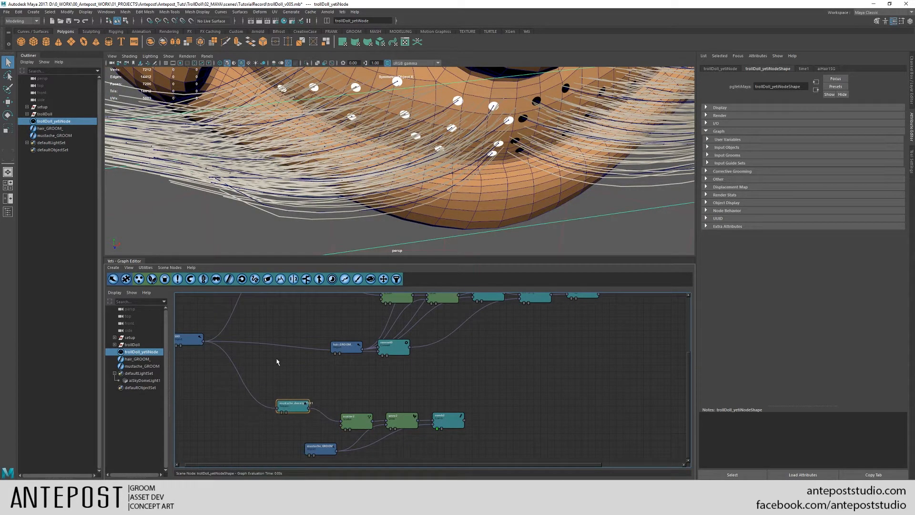
# - Create a connected chain of Scatter, Grow and Comb nodes and place it above the existing mustache branch
pyautogui.click(138, 279)
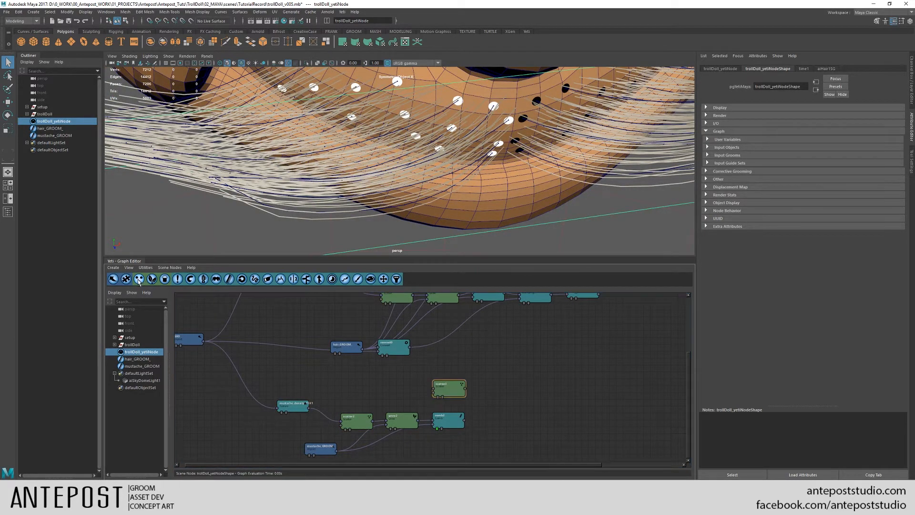
pyautogui.click(152, 278)
pyautogui.click(229, 278)
pyautogui.moveTo(415, 372); pyautogui.dragTo(557, 399)
pyautogui.moveTo(444, 385); pyautogui.dragTo(351, 388)
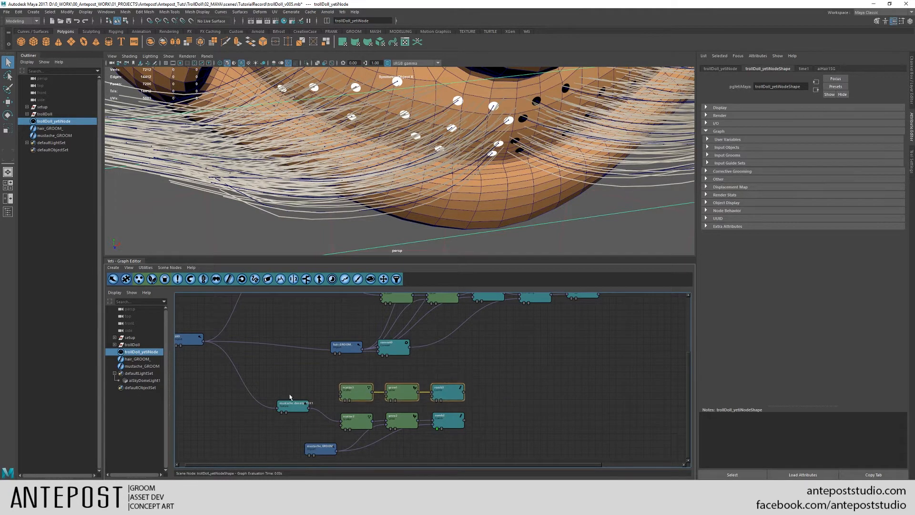
# - Connect the mustache density texture to the new Scatter node and wire the mustache_GROOM import into the new chain
pyautogui.click(305, 409)
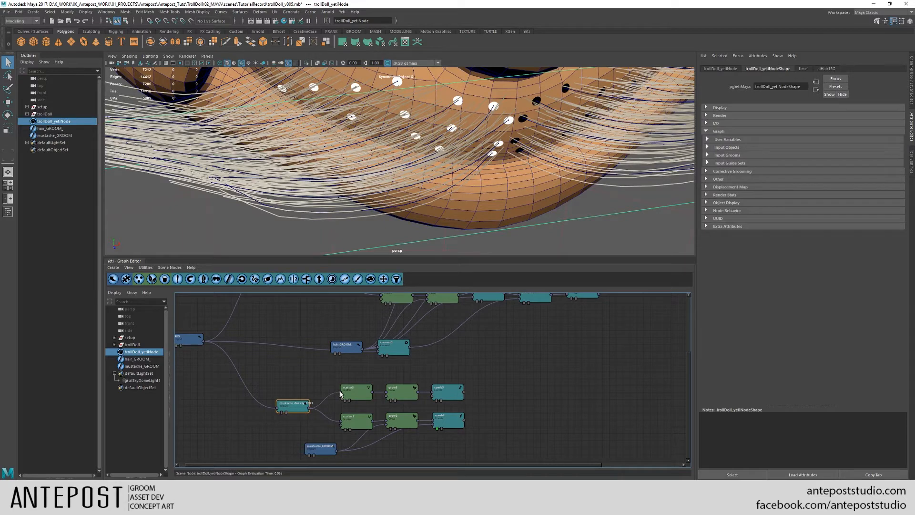
pyautogui.click(504, 409)
pyautogui.click(324, 454)
pyautogui.click(339, 452)
pyautogui.click(333, 452)
# - Add a Clumping node and connect the new Comb node to its first input and comb2 to its second
pyautogui.keyDown('alt'); pyautogui.moveTo(567, 396); pyautogui.dragTo(573, 390, button='middle'); pyautogui.keyUp('alt')
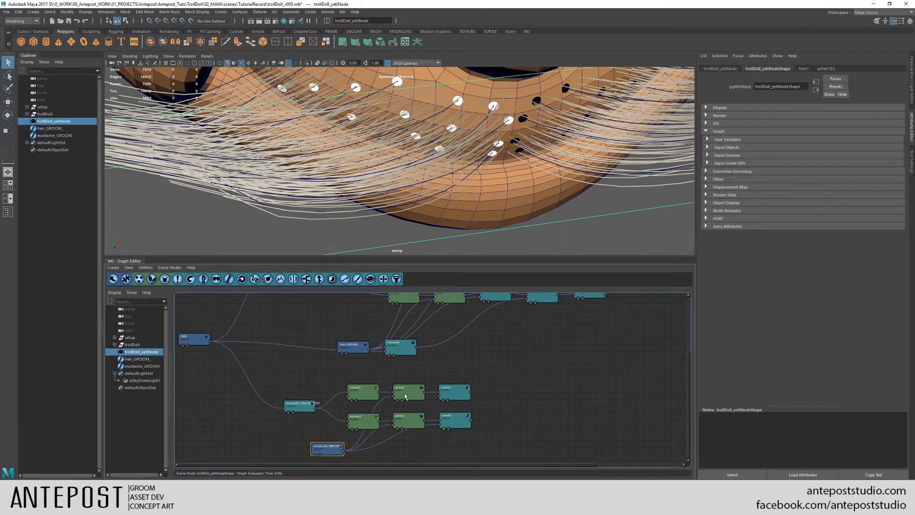
pyautogui.scroll(3, 520, 399)
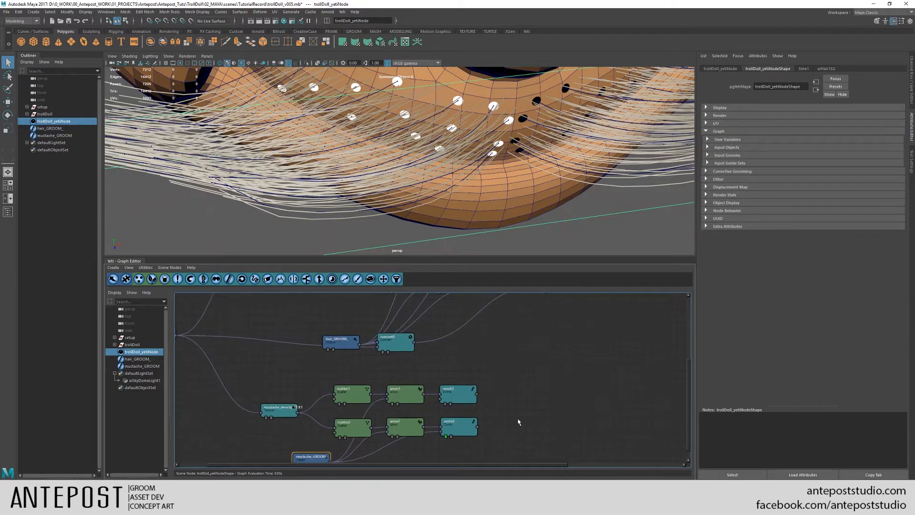
pyautogui.click(429, 365)
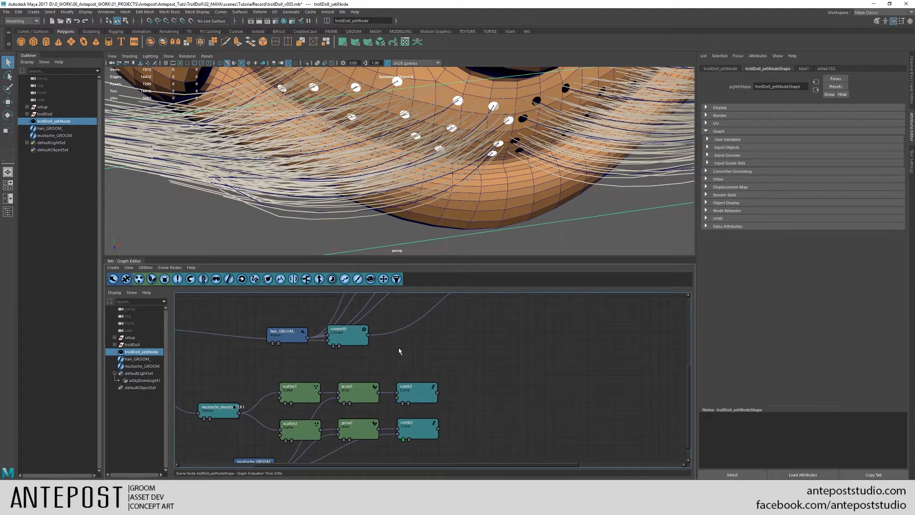
pyautogui.click(217, 279)
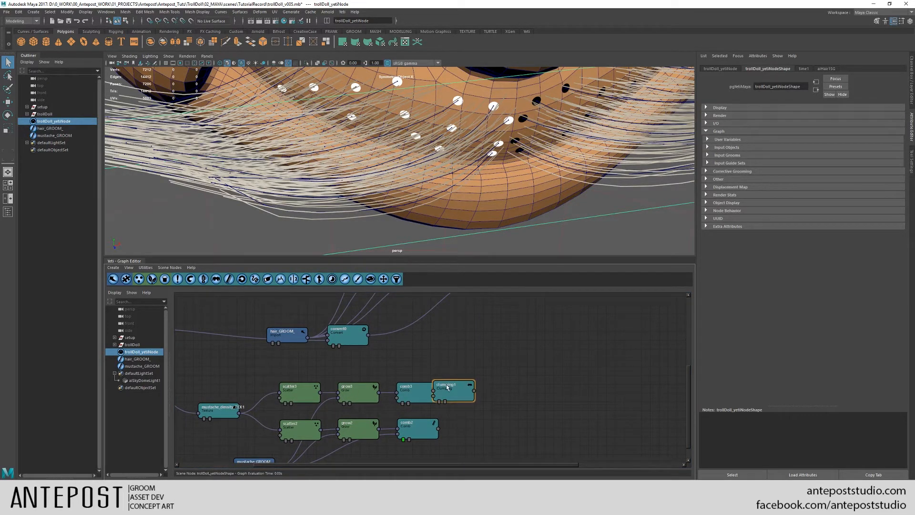
pyautogui.click(448, 391)
pyautogui.moveTo(437, 392); pyautogui.dragTo(487, 393)
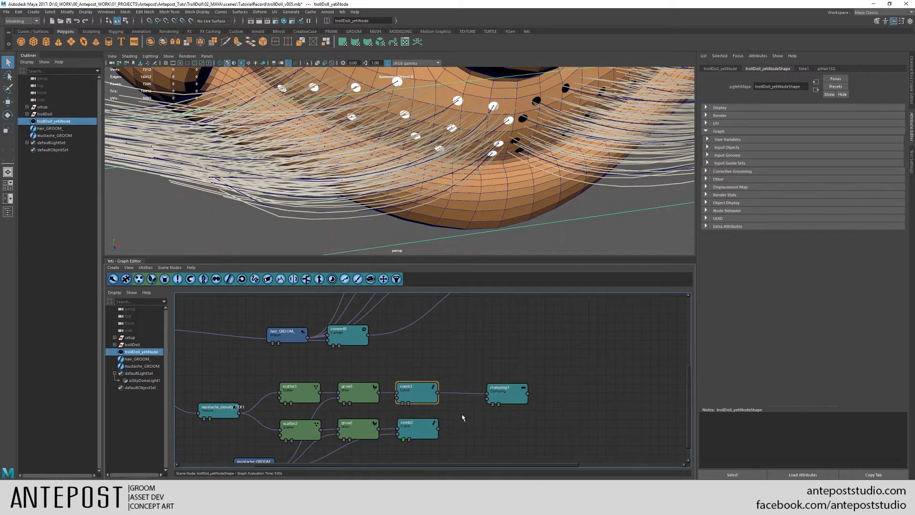
pyautogui.moveTo(438, 430); pyautogui.dragTo(487, 398)
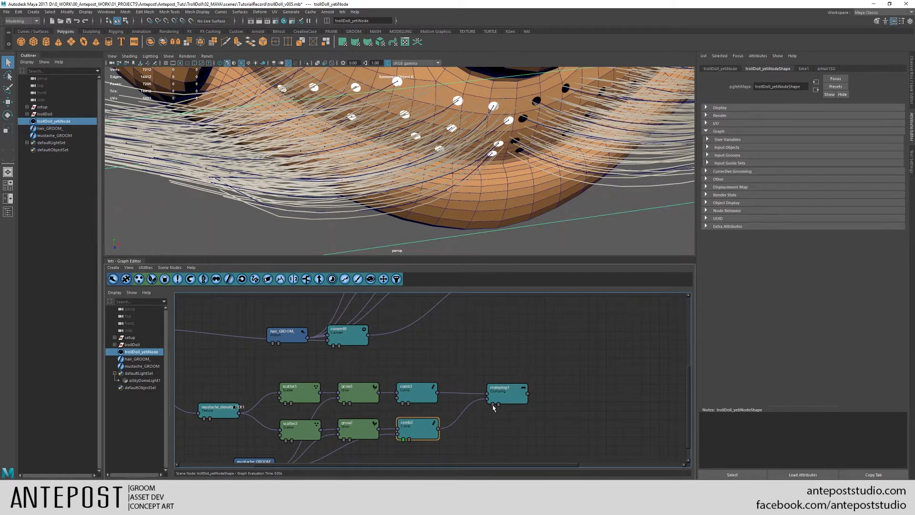
# - Show the clumping1 node's output and connect the mustache_GROOM import to the comb3 node's input
pyautogui.click(505, 393)
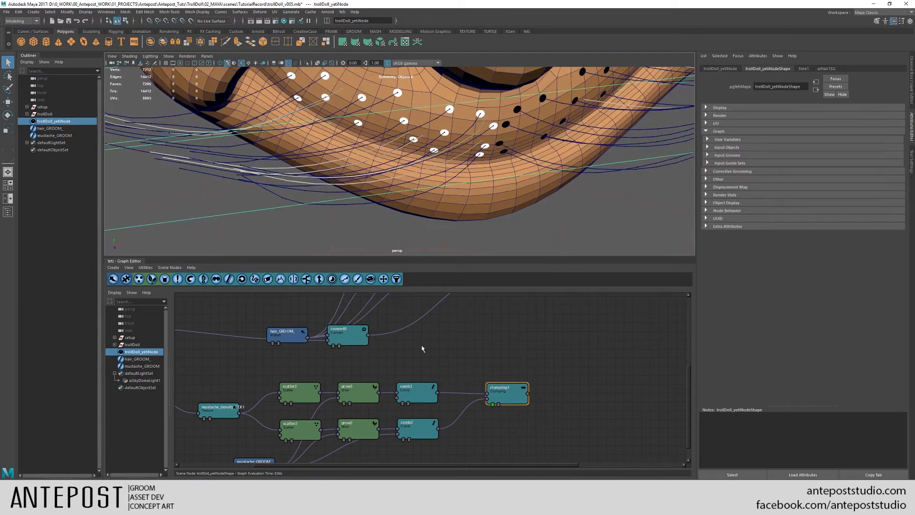
pyautogui.keyDown('alt'); pyautogui.moveTo(441, 378); pyautogui.dragTo(479, 358, button='middle'); pyautogui.keyUp('alt')
pyautogui.moveTo(312, 451); pyautogui.dragTo(435, 378)
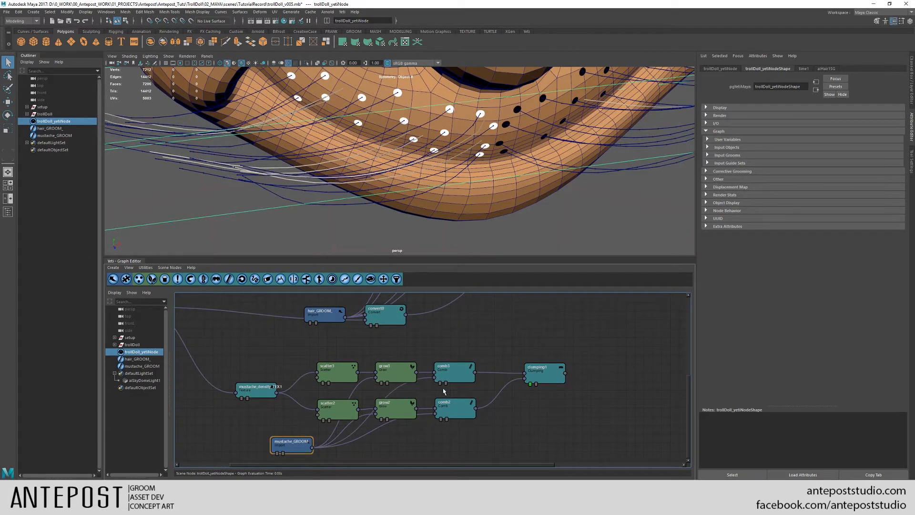
# - Set the grow3 node's Segment Count to 20
pyautogui.keyDown('alt'); pyautogui.moveTo(501, 162); pyautogui.dragTo(547, 159); pyautogui.keyUp('alt')
pyautogui.keyDown('alt'); pyautogui.moveTo(547, 159); pyautogui.dragTo(577, 171, button='right'); pyautogui.keyUp('alt')
pyautogui.keyDown('alt'); pyautogui.moveTo(534, 160); pyautogui.dragTo(495, 144); pyautogui.keyUp('alt')
pyautogui.keyDown('alt'); pyautogui.moveTo(495, 143); pyautogui.dragTo(559, 136, button='right'); pyautogui.keyUp('alt')
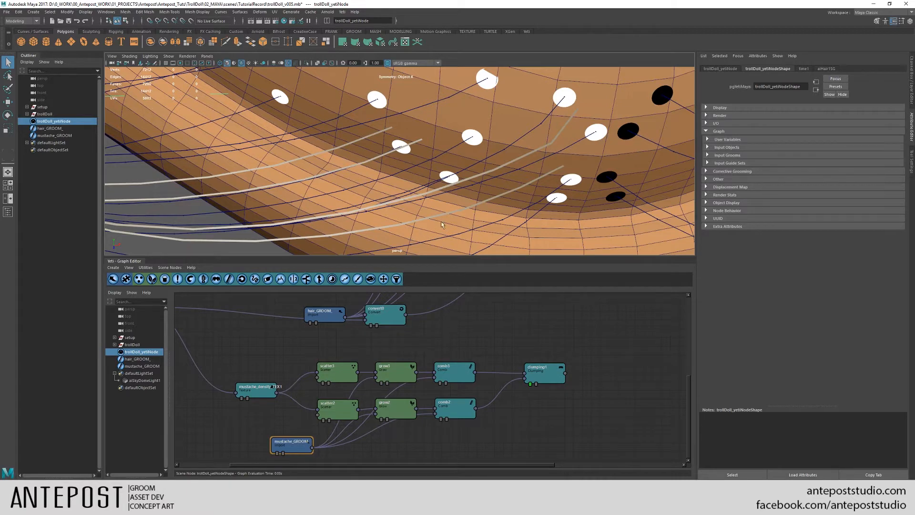
pyautogui.keyDown('alt'); pyautogui.moveTo(441, 225); pyautogui.dragTo(429, 234); pyautogui.keyUp('alt')
pyautogui.doubleClick(392, 374)
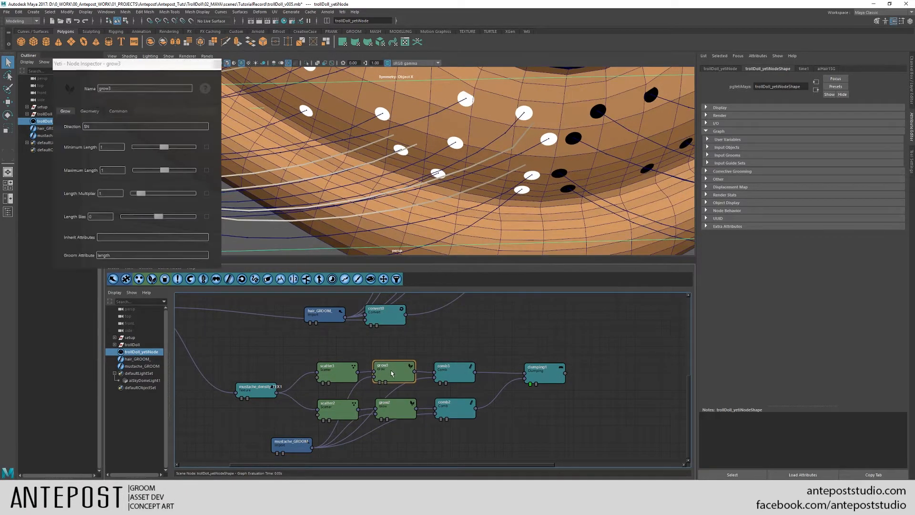
pyautogui.click(90, 111)
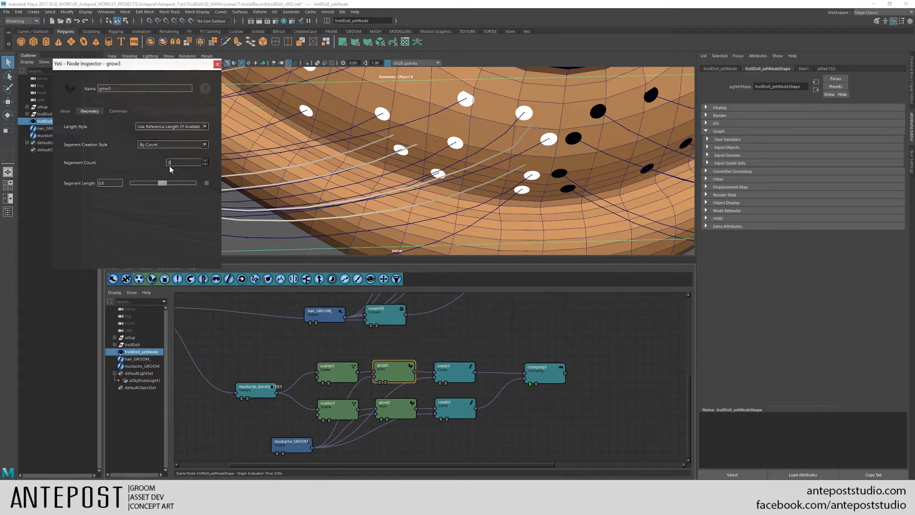
pyautogui.click(154, 89)
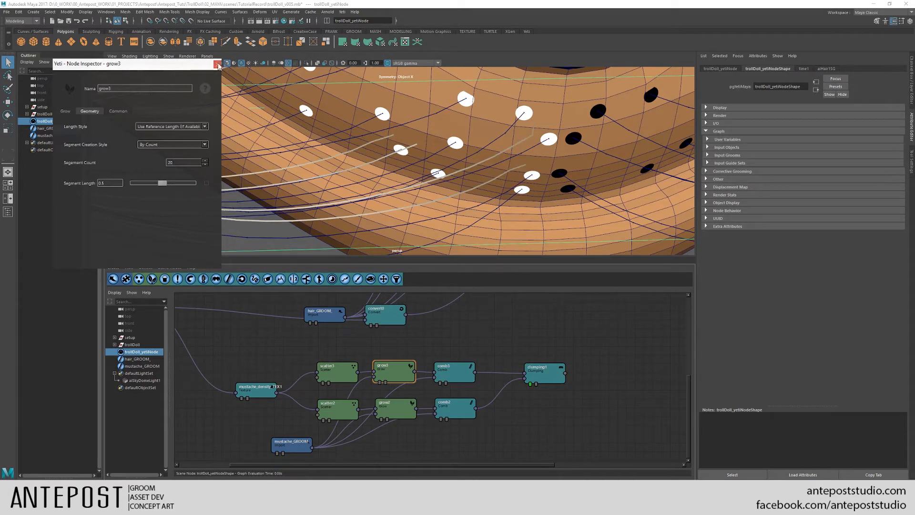
pyautogui.click(217, 64)
# - Set the grow2 node's Segment Count to 20
pyautogui.doubleClick(401, 412)
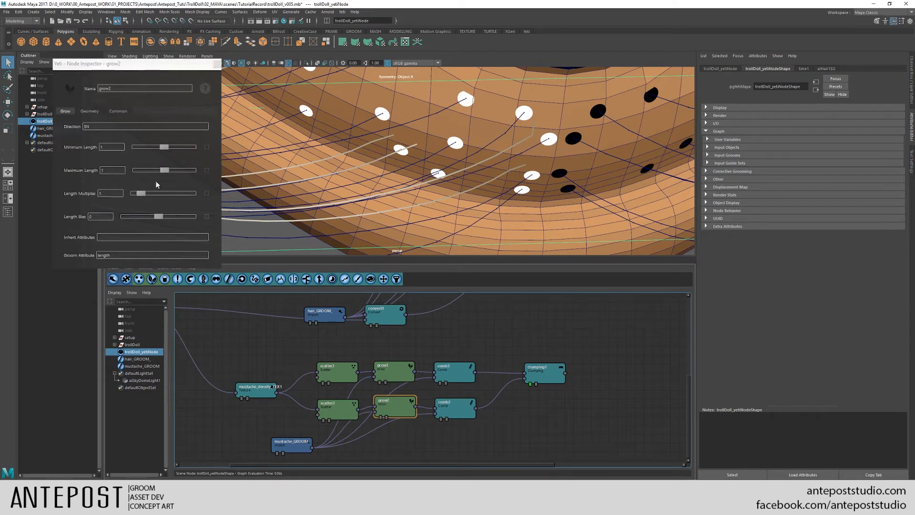
pyautogui.click(91, 111)
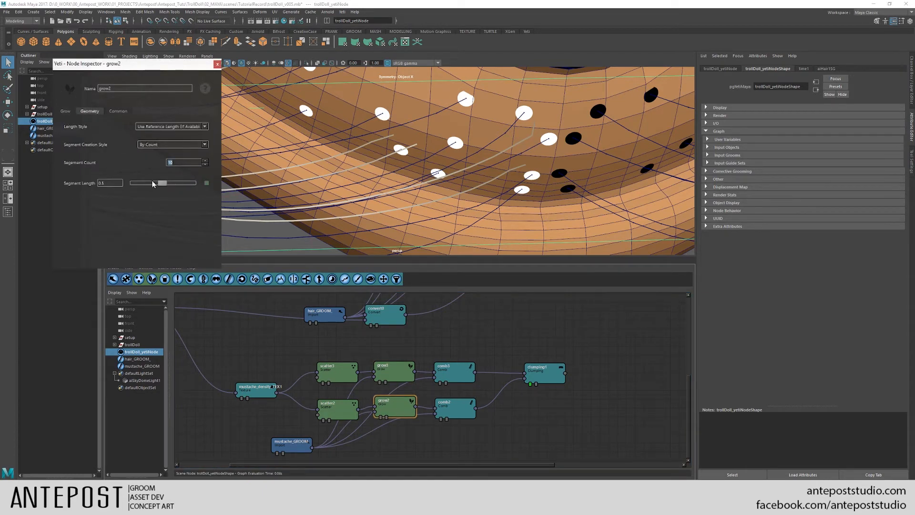
pyautogui.click(157, 89)
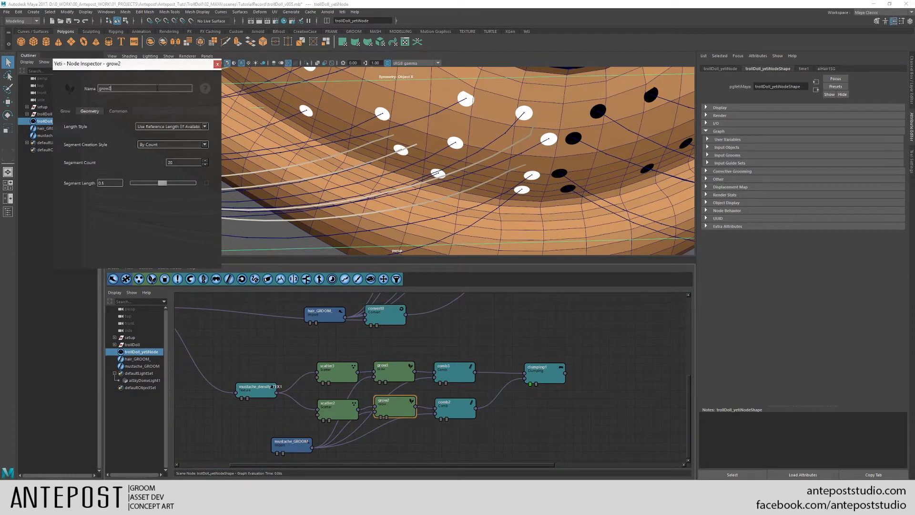
pyautogui.click(219, 65)
# - Set the Segment Count to 30 on both the grow3 and grow2 nodes for smoother mustache fibers
pyautogui.keyDown('alt'); pyautogui.moveTo(481, 176); pyautogui.dragTo(450, 261, button='right'); pyautogui.keyUp('alt')
pyautogui.doubleClick(401, 369)
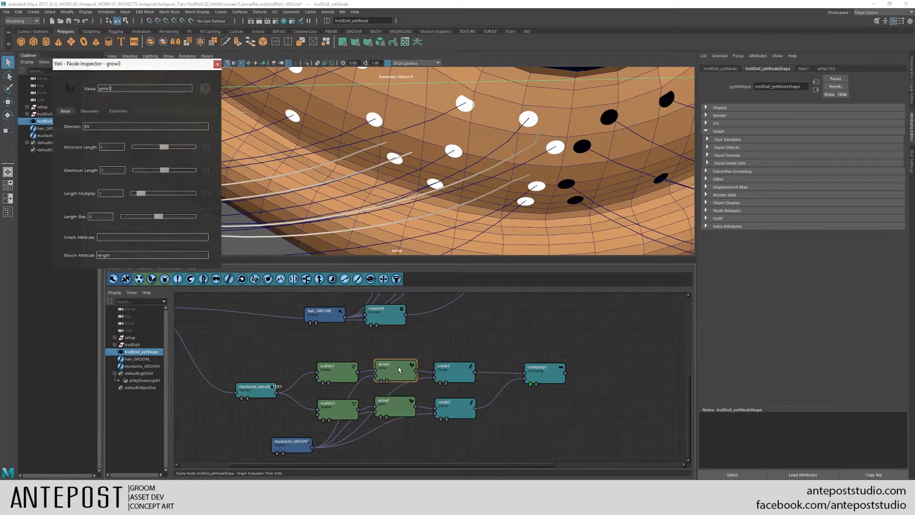
pyautogui.click(88, 112)
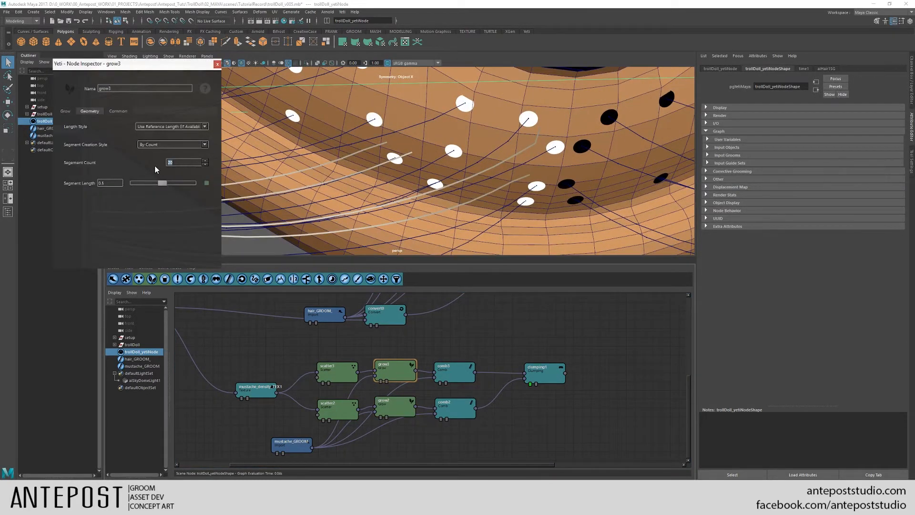
pyautogui.click(136, 86)
pyautogui.doubleClick(402, 410)
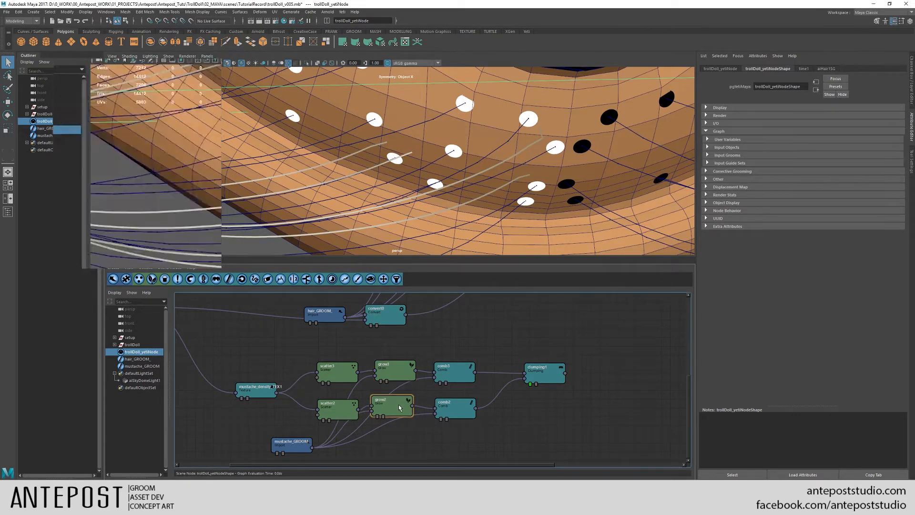
pyautogui.click(91, 112)
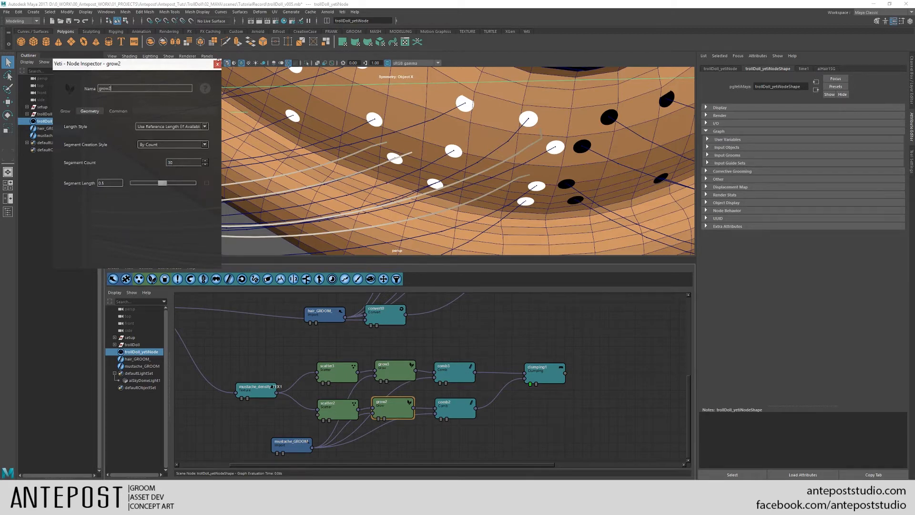
pyautogui.click(217, 64)
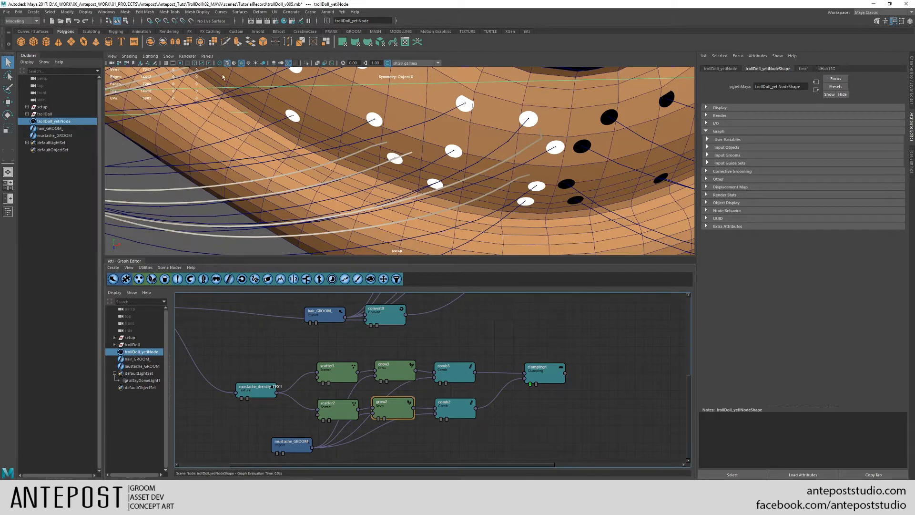
# - Compare the fur output at comb3 with the output at clumping1 from a wider angle
pyautogui.click(446, 379)
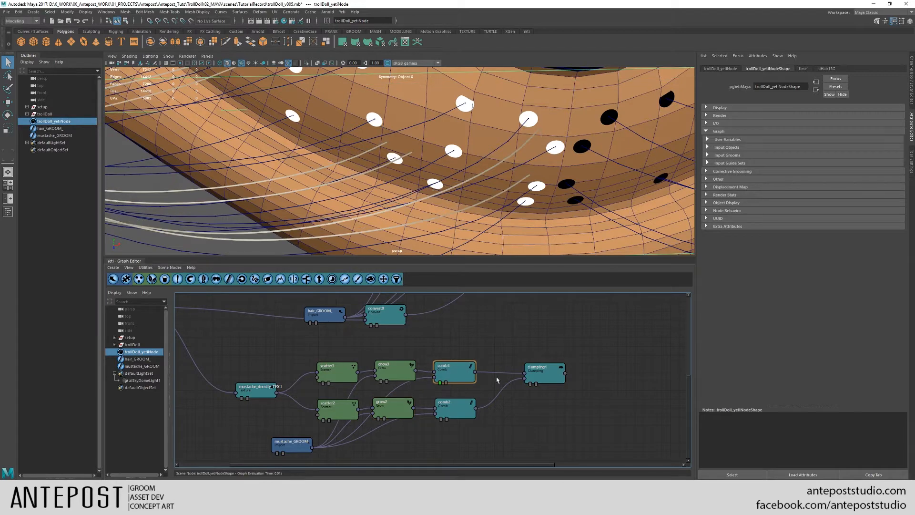
pyautogui.click(529, 384)
pyautogui.keyDown('alt'); pyautogui.moveTo(433, 185); pyautogui.dragTo(427, 157, button='right'); pyautogui.keyUp('alt')
pyautogui.keyDown('alt'); pyautogui.moveTo(427, 160); pyautogui.dragTo(467, 163); pyautogui.keyUp('alt')
# - Hide mustache_GROOM in the scene and reselect trollDoll_yetiNode to show its graph
pyautogui.click(54, 135)
pyautogui.hotkey('ctrl', 'h')
pyautogui.moveTo(473, 204)
pyautogui.keyDown('alt'); pyautogui.mouseDown()
pyautogui.moveTo(488, 206)
pyautogui.moveTo(481, 209)
pyautogui.mouseUp(); pyautogui.keyUp('alt')
pyautogui.click(142, 352)
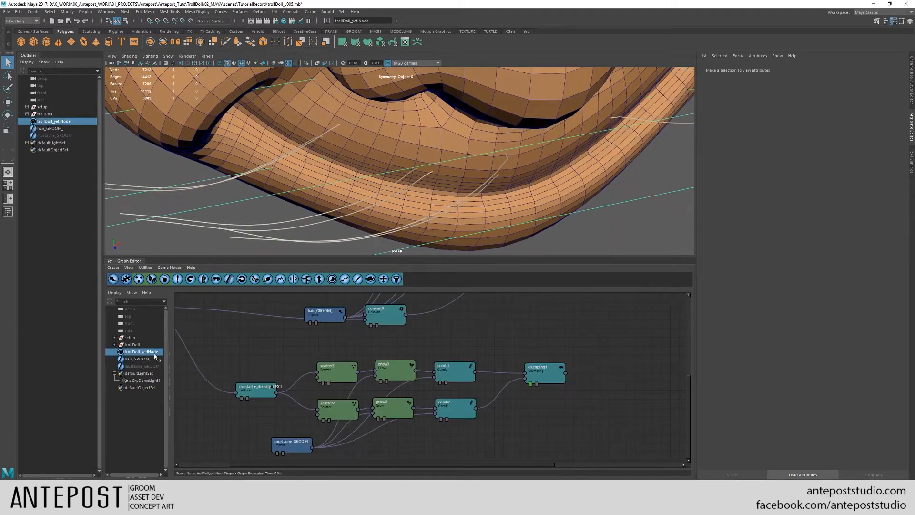
# - Raise the scatter3 node's Density Multiplier to about 42.5
pyautogui.moveTo(335, 376); pyautogui.dragTo(329, 375)
pyautogui.doubleClick(329, 375)
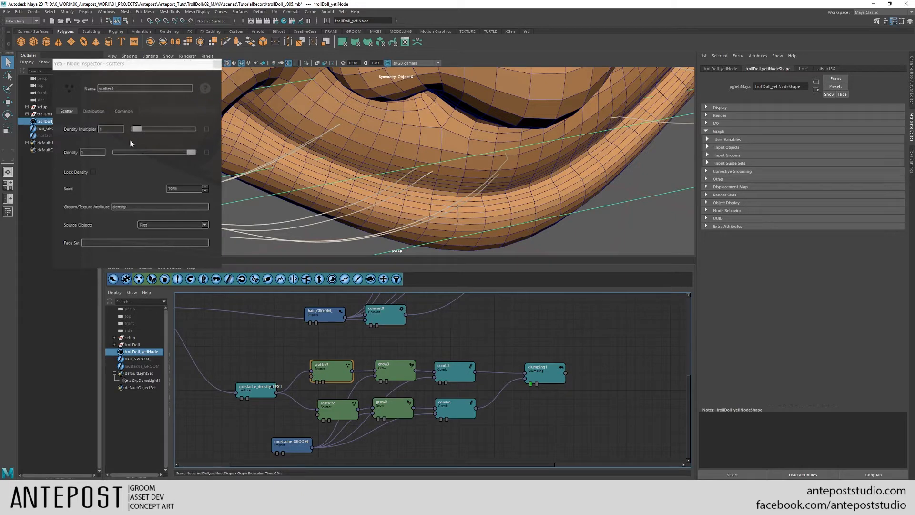
pyautogui.moveTo(136, 129); pyautogui.dragTo(182, 130)
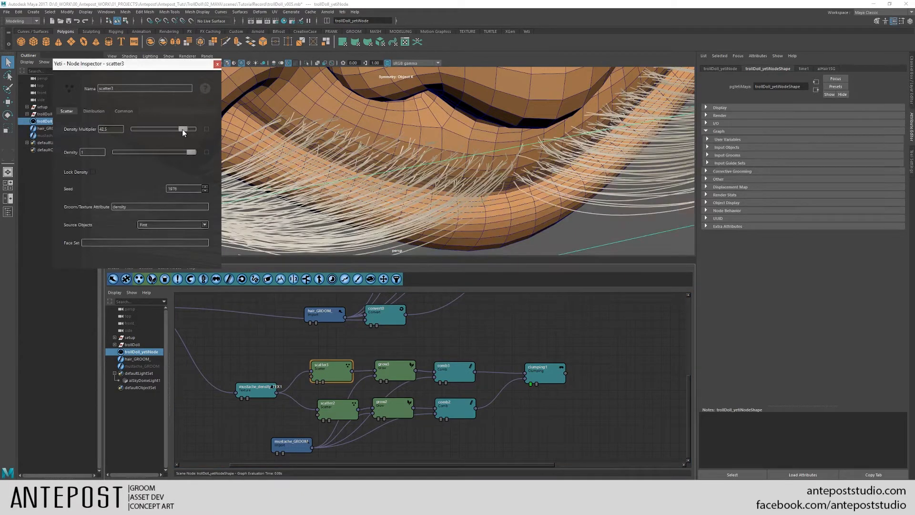
# - Open the clumping1 node's settings and lower its Base Attraction to 0.22
pyautogui.keyDown('alt'); pyautogui.moveTo(404, 209); pyautogui.dragTo(322, 237); pyautogui.keyUp('alt')
pyautogui.keyDown('alt'); pyautogui.moveTo(461, 205); pyautogui.dragTo(478, 193); pyautogui.keyUp('alt')
pyautogui.keyDown('alt'); pyautogui.moveTo(478, 193); pyautogui.dragTo(635, 172, button='right'); pyautogui.keyUp('alt')
pyautogui.keyDown('alt'); pyautogui.moveTo(635, 171); pyautogui.dragTo(489, 145, button='middle'); pyautogui.keyUp('alt')
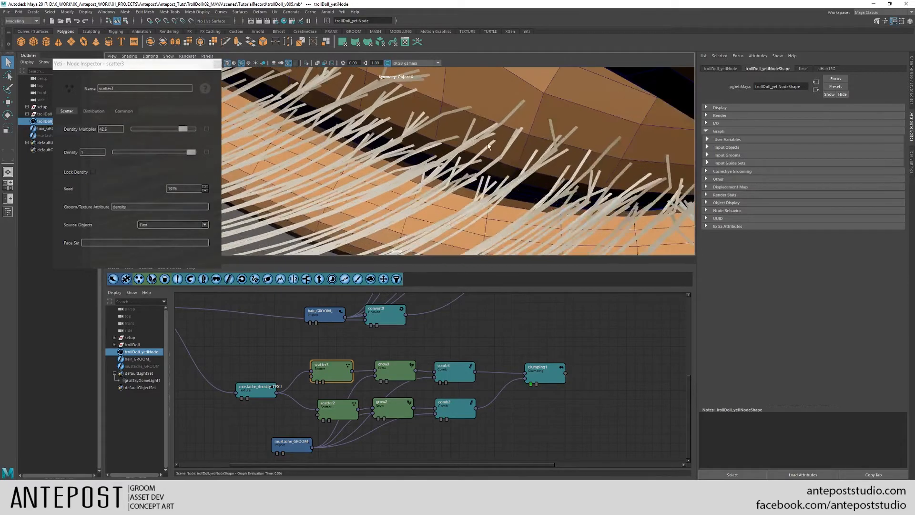
pyautogui.keyDown('alt'); pyautogui.moveTo(489, 145); pyautogui.dragTo(403, 139); pyautogui.keyUp('alt')
pyautogui.click(551, 371)
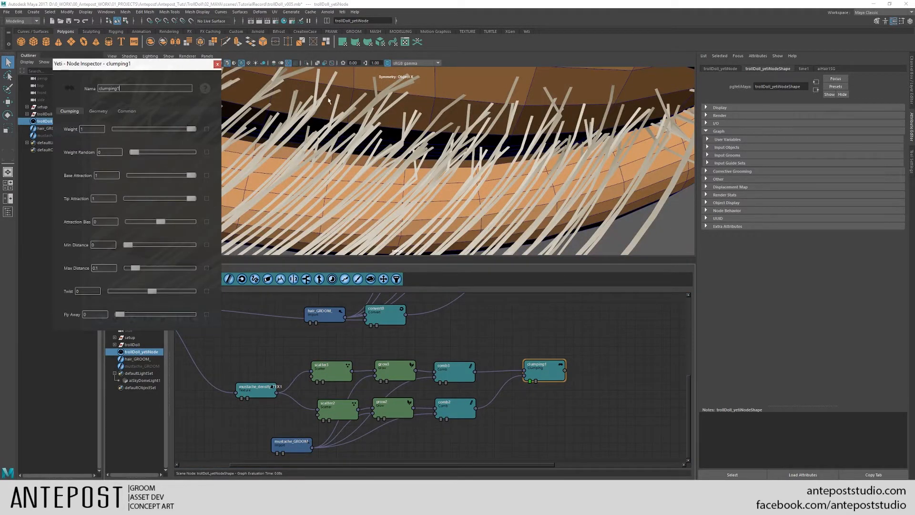
pyautogui.keyDown('alt'); pyautogui.moveTo(404, 160); pyautogui.dragTo(150, 175); pyautogui.keyUp('alt')
pyautogui.keyDown('alt'); pyautogui.moveTo(325, 155); pyautogui.dragTo(305, 138, button='right'); pyautogui.keyUp('alt')
pyautogui.keyDown('alt'); pyautogui.moveTo(305, 137); pyautogui.dragTo(353, 163); pyautogui.keyUp('alt')
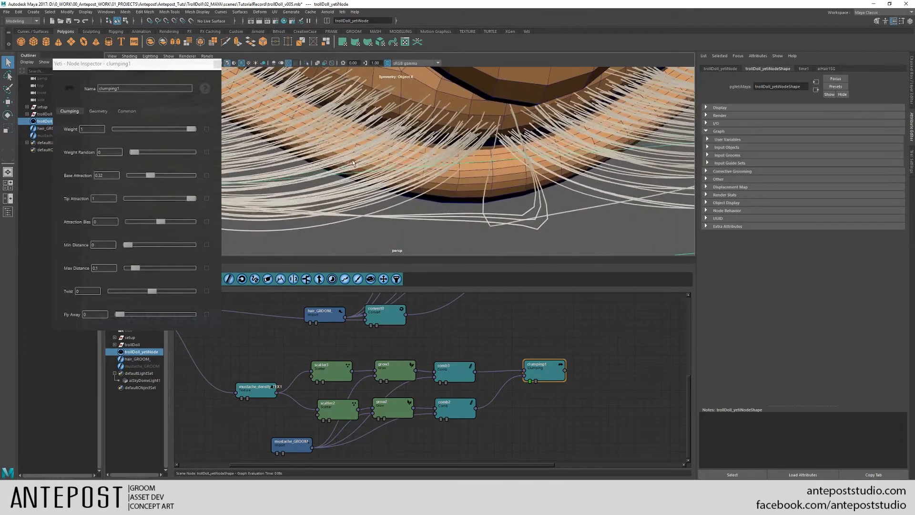
# - Compare the fur outputs of comb2 and comb3, and return the display to clumping1
pyautogui.keyDown('alt'); pyautogui.moveTo(494, 191); pyautogui.dragTo(480, 163, button='middle'); pyautogui.keyUp('alt')
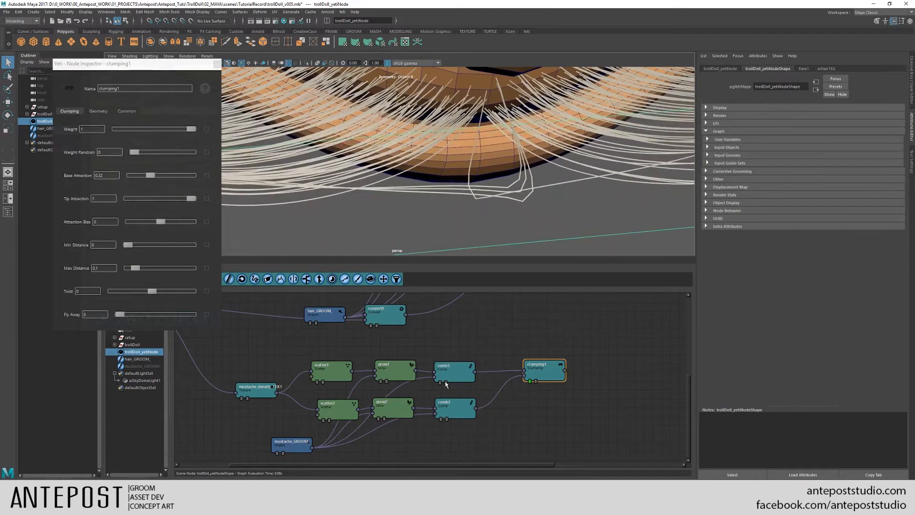
pyautogui.click(439, 418)
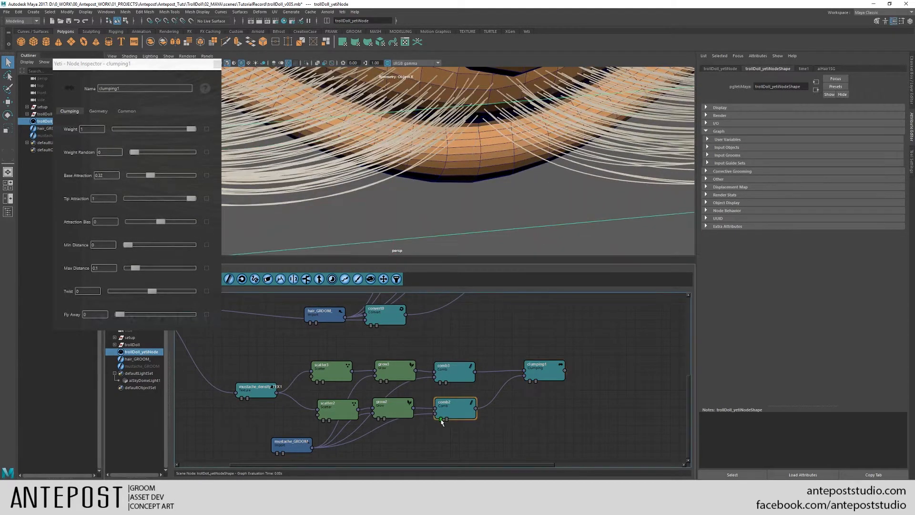
pyautogui.click(440, 382)
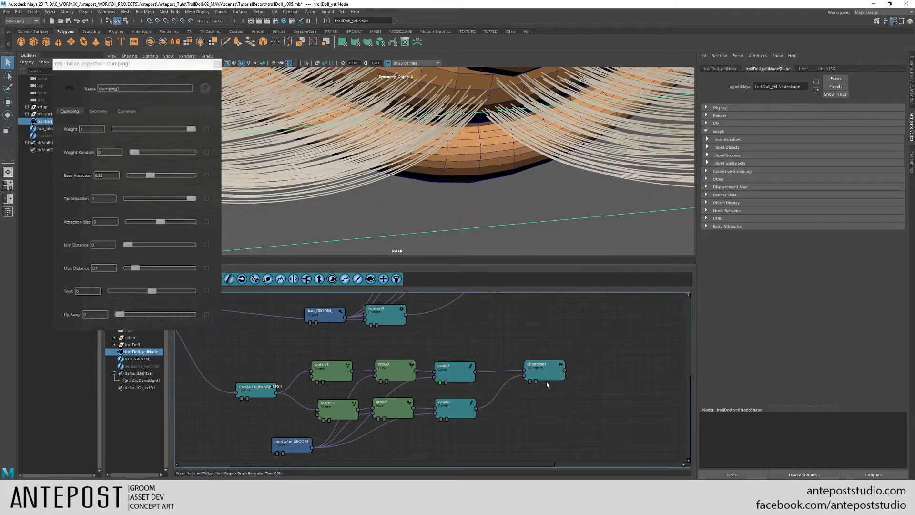
pyautogui.click(532, 382)
pyautogui.moveTo(543, 371); pyautogui.dragTo(545, 367)
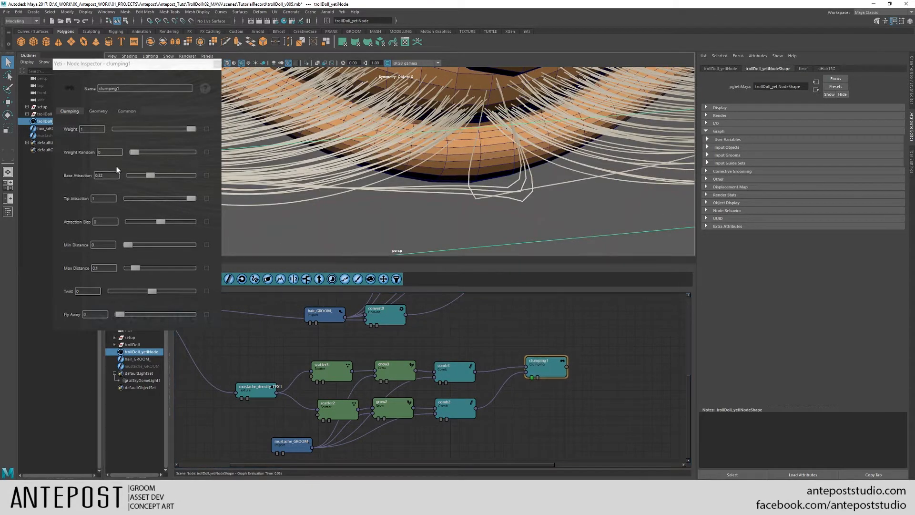
# - Raise the Base Attraction of clumping1 to 0.54
pyautogui.moveTo(153, 178); pyautogui.dragTo(163, 178)
pyautogui.keyDown('alt'); pyautogui.moveTo(300, 164); pyautogui.dragTo(247, 109); pyautogui.keyUp('alt')
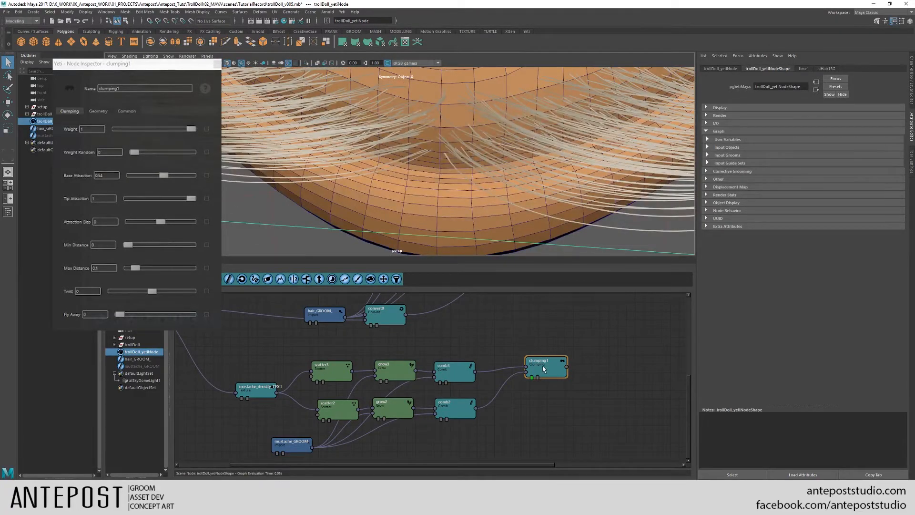
pyautogui.moveTo(542, 368); pyautogui.dragTo(445, 384, button='middle')
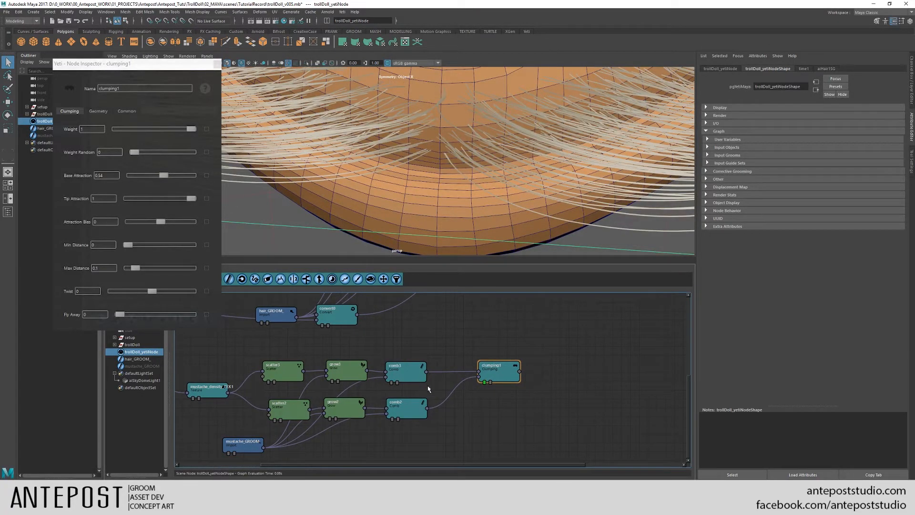
# - Lower the Tip Attraction of clumping1 to about 0.86
pyautogui.keyDown('alt'); pyautogui.moveTo(496, 204); pyautogui.dragTo(473, 191); pyautogui.keyUp('alt')
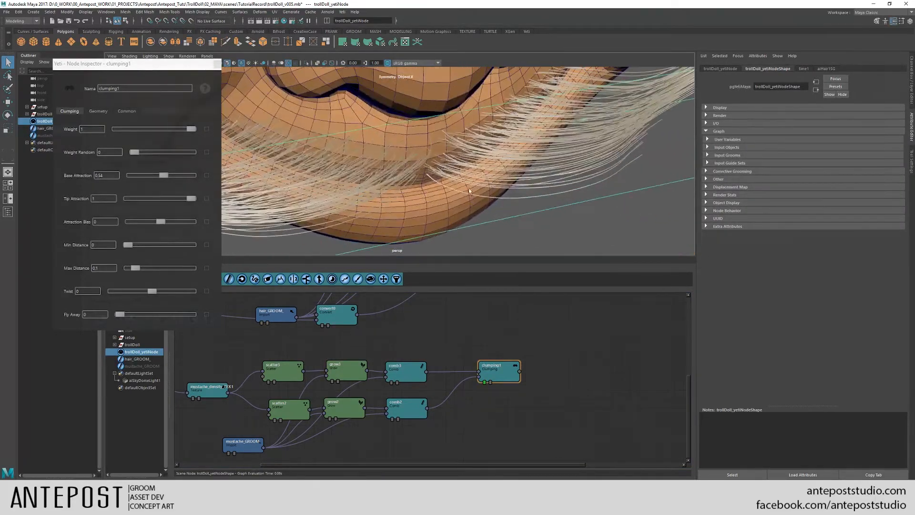
pyautogui.moveTo(192, 199); pyautogui.dragTo(184, 200)
pyautogui.keyDown('alt'); pyautogui.moveTo(343, 171); pyautogui.dragTo(609, 169); pyautogui.keyUp('alt')
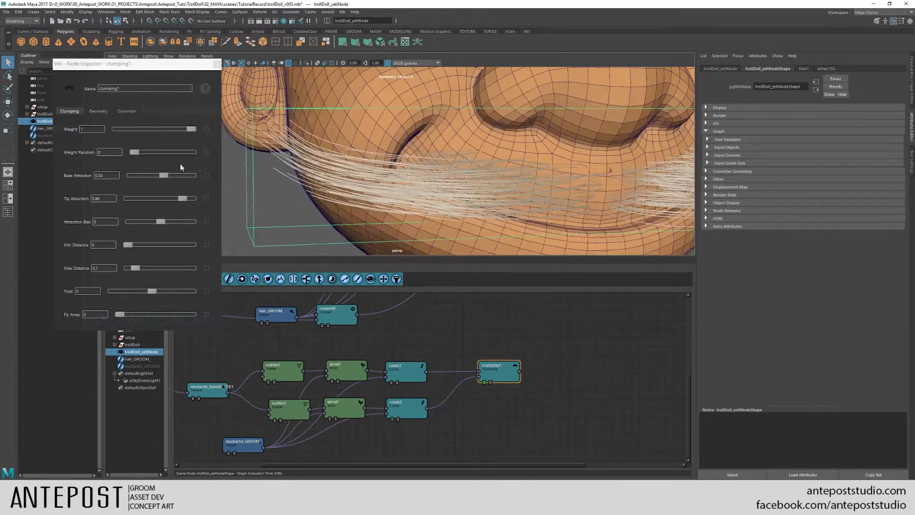
pyautogui.scroll(-2, 340, 179)
# - Show mustache_GROOM again and inspect its guide strands against the clumped fur around the mustache tips
pyautogui.click(44, 135)
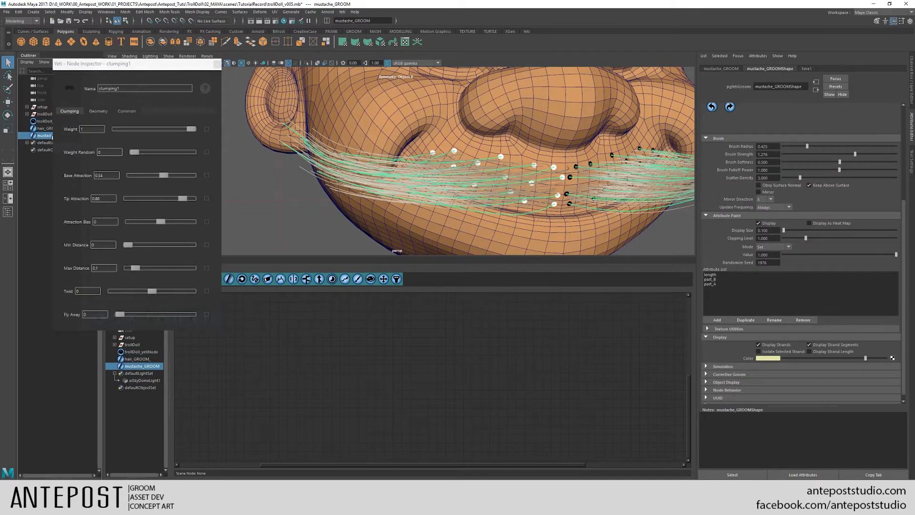
pyautogui.keyDown('alt'); pyautogui.moveTo(295, 145); pyautogui.dragTo(520, 182, button='right'); pyautogui.keyUp('alt')
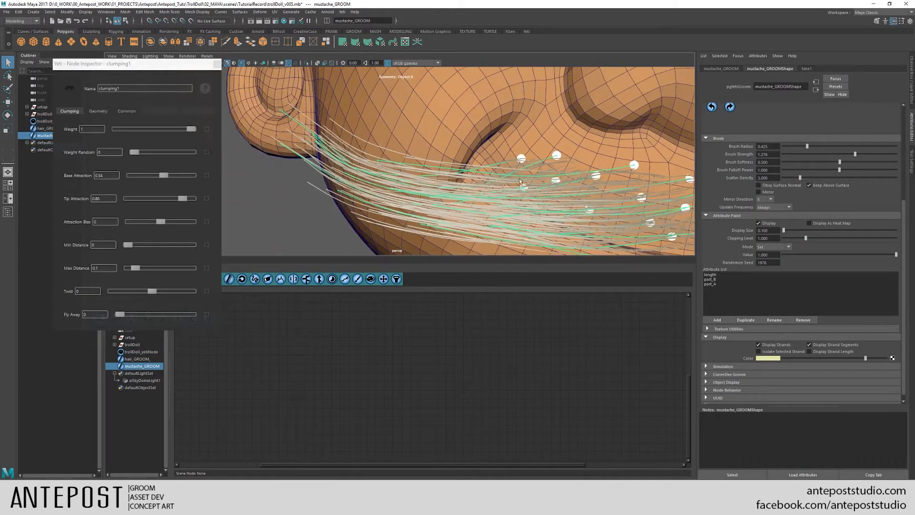
pyautogui.keyDown('alt'); pyautogui.moveTo(340, 127); pyautogui.dragTo(389, 149); pyautogui.keyUp('alt')
pyautogui.keyDown('alt'); pyautogui.moveTo(242, 120); pyautogui.dragTo(437, 148); pyautogui.keyUp('alt')
pyautogui.keyDown('alt'); pyautogui.moveTo(471, 103); pyautogui.dragTo(101, 114); pyautogui.keyUp('alt')
# - Hide trollDoll_yetiNode and reselect mustache_GROOM so only the guide strands are shown
pyautogui.click(47, 121)
pyautogui.hotkey('ctrl', 'h')
pyautogui.click(46, 135)
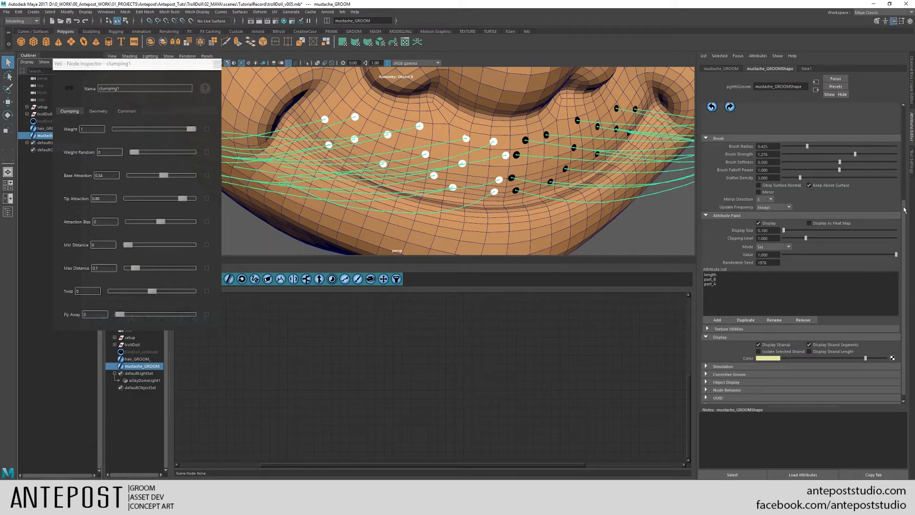
# - Add extra guide strands to the white-marked half of the mustache using a brush radius of 0.141
pyautogui.moveTo(904, 210); pyautogui.dragTo(904, 138)
pyautogui.click(711, 144)
pyautogui.press('b')
pyautogui.moveTo(450, 131)
pyautogui.mouseDown()
pyautogui.moveTo(434, 134)
pyautogui.moveTo(495, 104)
pyautogui.moveTo(460, 102)
pyautogui.moveTo(486, 184)
pyautogui.moveTo(476, 167)
pyautogui.moveTo(432, 157)
pyautogui.mouseUp()
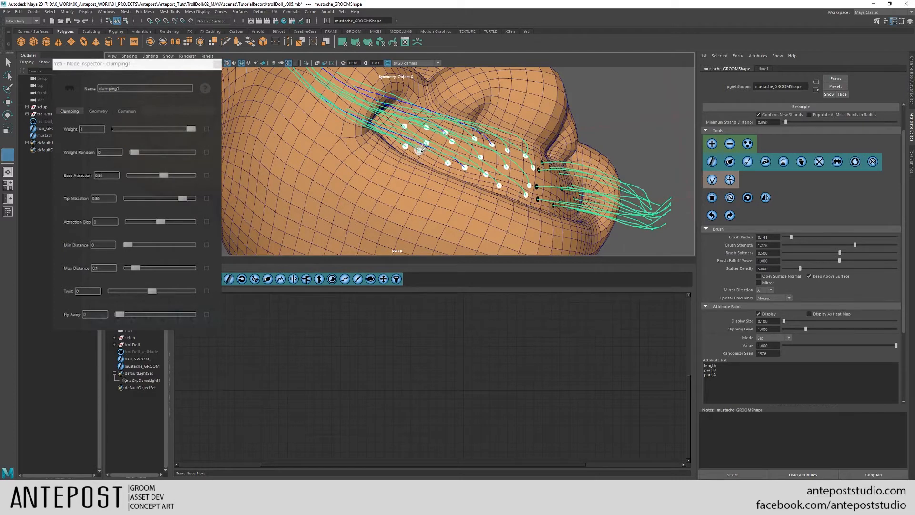
pyautogui.moveTo(418, 149)
pyautogui.keyDown('alt'); pyautogui.mouseDown()
pyautogui.moveTo(451, 167)
pyautogui.moveTo(495, 153)
pyautogui.moveTo(504, 84)
pyautogui.moveTo(517, 161)
pyautogui.moveTo(477, 143)
pyautogui.moveTo(394, 151)
pyautogui.mouseUp(); pyautogui.keyUp('alt')
# - Mirror the selected guide strands to the other mustache half and switch the selection to a single strand near the center
pyautogui.click(766, 198)
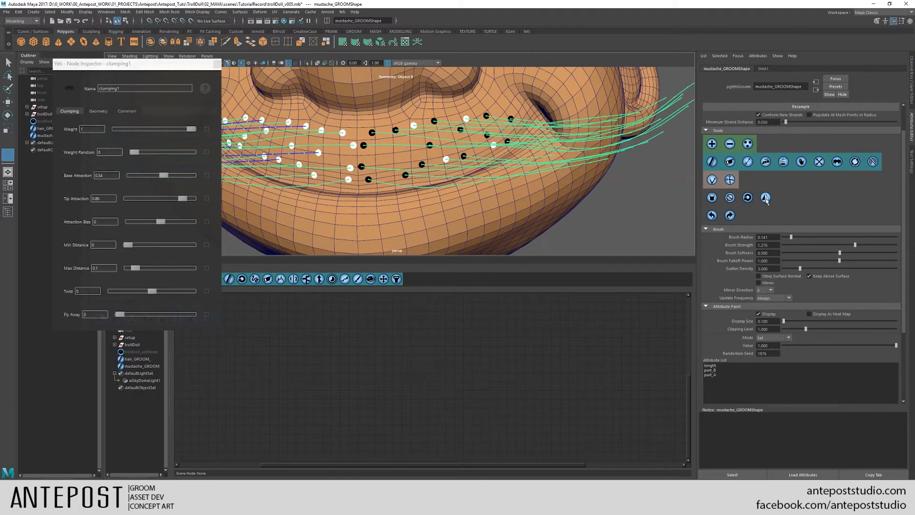
pyautogui.click(729, 197)
pyautogui.click(318, 153)
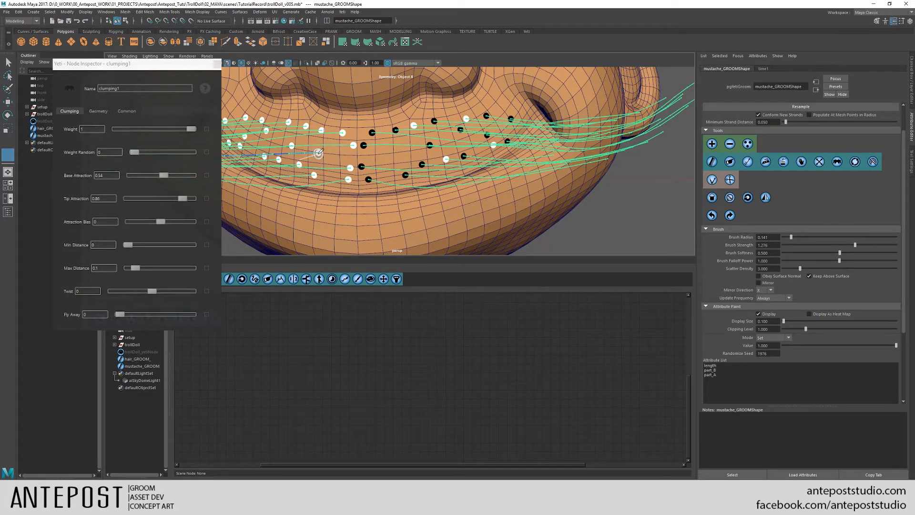
# - Mirror the selected guide strand across and paint part_B to 0 on that half's mirrored strands with a brush radius of 0.444
pyautogui.click(766, 198)
pyautogui.keyDown('alt'); pyautogui.moveTo(461, 155); pyautogui.dragTo(415, 158); pyautogui.keyUp('alt')
pyautogui.click(715, 370)
pyautogui.click(713, 370)
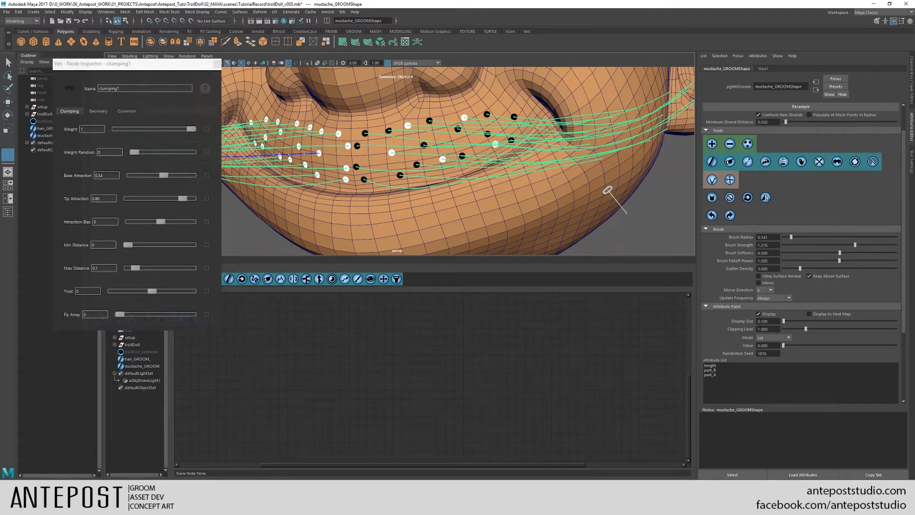
pyautogui.click(717, 370)
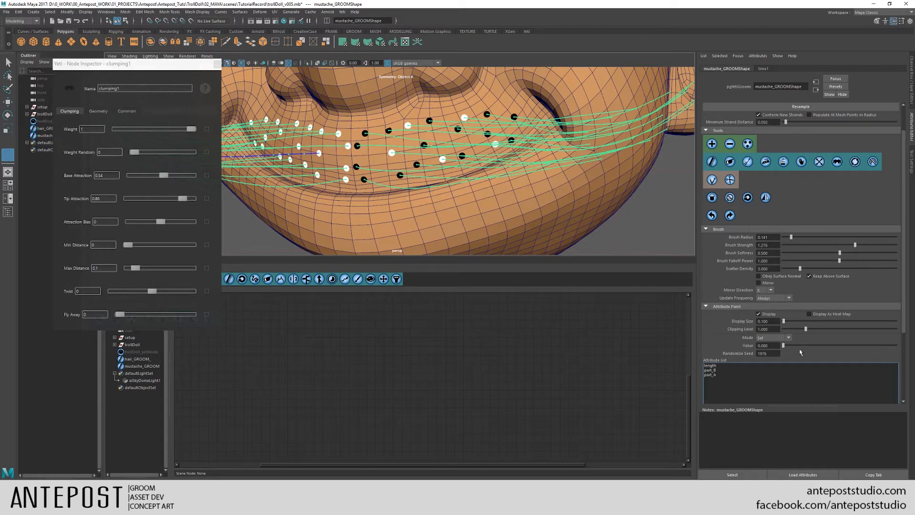
pyautogui.moveTo(424, 147); pyautogui.dragTo(436, 147, button='middle')
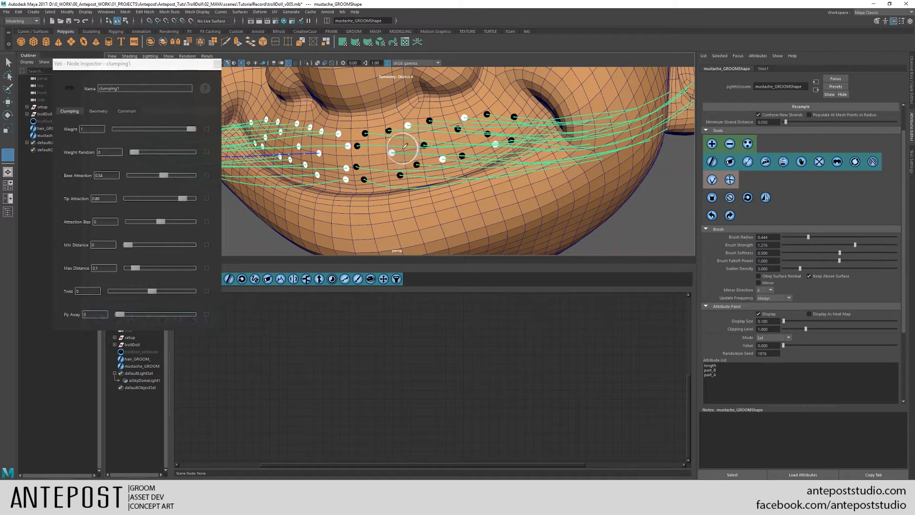
pyautogui.keyDown('alt'); pyautogui.moveTo(406, 152); pyautogui.dragTo(444, 155); pyautogui.keyUp('alt')
pyautogui.click(728, 199)
pyautogui.moveTo(373, 162)
pyautogui.mouseDown()
pyautogui.moveTo(427, 124)
pyautogui.moveTo(472, 135)
pyautogui.moveTo(549, 132)
pyautogui.mouseUp()
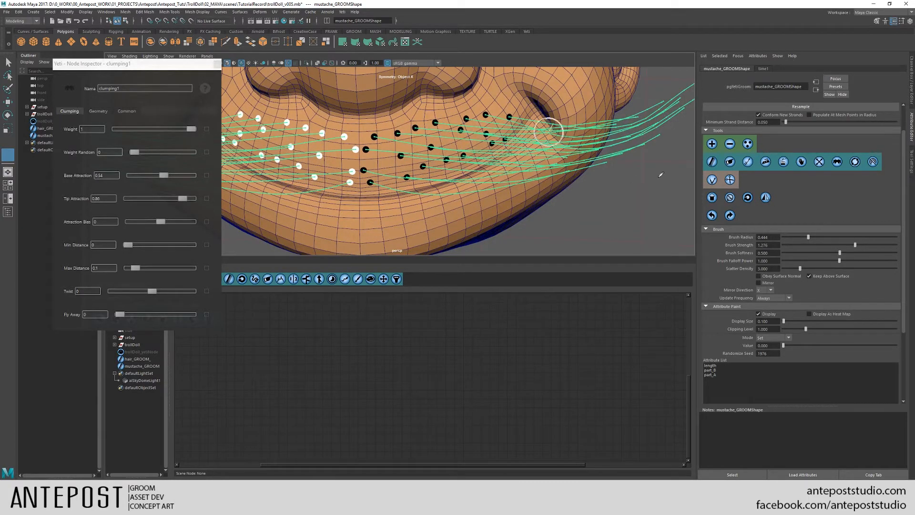
# - Keep the attribute paint mode on Set and paint part_A to 1 on the remaining black-marked strands of the same half
pyautogui.click(773, 340)
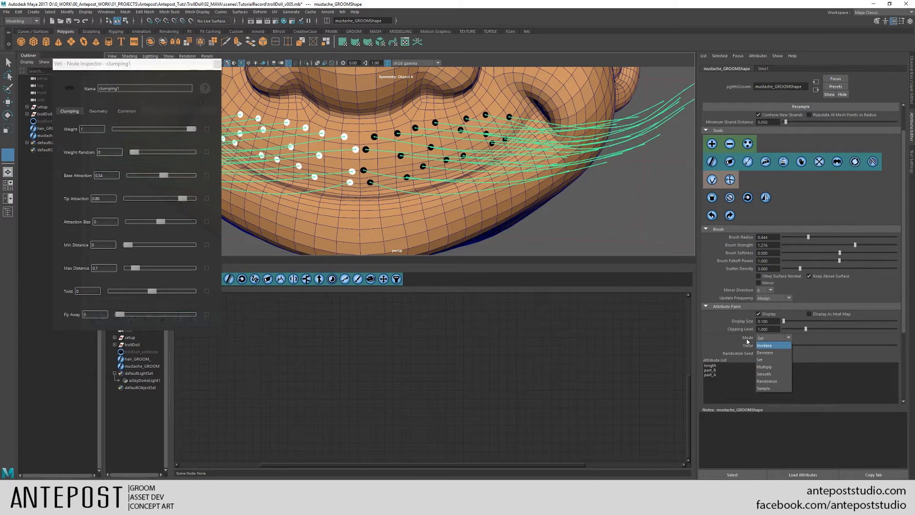
pyautogui.click(765, 362)
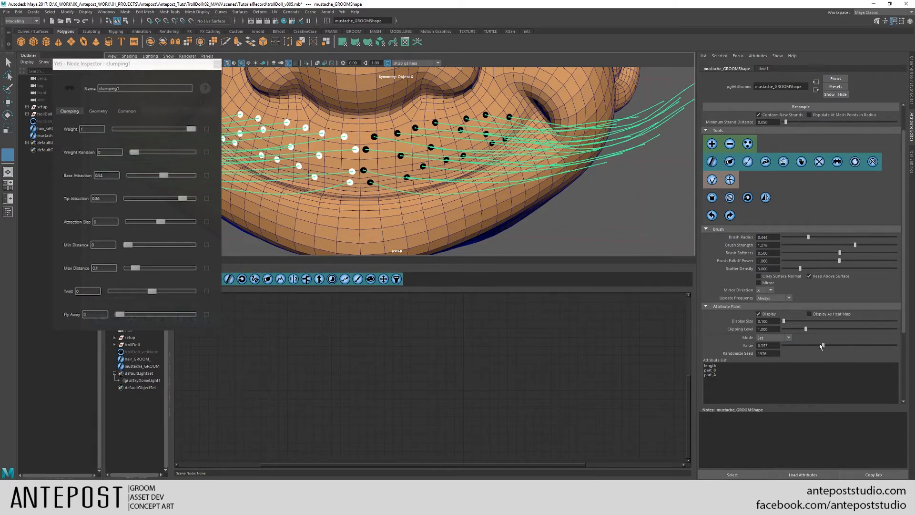
pyautogui.click(731, 375)
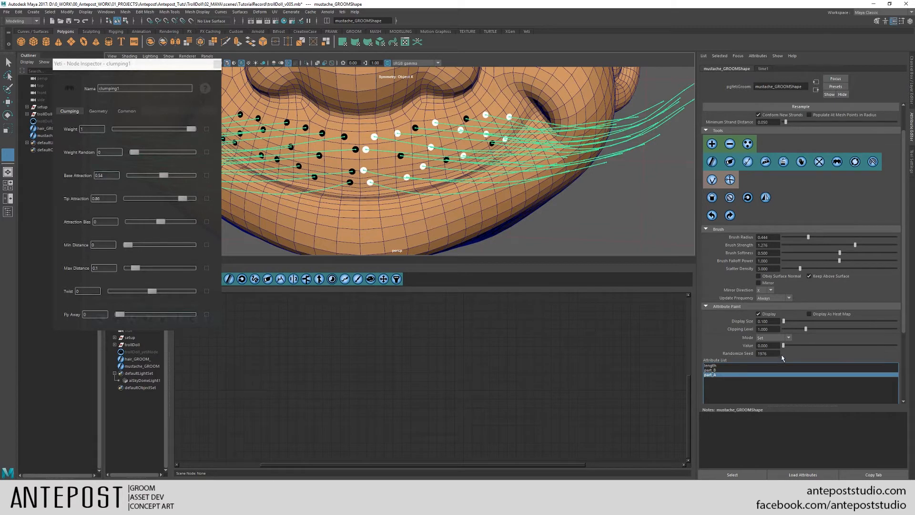
pyautogui.moveTo(477, 165)
pyautogui.mouseDown()
pyautogui.moveTo(408, 143)
pyautogui.moveTo(501, 140)
pyautogui.mouseUp()
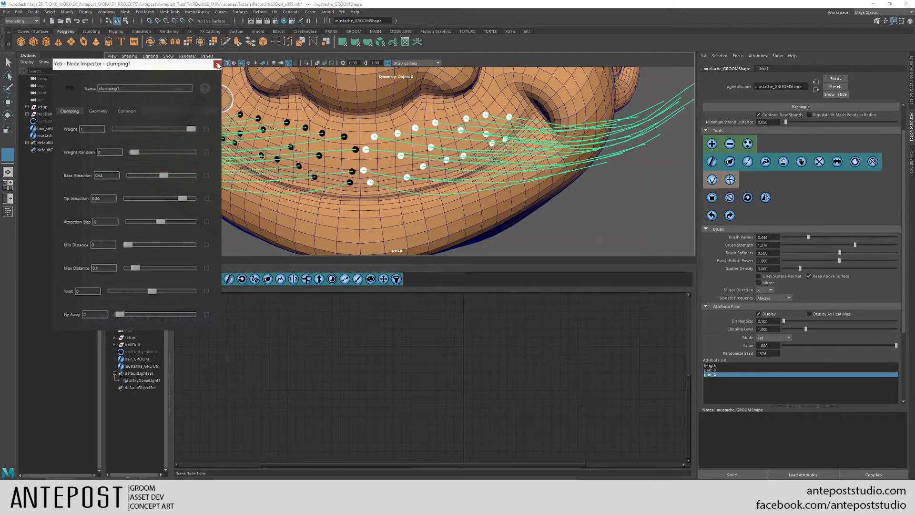
# - Close the clumping1 node inspector and show trollDoll_yetiNode again to display the mustache fur
pyautogui.click(217, 64)
pyautogui.click(58, 122)
pyautogui.hotkey('shift', 'h')
pyautogui.keyDown('alt'); pyautogui.moveTo(462, 155); pyautogui.dragTo(479, 134); pyautogui.keyUp('alt')
pyautogui.keyDown('alt'); pyautogui.moveTo(327, 135); pyautogui.dragTo(369, 157); pyautogui.keyUp('alt')
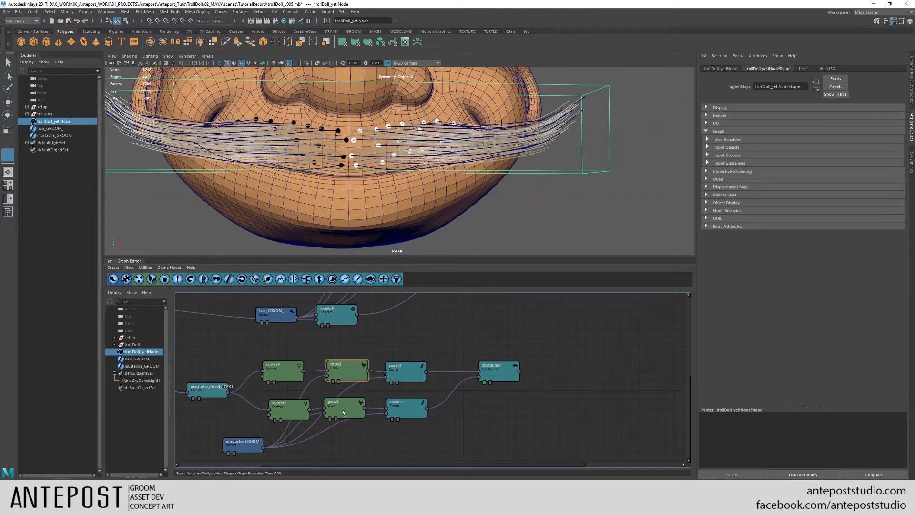
# - Lower the minimum length to about 0.72 on grow2 and reduce it on the grow node above it as well
pyautogui.doubleClick(340, 411)
pyautogui.moveTo(166, 151); pyautogui.dragTo(154, 151)
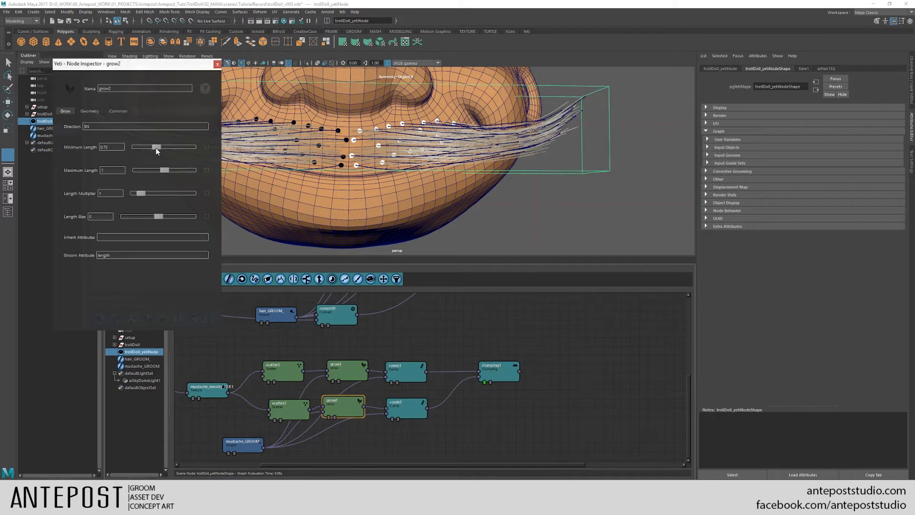
pyautogui.click(339, 371)
pyautogui.moveTo(338, 372); pyautogui.dragTo(339, 374)
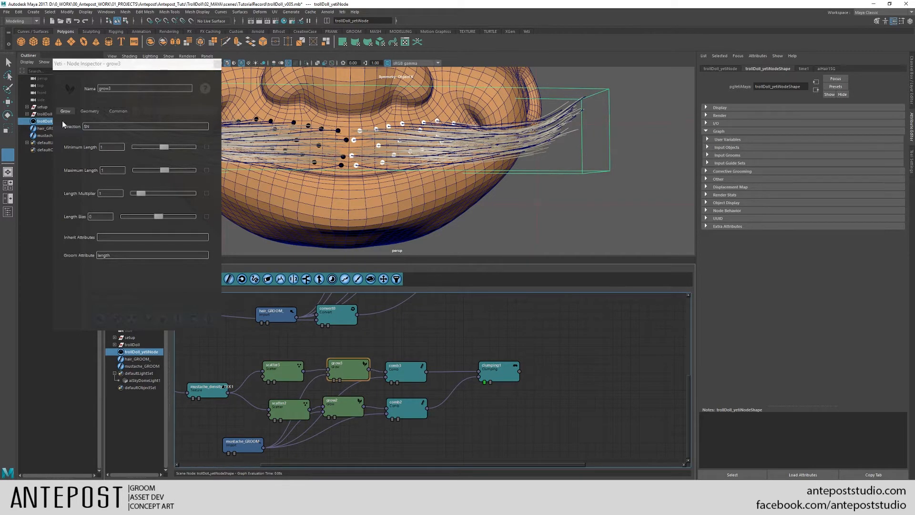
pyautogui.moveTo(160, 151); pyautogui.dragTo(154, 150)
pyautogui.click(217, 64)
# - Set the Viewport Density in trollDoll_yetiNode's display settings to 10
pyautogui.keyDown('alt'); pyautogui.moveTo(420, 136); pyautogui.dragTo(457, 215); pyautogui.keyUp('alt')
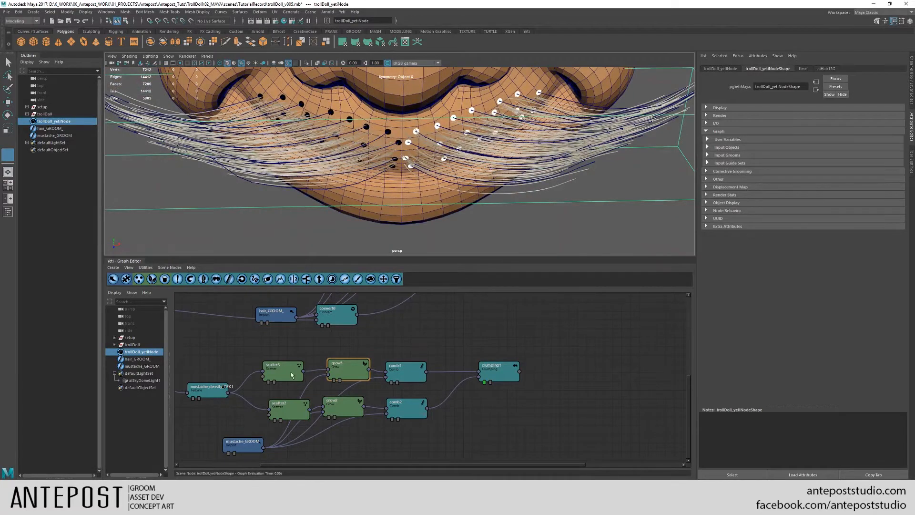
pyautogui.click(746, 107)
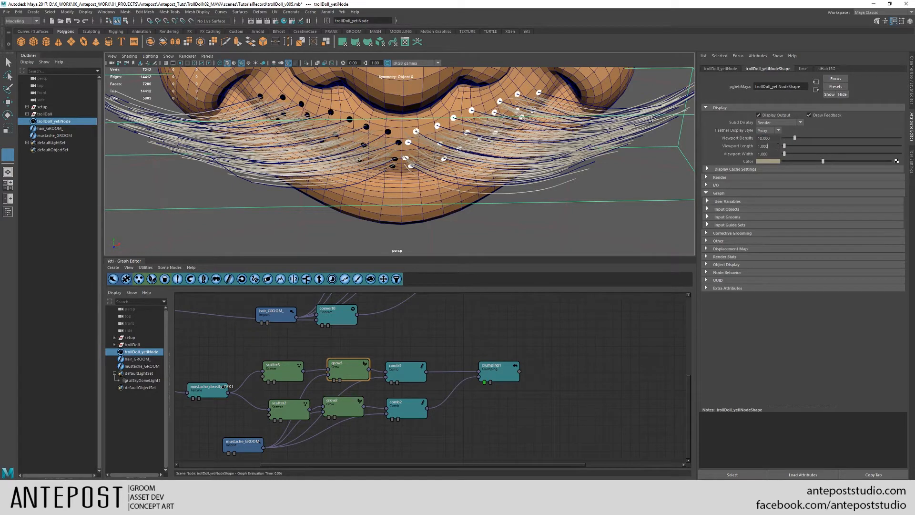
pyautogui.keyDown('alt'); pyautogui.moveTo(483, 160); pyautogui.dragTo(531, 173); pyautogui.keyUp('alt')
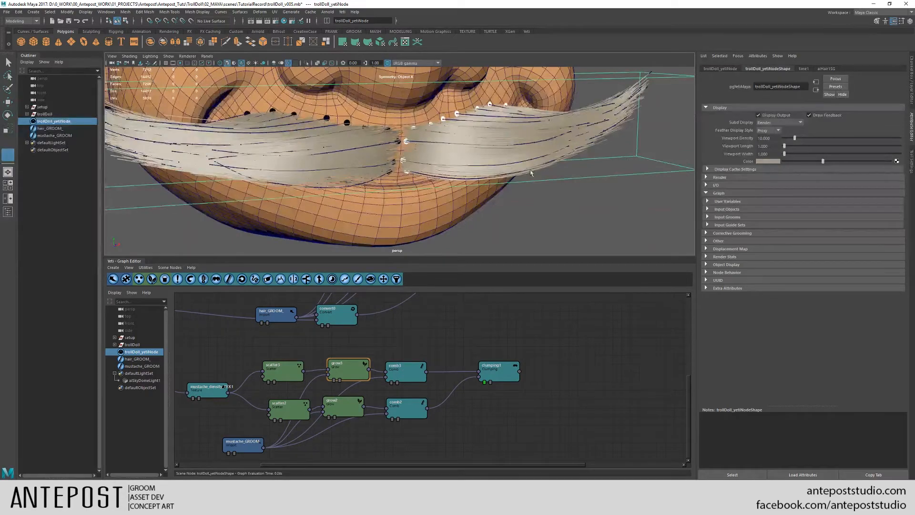
# - Hide trollDoll_yetiNode and reselect mustache_GROOM to return to editing the guide strands
pyautogui.click(284, 377)
pyautogui.keyDown('alt'); pyautogui.moveTo(343, 173); pyautogui.dragTo(158, 148); pyautogui.keyUp('alt')
pyautogui.click(53, 136)
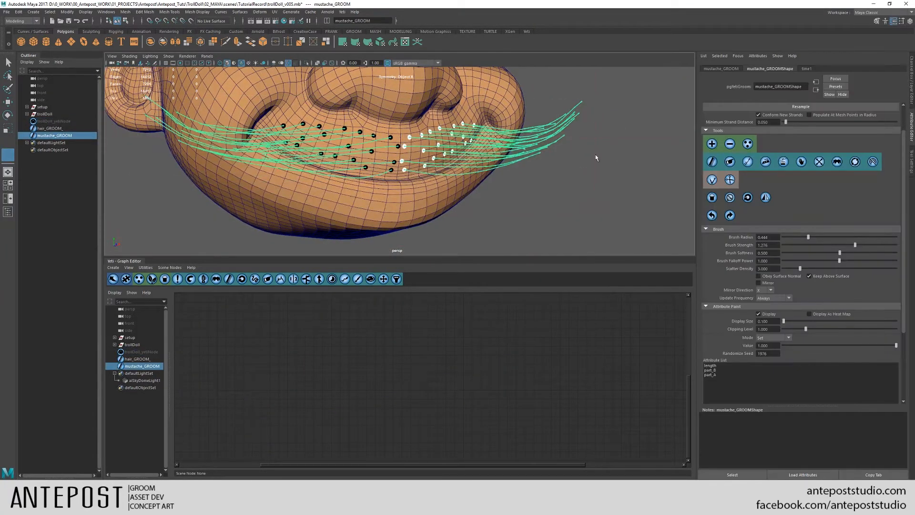
# - Turn on brush mirroring and select the lower guide strands on both mustache halves
pyautogui.click(729, 162)
pyautogui.scroll(5, 374, 152)
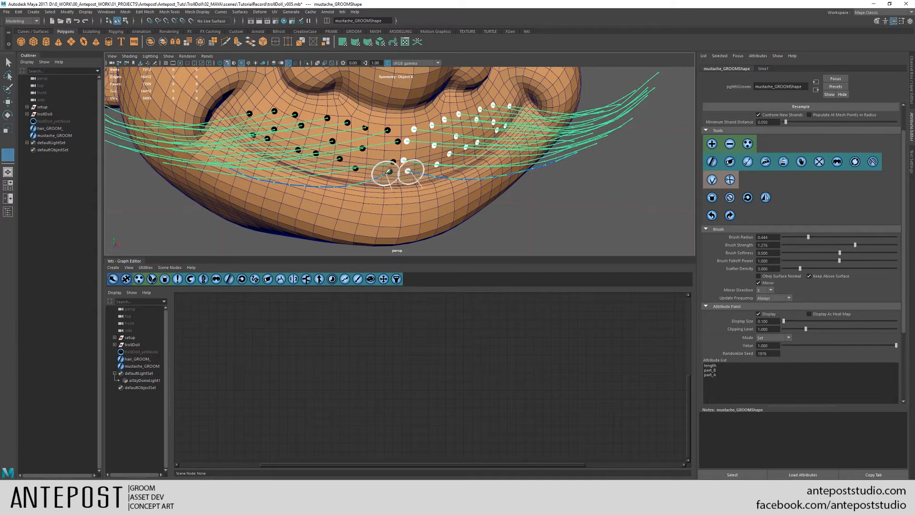
pyautogui.moveTo(366, 166)
pyautogui.keyDown('alt'); pyautogui.mouseDown()
pyautogui.moveTo(367, 139)
pyautogui.moveTo(407, 162)
pyautogui.moveTo(347, 171)
pyautogui.moveTo(373, 156)
pyautogui.mouseUp(); pyautogui.keyUp('alt')
pyautogui.keyDown('alt'); pyautogui.moveTo(542, 168); pyautogui.dragTo(580, 169); pyautogui.keyUp('alt')
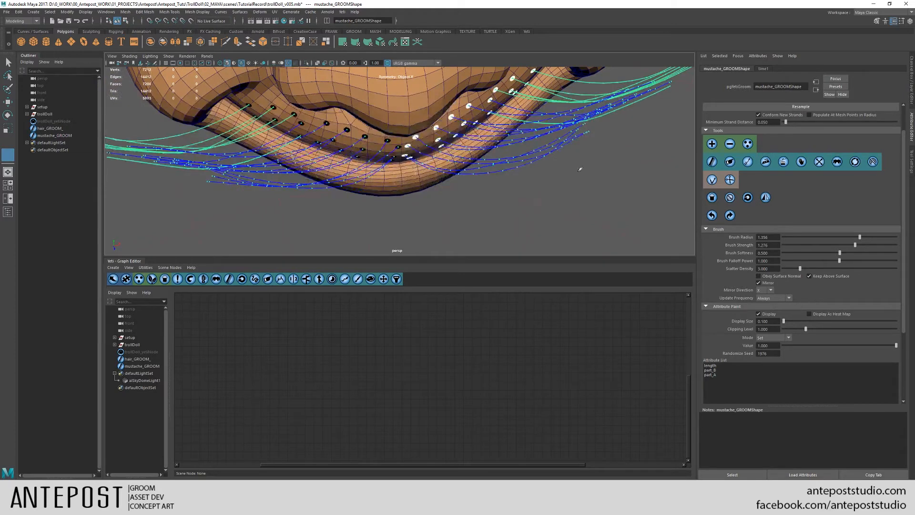
# - Groom the selected lower strands on both halves using a mirrored brush with radius 1.356 and falloff power 0.255
pyautogui.moveTo(390, 156)
pyautogui.mouseDown()
pyautogui.moveTo(380, 159)
pyautogui.moveTo(387, 152)
pyautogui.mouseUp()
pyautogui.moveTo(387, 152)
pyautogui.keyDown('alt'); pyautogui.mouseDown()
pyautogui.moveTo(414, 148)
pyautogui.moveTo(457, 174)
pyautogui.mouseUp(); pyautogui.keyUp('alt')
pyautogui.keyDown('alt'); pyautogui.moveTo(486, 176); pyautogui.dragTo(621, 101, button='middle'); pyautogui.keyUp('alt')
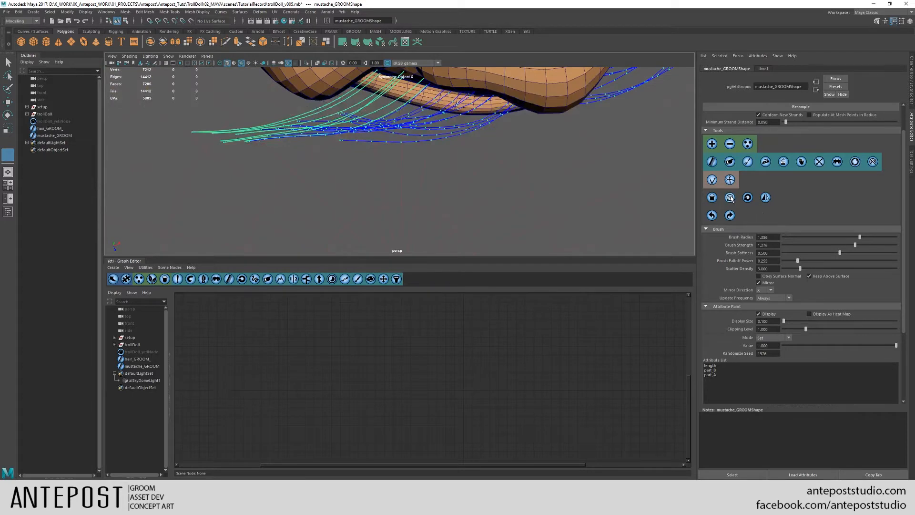
pyautogui.keyDown('alt'); pyautogui.moveTo(394, 133); pyautogui.dragTo(638, 170); pyautogui.keyUp('alt')
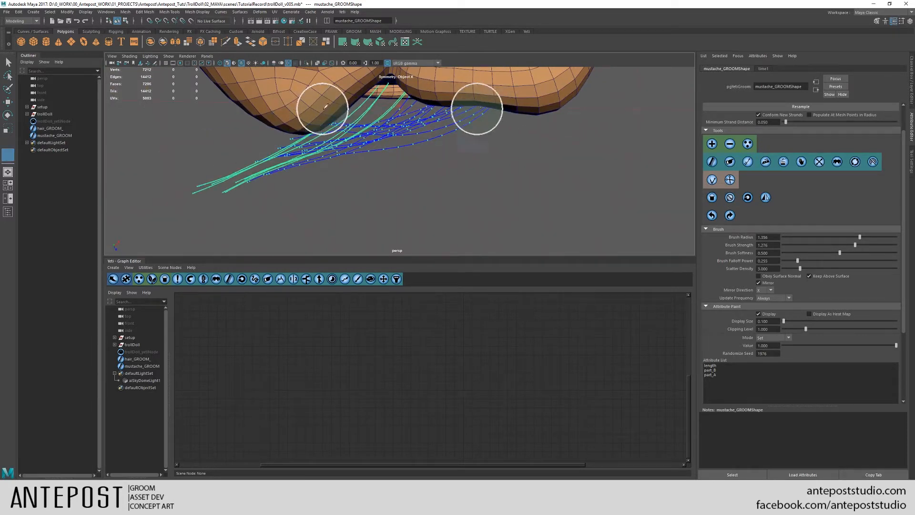
# - Turn off brush mirroring and reshape the selected strands of the black-marked half with a brush radius of 3.017
pyautogui.click(764, 283)
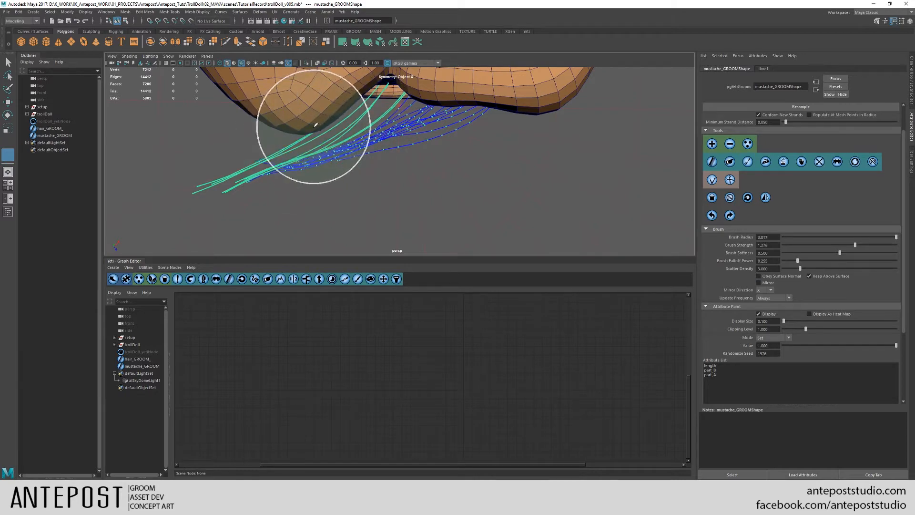
pyautogui.keyDown('alt'); pyautogui.moveTo(280, 176); pyautogui.dragTo(384, 195); pyautogui.keyUp('alt')
pyautogui.moveTo(276, 129)
pyautogui.keyDown('alt'); pyautogui.mouseDown()
pyautogui.moveTo(281, 194)
pyautogui.moveTo(274, 180)
pyautogui.moveTo(300, 167)
pyautogui.moveTo(300, 148)
pyautogui.mouseUp(); pyautogui.keyUp('alt')
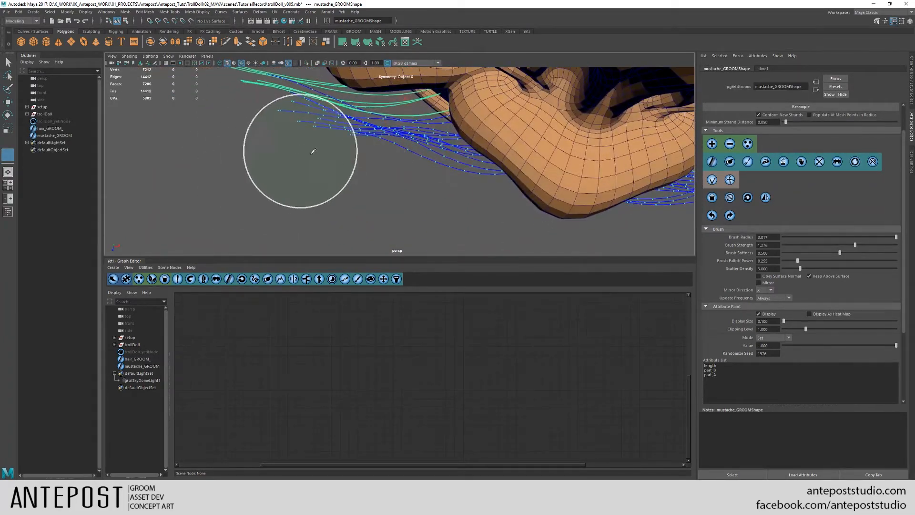
pyautogui.moveTo(244, 105)
pyautogui.keyDown('alt'); pyautogui.mouseDown()
pyautogui.moveTo(319, 154)
pyautogui.moveTo(469, 153)
pyautogui.moveTo(471, 198)
pyautogui.moveTo(364, 176)
pyautogui.moveTo(371, 238)
pyautogui.moveTo(433, 173)
pyautogui.moveTo(443, 181)
pyautogui.moveTo(249, 164)
pyautogui.mouseUp(); pyautogui.keyUp('alt')
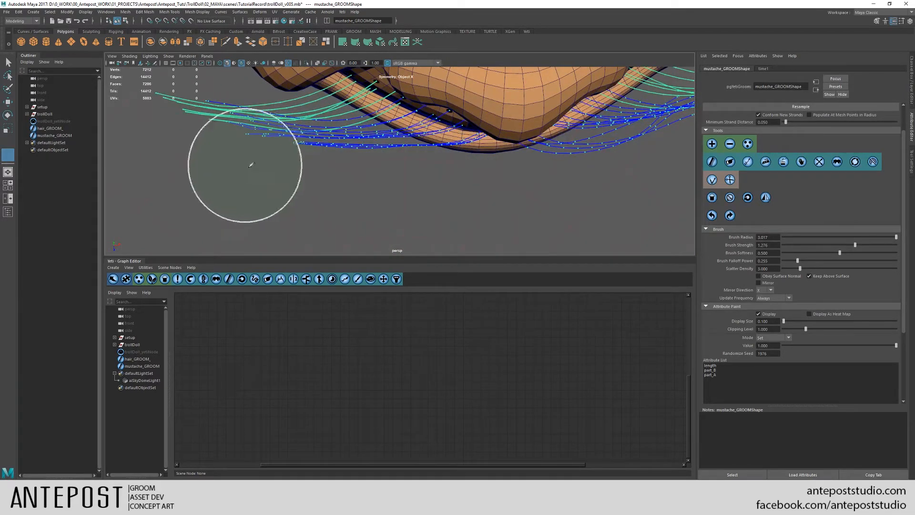
pyautogui.keyDown('alt'); pyautogui.moveTo(377, 151); pyautogui.dragTo(331, 194); pyautogui.keyUp('alt')
# - Enlarge the brush radius to 4.485 and comb the selected strands of the white-marked half along the face
pyautogui.moveTo(329, 195); pyautogui.dragTo(383, 194, button='middle')
pyautogui.moveTo(286, 184); pyautogui.dragTo(364, 171)
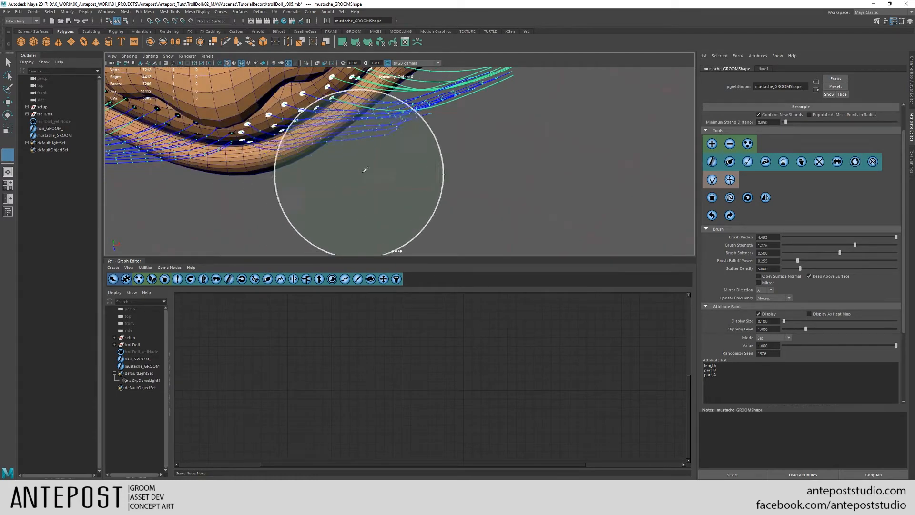
pyautogui.moveTo(445, 167)
pyautogui.keyDown('alt'); pyautogui.mouseDown()
pyautogui.moveTo(527, 153)
pyautogui.moveTo(494, 184)
pyautogui.moveTo(409, 187)
pyautogui.moveTo(507, 94)
pyautogui.moveTo(495, 110)
pyautogui.moveTo(500, 188)
pyautogui.mouseUp(); pyautogui.keyUp('alt')
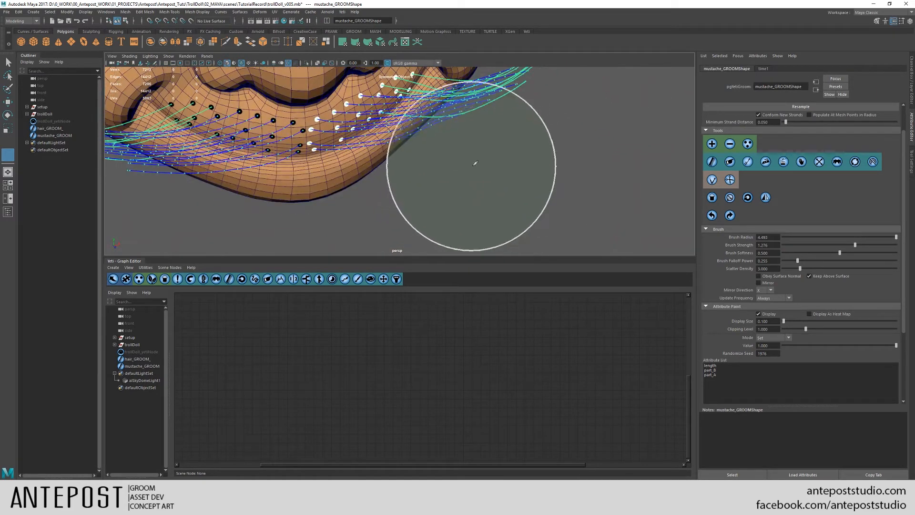
pyautogui.moveTo(404, 141)
pyautogui.keyDown('alt'); pyautogui.mouseDown()
pyautogui.moveTo(438, 184)
pyautogui.moveTo(550, 143)
pyautogui.moveTo(393, 145)
pyautogui.mouseUp(); pyautogui.keyUp('alt')
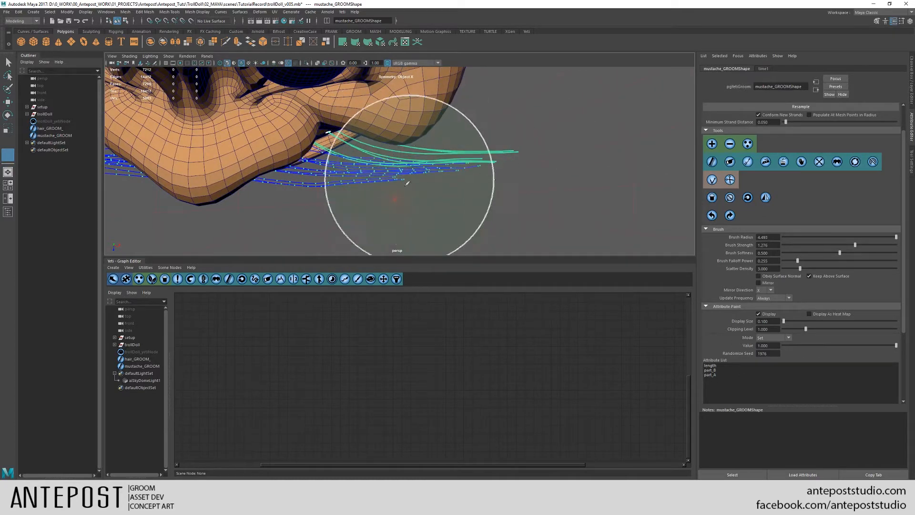
pyautogui.moveTo(533, 189)
pyautogui.keyDown('alt'); pyautogui.mouseDown()
pyautogui.moveTo(530, 168)
pyautogui.moveTo(493, 167)
pyautogui.moveTo(403, 192)
pyautogui.mouseUp(); pyautogui.keyUp('alt')
# - Reduce the brush radius to 2.842 and adjust the selected strands near the white-marked half's tip
pyautogui.press('b')
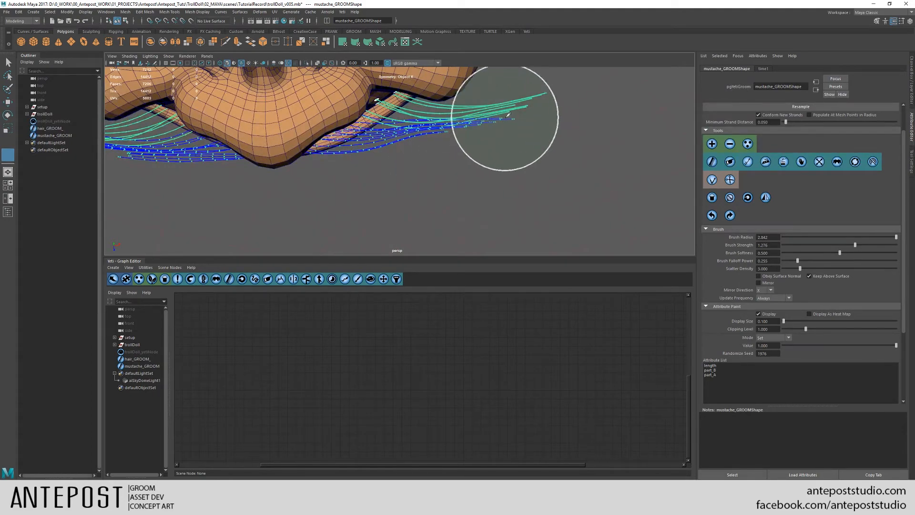
pyautogui.moveTo(502, 162)
pyautogui.keyDown('alt'); pyautogui.mouseDown()
pyautogui.moveTo(471, 160)
pyautogui.moveTo(403, 175)
pyautogui.mouseUp(); pyautogui.keyUp('alt')
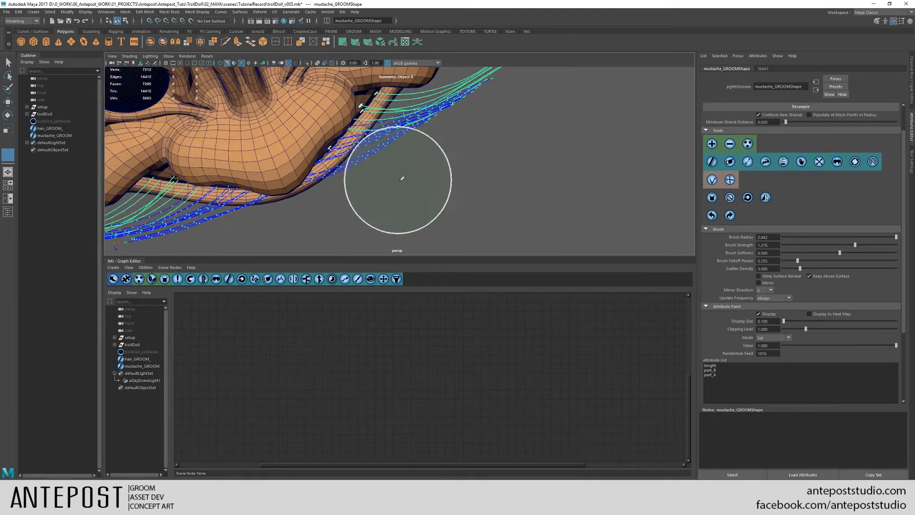
pyautogui.moveTo(456, 152)
pyautogui.keyDown('alt'); pyautogui.mouseDown()
pyautogui.moveTo(457, 167)
pyautogui.moveTo(449, 127)
pyautogui.moveTo(450, 215)
pyautogui.mouseUp(); pyautogui.keyUp('alt')
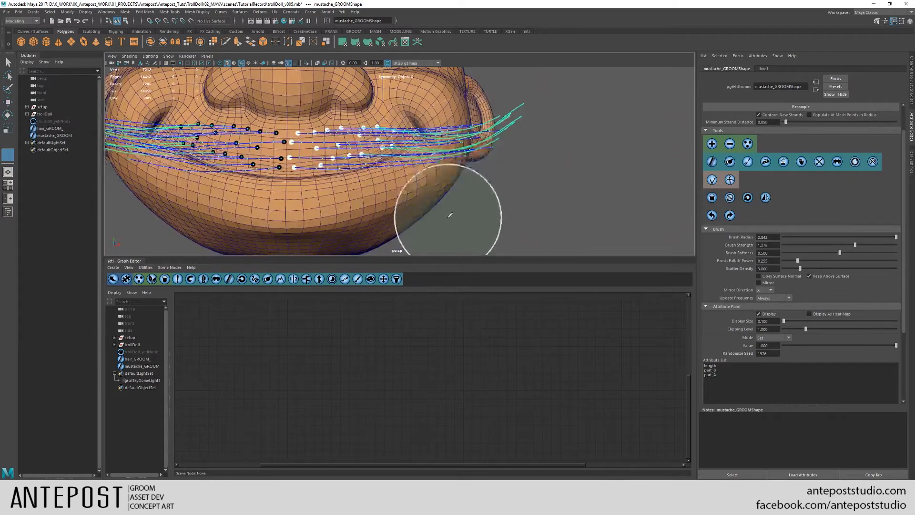
# - Clear the strand selection, comb the white-marked half's tip strands upward, and check the mustache shape from several angles
pyautogui.click(729, 197)
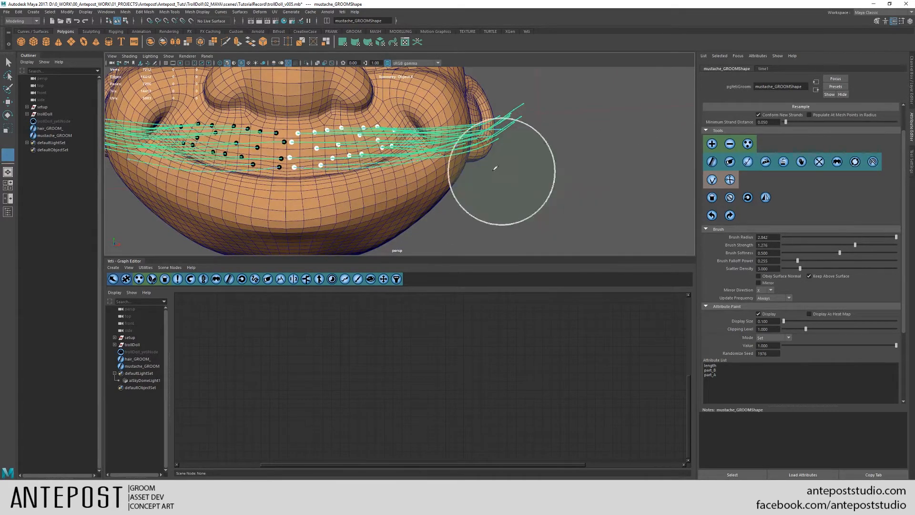
pyautogui.moveTo(511, 174); pyautogui.dragTo(561, 108)
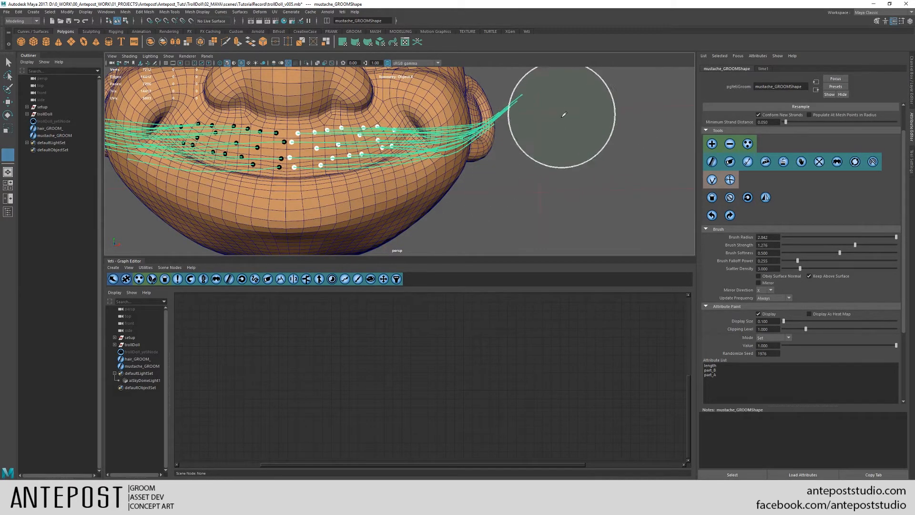
pyautogui.moveTo(549, 160)
pyautogui.keyDown('alt'); pyautogui.mouseDown()
pyautogui.moveTo(504, 214)
pyautogui.moveTo(350, 208)
pyautogui.mouseUp(); pyautogui.keyUp('alt')
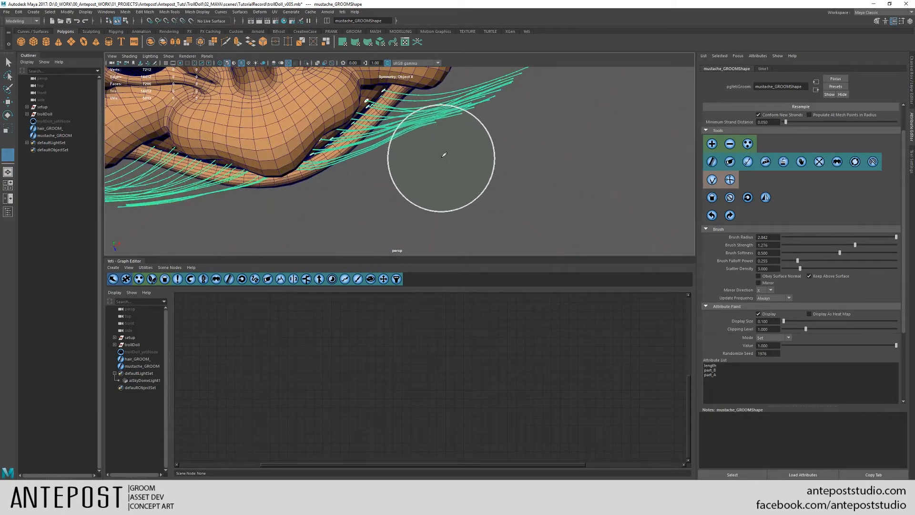
pyautogui.moveTo(548, 108)
pyautogui.keyDown('alt'); pyautogui.mouseDown()
pyautogui.moveTo(486, 220)
pyautogui.moveTo(519, 158)
pyautogui.moveTo(387, 177)
pyautogui.moveTo(317, 163)
pyautogui.moveTo(396, 198)
pyautogui.mouseUp(); pyautogui.keyUp('alt')
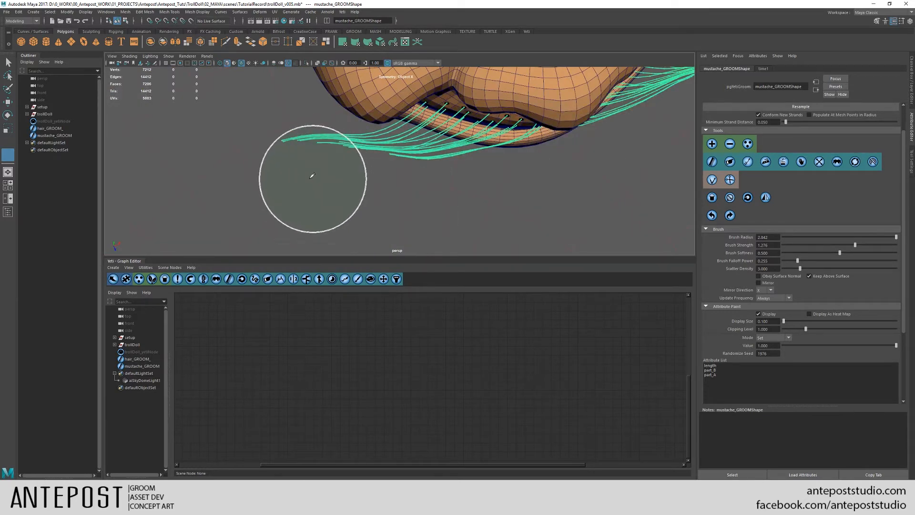
pyautogui.moveTo(289, 186)
pyautogui.keyDown('alt'); pyautogui.mouseDown()
pyautogui.moveTo(443, 170)
pyautogui.moveTo(358, 231)
pyautogui.moveTo(402, 179)
pyautogui.mouseUp(); pyautogui.keyUp('alt')
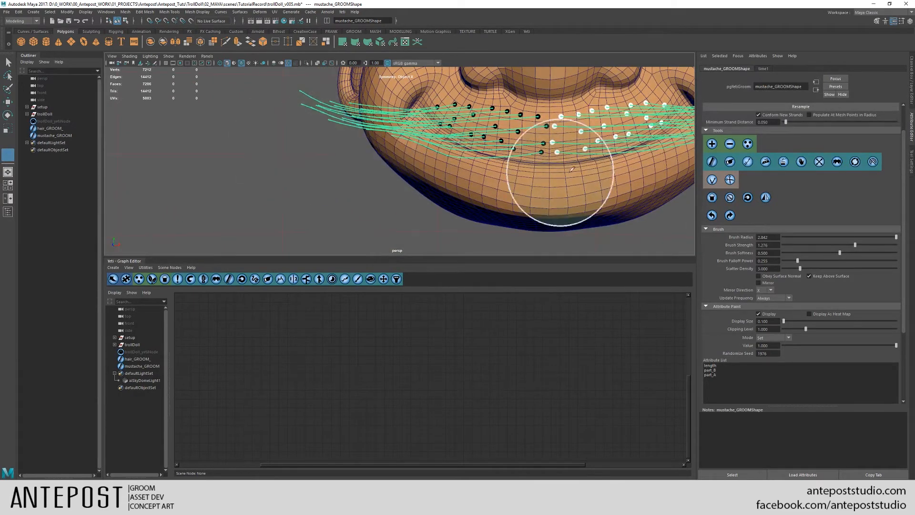
pyautogui.keyDown('alt'); pyautogui.moveTo(556, 184); pyautogui.dragTo(453, 214); pyautogui.keyUp('alt')
pyautogui.keyDown('alt'); pyautogui.moveTo(515, 219); pyautogui.dragTo(543, 198); pyautogui.keyUp('alt')
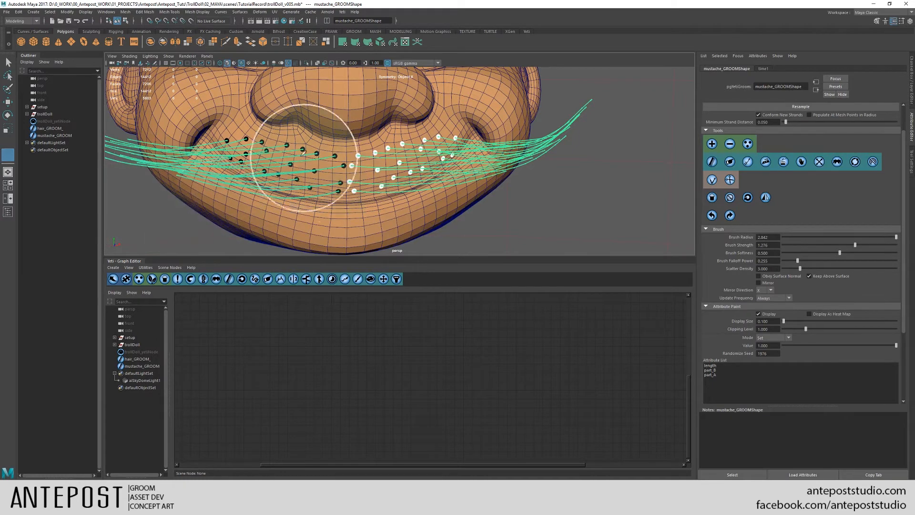
pyautogui.keyDown('alt'); pyautogui.moveTo(303, 153); pyautogui.dragTo(268, 197); pyautogui.keyUp('alt')
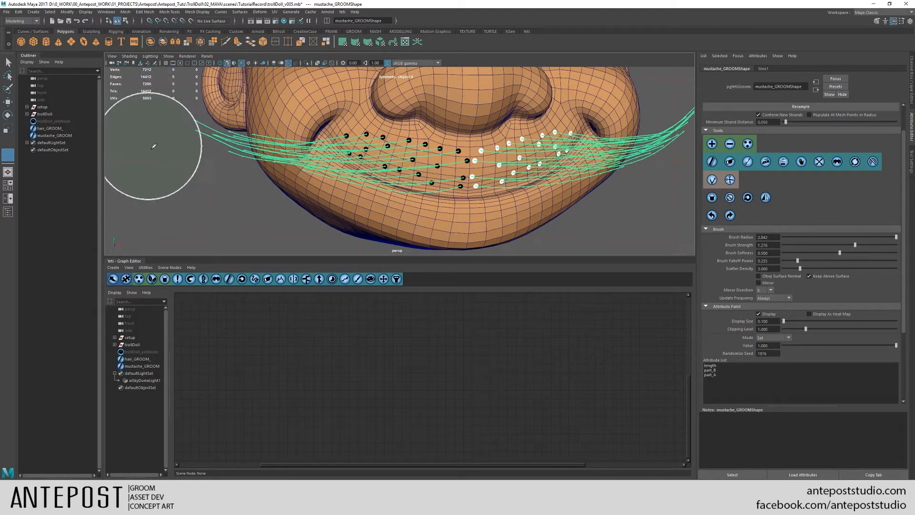
# - Comb the tip strands of both mustache halves upward so they curl in beside the ears
pyautogui.keyDown('alt'); pyautogui.moveTo(276, 184); pyautogui.dragTo(469, 211); pyautogui.keyUp('alt')
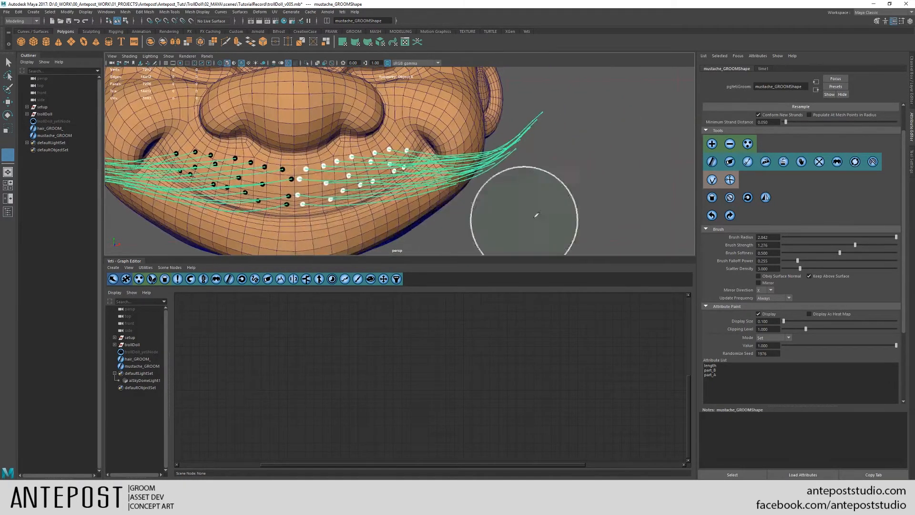
pyautogui.keyDown('alt'); pyautogui.moveTo(557, 171); pyautogui.dragTo(521, 190, button='right'); pyautogui.keyUp('alt')
pyautogui.keyDown('alt'); pyautogui.moveTo(500, 192); pyautogui.dragTo(557, 189, button='middle'); pyautogui.keyUp('alt')
pyautogui.keyDown('alt'); pyautogui.moveTo(557, 190); pyautogui.dragTo(512, 197, button='right'); pyautogui.keyUp('alt')
pyautogui.moveTo(211, 209)
pyautogui.mouseDown()
pyautogui.moveTo(224, 206)
pyautogui.moveTo(204, 174)
pyautogui.moveTo(159, 127)
pyautogui.moveTo(164, 78)
pyautogui.moveTo(188, 72)
pyautogui.mouseUp()
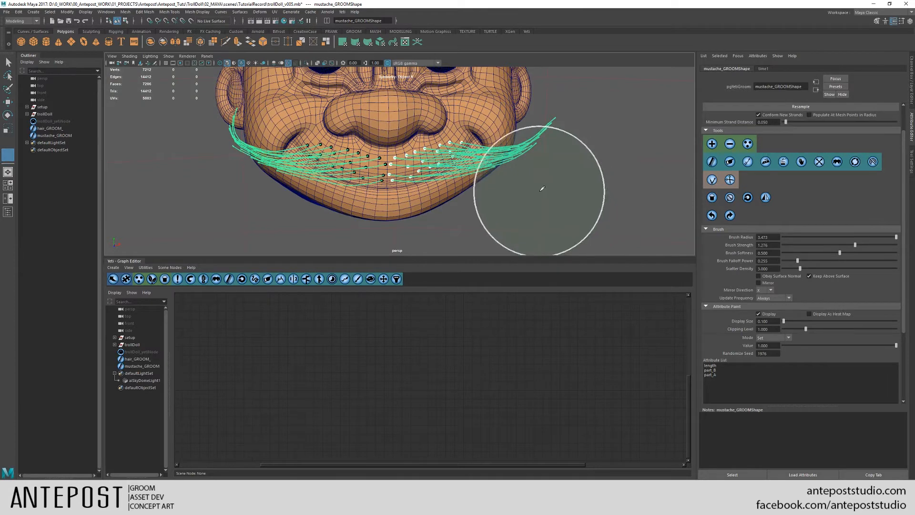
pyautogui.moveTo(601, 106)
pyautogui.mouseDown()
pyautogui.moveTo(562, 87)
pyautogui.moveTo(502, 102)
pyautogui.mouseUp()
pyautogui.scroll(-1, 493, 148)
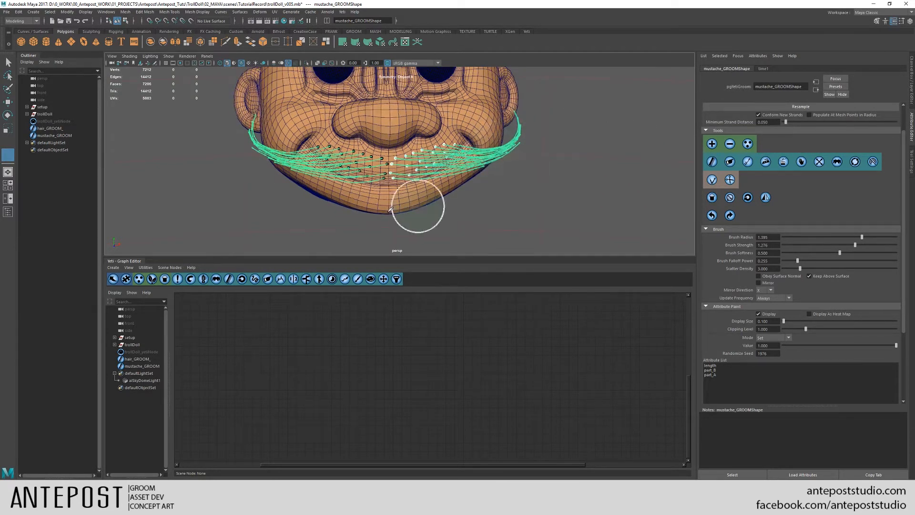
# - Select the trollDoll Yeti node and set the clumping1 node's Tip Attraction to 1
pyautogui.click(141, 351)
pyautogui.keyDown('alt'); pyautogui.moveTo(390, 176); pyautogui.dragTo(506, 209); pyautogui.keyUp('alt')
pyautogui.scroll(2, 506, 208)
pyautogui.keyDown('alt'); pyautogui.moveTo(506, 209); pyautogui.dragTo(480, 186, button='middle'); pyautogui.keyUp('alt')
pyautogui.scroll(2, 480, 186)
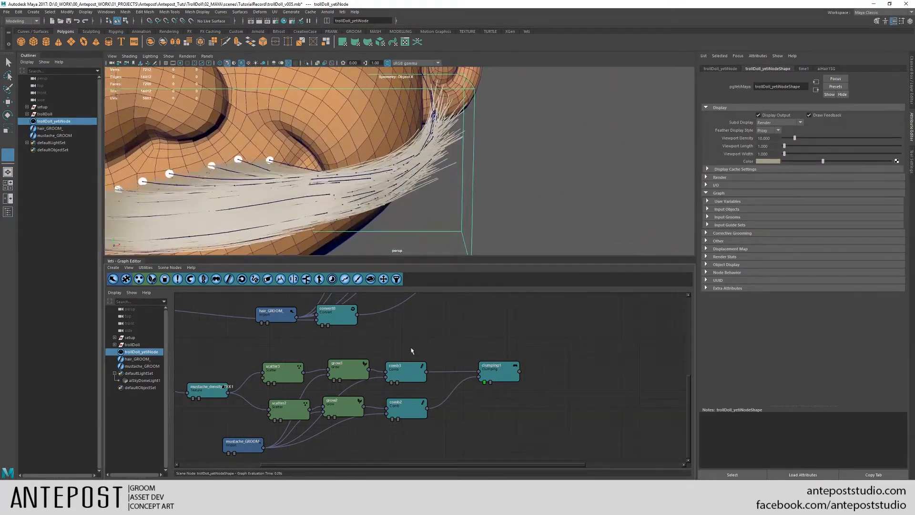
pyautogui.moveTo(505, 371); pyautogui.dragTo(507, 370)
pyautogui.doubleClick(507, 370)
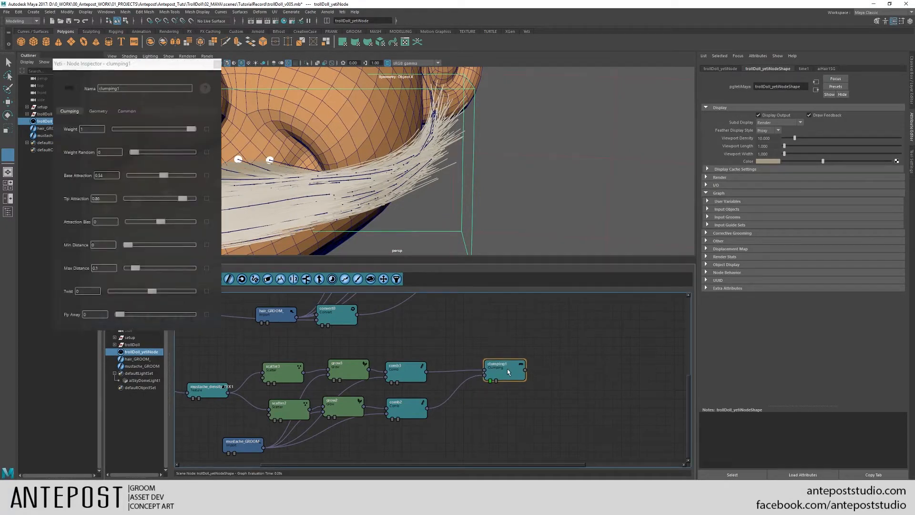
pyautogui.moveTo(184, 199)
pyautogui.mouseDown()
pyautogui.moveTo(197, 195)
pyautogui.moveTo(190, 199)
pyautogui.mouseUp()
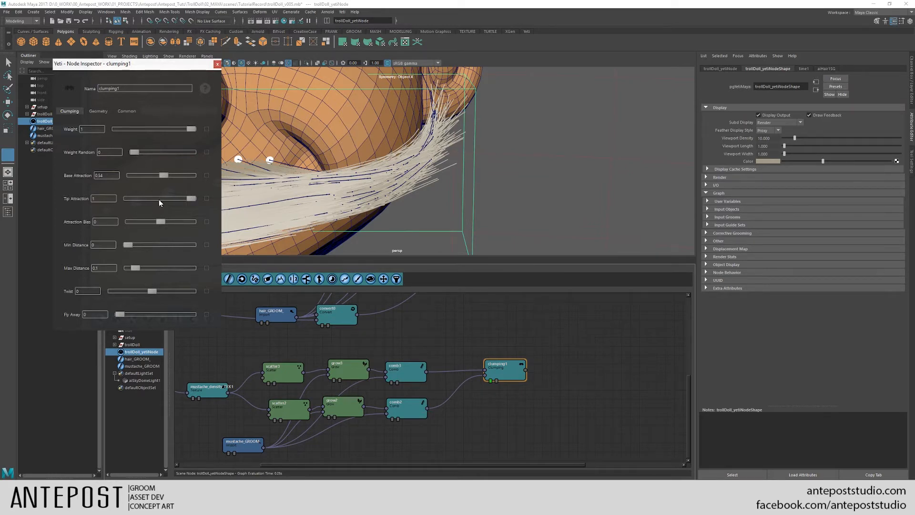
# - Set the clumping1 node's Attraction Bias to 0.8 and its Base Attraction to 0.5
pyautogui.keyDown('alt'); pyautogui.moveTo(425, 220); pyautogui.dragTo(419, 176); pyautogui.keyUp('alt')
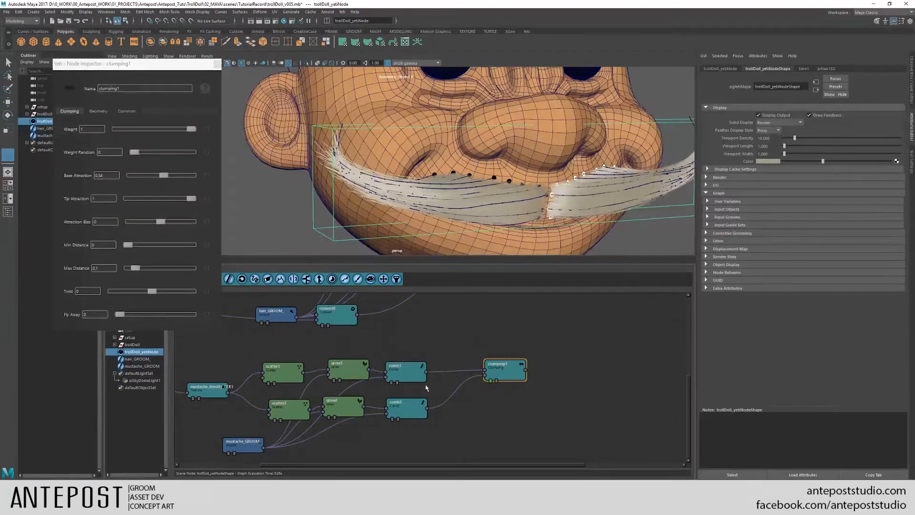
pyautogui.click(400, 368)
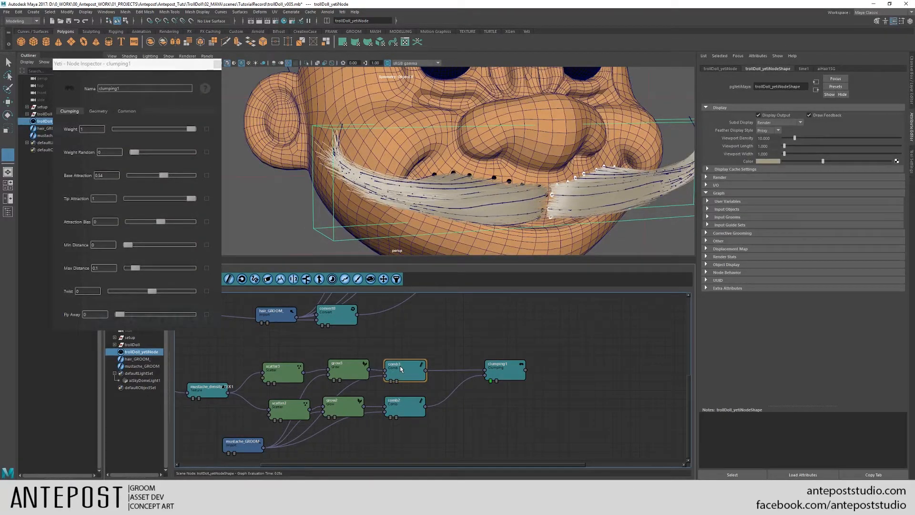
pyautogui.moveTo(494, 371); pyautogui.dragTo(493, 368)
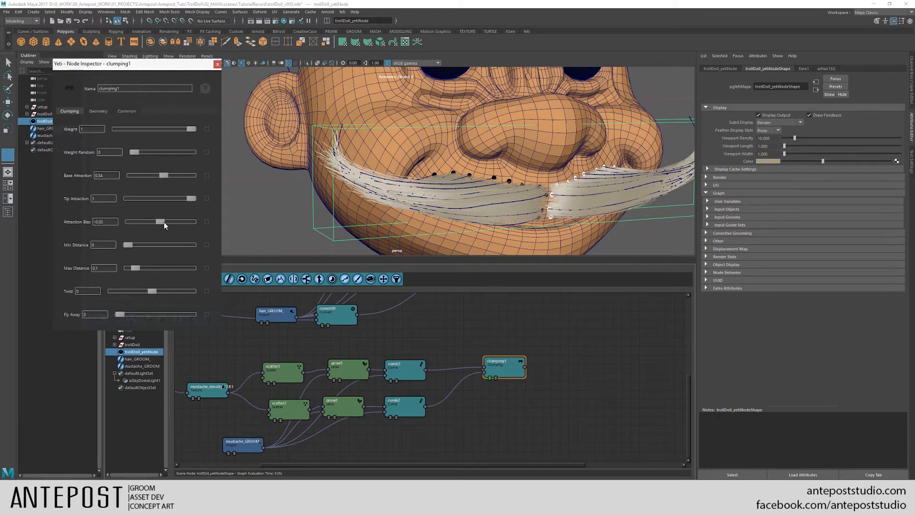
pyautogui.moveTo(186, 223); pyautogui.dragTo(183, 223)
pyautogui.moveTo(141, 177); pyautogui.dragTo(138, 176)
pyautogui.click(391, 415)
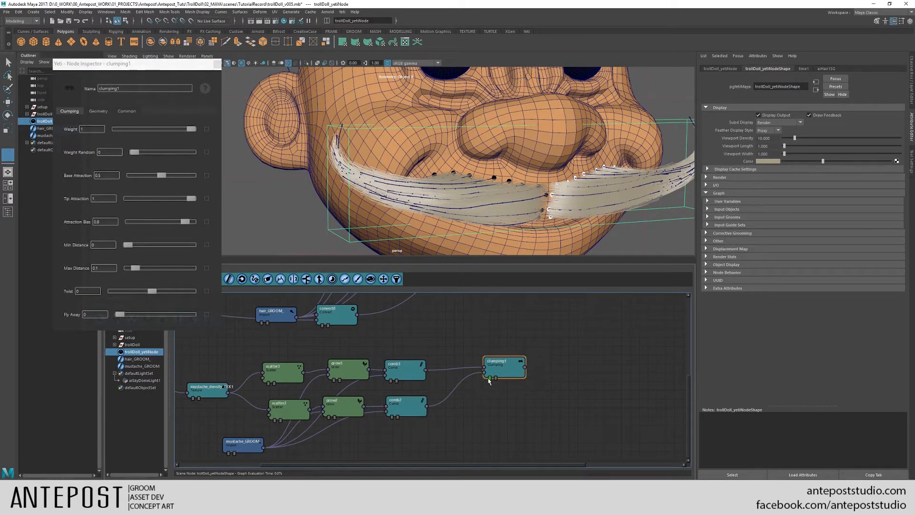
# - Review the upper grow node's settings and set the grow2 node's Minimum Length to 0.9
pyautogui.moveTo(348, 371); pyautogui.dragTo(346, 369)
pyautogui.click(89, 111)
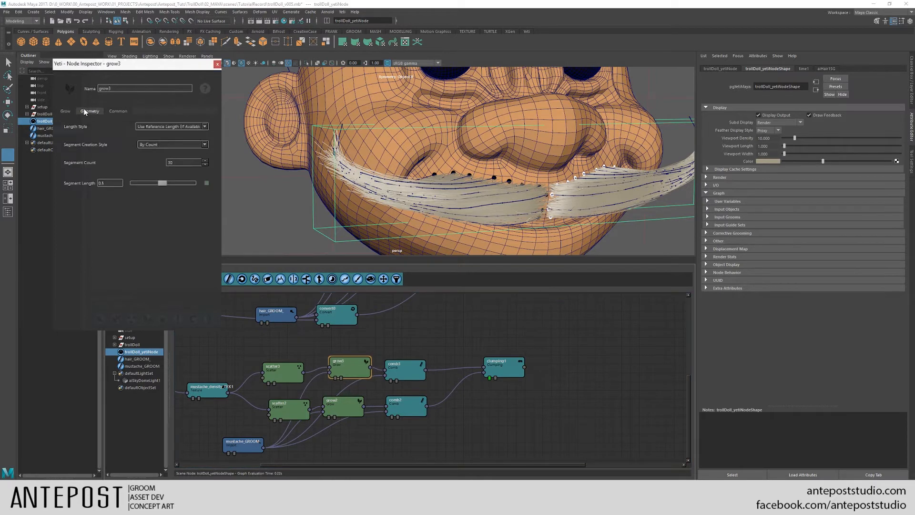
pyautogui.click(65, 111)
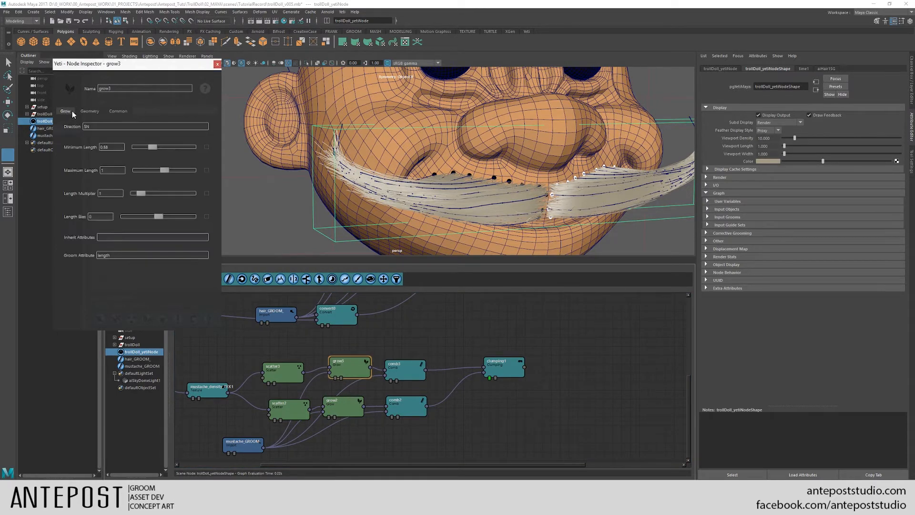
pyautogui.click(217, 64)
pyautogui.moveTo(351, 372); pyautogui.dragTo(344, 378)
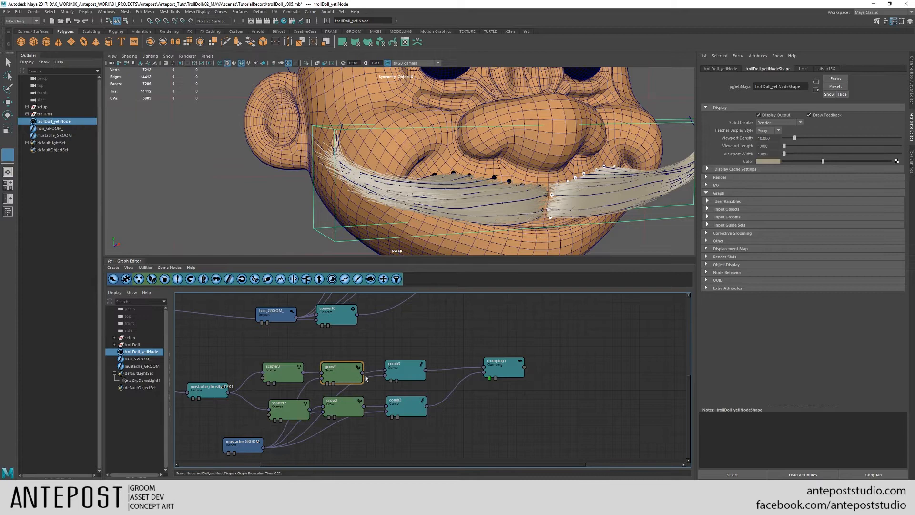
pyautogui.doubleClick(347, 373)
pyautogui.click(351, 406)
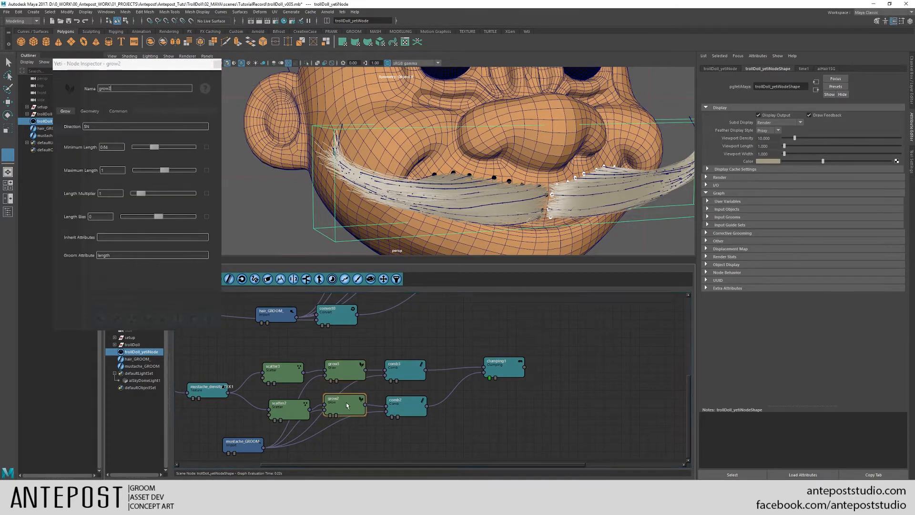
pyautogui.moveTo(153, 148); pyautogui.dragTo(159, 147)
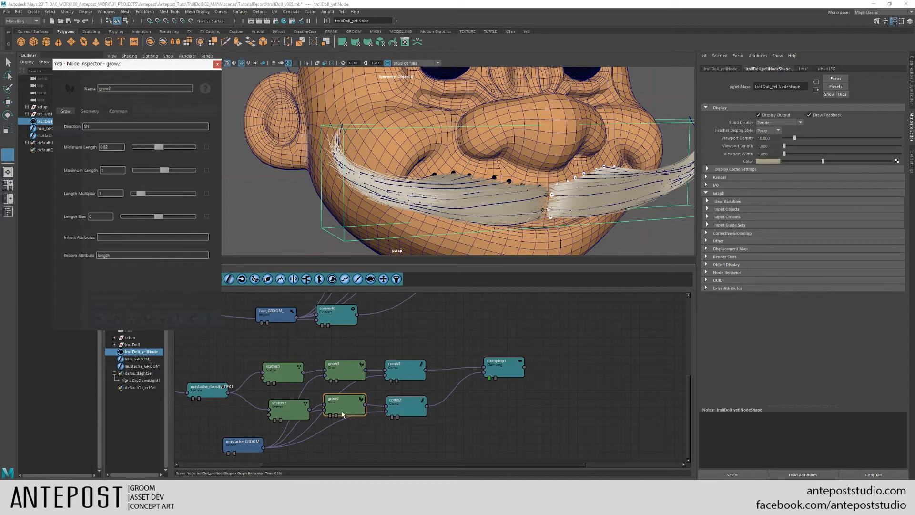
pyautogui.moveTo(347, 404); pyautogui.dragTo(351, 405)
pyautogui.moveTo(157, 148); pyautogui.dragTo(162, 148)
# - Examine the mustache fur around the center parting up close and reopen the clumping1 node's settings
pyautogui.keyDown('alt'); pyautogui.moveTo(416, 188); pyautogui.dragTo(503, 257); pyautogui.keyUp('alt')
pyautogui.click(504, 371)
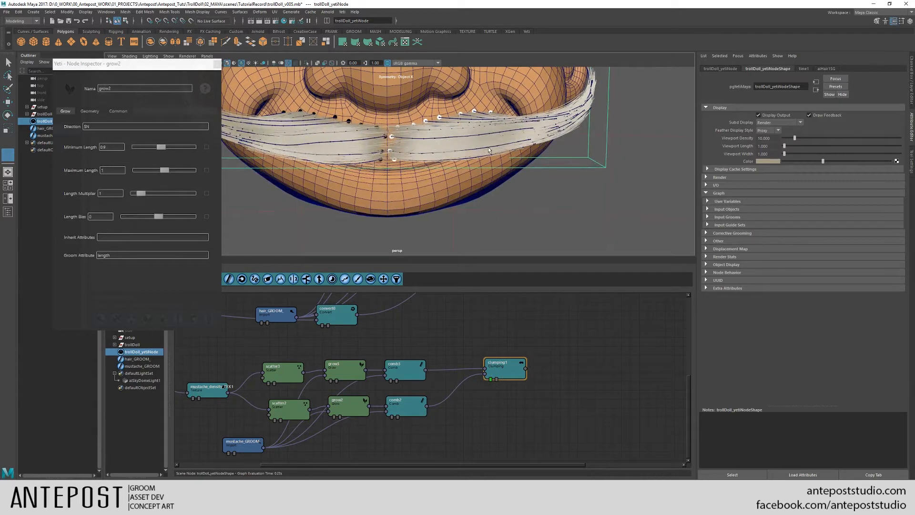
pyautogui.keyDown('alt'); pyautogui.moveTo(406, 143); pyautogui.dragTo(424, 176); pyautogui.keyUp('alt')
pyautogui.keyDown('alt'); pyautogui.moveTo(424, 176); pyautogui.dragTo(530, 214, button='right'); pyautogui.keyUp('alt')
pyautogui.keyDown('alt'); pyautogui.moveTo(530, 214); pyautogui.dragTo(493, 204); pyautogui.keyUp('alt')
pyautogui.moveTo(500, 369); pyautogui.dragTo(502, 370)
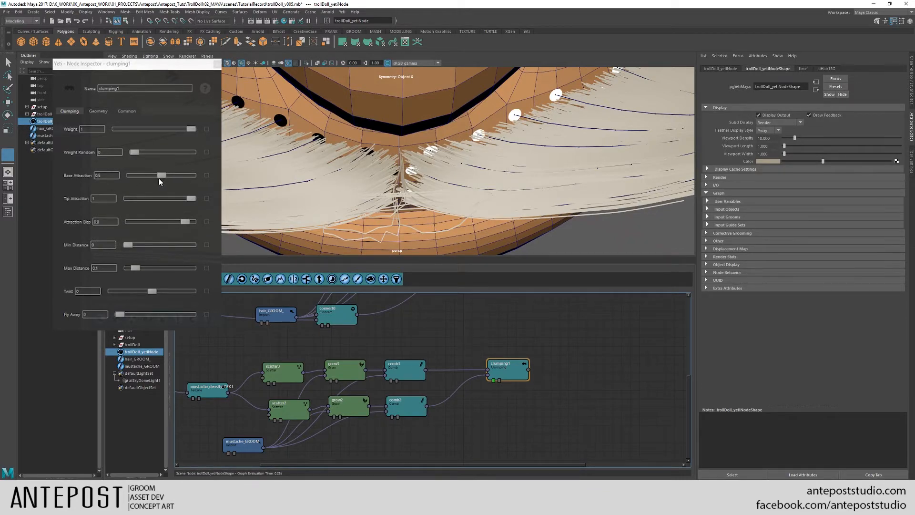
# - Move the innermost strand roots of both mustache_GROOM halves to the lip's center line, using a small brush radius down to 0.130
pyautogui.click(45, 135)
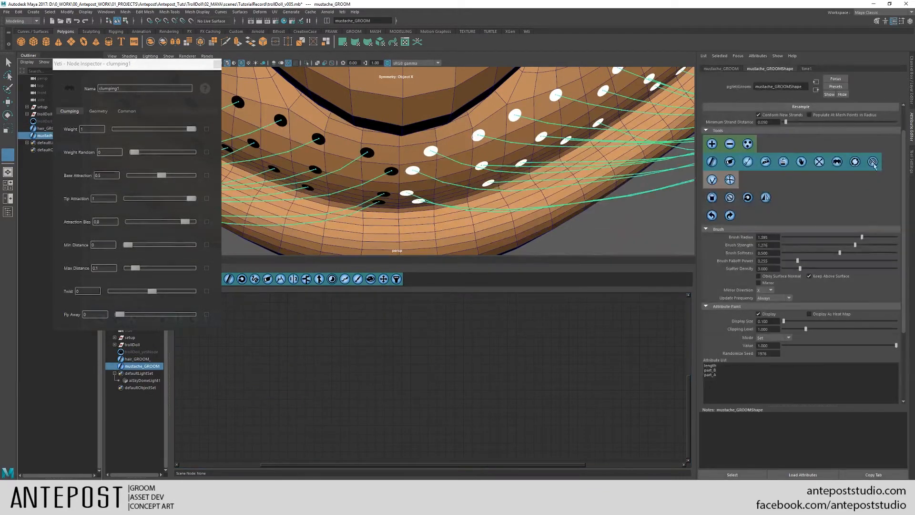
pyautogui.click(802, 162)
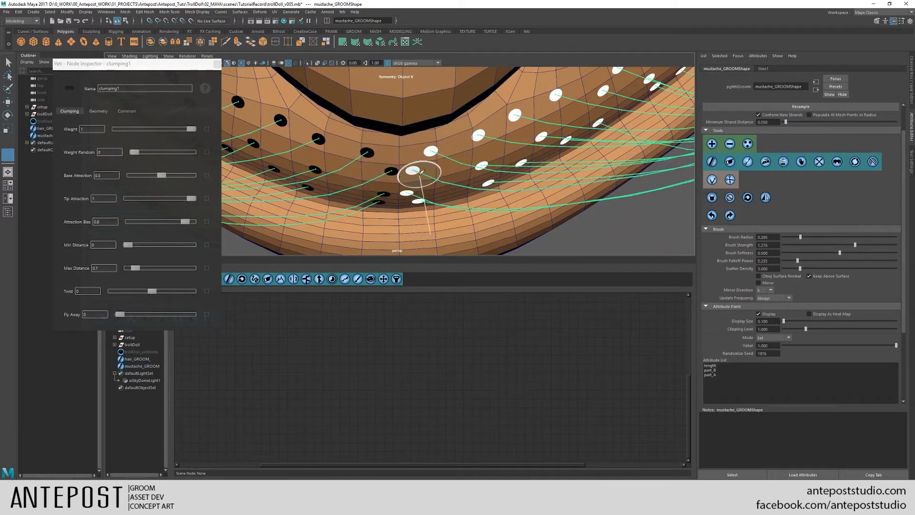
pyautogui.moveTo(418, 168); pyautogui.dragTo(392, 191)
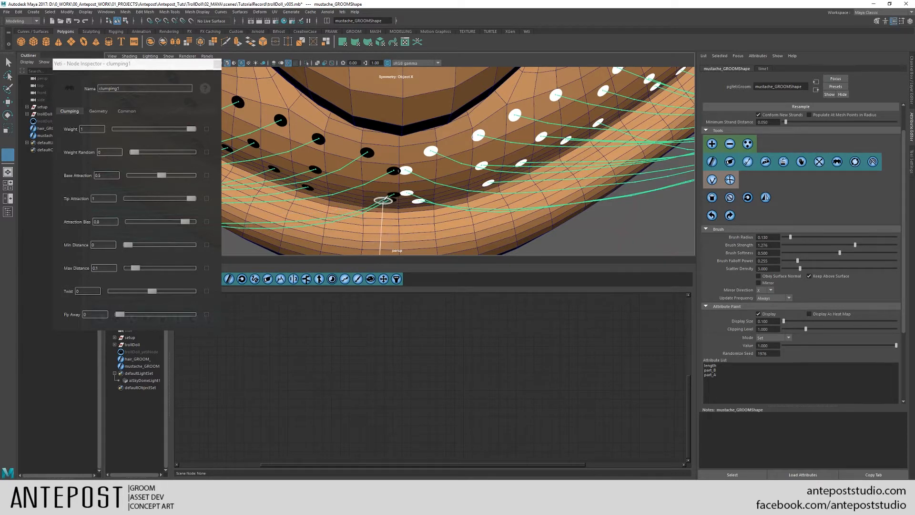
pyautogui.moveTo(414, 203)
pyautogui.mouseDown()
pyautogui.moveTo(391, 154)
pyautogui.moveTo(415, 150)
pyautogui.mouseUp()
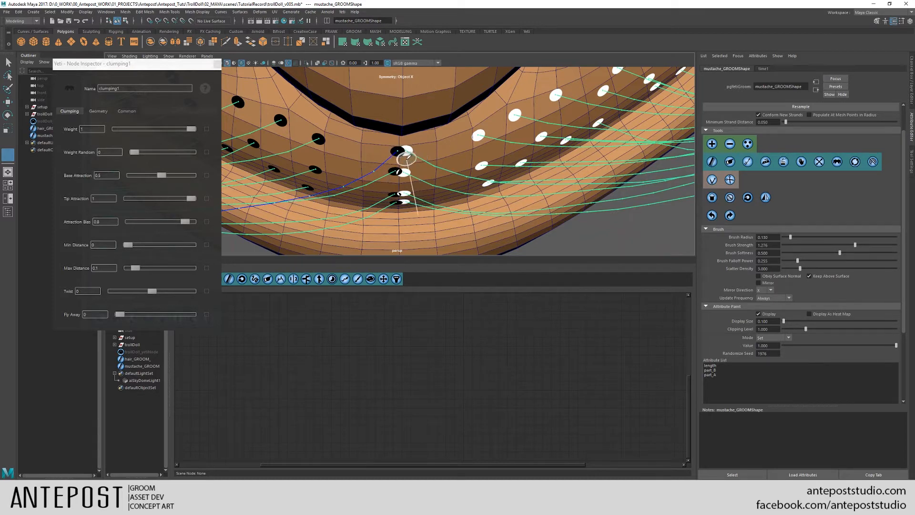
# - Select the strands rooted at the center line and adjust those of the black-marked half along the lip
pyautogui.moveTo(387, 166); pyautogui.dragTo(390, 203)
pyautogui.keyDown('alt'); pyautogui.moveTo(390, 203); pyautogui.dragTo(351, 90, button='right'); pyautogui.keyUp('alt')
pyautogui.moveTo(351, 91)
pyautogui.keyDown('alt'); pyautogui.mouseDown()
pyautogui.moveTo(472, 159)
pyautogui.moveTo(490, 74)
pyautogui.mouseUp(); pyautogui.keyUp('alt')
pyautogui.keyDown('alt'); pyautogui.moveTo(490, 74); pyautogui.dragTo(491, 52, button='middle'); pyautogui.keyUp('alt')
pyautogui.moveTo(319, 156)
pyautogui.mouseDown()
pyautogui.moveTo(455, 155)
pyautogui.moveTo(370, 159)
pyautogui.moveTo(280, 139)
pyautogui.mouseUp()
pyautogui.keyDown('alt'); pyautogui.moveTo(480, 163); pyautogui.dragTo(430, 204); pyautogui.keyUp('alt')
pyautogui.keyDown('alt'); pyautogui.moveTo(431, 205); pyautogui.dragTo(539, 196, button='right'); pyautogui.keyUp('alt')
pyautogui.keyDown('alt'); pyautogui.moveTo(534, 119); pyautogui.dragTo(521, 233, button='middle'); pyautogui.keyUp('alt')
pyautogui.keyDown('alt'); pyautogui.moveTo(521, 234); pyautogui.dragTo(429, 192, button='right'); pyautogui.keyUp('alt')
pyautogui.keyDown('alt'); pyautogui.moveTo(429, 192); pyautogui.dragTo(490, 178); pyautogui.keyUp('alt')
pyautogui.keyDown('alt'); pyautogui.moveTo(491, 178); pyautogui.dragTo(553, 189, button='right'); pyautogui.keyUp('alt')
pyautogui.keyDown('alt'); pyautogui.moveTo(553, 188); pyautogui.dragTo(529, 232, button='middle'); pyautogui.keyUp('alt')
pyautogui.keyDown('alt'); pyautogui.moveTo(529, 231); pyautogui.dragTo(462, 199, button='right'); pyautogui.keyUp('alt')
pyautogui.keyDown('alt'); pyautogui.moveTo(462, 198); pyautogui.dragTo(493, 212); pyautogui.keyUp('alt')
pyautogui.keyDown('alt'); pyautogui.moveTo(493, 212); pyautogui.dragTo(505, 79, button='middle'); pyautogui.keyUp('alt')
pyautogui.moveTo(500, 119)
pyautogui.keyDown('alt'); pyautogui.mouseDown()
pyautogui.moveTo(487, 139)
pyautogui.moveTo(612, 162)
pyautogui.mouseUp(); pyautogui.keyUp('alt')
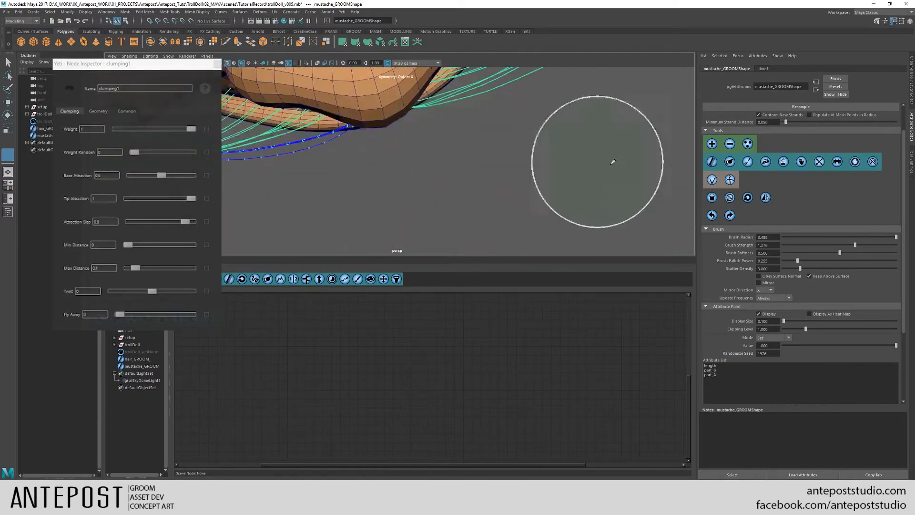
# - Enlarge the brush radius and comb the selected strands of the white-marked half outward along the face
pyautogui.moveTo(688, 168)
pyautogui.keyDown('alt'); pyautogui.mouseDown()
pyautogui.moveTo(433, 143)
pyautogui.moveTo(527, 153)
pyautogui.moveTo(474, 173)
pyautogui.mouseUp(); pyautogui.keyUp('alt')
pyautogui.press('b')
pyautogui.moveTo(474, 173); pyautogui.dragTo(469, 172)
pyautogui.press('b')
pyautogui.moveTo(550, 156)
pyautogui.mouseDown()
pyautogui.moveTo(604, 160)
pyautogui.moveTo(621, 134)
pyautogui.moveTo(670, 126)
pyautogui.mouseUp()
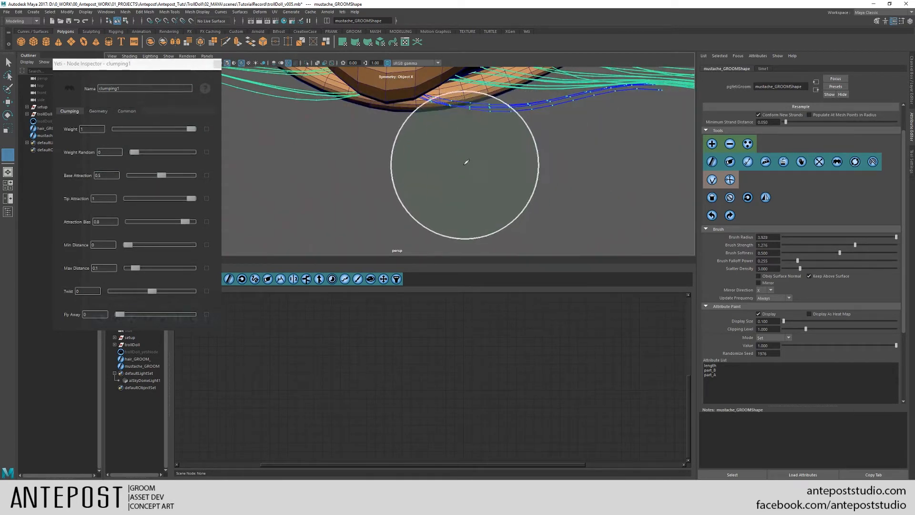
pyautogui.moveTo(532, 158)
pyautogui.mouseDown()
pyautogui.moveTo(592, 152)
pyautogui.moveTo(639, 132)
pyautogui.moveTo(631, 129)
pyautogui.mouseUp()
pyautogui.moveTo(572, 168)
pyautogui.keyDown('alt'); pyautogui.mouseDown()
pyautogui.moveTo(515, 184)
pyautogui.moveTo(513, 169)
pyautogui.moveTo(541, 190)
pyautogui.moveTo(508, 210)
pyautogui.moveTo(566, 190)
pyautogui.moveTo(428, 183)
pyautogui.moveTo(474, 194)
pyautogui.moveTo(470, 154)
pyautogui.mouseUp(); pyautogui.keyUp('alt')
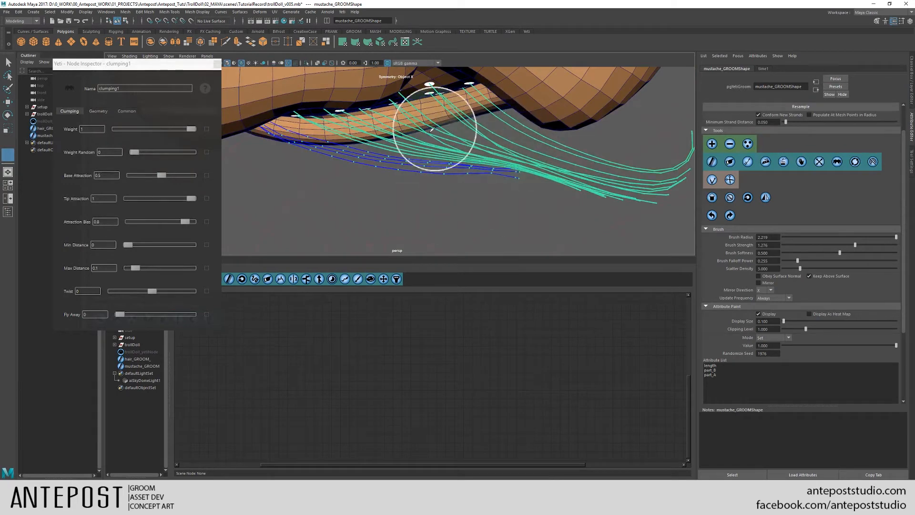
# - Refine the selected center strands of both halves from several angles and clear the strand selection
pyautogui.moveTo(410, 174)
pyautogui.keyDown('alt'); pyautogui.mouseDown()
pyautogui.moveTo(425, 119)
pyautogui.moveTo(498, 116)
pyautogui.moveTo(445, 171)
pyautogui.moveTo(377, 139)
pyautogui.mouseUp(); pyautogui.keyUp('alt')
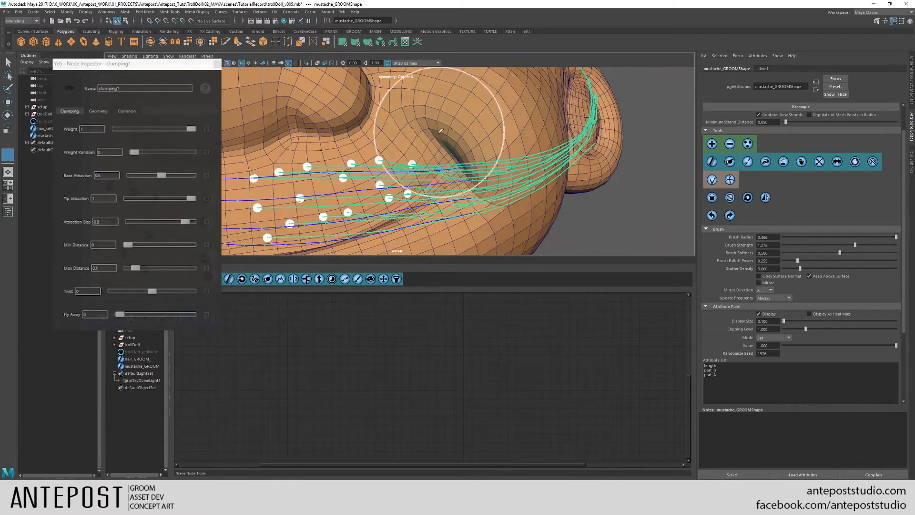
pyautogui.keyDown('alt'); pyautogui.moveTo(446, 128); pyautogui.dragTo(414, 143); pyautogui.keyUp('alt')
pyautogui.moveTo(378, 333)
pyautogui.keyDown('alt'); pyautogui.mouseDown()
pyautogui.moveTo(364, 198)
pyautogui.moveTo(466, 165)
pyautogui.mouseUp(); pyautogui.keyUp('alt')
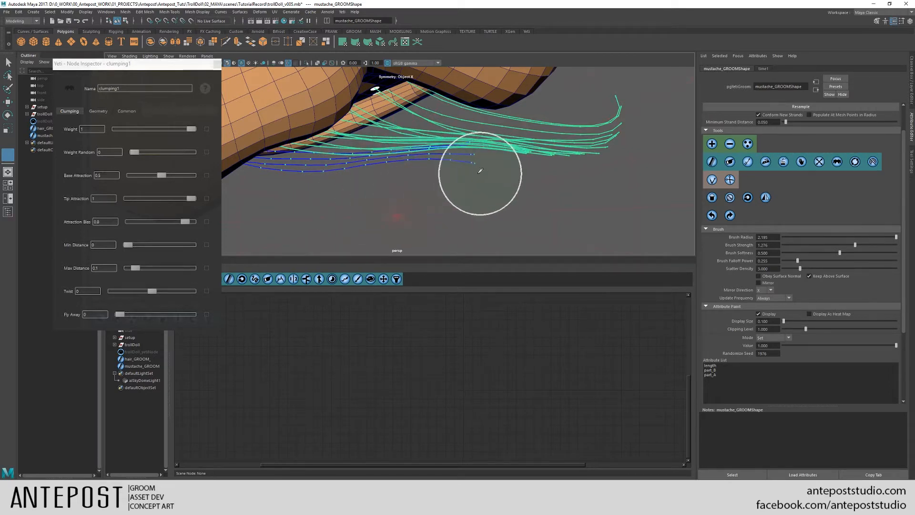
pyautogui.moveTo(488, 169)
pyautogui.keyDown('alt'); pyautogui.mouseDown()
pyautogui.moveTo(429, 173)
pyautogui.moveTo(465, 157)
pyautogui.moveTo(402, 180)
pyautogui.moveTo(363, 170)
pyautogui.moveTo(382, 148)
pyautogui.moveTo(553, 138)
pyautogui.moveTo(386, 144)
pyautogui.moveTo(467, 193)
pyautogui.moveTo(384, 181)
pyautogui.mouseUp(); pyautogui.keyUp('alt')
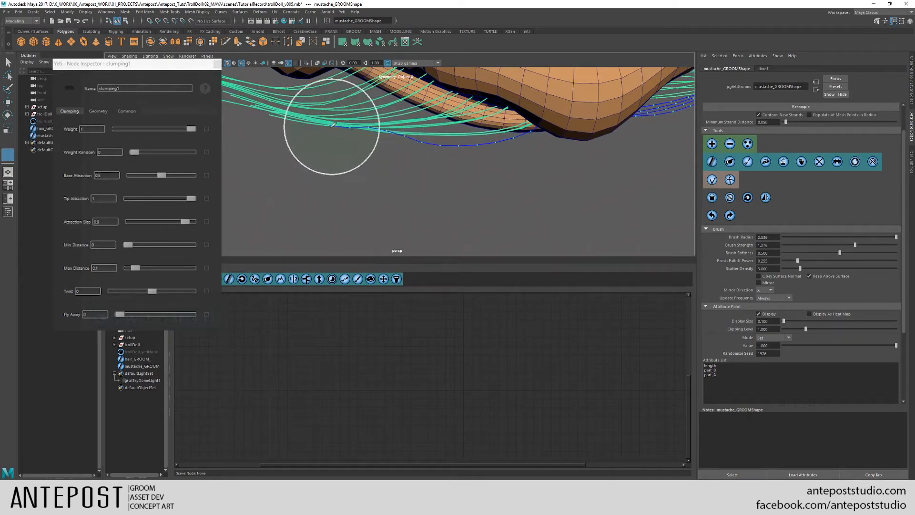
pyautogui.moveTo(341, 141)
pyautogui.keyDown('alt'); pyautogui.mouseDown()
pyautogui.moveTo(357, 169)
pyautogui.moveTo(480, 170)
pyautogui.moveTo(387, 180)
pyautogui.moveTo(486, 164)
pyautogui.moveTo(467, 173)
pyautogui.moveTo(427, 172)
pyautogui.mouseUp(); pyautogui.keyUp('alt')
pyautogui.click(731, 199)
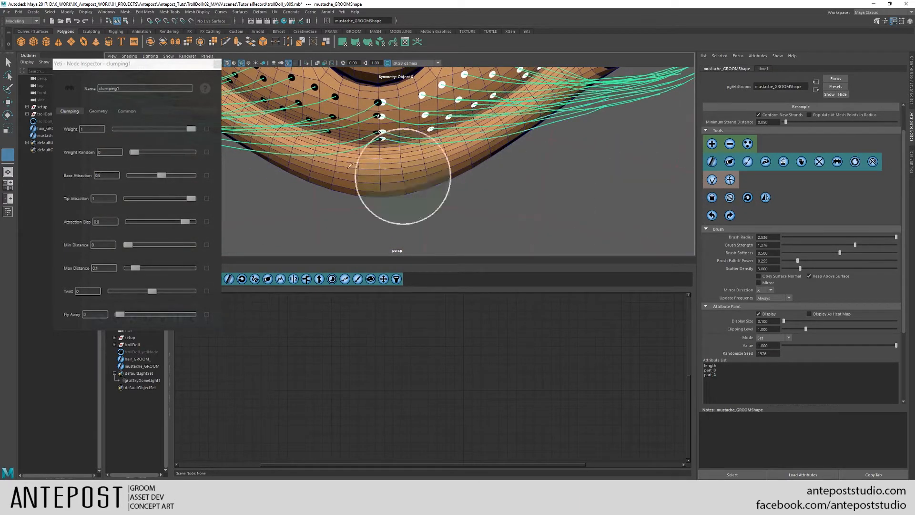
# - Select the trollDoll Yeti node again and lower the clumping1 node's Base Attraction to 0.18
pyautogui.click(42, 121)
pyautogui.moveTo(355, 166)
pyautogui.keyDown('alt'); pyautogui.mouseDown()
pyautogui.moveTo(464, 173)
pyautogui.moveTo(482, 165)
pyautogui.moveTo(405, 191)
pyautogui.mouseUp(); pyautogui.keyUp('alt')
pyautogui.click(507, 369)
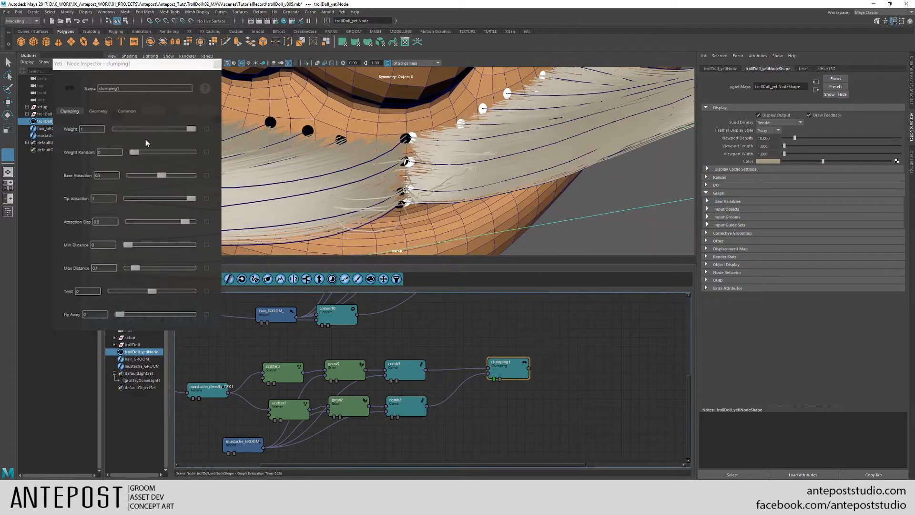
pyautogui.moveTo(162, 176); pyautogui.dragTo(141, 178)
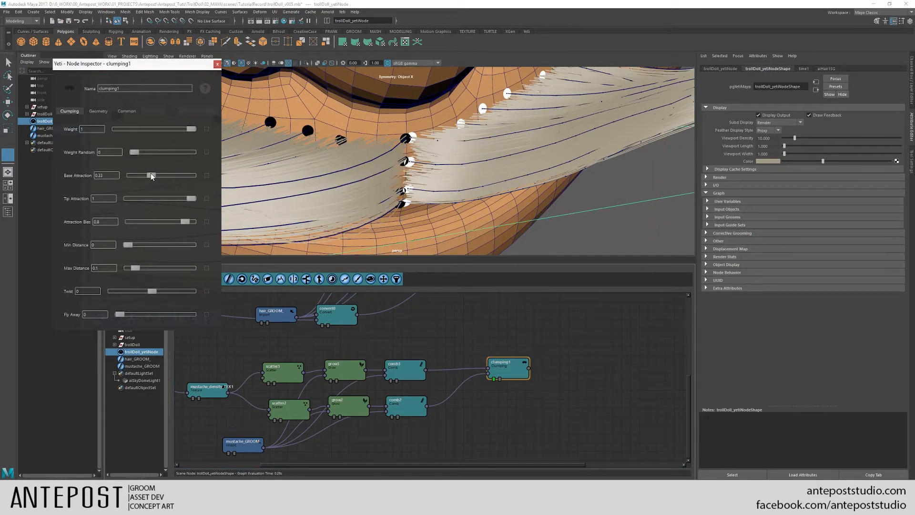
pyautogui.moveTo(144, 173); pyautogui.dragTo(143, 173)
# - Examine the mustache up close in the Arnold render, from the center parting to the tips
pyautogui.keyDown('alt'); pyautogui.moveTo(295, 160); pyautogui.dragTo(395, 107); pyautogui.keyUp('alt')
pyautogui.keyDown('alt'); pyautogui.moveTo(395, 107); pyautogui.dragTo(472, 136, button='right'); pyautogui.keyUp('alt')
pyautogui.keyDown('alt'); pyautogui.moveTo(472, 136); pyautogui.dragTo(448, 140); pyautogui.keyUp('alt')
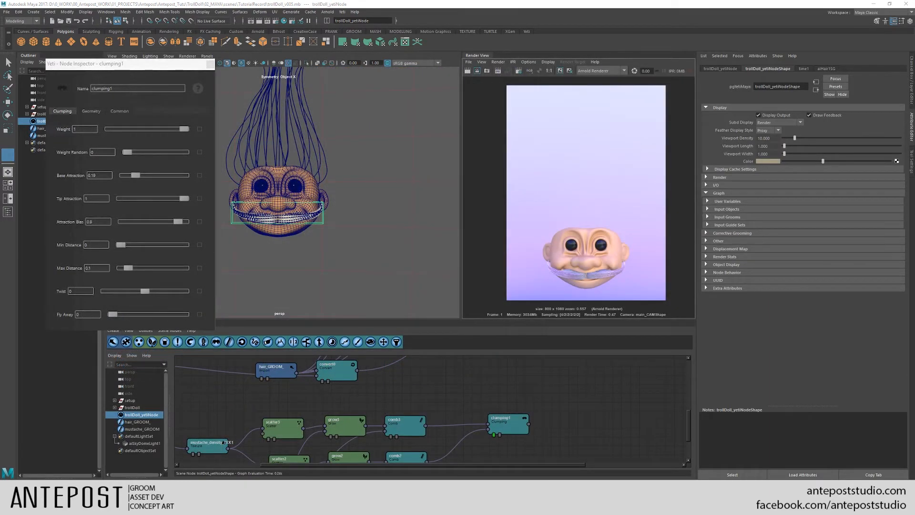
pyautogui.keyDown('alt'); pyautogui.moveTo(604, 232); pyautogui.dragTo(667, 276, button='right'); pyautogui.keyUp('alt')
pyautogui.keyDown('alt'); pyautogui.moveTo(599, 267); pyautogui.dragTo(589, 177, button='middle'); pyautogui.keyUp('alt')
pyautogui.keyDown('alt'); pyautogui.moveTo(590, 234); pyautogui.dragTo(584, 191, button='middle'); pyautogui.keyUp('alt')
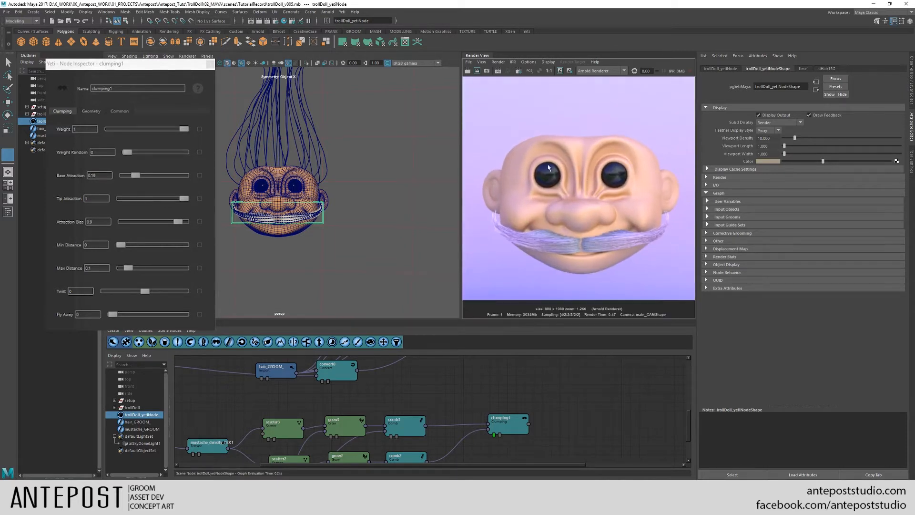
pyautogui.keyDown('alt'); pyautogui.moveTo(566, 214); pyautogui.dragTo(591, 245, button='right'); pyautogui.keyUp('alt')
pyautogui.keyDown('alt'); pyautogui.moveTo(572, 266); pyautogui.dragTo(580, 258, button='middle'); pyautogui.keyUp('alt')
pyautogui.moveTo(585, 265)
pyautogui.keyDown('alt'); pyautogui.mouseDown(button='right')
pyautogui.moveTo(573, 259)
pyautogui.moveTo(595, 271)
pyautogui.mouseUp(button='right'); pyautogui.keyUp('alt')
pyautogui.keyDown('alt'); pyautogui.moveTo(580, 265); pyautogui.dragTo(543, 248, button='middle'); pyautogui.keyUp('alt')
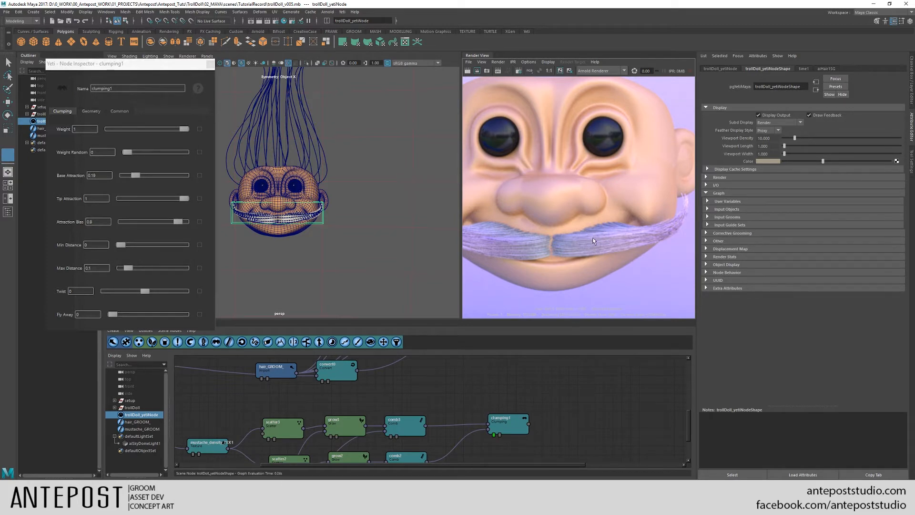
# - Select mustache_GROOM, activate the comb brush and widen the perspective viewport around the white-marked half of the mustache
pyautogui.scroll(3, 340, 214)
pyautogui.keyDown('alt'); pyautogui.moveTo(340, 214); pyautogui.dragTo(372, 215, button='middle'); pyautogui.keyUp('alt')
pyautogui.keyDown('alt'); pyautogui.moveTo(373, 216); pyautogui.dragTo(405, 201, button='right'); pyautogui.keyUp('alt')
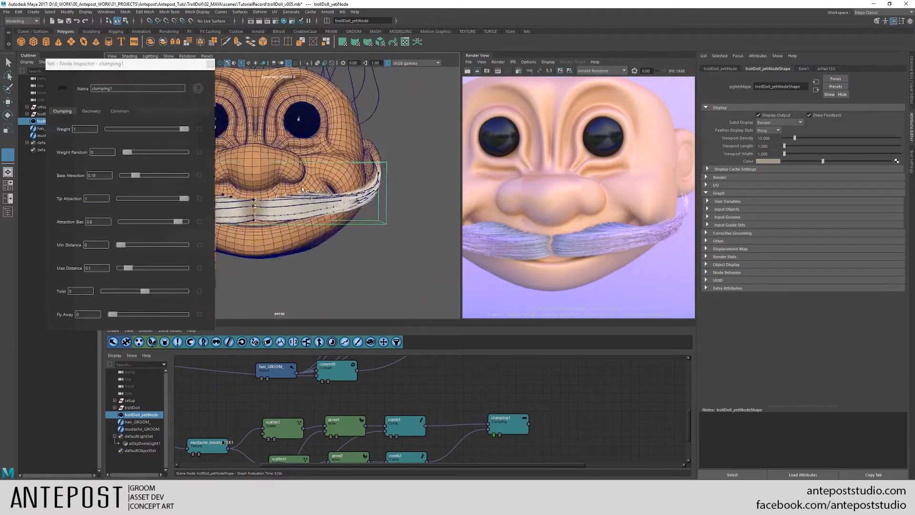
pyautogui.keyDown('alt'); pyautogui.moveTo(343, 190); pyautogui.dragTo(381, 195, button='middle'); pyautogui.keyUp('alt')
pyautogui.click(41, 136)
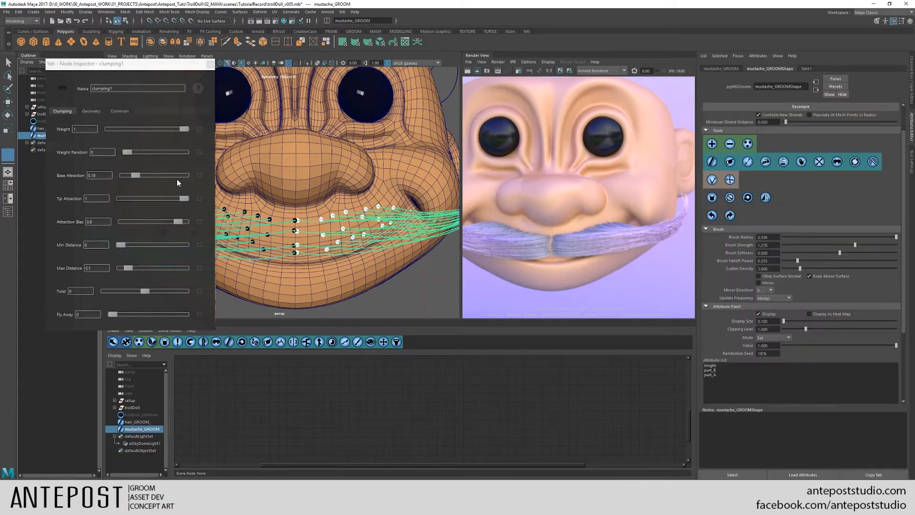
pyautogui.scroll(3, 376, 222)
pyautogui.keyDown('alt'); pyautogui.moveTo(377, 222); pyautogui.dragTo(237, 213); pyautogui.keyUp('alt')
pyautogui.click(725, 179)
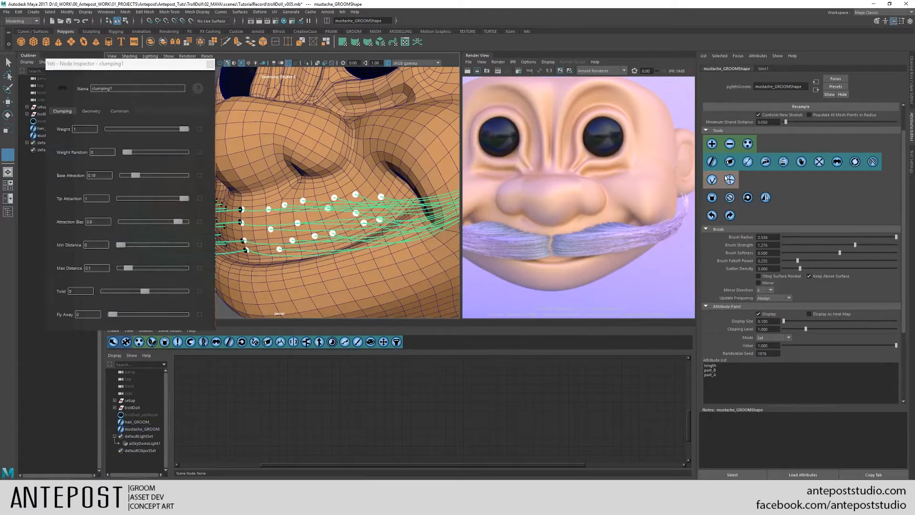
pyautogui.click(712, 161)
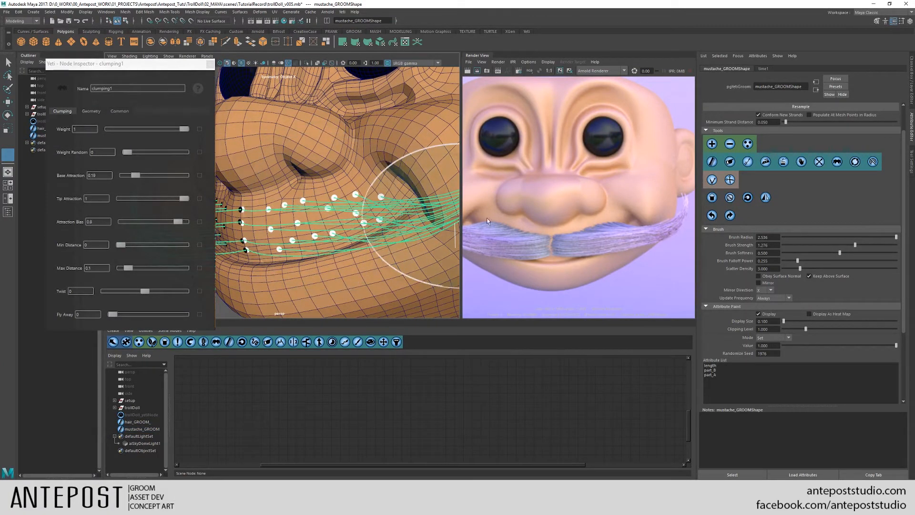
pyautogui.moveTo(461, 204); pyautogui.dragTo(505, 203)
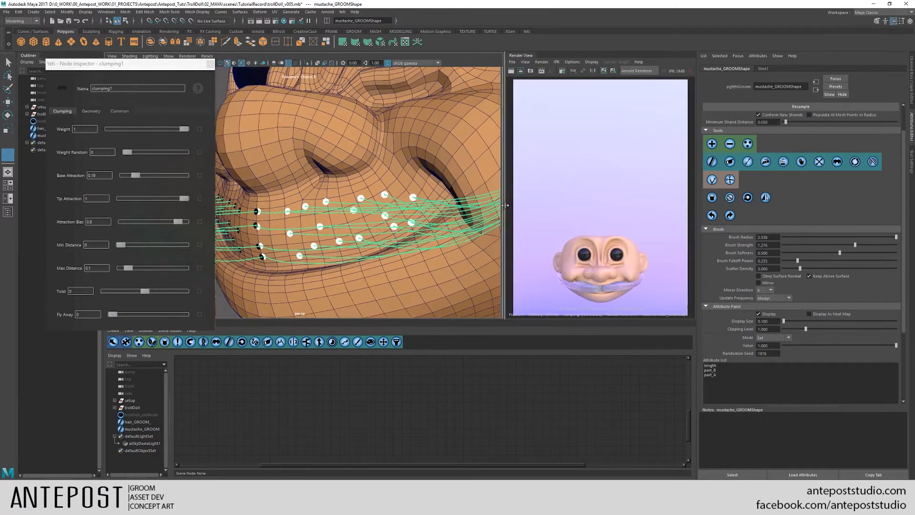
# - Select the uppermost center strand of the white-marked half and comb it along the lip beneath the nose
pyautogui.moveTo(373, 163)
pyautogui.keyDown('alt'); pyautogui.mouseDown()
pyautogui.moveTo(393, 232)
pyautogui.moveTo(332, 238)
pyautogui.mouseUp(); pyautogui.keyUp('alt')
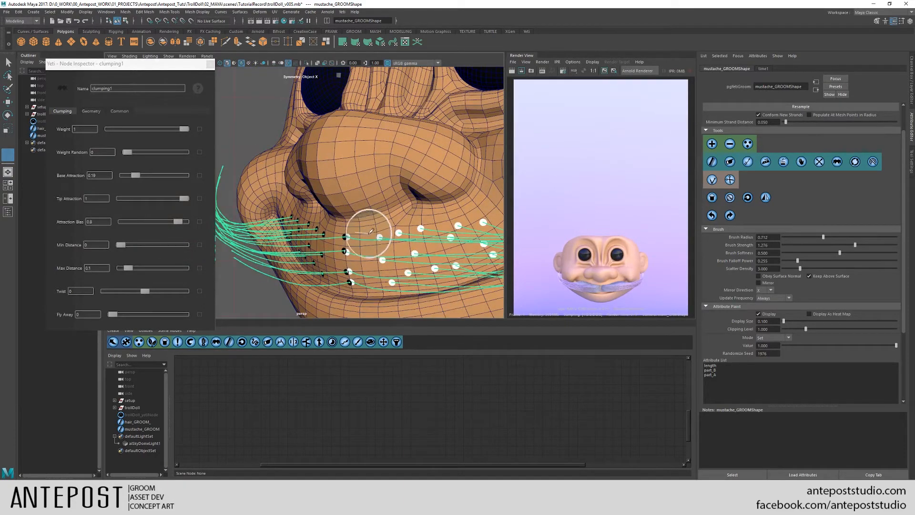
pyautogui.keyDown('alt'); pyautogui.moveTo(352, 236); pyautogui.dragTo(496, 202); pyautogui.keyUp('alt')
pyautogui.click(712, 179)
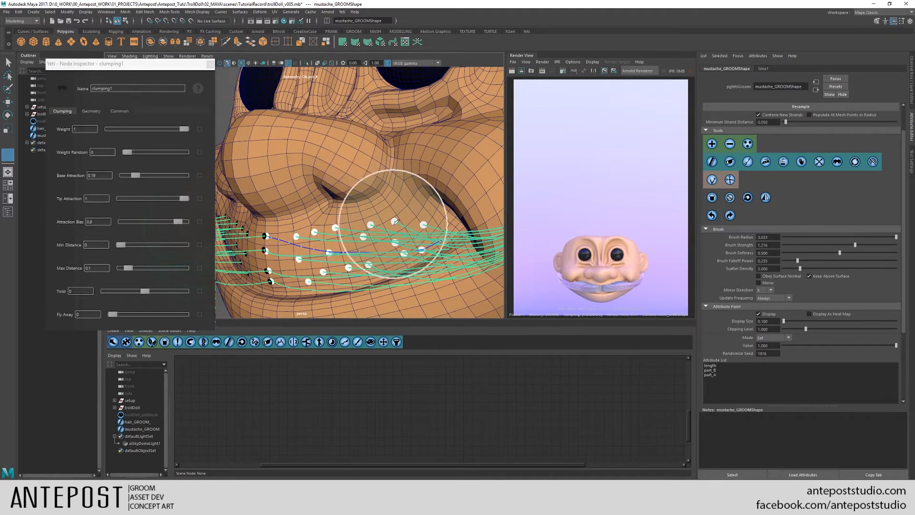
pyautogui.keyDown('alt'); pyautogui.moveTo(436, 228); pyautogui.dragTo(302, 253); pyautogui.keyUp('alt')
pyautogui.moveTo(363, 262)
pyautogui.keyDown('alt'); pyautogui.mouseDown()
pyautogui.moveTo(418, 245)
pyautogui.moveTo(350, 226)
pyautogui.mouseUp(); pyautogui.keyUp('alt')
pyautogui.moveTo(350, 227); pyautogui.dragTo(272, 234, button='middle')
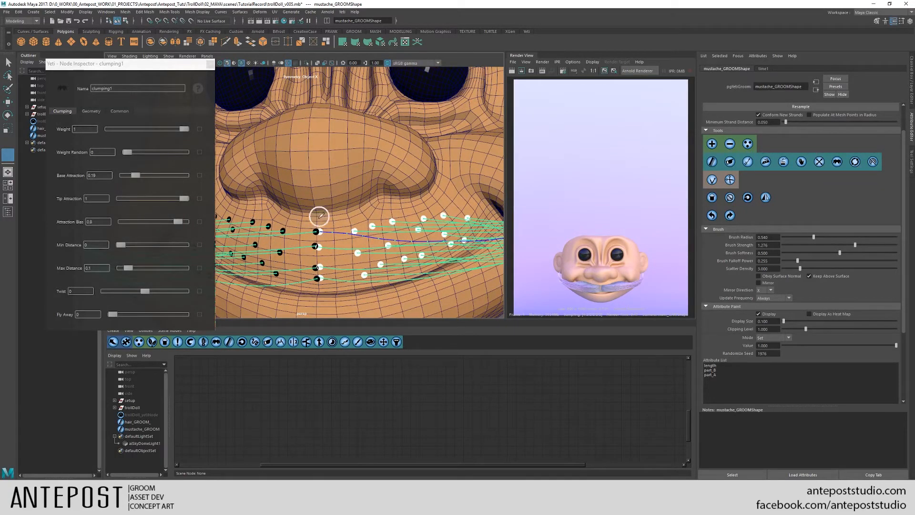
# - Comb the uppermost and lowest center strands of the black-marked half to match the flow of the mustache
pyautogui.keyDown('alt'); pyautogui.moveTo(309, 228); pyautogui.dragTo(403, 205); pyautogui.keyUp('alt')
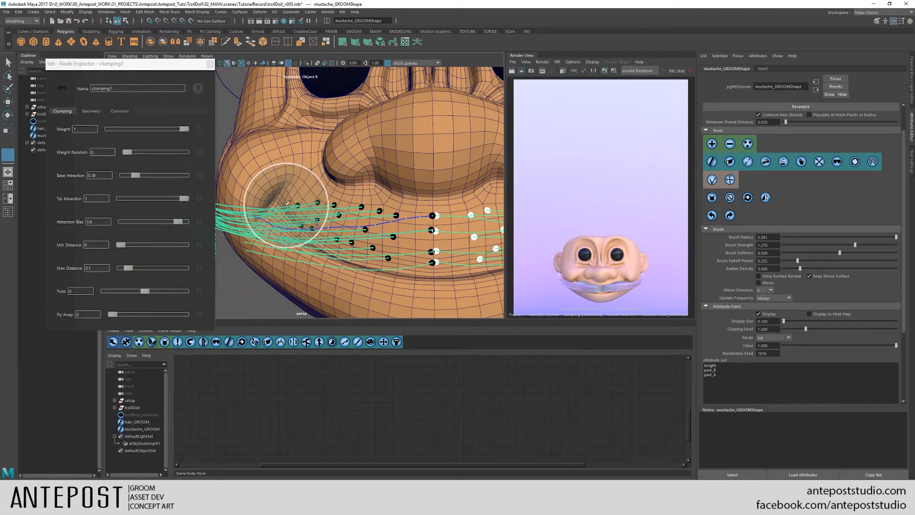
pyautogui.moveTo(388, 179)
pyautogui.keyDown('alt'); pyautogui.mouseDown()
pyautogui.moveTo(378, 194)
pyautogui.moveTo(401, 200)
pyautogui.moveTo(370, 199)
pyautogui.mouseUp(); pyautogui.keyUp('alt')
pyautogui.moveTo(257, 206)
pyautogui.keyDown('alt'); pyautogui.mouseDown()
pyautogui.moveTo(406, 249)
pyautogui.moveTo(347, 224)
pyautogui.moveTo(344, 250)
pyautogui.mouseUp(); pyautogui.keyUp('alt')
pyautogui.moveTo(256, 246)
pyautogui.mouseDown()
pyautogui.moveTo(286, 243)
pyautogui.moveTo(327, 214)
pyautogui.moveTo(327, 159)
pyautogui.mouseUp()
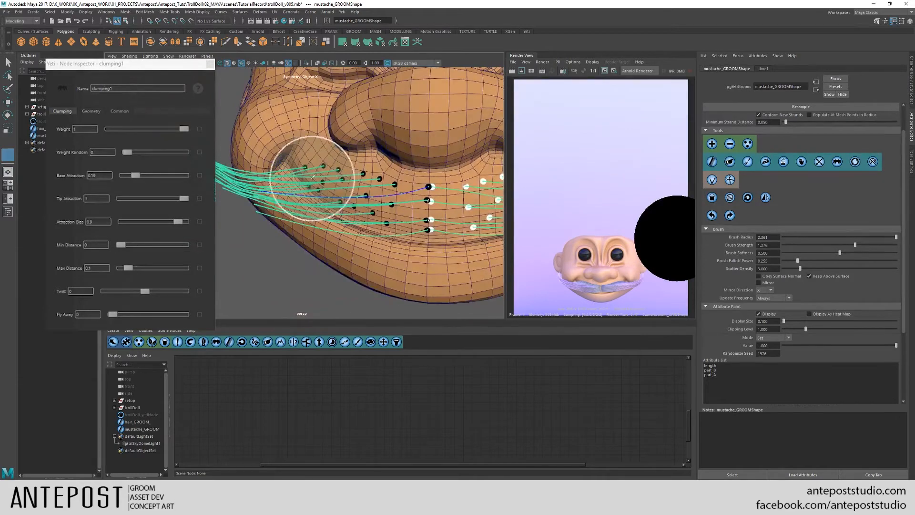
pyautogui.keyDown('alt'); pyautogui.moveTo(335, 195); pyautogui.dragTo(348, 187); pyautogui.keyUp('alt')
pyautogui.moveTo(395, 244); pyautogui.dragTo(359, 244)
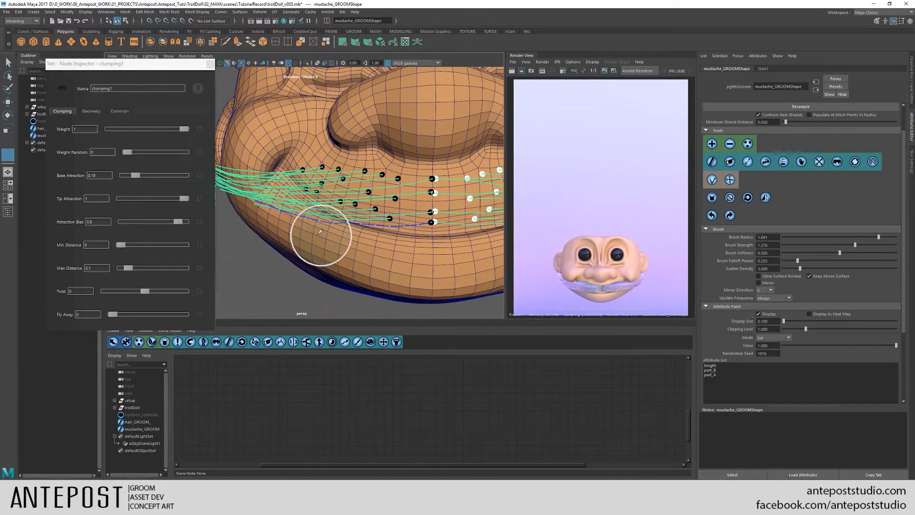
# - Comb the lowest center strand of the white-marked half along the lip and brush its neighboring strands toward the mustache tip
pyautogui.keyDown('alt'); pyautogui.moveTo(450, 195); pyautogui.dragTo(277, 194, button='middle'); pyautogui.keyUp('alt')
pyautogui.keyDown('alt'); pyautogui.moveTo(358, 240); pyautogui.dragTo(306, 250); pyautogui.keyUp('alt')
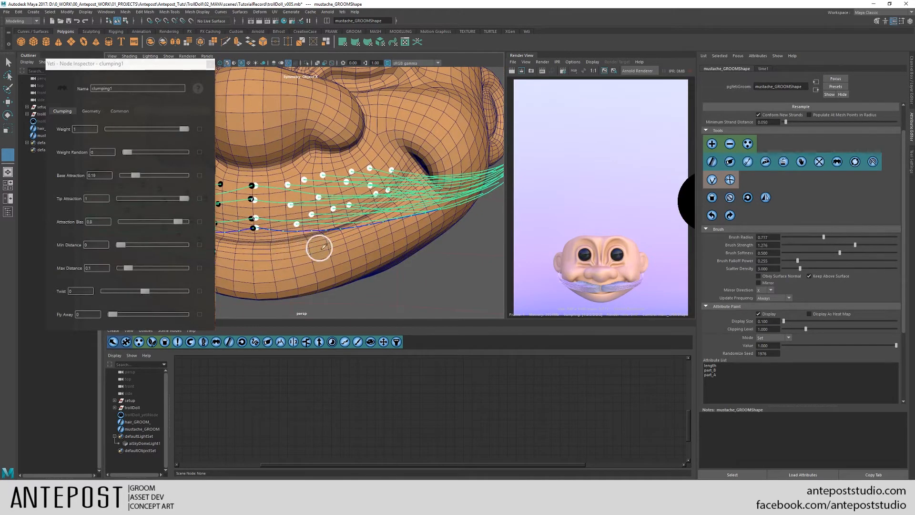
pyautogui.moveTo(372, 234)
pyautogui.mouseDown()
pyautogui.moveTo(411, 236)
pyautogui.moveTo(461, 204)
pyautogui.mouseUp()
pyautogui.keyDown('alt'); pyautogui.moveTo(426, 183); pyautogui.dragTo(384, 183, button='middle'); pyautogui.keyUp('alt')
pyautogui.moveTo(384, 183)
pyautogui.keyDown('alt'); pyautogui.mouseDown()
pyautogui.moveTo(388, 222)
pyautogui.moveTo(415, 237)
pyautogui.moveTo(359, 214)
pyautogui.moveTo(367, 229)
pyautogui.moveTo(415, 241)
pyautogui.moveTo(449, 225)
pyautogui.moveTo(451, 198)
pyautogui.moveTo(451, 230)
pyautogui.moveTo(497, 201)
pyautogui.moveTo(408, 224)
pyautogui.moveTo(462, 200)
pyautogui.mouseUp(); pyautogui.keyUp('alt')
pyautogui.moveTo(464, 158); pyautogui.dragTo(433, 153)
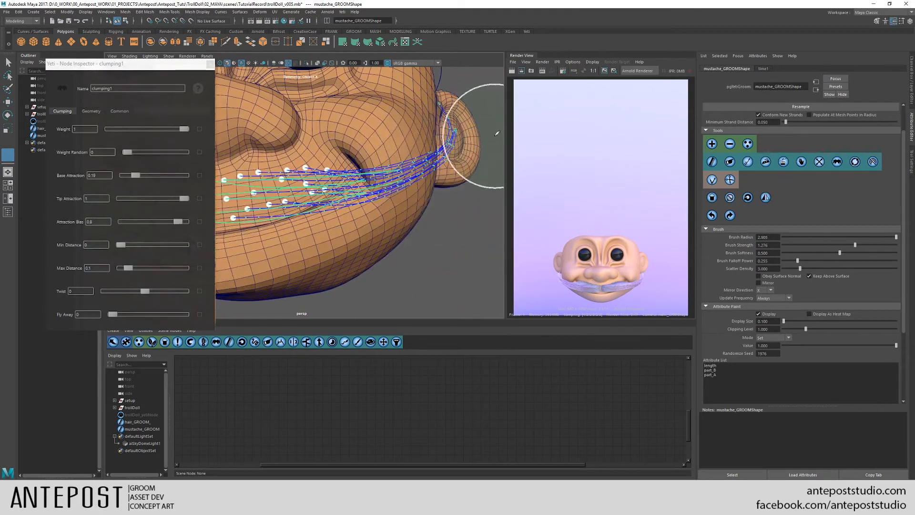
# - Viewing the face from above, select the black-marked half's front strands and comb them into a smooth, fuller profile
pyautogui.keyDown('alt'); pyautogui.moveTo(493, 137); pyautogui.dragTo(478, 164); pyautogui.keyUp('alt')
pyautogui.keyDown('alt'); pyautogui.moveTo(478, 163); pyautogui.dragTo(299, 127, button='right'); pyautogui.keyUp('alt')
pyautogui.moveTo(299, 128)
pyautogui.keyDown('alt'); pyautogui.mouseDown()
pyautogui.moveTo(364, 204)
pyautogui.moveTo(367, 224)
pyautogui.mouseUp(); pyautogui.keyUp('alt')
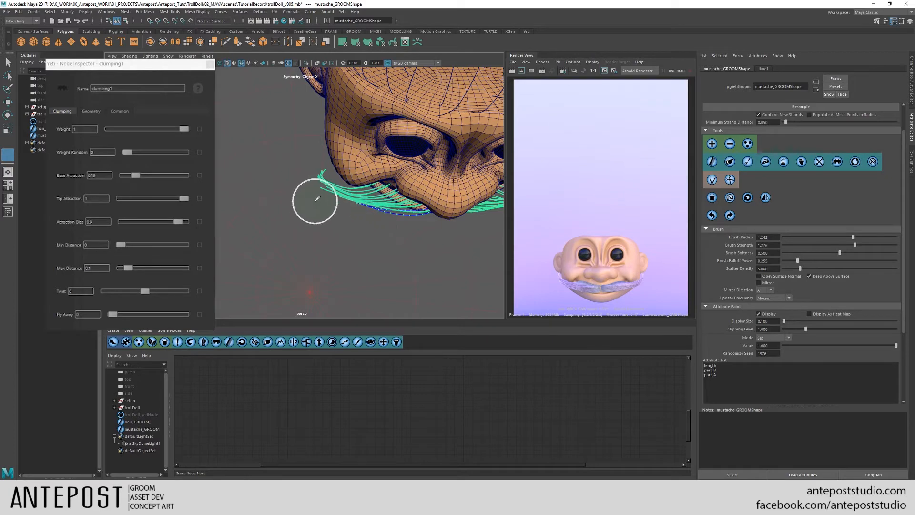
pyautogui.moveTo(337, 205)
pyautogui.keyDown('alt'); pyautogui.mouseDown()
pyautogui.moveTo(336, 251)
pyautogui.moveTo(398, 198)
pyautogui.moveTo(363, 196)
pyautogui.moveTo(371, 190)
pyautogui.mouseUp(); pyautogui.keyUp('alt')
pyautogui.keyDown('alt'); pyautogui.moveTo(394, 197); pyautogui.dragTo(412, 214, button='middle'); pyautogui.keyUp('alt')
pyautogui.keyDown('alt'); pyautogui.moveTo(413, 215); pyautogui.dragTo(441, 248, button='right'); pyautogui.keyUp('alt')
pyautogui.moveTo(419, 248)
pyautogui.keyDown('alt'); pyautogui.mouseDown()
pyautogui.moveTo(390, 262)
pyautogui.moveTo(403, 265)
pyautogui.moveTo(317, 249)
pyautogui.moveTo(318, 266)
pyautogui.moveTo(310, 233)
pyautogui.moveTo(262, 249)
pyautogui.moveTo(370, 268)
pyautogui.moveTo(321, 241)
pyautogui.mouseUp(); pyautogui.keyUp('alt')
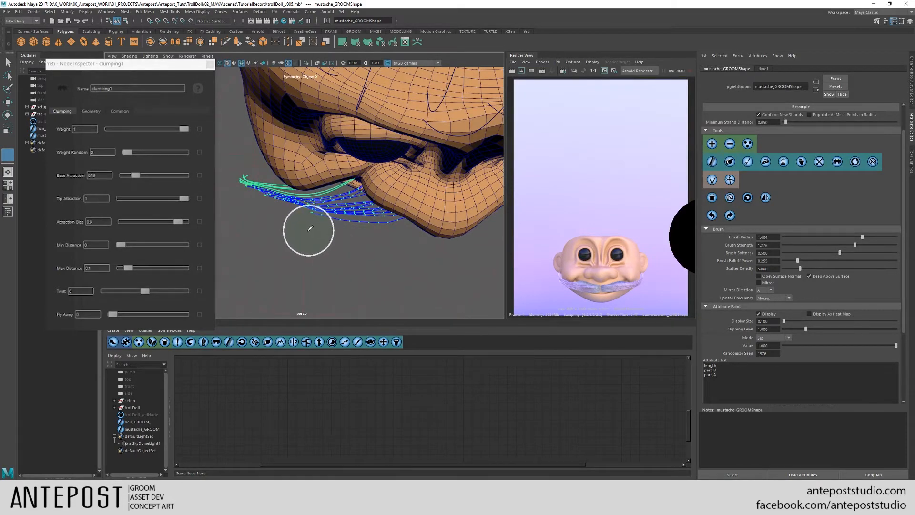
pyautogui.keyDown('alt'); pyautogui.moveTo(320, 216); pyautogui.dragTo(364, 196); pyautogui.keyUp('alt')
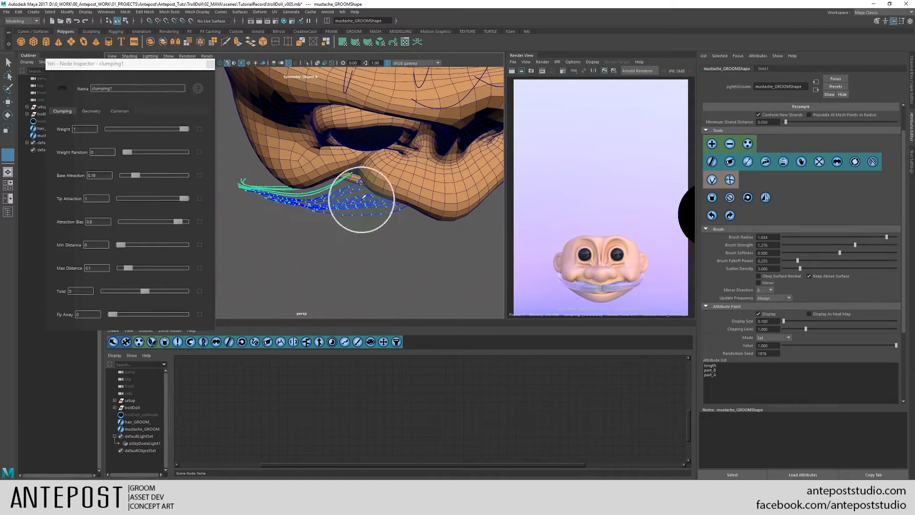
pyautogui.keyDown('alt'); pyautogui.moveTo(432, 245); pyautogui.dragTo(373, 253); pyautogui.keyUp('alt')
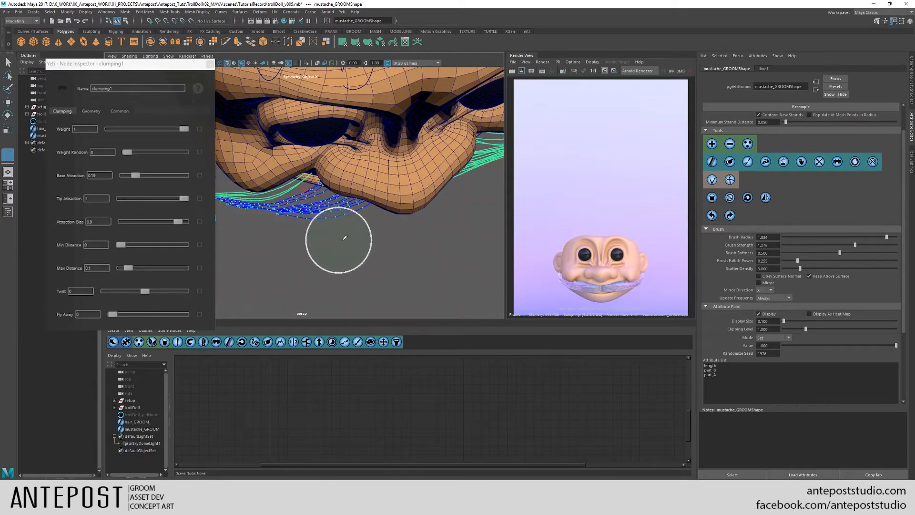
# - Select the white-marked half's strands and comb them from above and the front to match the other half's volume
pyautogui.keyDown('alt'); pyautogui.moveTo(381, 242); pyautogui.dragTo(414, 211); pyautogui.keyUp('alt')
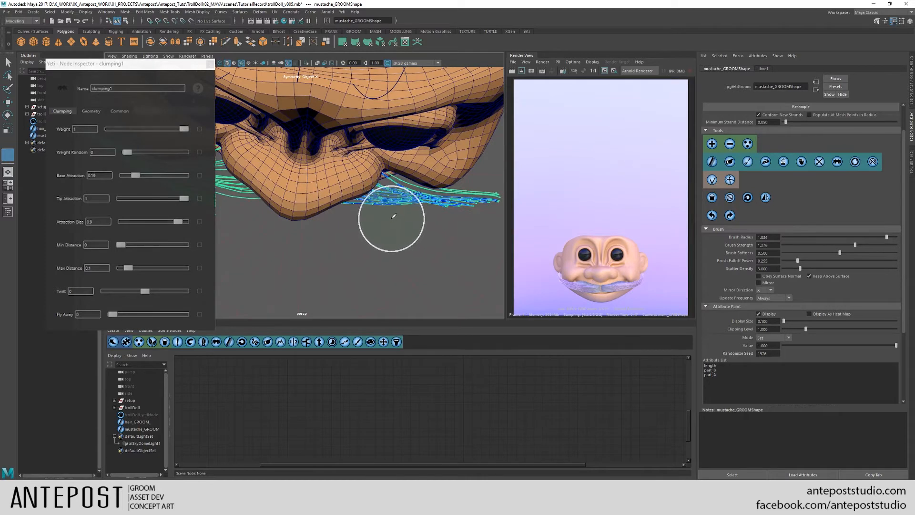
pyautogui.moveTo(367, 208); pyautogui.dragTo(421, 210)
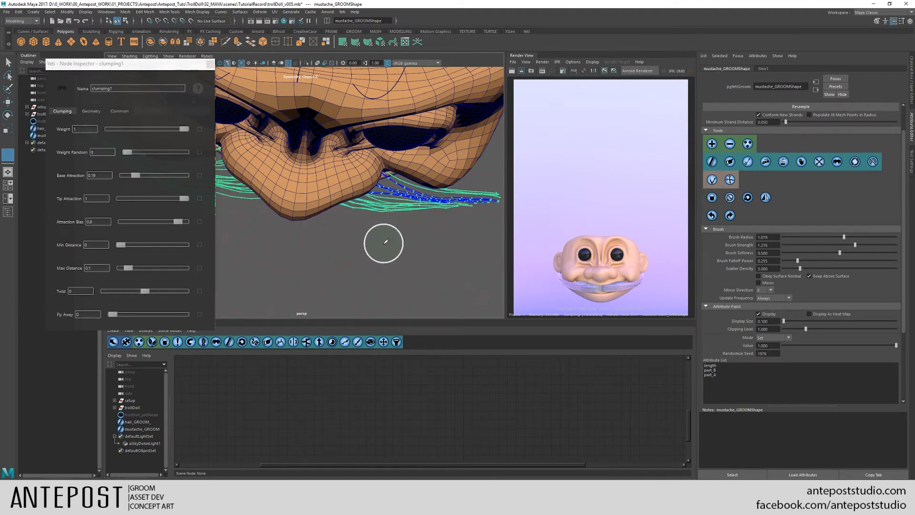
pyautogui.moveTo(389, 240)
pyautogui.keyDown('alt'); pyautogui.mouseDown()
pyautogui.moveTo(389, 226)
pyautogui.moveTo(394, 239)
pyautogui.mouseUp(); pyautogui.keyUp('alt')
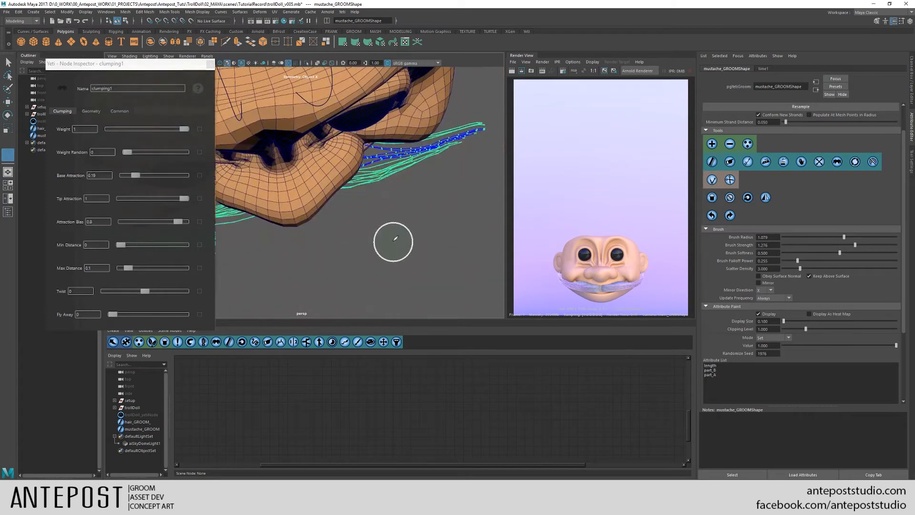
pyautogui.moveTo(381, 178)
pyautogui.keyDown('alt'); pyautogui.mouseDown()
pyautogui.moveTo(351, 204)
pyautogui.moveTo(372, 213)
pyautogui.mouseUp(); pyautogui.keyUp('alt')
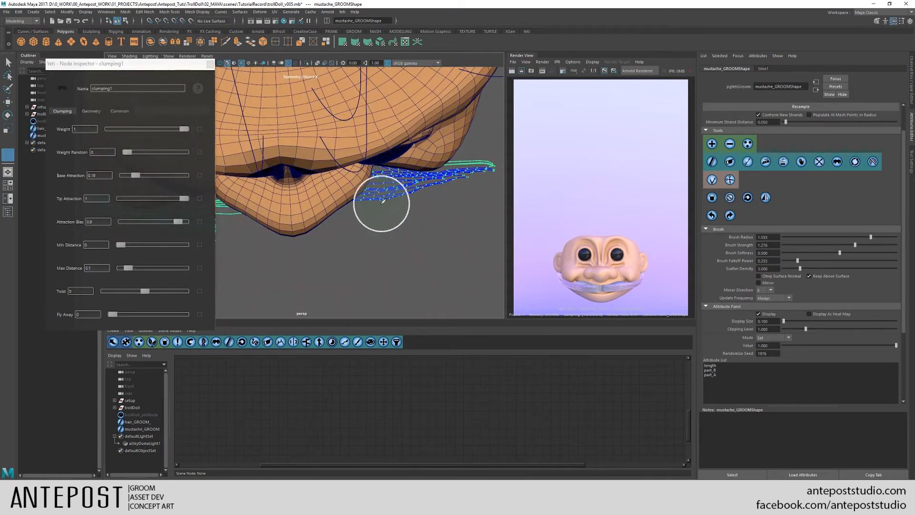
pyautogui.moveTo(453, 194)
pyautogui.keyDown('alt'); pyautogui.mouseDown()
pyautogui.moveTo(431, 223)
pyautogui.moveTo(443, 181)
pyautogui.moveTo(368, 198)
pyautogui.moveTo(378, 229)
pyautogui.moveTo(325, 215)
pyautogui.moveTo(347, 228)
pyautogui.mouseUp(); pyautogui.keyUp('alt')
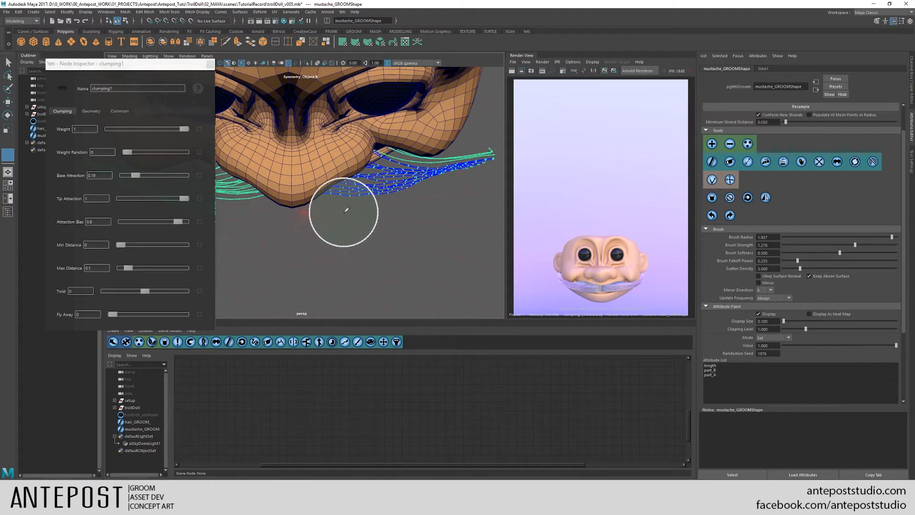
pyautogui.keyDown('alt'); pyautogui.moveTo(308, 225); pyautogui.dragTo(339, 267); pyautogui.keyUp('alt')
pyautogui.moveTo(310, 224)
pyautogui.mouseDown()
pyautogui.moveTo(298, 231)
pyautogui.moveTo(309, 225)
pyautogui.moveTo(303, 219)
pyautogui.mouseUp()
pyautogui.moveTo(394, 241)
pyautogui.keyDown('alt'); pyautogui.mouseDown()
pyautogui.moveTo(378, 241)
pyautogui.moveTo(453, 205)
pyautogui.moveTo(467, 172)
pyautogui.moveTo(438, 201)
pyautogui.moveTo(434, 190)
pyautogui.moveTo(355, 236)
pyautogui.mouseUp(); pyautogui.keyUp('alt')
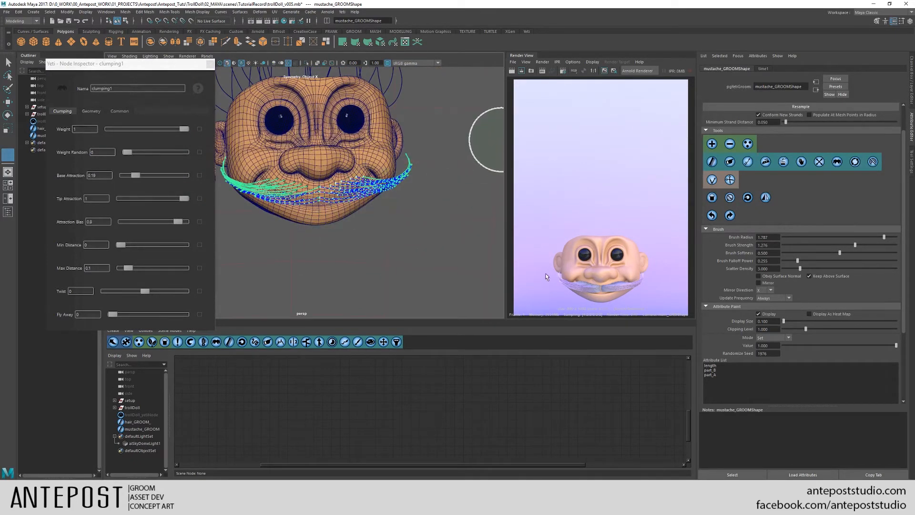
# - Mark a render region around the mustache, select the trollDoll Yeti node and render the updated groom
pyautogui.moveTo(549, 269); pyautogui.dragTo(648, 297)
pyautogui.click(522, 71)
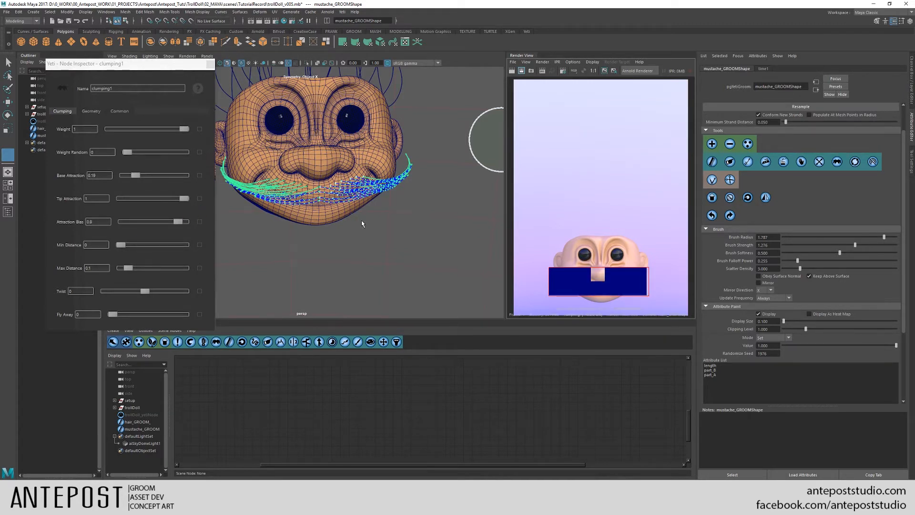
pyautogui.click(39, 121)
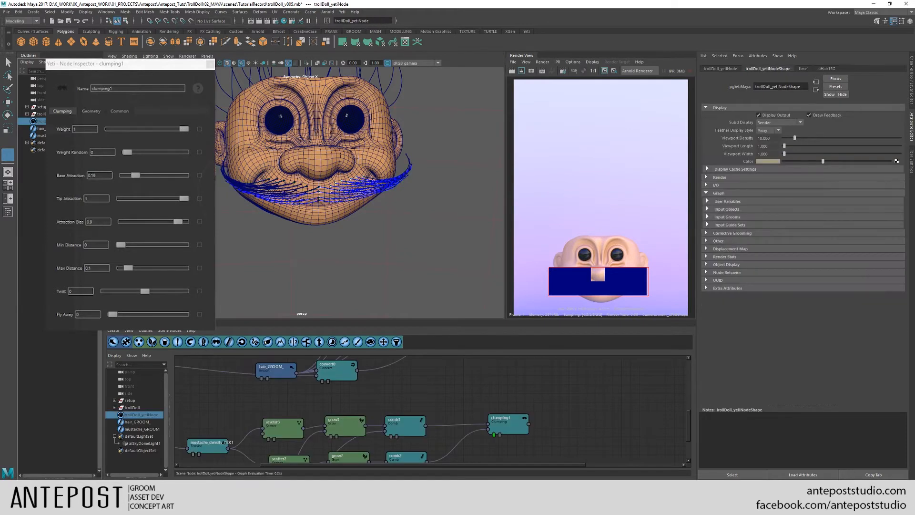
pyautogui.click(513, 71)
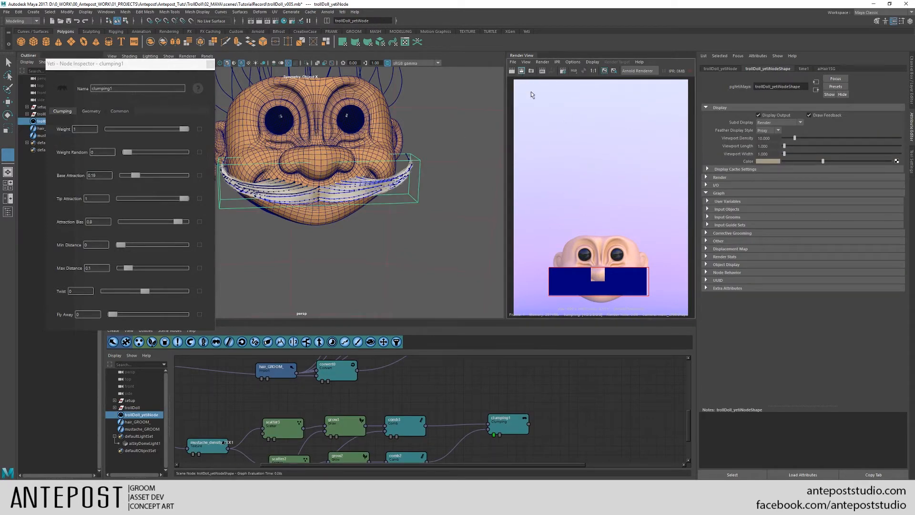
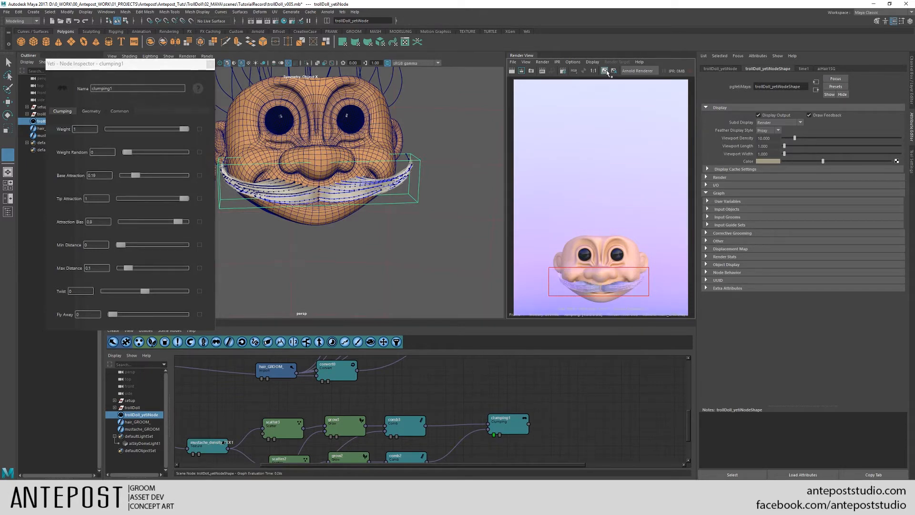
# - Examine the new render of the mustache up close, focusing on the center parting and the area below the nose
pyautogui.click(604, 71)
pyautogui.click(410, 227)
pyautogui.keyDown('alt'); pyautogui.moveTo(662, 236); pyautogui.dragTo(709, 292, button='right'); pyautogui.keyUp('alt')
pyautogui.keyDown('alt'); pyautogui.moveTo(558, 271); pyautogui.dragTo(546, 166, button='middle'); pyautogui.keyUp('alt')
pyautogui.keyDown('alt'); pyautogui.moveTo(552, 169); pyautogui.dragTo(641, 214, button='right'); pyautogui.keyUp('alt')
pyautogui.keyDown('alt'); pyautogui.moveTo(613, 204); pyautogui.dragTo(648, 212, button='middle'); pyautogui.keyUp('alt')
pyautogui.keyDown('alt'); pyautogui.moveTo(648, 211); pyautogui.dragTo(686, 228, button='right'); pyautogui.keyUp('alt')
pyautogui.keyDown('alt'); pyautogui.moveTo(627, 213); pyautogui.dragTo(621, 210, button='middle'); pyautogui.keyUp('alt')
pyautogui.moveTo(621, 210)
pyautogui.keyDown('alt'); pyautogui.mouseDown(button='right')
pyautogui.moveTo(660, 227)
pyautogui.moveTo(637, 214)
pyautogui.mouseUp(button='right'); pyautogui.keyUp('alt')
pyautogui.keyDown('alt'); pyautogui.moveTo(637, 215); pyautogui.dragTo(626, 216, button='middle'); pyautogui.keyUp('alt')
pyautogui.keyDown('alt'); pyautogui.moveTo(615, 217); pyautogui.dragTo(639, 231, button='right'); pyautogui.keyUp('alt')
pyautogui.keyDown('alt'); pyautogui.moveTo(618, 215); pyautogui.dragTo(608, 219, button='middle'); pyautogui.keyUp('alt')
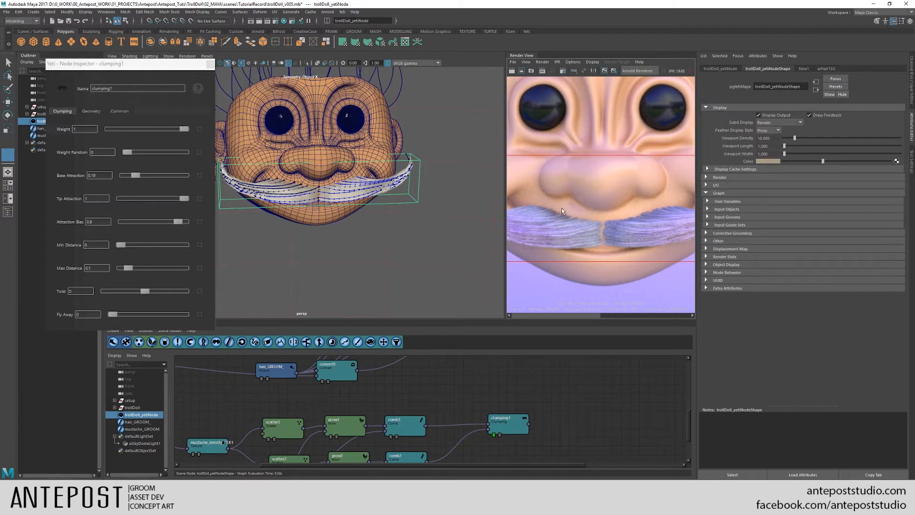
pyautogui.keyDown('alt'); pyautogui.moveTo(547, 210); pyautogui.dragTo(575, 186, button='right'); pyautogui.keyUp('alt')
pyautogui.keyDown('alt'); pyautogui.moveTo(575, 185); pyautogui.dragTo(582, 208, button='middle'); pyautogui.keyUp('alt')
pyautogui.keyDown('alt'); pyautogui.moveTo(582, 208); pyautogui.dragTo(614, 241, button='right'); pyautogui.keyUp('alt')
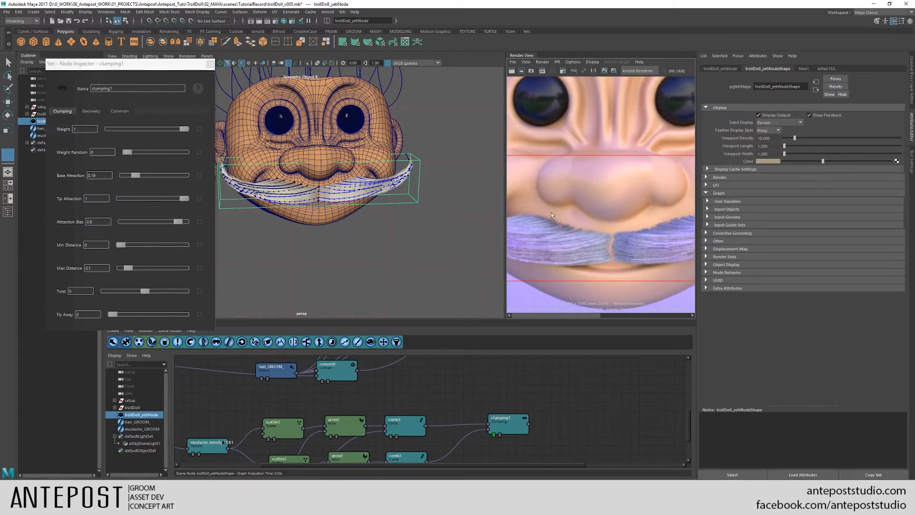
pyautogui.moveTo(598, 258)
pyautogui.keyDown('alt'); pyautogui.mouseDown(button='right')
pyautogui.moveTo(610, 265)
pyautogui.moveTo(606, 243)
pyautogui.mouseUp(button='right'); pyautogui.keyUp('alt')
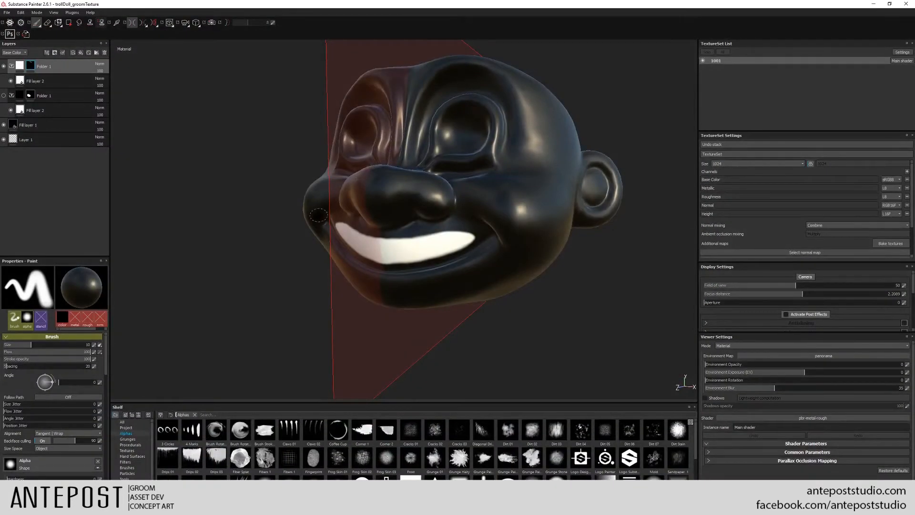
# - Switch to Substance Painter, frame the mustache density mask from the front and set the brush's grayscale to white
pyautogui.keyDown('alt'); pyautogui.moveTo(188, 207); pyautogui.dragTo(432, 224); pyautogui.keyUp('alt')
pyautogui.keyDown('alt'); pyautogui.moveTo(432, 225); pyautogui.dragTo(629, 279, button='right'); pyautogui.keyUp('alt')
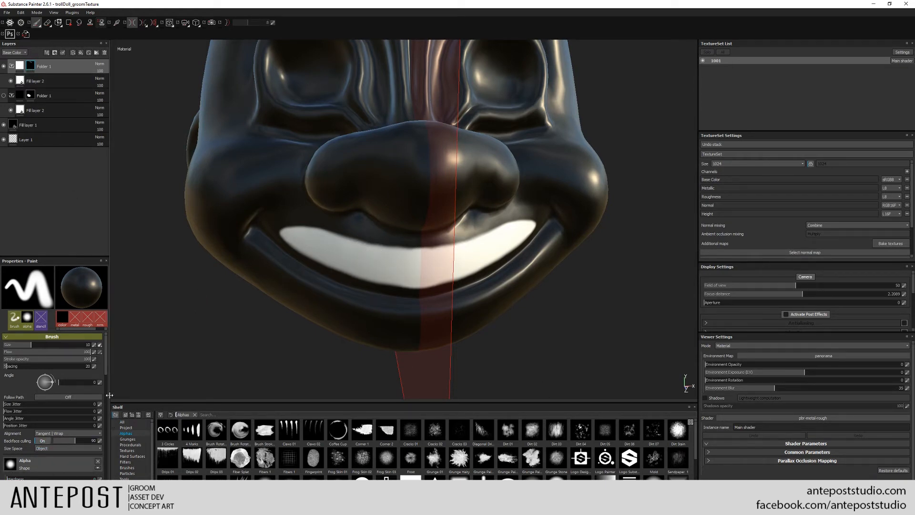
pyautogui.scroll(-3, 106, 383)
pyautogui.moveTo(105, 383); pyautogui.dragTo(105, 406)
pyautogui.click(89, 393)
# - Refine the upper edge of the mustache density mask beneath the nose with alternating white and black brush strokes
pyautogui.moveTo(395, 235); pyautogui.dragTo(436, 238)
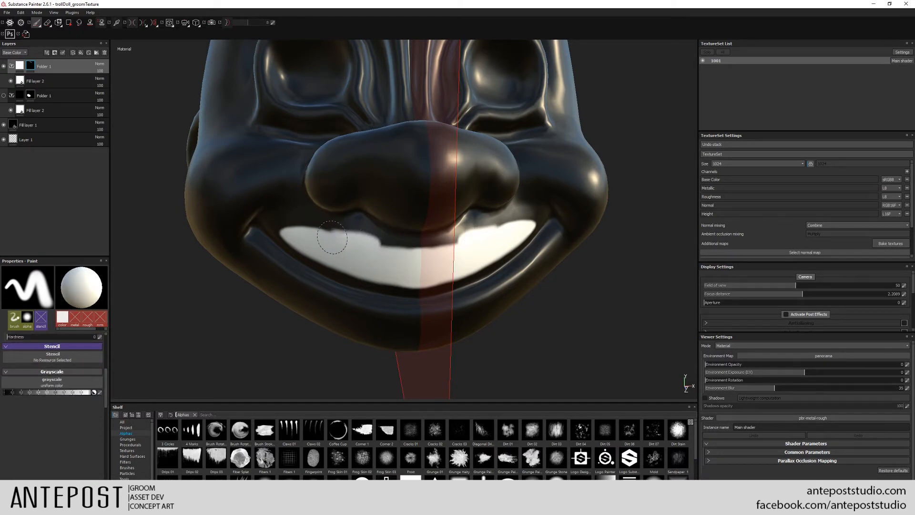
pyautogui.press('x')
pyautogui.click(377, 251)
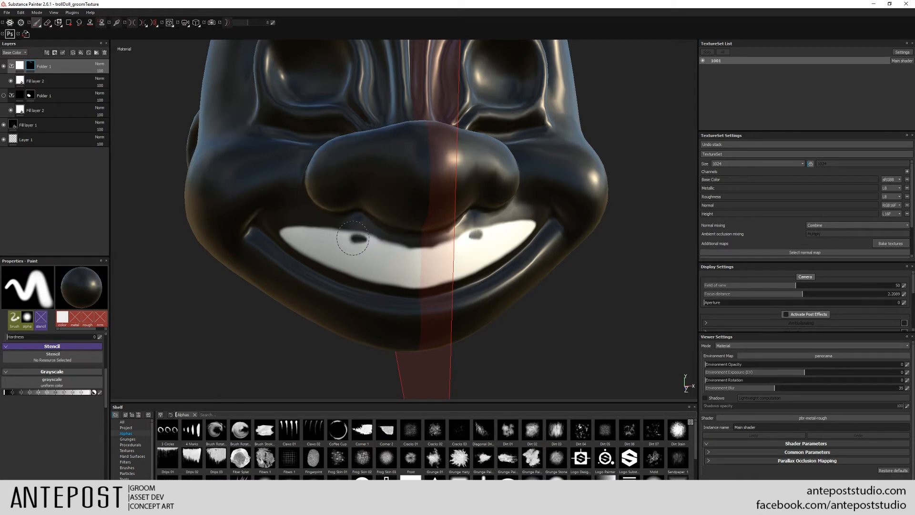
pyautogui.press('x')
pyautogui.click(370, 243)
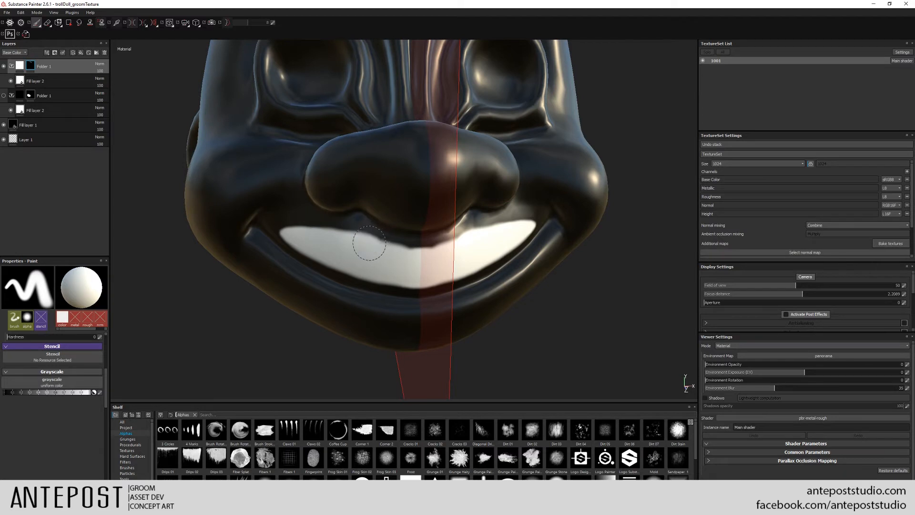
pyautogui.moveTo(324, 237); pyautogui.dragTo(313, 240)
pyautogui.moveTo(398, 254)
pyautogui.mouseDown()
pyautogui.moveTo(367, 245)
pyautogui.moveTo(418, 258)
pyautogui.moveTo(375, 246)
pyautogui.moveTo(376, 262)
pyautogui.moveTo(351, 247)
pyautogui.moveTo(427, 254)
pyautogui.moveTo(347, 248)
pyautogui.moveTo(533, 247)
pyautogui.mouseUp()
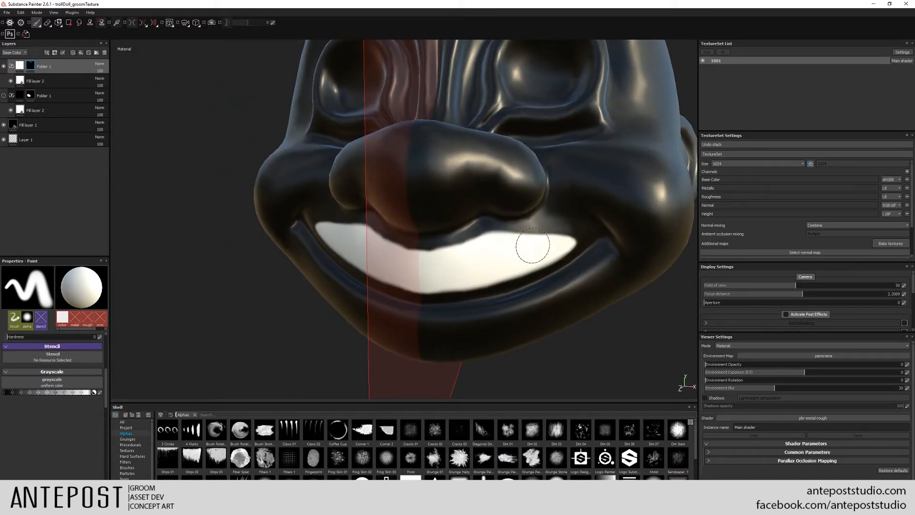
pyautogui.moveTo(435, 261)
pyautogui.keyDown('alt'); pyautogui.mouseDown()
pyautogui.moveTo(515, 263)
pyautogui.moveTo(427, 266)
pyautogui.mouseUp(); pyautogui.keyUp('alt')
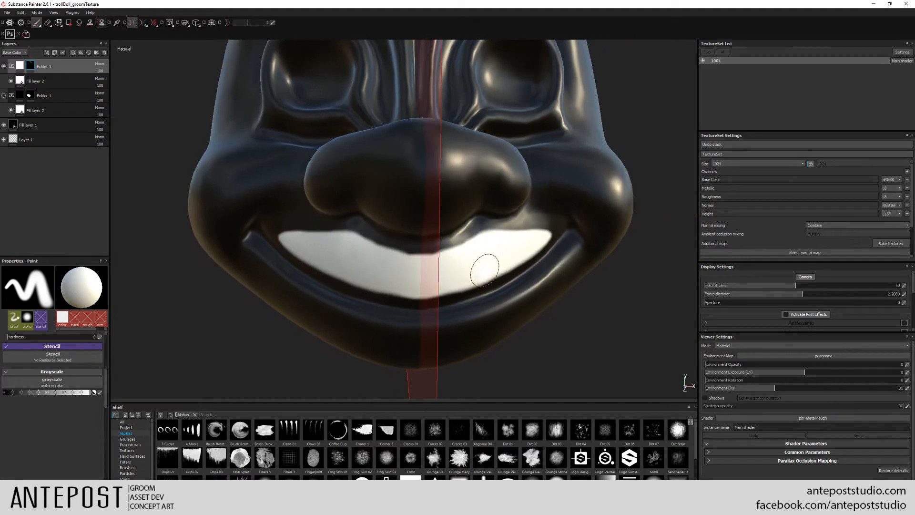
pyautogui.click(5, 13)
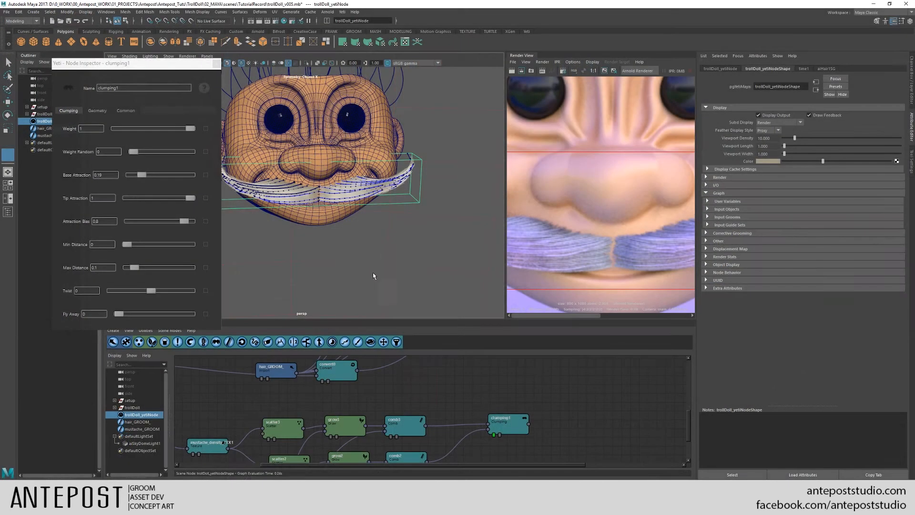
# - Switch to Maya and examine the mustache fur from several angles, focusing on the center parting and the upper edge beneath the nostrils
pyautogui.scroll(6, 315, 254)
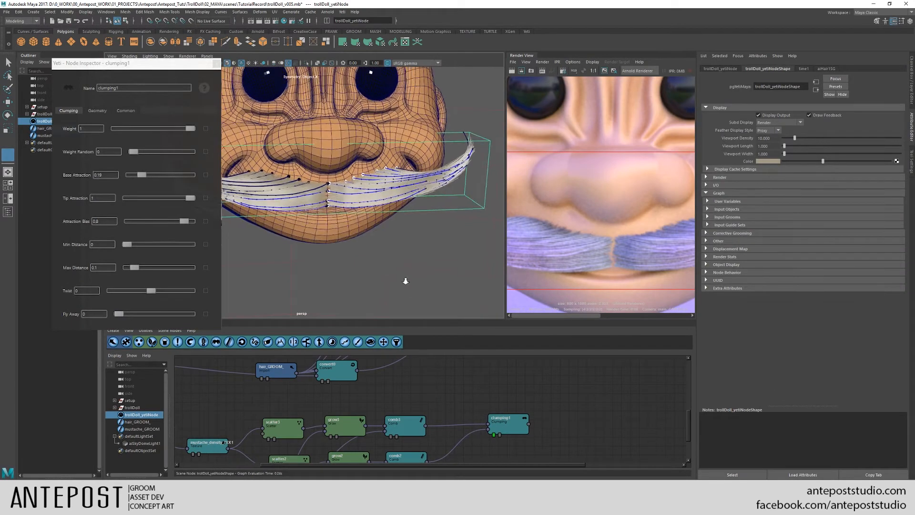
pyautogui.scroll(3, 393, 275)
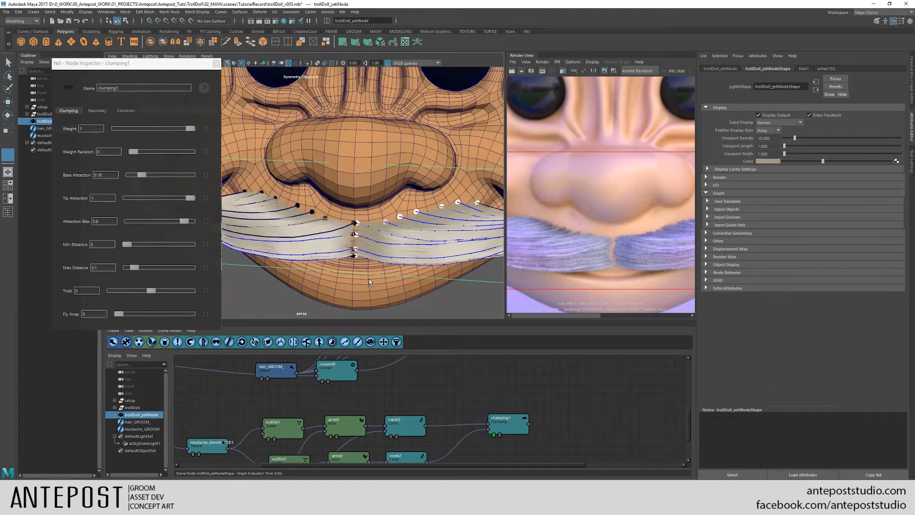
pyautogui.keyDown('alt'); pyautogui.moveTo(355, 273); pyautogui.dragTo(313, 231); pyautogui.keyUp('alt')
pyautogui.click(392, 434)
pyautogui.click(493, 434)
pyautogui.keyDown('alt'); pyautogui.moveTo(371, 226); pyautogui.dragTo(305, 231); pyautogui.keyUp('alt')
pyautogui.keyDown('alt'); pyautogui.moveTo(286, 214); pyautogui.dragTo(355, 212, button='middle'); pyautogui.keyUp('alt')
pyautogui.keyDown('alt'); pyautogui.moveTo(355, 212); pyautogui.dragTo(367, 206, button='right'); pyautogui.keyUp('alt')
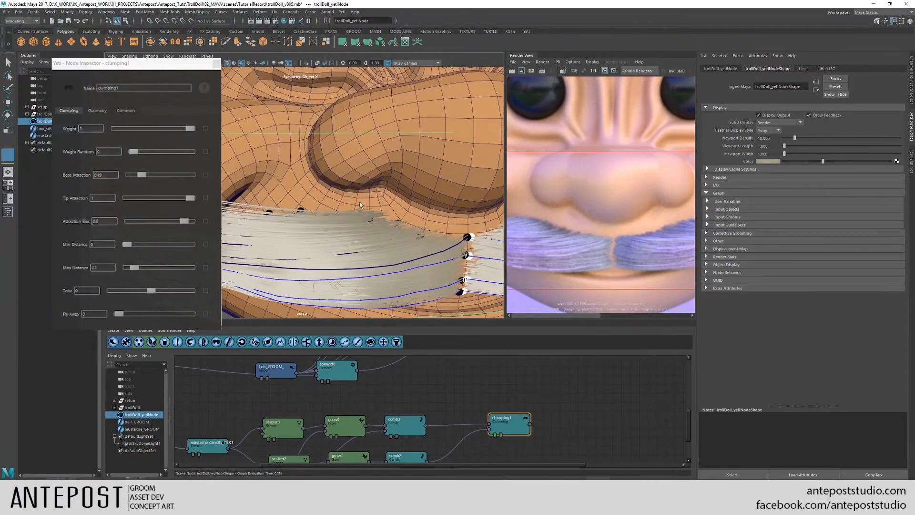
pyautogui.keyDown('alt'); pyautogui.moveTo(401, 233); pyautogui.dragTo(382, 236); pyautogui.keyUp('alt')
pyautogui.keyDown('alt'); pyautogui.moveTo(403, 236); pyautogui.dragTo(373, 190, button='right'); pyautogui.keyUp('alt')
pyautogui.keyDown('alt'); pyautogui.moveTo(374, 190); pyautogui.dragTo(345, 260); pyautogui.keyUp('alt')
pyautogui.keyDown('alt'); pyautogui.moveTo(315, 225); pyautogui.dragTo(369, 219); pyautogui.keyUp('alt')
pyautogui.keyDown('alt'); pyautogui.moveTo(369, 219); pyautogui.dragTo(418, 264, button='right'); pyautogui.keyUp('alt')
pyautogui.keyDown('alt'); pyautogui.moveTo(418, 265); pyautogui.dragTo(363, 210); pyautogui.keyUp('alt')
pyautogui.keyDown('alt'); pyautogui.moveTo(363, 211); pyautogui.dragTo(335, 232, button='right'); pyautogui.keyUp('alt')
pyautogui.keyDown('alt'); pyautogui.moveTo(278, 229); pyautogui.dragTo(379, 246); pyautogui.keyUp('alt')
pyautogui.keyDown('alt'); pyautogui.moveTo(246, 239); pyautogui.dragTo(403, 236); pyautogui.keyUp('alt')
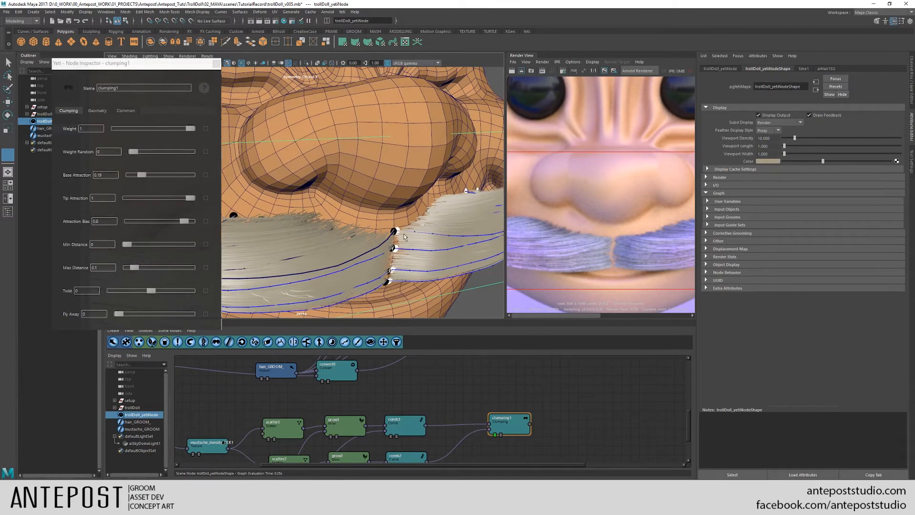
pyautogui.keyDown('alt'); pyautogui.moveTo(384, 255); pyautogui.dragTo(358, 244, button='right'); pyautogui.keyUp('alt')
pyautogui.keyDown('alt'); pyautogui.moveTo(329, 238); pyautogui.dragTo(358, 234); pyautogui.keyUp('alt')
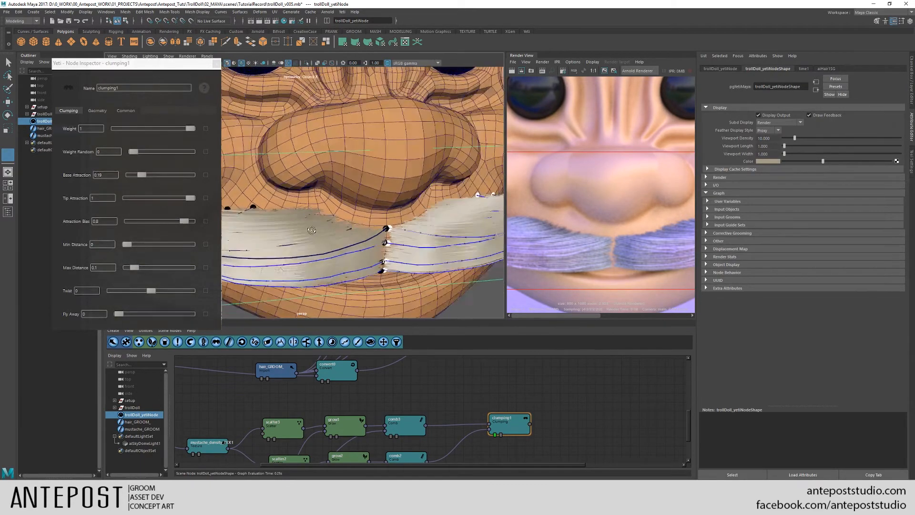
pyautogui.keyDown('alt'); pyautogui.moveTo(359, 234); pyautogui.dragTo(377, 229, button='right'); pyautogui.keyUp('alt')
pyautogui.keyDown('alt'); pyautogui.moveTo(343, 227); pyautogui.dragTo(387, 222); pyautogui.keyUp('alt')
pyautogui.keyDown('alt'); pyautogui.moveTo(387, 221); pyautogui.dragTo(365, 210, button='right'); pyautogui.keyUp('alt')
pyautogui.keyDown('alt'); pyautogui.moveTo(364, 209); pyautogui.dragTo(388, 200); pyautogui.keyUp('alt')
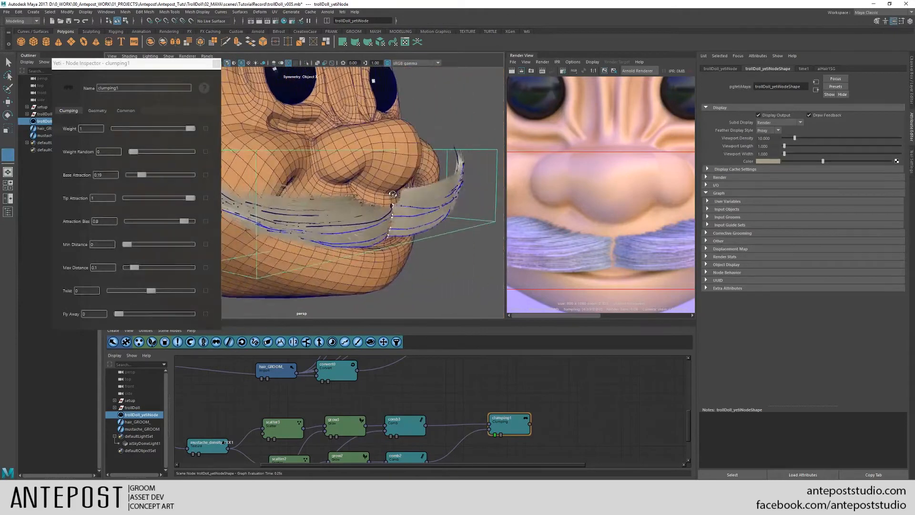
pyautogui.keyDown('alt'); pyautogui.moveTo(372, 239); pyautogui.dragTo(402, 247, button='right'); pyautogui.keyUp('alt')
pyautogui.keyDown('alt'); pyautogui.moveTo(402, 247); pyautogui.dragTo(367, 205); pyautogui.keyUp('alt')
pyautogui.keyDown('alt'); pyautogui.moveTo(367, 204); pyautogui.dragTo(456, 205, button='right'); pyautogui.keyUp('alt')
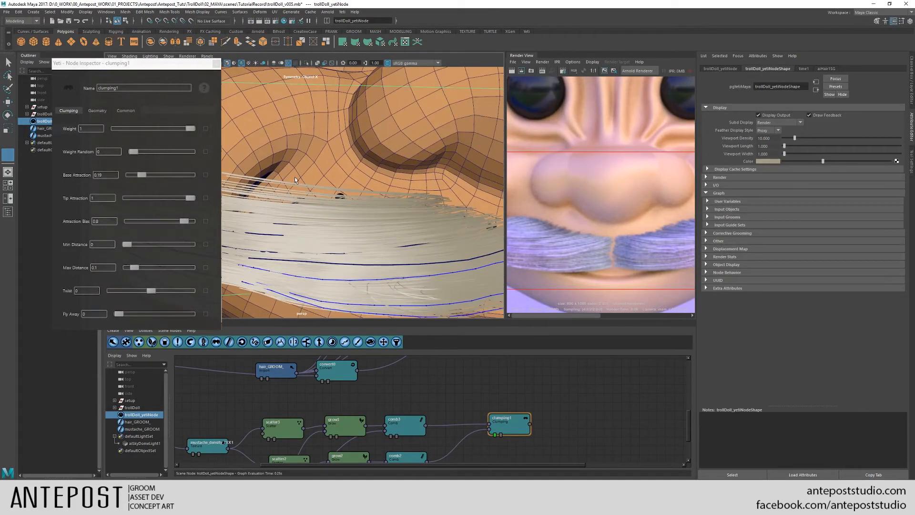
pyautogui.keyDown('alt'); pyautogui.moveTo(385, 195); pyautogui.dragTo(353, 183); pyautogui.keyUp('alt')
pyautogui.keyDown('alt'); pyautogui.moveTo(353, 184); pyautogui.dragTo(368, 180, button='right'); pyautogui.keyUp('alt')
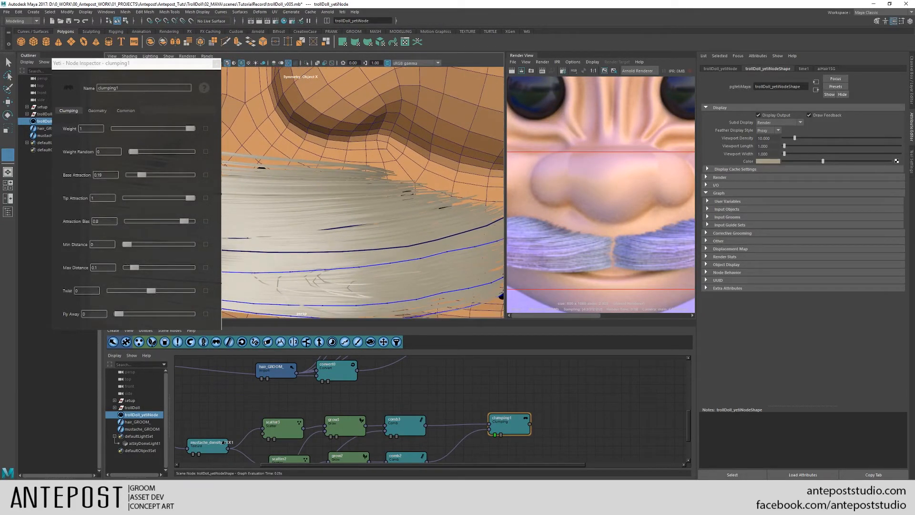
# - Hide the trollDoll Yeti node and add new mustache_GROOM guide strands along the upper edge beneath the nose
pyautogui.hotkey('ctrl', 'h')
pyautogui.click(44, 135)
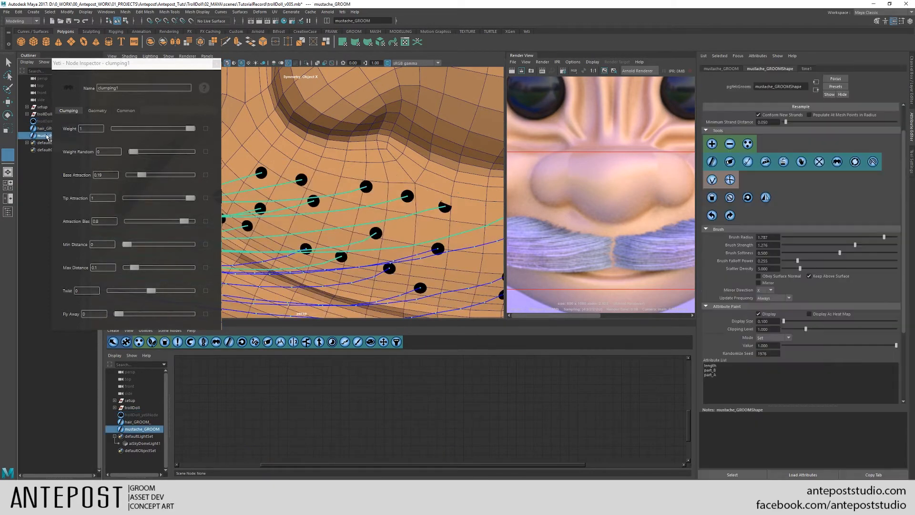
pyautogui.click(712, 144)
pyautogui.keyDown('alt'); pyautogui.moveTo(440, 188); pyautogui.dragTo(398, 186, button='right'); pyautogui.keyUp('alt')
pyautogui.moveTo(357, 185)
pyautogui.mouseDown()
pyautogui.moveTo(305, 175)
pyautogui.moveTo(332, 177)
pyautogui.moveTo(318, 175)
pyautogui.mouseUp()
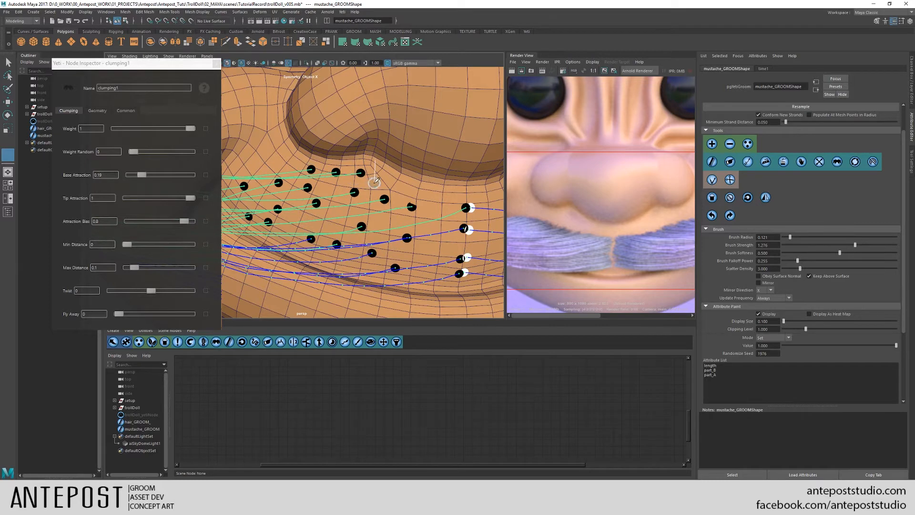
pyautogui.click(376, 178)
pyautogui.keyDown('alt'); pyautogui.moveTo(414, 174); pyautogui.dragTo(350, 174, button='right'); pyautogui.keyUp('alt')
pyautogui.keyDown('alt'); pyautogui.moveTo(351, 175); pyautogui.dragTo(450, 179, button='middle'); pyautogui.keyUp('alt')
# - Limit the strand selection to the new upper-edge strands and mirror them to the other half of the mustache
pyautogui.click(711, 179)
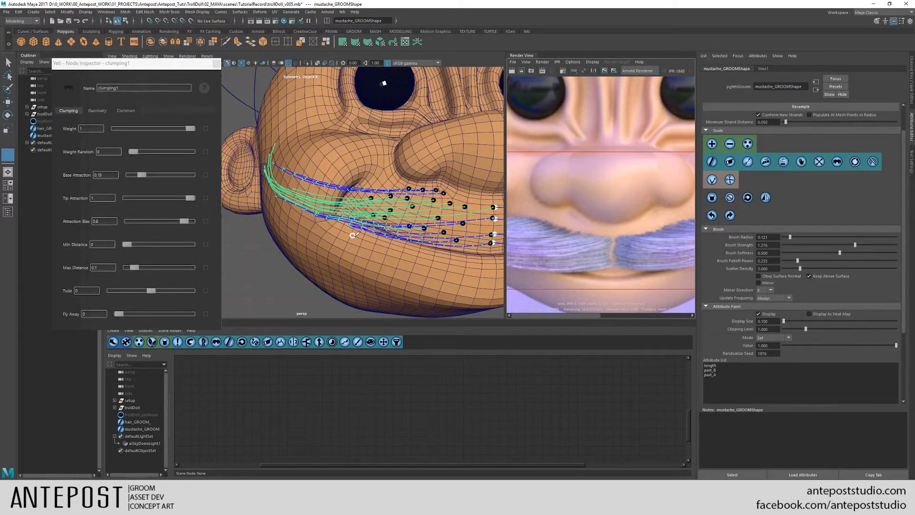
pyautogui.moveTo(323, 162)
pyautogui.mouseDown()
pyautogui.moveTo(379, 166)
pyautogui.moveTo(282, 162)
pyautogui.moveTo(244, 178)
pyautogui.mouseUp()
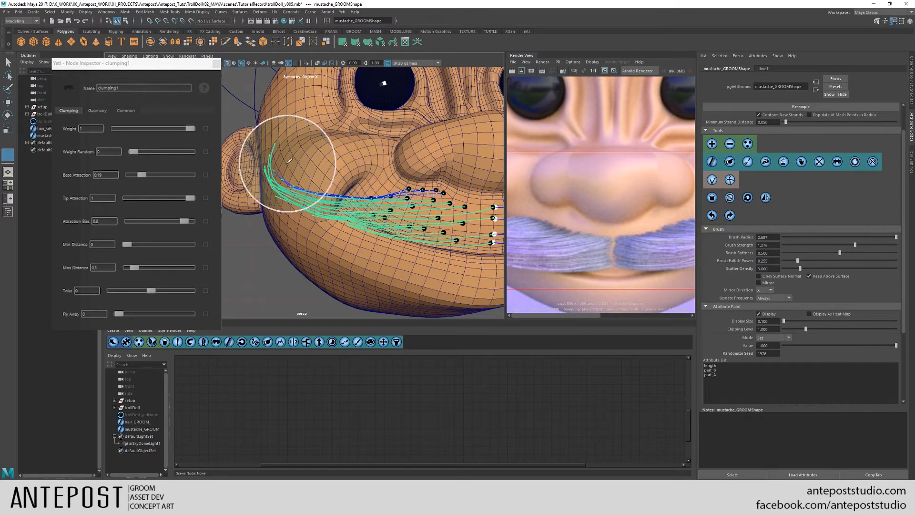
pyautogui.moveTo(413, 143)
pyautogui.keyDown('alt'); pyautogui.mouseDown()
pyautogui.moveTo(396, 133)
pyautogui.moveTo(453, 171)
pyautogui.moveTo(286, 123)
pyautogui.moveTo(474, 174)
pyautogui.mouseUp(); pyautogui.keyUp('alt')
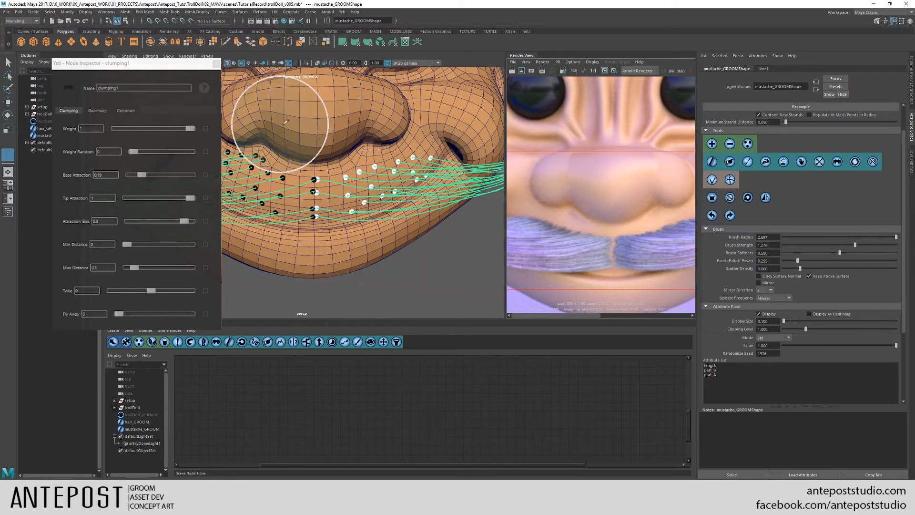
pyautogui.keyDown('alt'); pyautogui.moveTo(286, 143); pyautogui.dragTo(469, 174); pyautogui.keyUp('alt')
pyautogui.moveTo(414, 164)
pyautogui.mouseDown()
pyautogui.moveTo(394, 160)
pyautogui.moveTo(488, 158)
pyautogui.mouseUp()
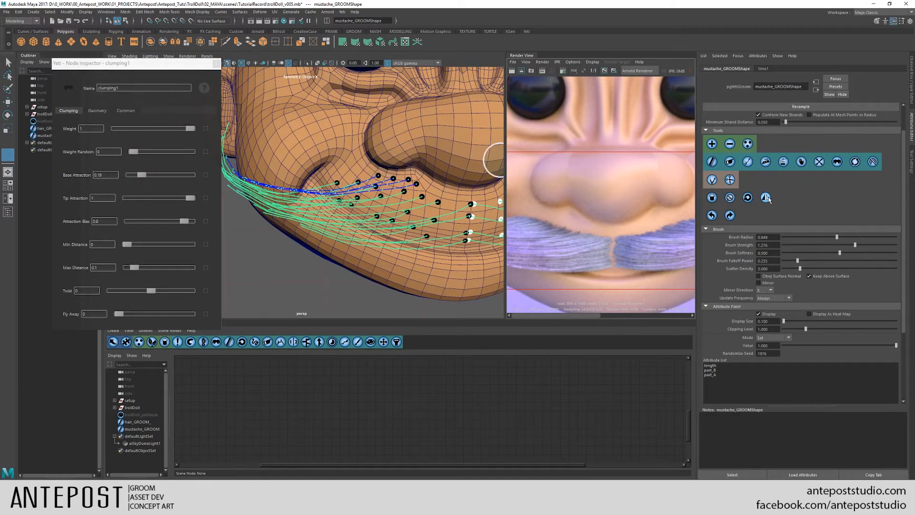
pyautogui.keyDown('alt'); pyautogui.moveTo(433, 145); pyautogui.dragTo(389, 170); pyautogui.keyUp('alt')
pyautogui.keyDown('alt'); pyautogui.moveTo(390, 169); pyautogui.dragTo(453, 176, button='right'); pyautogui.keyUp('alt')
pyautogui.keyDown('alt'); pyautogui.moveTo(453, 176); pyautogui.dragTo(396, 161, button='middle'); pyautogui.keyUp('alt')
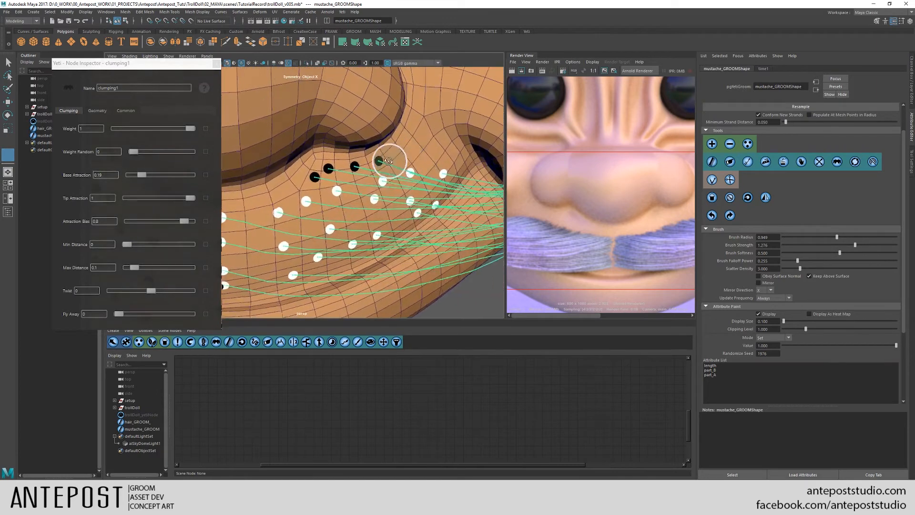
# - Compare the part_A and part_B attributes and paint part_B at value 1 on the newly mirrored strands beneath the nostril
pyautogui.keyDown('alt'); pyautogui.moveTo(395, 159); pyautogui.dragTo(393, 150); pyautogui.keyUp('alt')
pyautogui.click(722, 375)
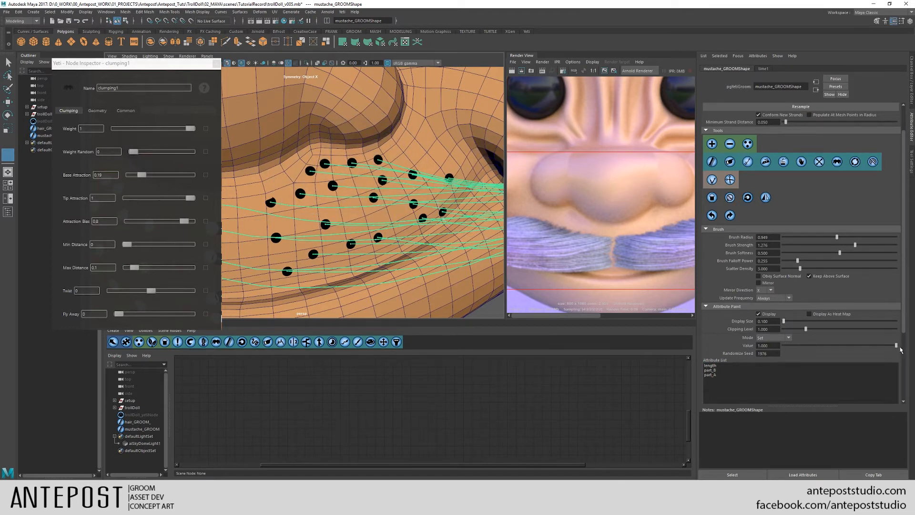
pyautogui.click(710, 374)
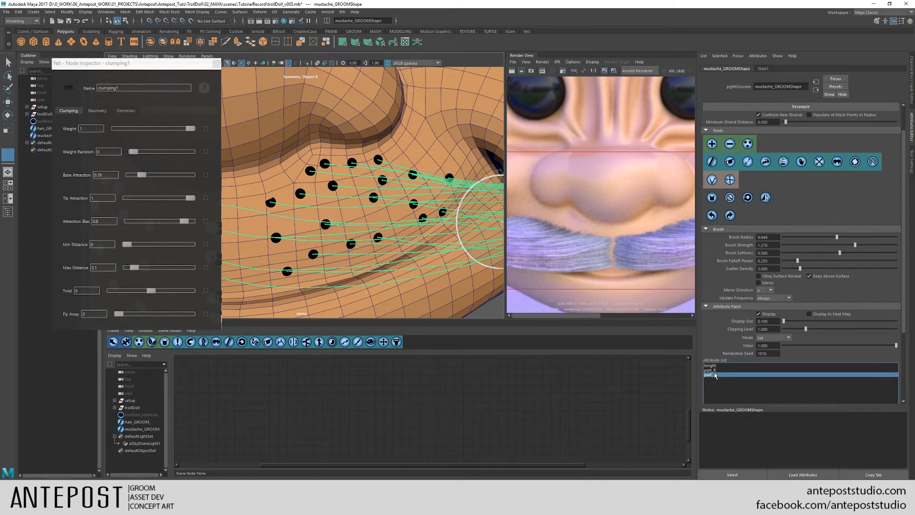
pyautogui.click(714, 370)
pyautogui.click(713, 370)
pyautogui.click(713, 375)
pyautogui.click(321, 172)
pyautogui.keyDown('alt'); pyautogui.moveTo(392, 158); pyautogui.dragTo(345, 153); pyautogui.keyUp('alt')
pyautogui.keyDown('alt'); pyautogui.moveTo(345, 153); pyautogui.dragTo(388, 121, button='right'); pyautogui.keyUp('alt')
pyautogui.keyDown('alt'); pyautogui.moveTo(388, 121); pyautogui.dragTo(228, 124); pyautogui.keyUp('alt')
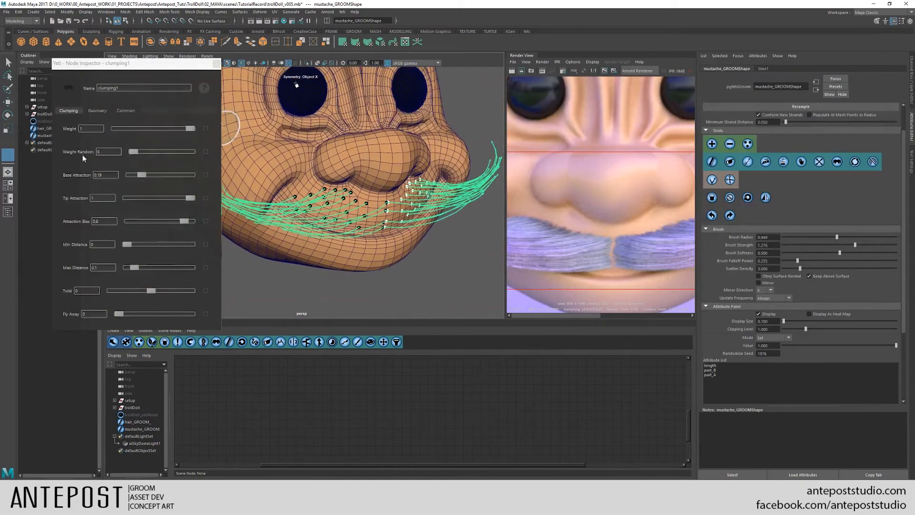
# - Show the trollDoll Yeti node, check the mustache fur up close and hide the node again
pyautogui.click(44, 123)
pyautogui.hotkey('shift', 'h')
pyautogui.keyDown('alt'); pyautogui.moveTo(328, 167); pyautogui.dragTo(410, 178, button='right'); pyautogui.keyUp('alt')
pyautogui.moveTo(410, 179)
pyautogui.keyDown('alt'); pyautogui.mouseDown()
pyautogui.moveTo(381, 170)
pyautogui.moveTo(413, 174)
pyautogui.moveTo(386, 220)
pyautogui.moveTo(381, 88)
pyautogui.moveTo(387, 128)
pyautogui.moveTo(471, 156)
pyautogui.moveTo(414, 185)
pyautogui.mouseUp(); pyautogui.keyUp('alt')
pyautogui.click(44, 129)
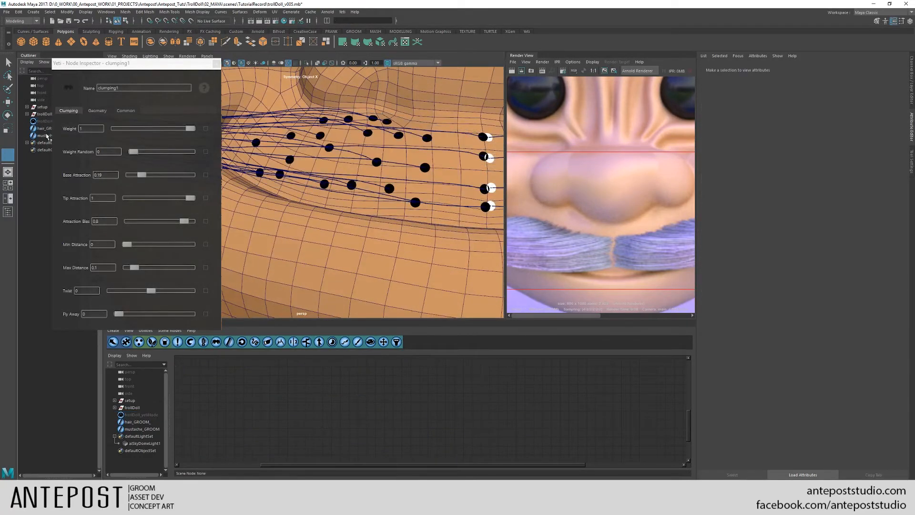
# - Select mustache_GROOM and add a column of new guide strands in the gap beside the center parting
pyautogui.click(46, 136)
pyautogui.keyDown('alt'); pyautogui.moveTo(452, 202); pyautogui.dragTo(389, 220, button='middle'); pyautogui.keyUp('alt')
pyautogui.keyDown('alt'); pyautogui.moveTo(389, 220); pyautogui.dragTo(413, 219, button='right'); pyautogui.keyUp('alt')
pyautogui.click(712, 144)
pyautogui.moveTo(417, 191); pyautogui.dragTo(362, 193)
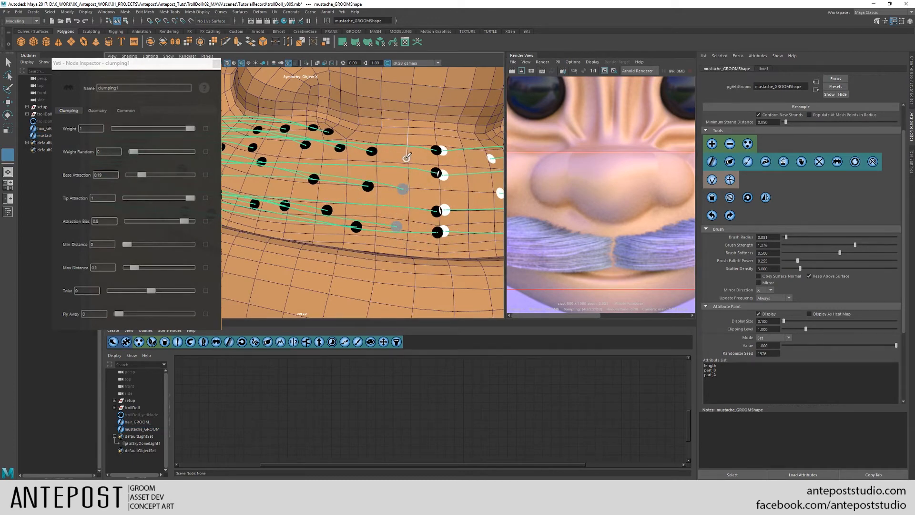
# - Select the new strands beside the parting and comb them from above to follow the volume of the neighboring strands
pyautogui.keyDown('alt'); pyautogui.moveTo(398, 170); pyautogui.dragTo(418, 122); pyautogui.keyUp('alt')
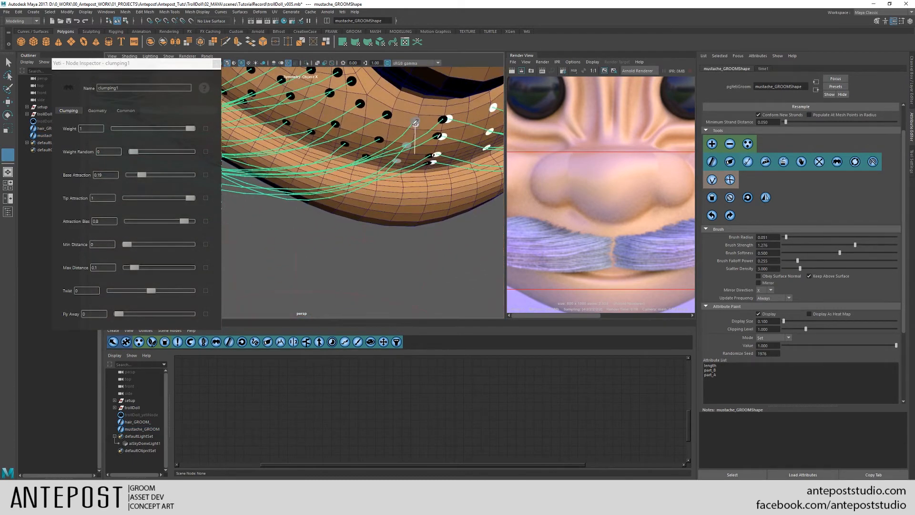
pyautogui.click(711, 184)
pyautogui.keyDown('alt'); pyautogui.moveTo(363, 147); pyautogui.dragTo(315, 144, button='right'); pyautogui.keyUp('alt')
pyautogui.moveTo(315, 143)
pyautogui.mouseDown()
pyautogui.moveTo(337, 143)
pyautogui.moveTo(294, 198)
pyautogui.moveTo(323, 208)
pyautogui.mouseUp()
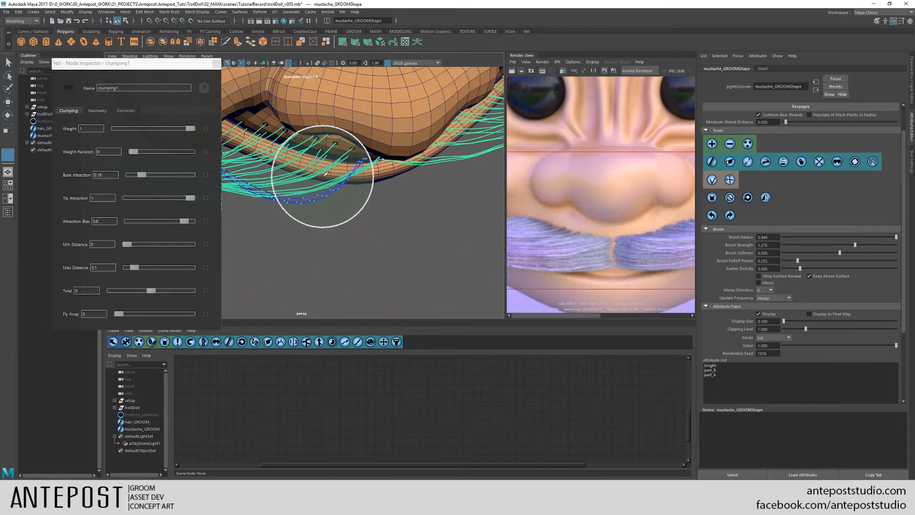
pyautogui.moveTo(265, 174)
pyautogui.keyDown('alt'); pyautogui.mouseDown()
pyautogui.moveTo(409, 184)
pyautogui.moveTo(388, 192)
pyautogui.mouseUp(); pyautogui.keyUp('alt')
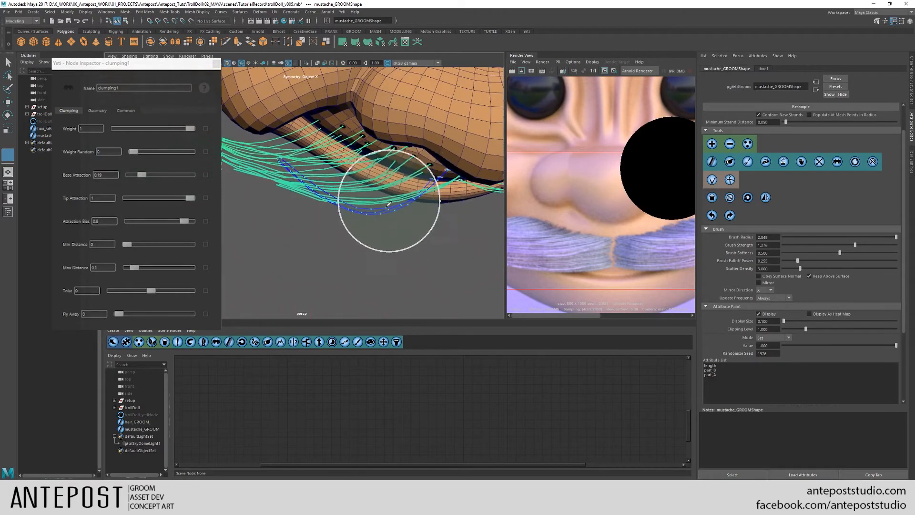
pyautogui.moveTo(383, 227); pyautogui.dragTo(416, 238)
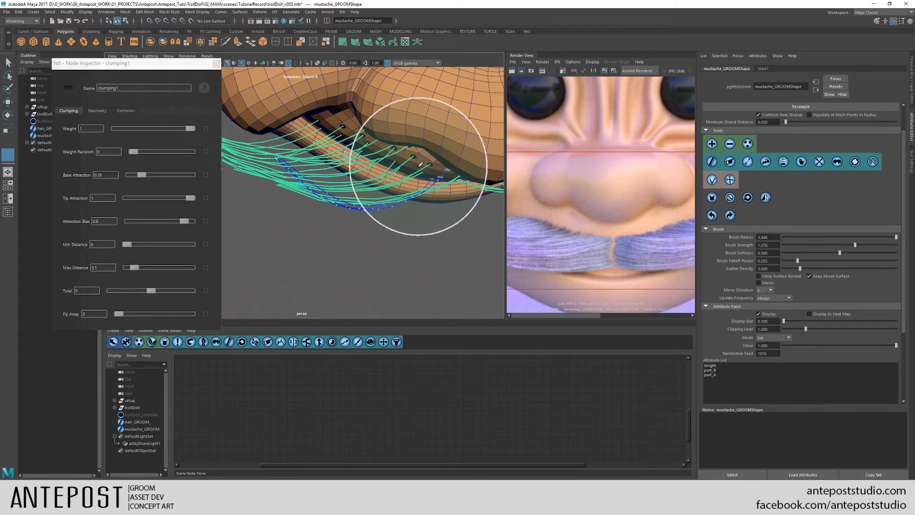
# - Mirror the combed strands beside the parting to the other half and check both sides from above and the front
pyautogui.keyDown('alt'); pyautogui.moveTo(380, 150); pyautogui.dragTo(404, 184); pyautogui.keyUp('alt')
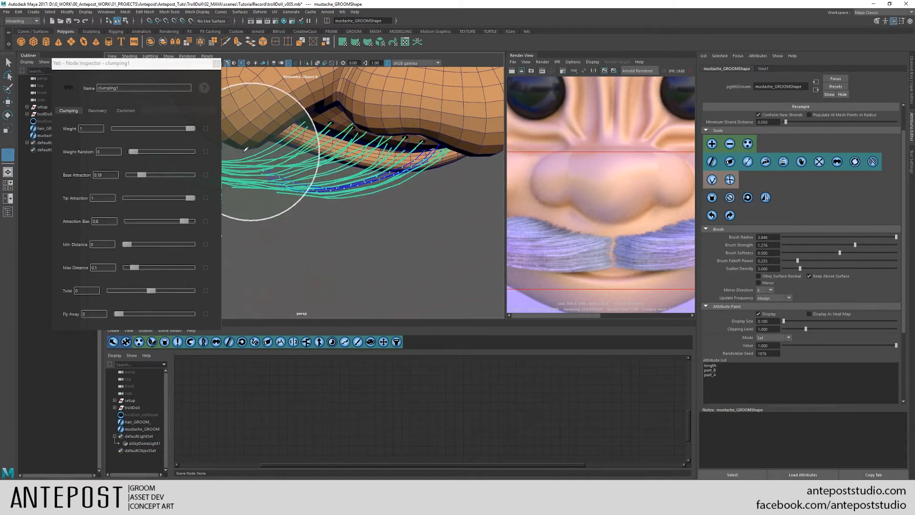
pyautogui.moveTo(233, 163)
pyautogui.keyDown('alt'); pyautogui.mouseDown()
pyautogui.moveTo(292, 147)
pyautogui.moveTo(301, 117)
pyautogui.mouseUp(); pyautogui.keyUp('alt')
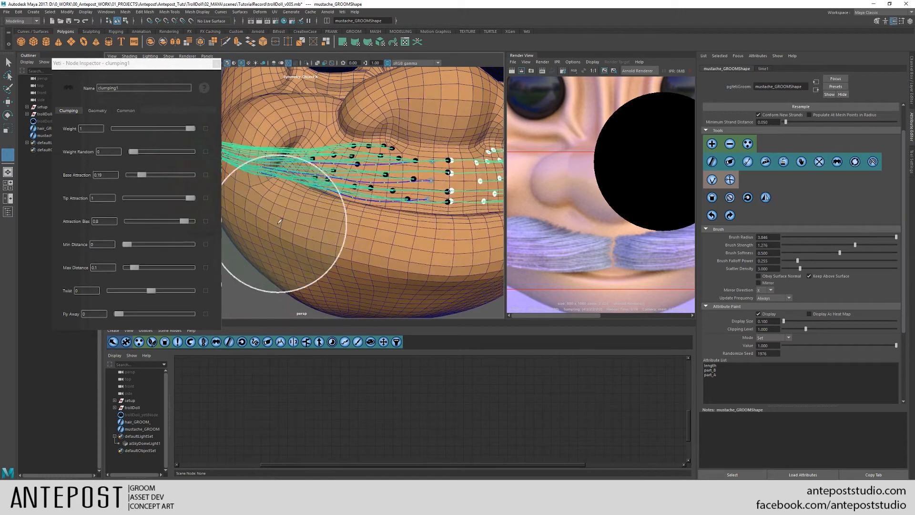
pyautogui.moveTo(266, 265)
pyautogui.keyDown('alt'); pyautogui.mouseDown()
pyautogui.moveTo(285, 224)
pyautogui.moveTo(268, 214)
pyautogui.moveTo(282, 190)
pyautogui.moveTo(295, 188)
pyautogui.mouseUp(); pyautogui.keyUp('alt')
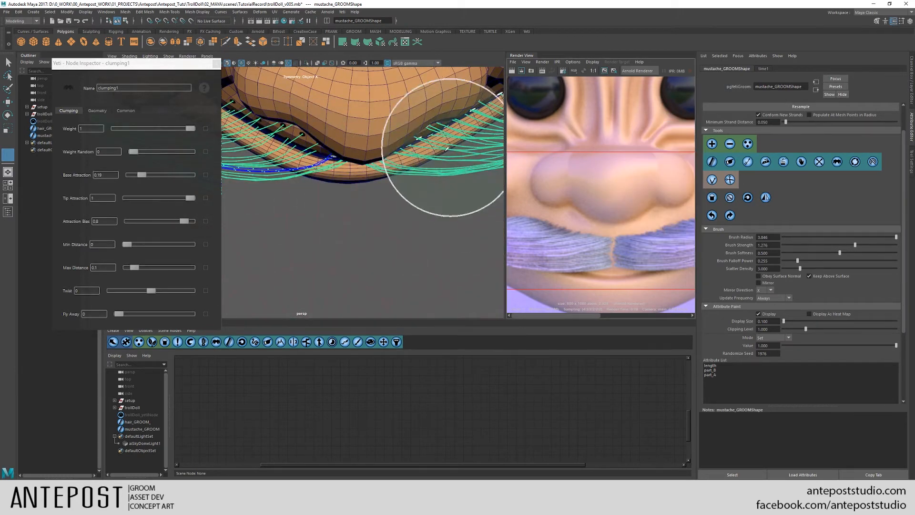
pyautogui.keyDown('alt'); pyautogui.moveTo(341, 103); pyautogui.dragTo(336, 130); pyautogui.keyUp('alt')
pyautogui.keyDown('alt'); pyautogui.moveTo(336, 130); pyautogui.dragTo(443, 192, button='right'); pyautogui.keyUp('alt')
pyautogui.keyDown('alt'); pyautogui.moveTo(386, 157); pyautogui.dragTo(503, 171); pyautogui.keyUp('alt')
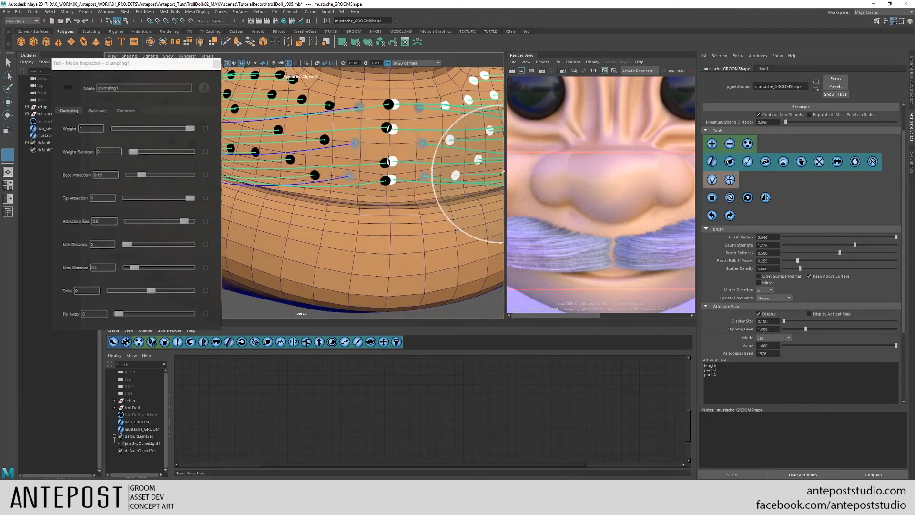
# - Paint part_A on the new strands beside the parting, 1 on the doll's right half and 0 on its left, and part_B the opposite way
pyautogui.click(717, 375)
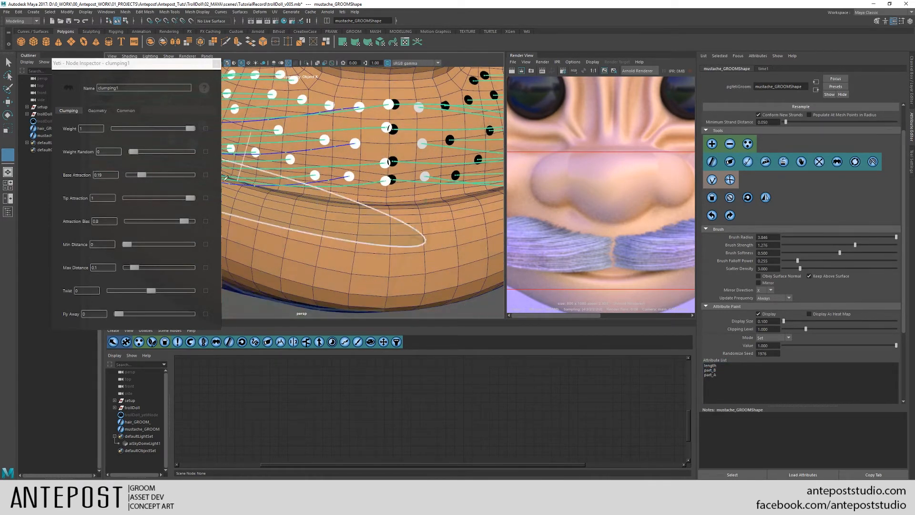
pyautogui.click(841, 238)
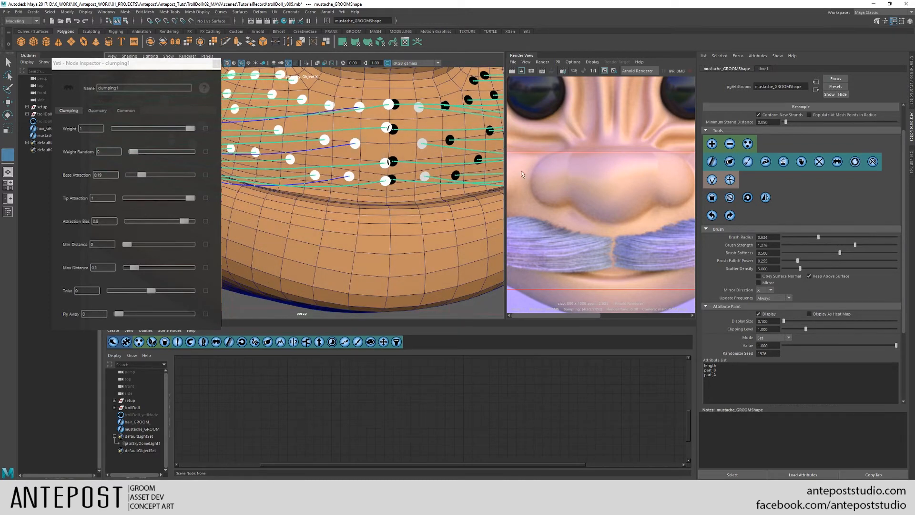
pyautogui.moveTo(342, 143); pyautogui.dragTo(322, 146)
pyautogui.click(731, 197)
pyautogui.moveTo(425, 105)
pyautogui.mouseDown()
pyautogui.moveTo(435, 169)
pyautogui.moveTo(428, 111)
pyautogui.mouseUp()
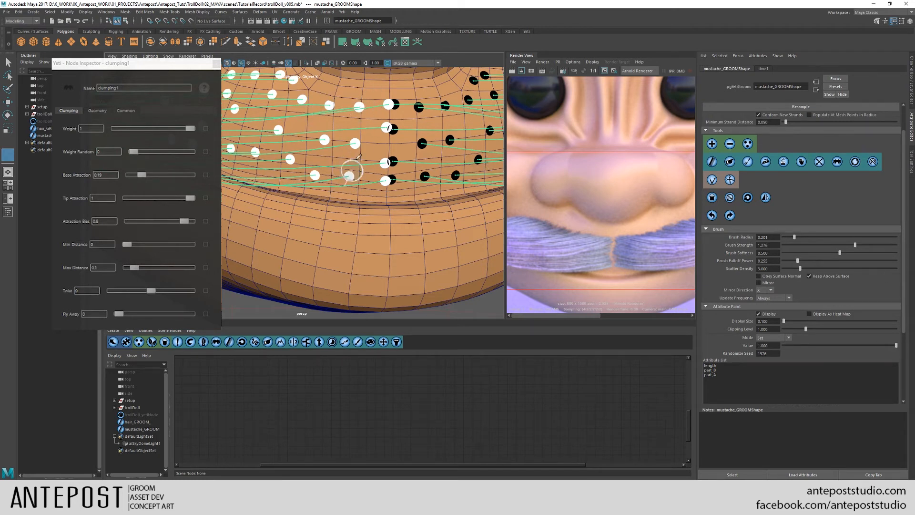
pyautogui.click(716, 375)
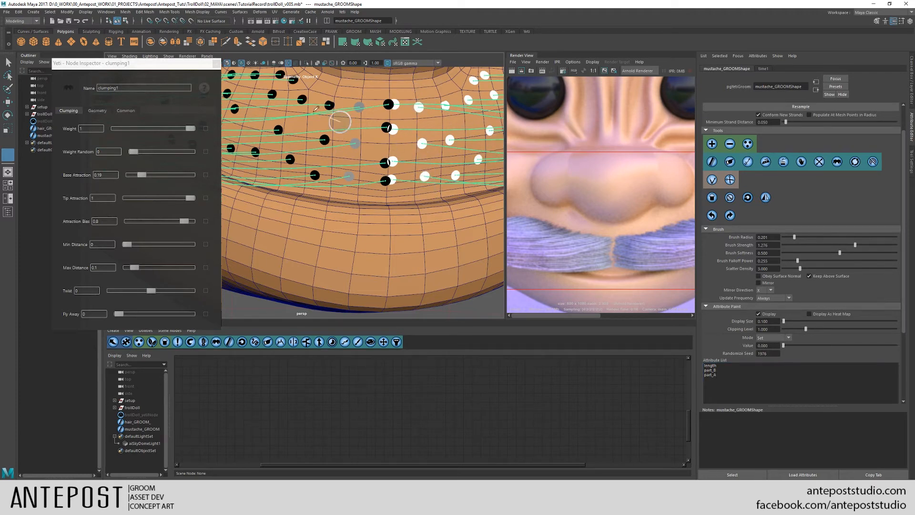
# - Show trollDoll_yetiNode and check the mustache fur up close and from several angles
pyautogui.scroll(-5, 288, 139)
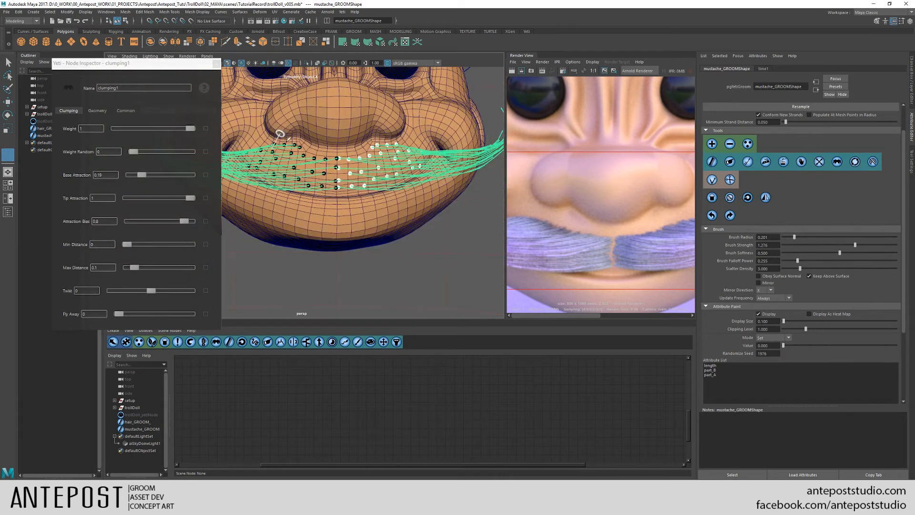
pyautogui.click(43, 122)
pyautogui.hotkey('shift', 'h')
pyautogui.keyDown('alt'); pyautogui.moveTo(368, 225); pyautogui.dragTo(482, 251); pyautogui.keyUp('alt')
pyautogui.keyDown('alt'); pyautogui.moveTo(405, 143); pyautogui.dragTo(448, 212, button='middle'); pyautogui.keyUp('alt')
pyautogui.keyDown('alt'); pyautogui.moveTo(412, 211); pyautogui.dragTo(337, 200); pyautogui.keyUp('alt')
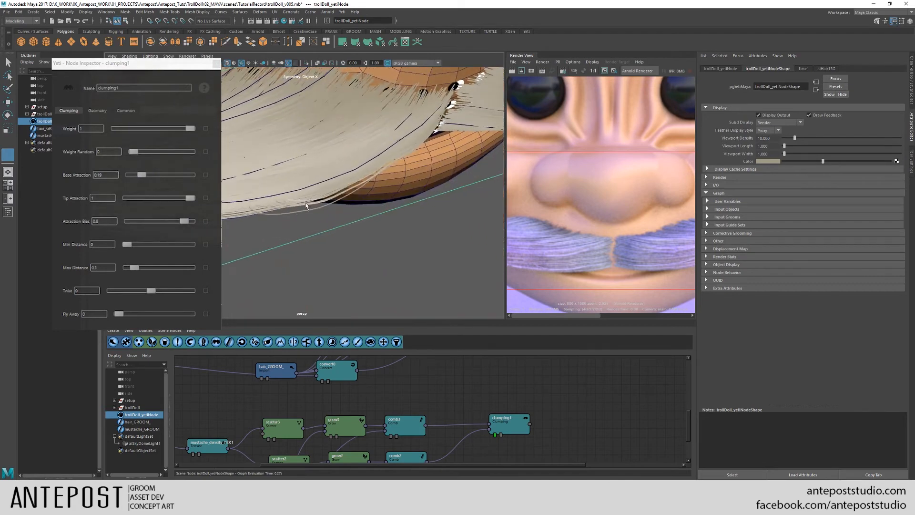
pyautogui.keyDown('alt'); pyautogui.moveTo(396, 190); pyautogui.dragTo(358, 165, button='right'); pyautogui.keyUp('alt')
pyautogui.keyDown('alt'); pyautogui.moveTo(400, 158); pyautogui.dragTo(363, 129); pyautogui.keyUp('alt')
pyautogui.keyDown('alt'); pyautogui.moveTo(363, 129); pyautogui.dragTo(348, 116, button='middle'); pyautogui.keyUp('alt')
pyautogui.keyDown('alt'); pyautogui.moveTo(347, 116); pyautogui.dragTo(300, 109, button='right'); pyautogui.keyUp('alt')
pyautogui.keyDown('alt'); pyautogui.moveTo(300, 119); pyautogui.dragTo(372, 149); pyautogui.keyUp('alt')
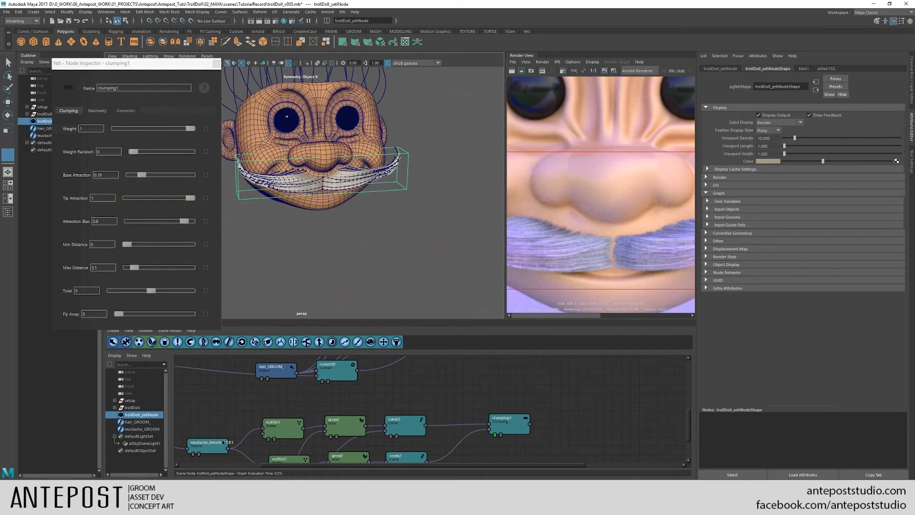
# - Hide mustache_GROOM and check the mustache fur from the side without its guide strands
pyautogui.click(46, 129)
pyautogui.click(45, 136)
pyautogui.hotkey('ctrl', 'h')
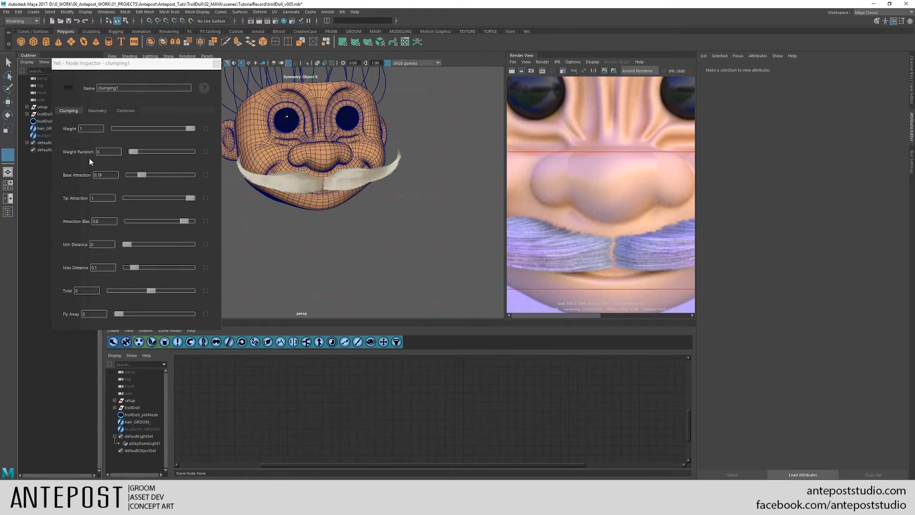
pyautogui.keyDown('alt'); pyautogui.moveTo(369, 209); pyautogui.dragTo(420, 229, button='right'); pyautogui.keyUp('alt')
pyautogui.keyDown('alt'); pyautogui.moveTo(421, 229); pyautogui.dragTo(348, 233); pyautogui.keyUp('alt')
pyautogui.keyDown('alt'); pyautogui.moveTo(291, 227); pyautogui.dragTo(263, 253); pyautogui.keyUp('alt')
# - Select trollDoll_yetiNode and compare the mustache fur on the model with the existing Arnold render
pyautogui.click(43, 121)
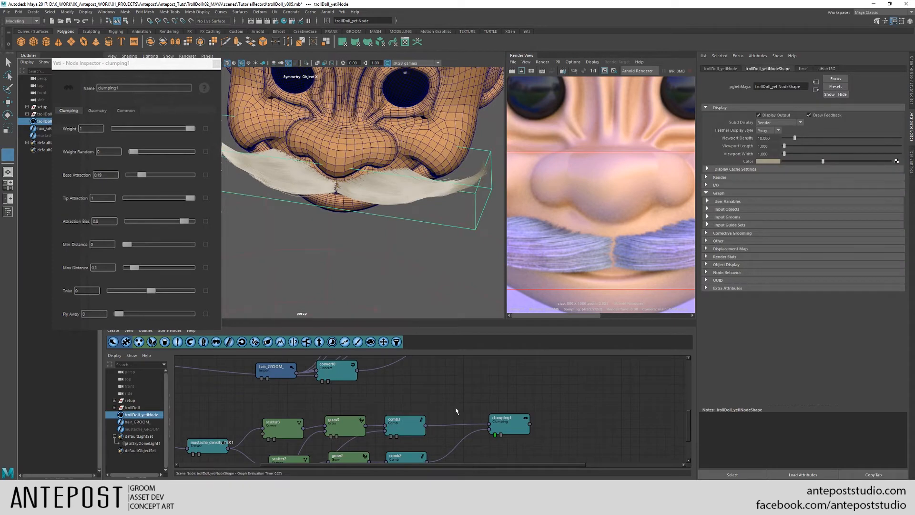
pyautogui.keyDown('alt'); pyautogui.moveTo(515, 414); pyautogui.dragTo(470, 357, button='middle'); pyautogui.keyUp('alt')
pyautogui.keyDown('alt'); pyautogui.moveTo(469, 357); pyautogui.dragTo(504, 381, button='right'); pyautogui.keyUp('alt')
pyautogui.keyDown('alt'); pyautogui.moveTo(504, 381); pyautogui.dragTo(490, 408, button='middle'); pyautogui.keyUp('alt')
pyautogui.keyDown('alt'); pyautogui.moveTo(406, 227); pyautogui.dragTo(403, 201); pyautogui.keyUp('alt')
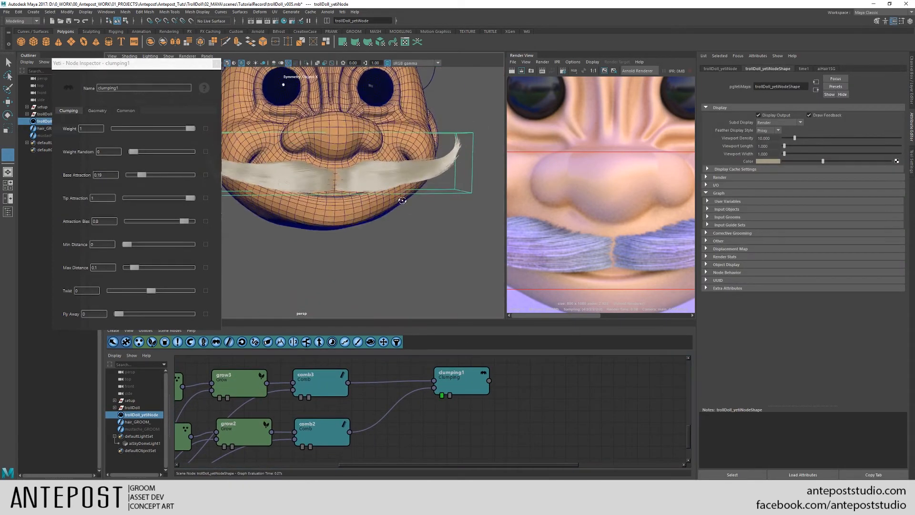
pyautogui.keyDown('alt'); pyautogui.moveTo(402, 201); pyautogui.dragTo(449, 230, button='middle'); pyautogui.keyUp('alt')
pyautogui.keyDown('alt'); pyautogui.moveTo(594, 218); pyautogui.dragTo(548, 189, button='right'); pyautogui.keyUp('alt')
pyautogui.keyDown('alt'); pyautogui.moveTo(548, 188); pyautogui.dragTo(588, 198, button='middle'); pyautogui.keyUp('alt')
pyautogui.keyDown('alt'); pyautogui.moveTo(589, 197); pyautogui.dragTo(594, 205, button='right'); pyautogui.keyUp('alt')
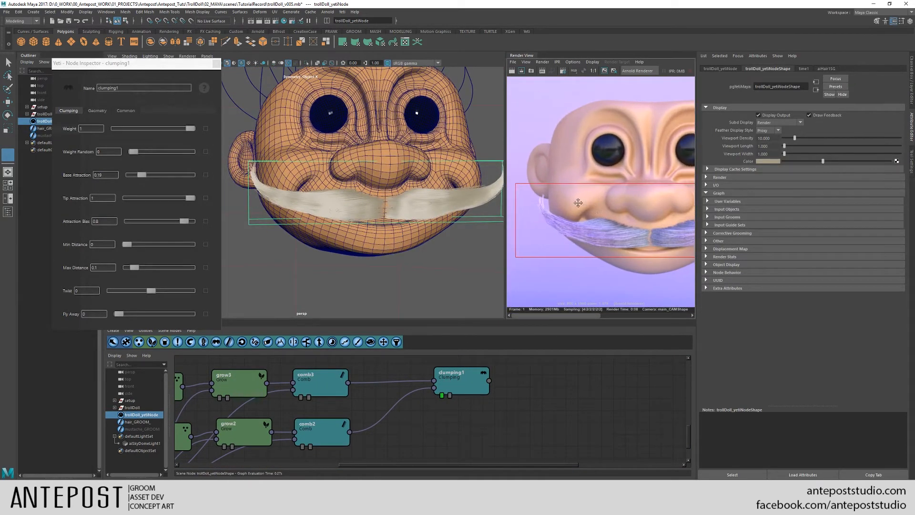
pyautogui.keyDown('alt'); pyautogui.moveTo(594, 205); pyautogui.dragTo(571, 208, button='middle'); pyautogui.keyUp('alt')
# - Duplicate the scraggle0 node from the hair network and place the copy below clumping1 in the mustache network
pyautogui.moveTo(471, 385); pyautogui.dragTo(482, 378)
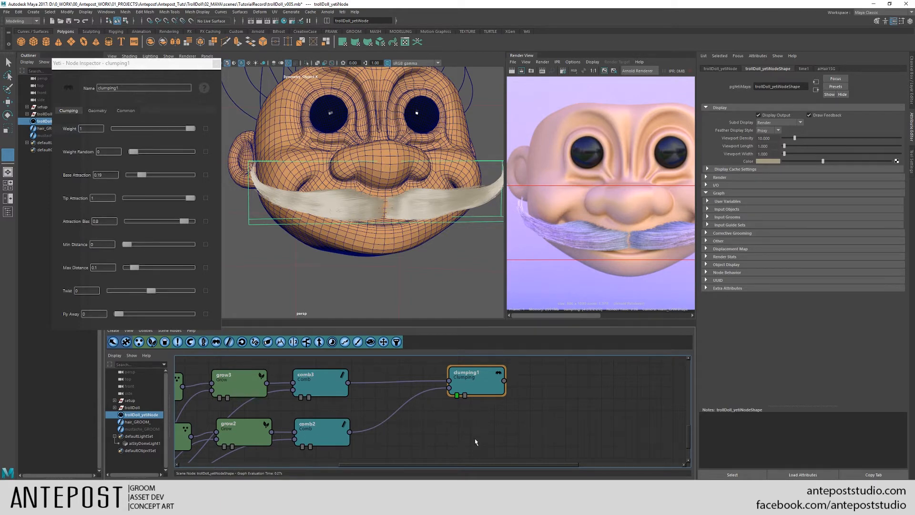
pyautogui.scroll(-5, 472, 429)
pyautogui.scroll(4, 477, 410)
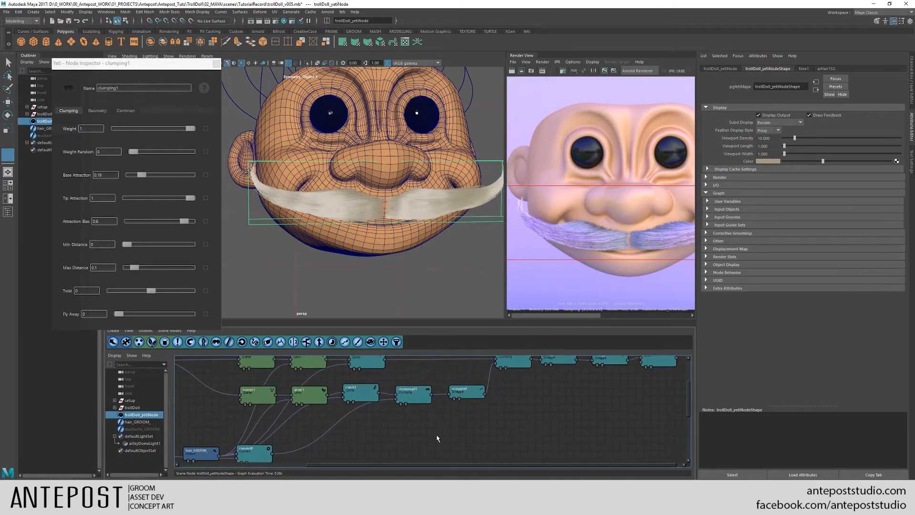
pyautogui.scroll(3, 437, 439)
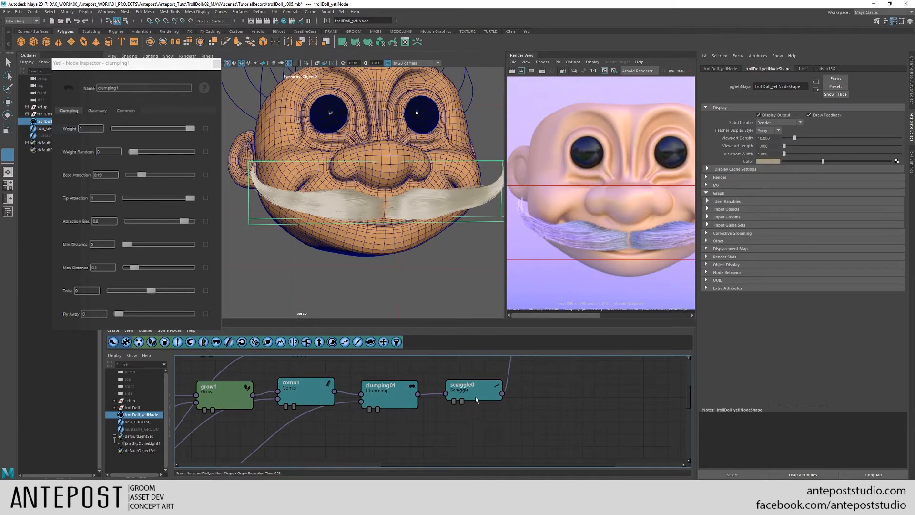
pyautogui.scroll(-3, 475, 399)
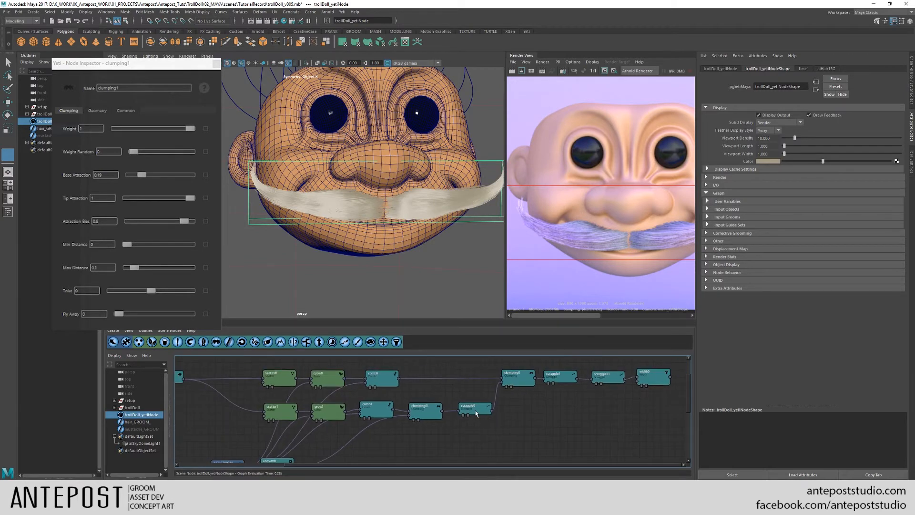
pyautogui.hotkey('ctrl', 'd')
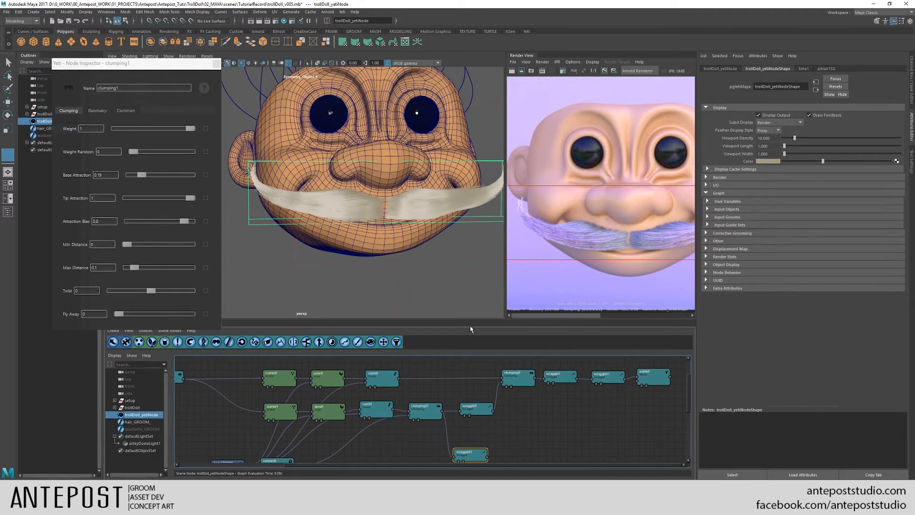
pyautogui.keyDown('alt'); pyautogui.moveTo(471, 329); pyautogui.dragTo(478, 206, button='middle'); pyautogui.keyUp('alt')
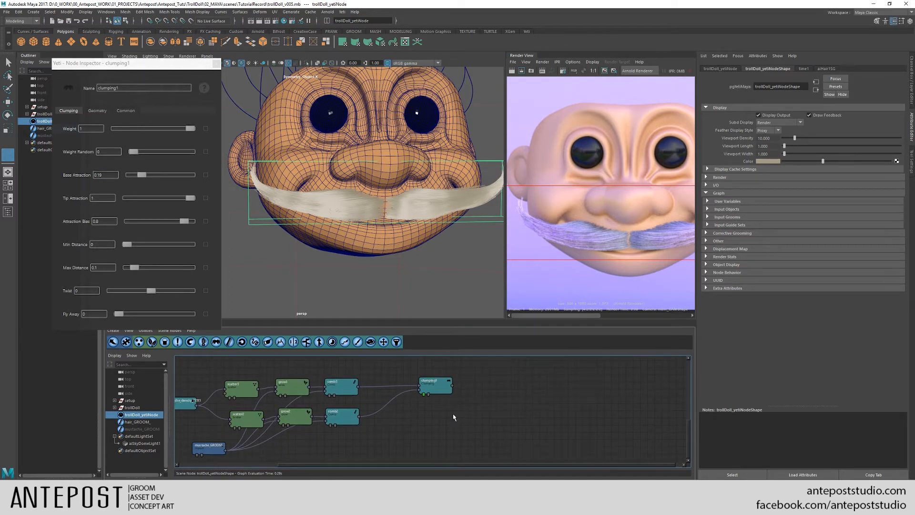
pyautogui.keyDown('alt'); pyautogui.moveTo(478, 405); pyautogui.dragTo(491, 428, button='middle'); pyautogui.keyUp('alt')
pyautogui.moveTo(488, 368); pyautogui.dragTo(431, 449)
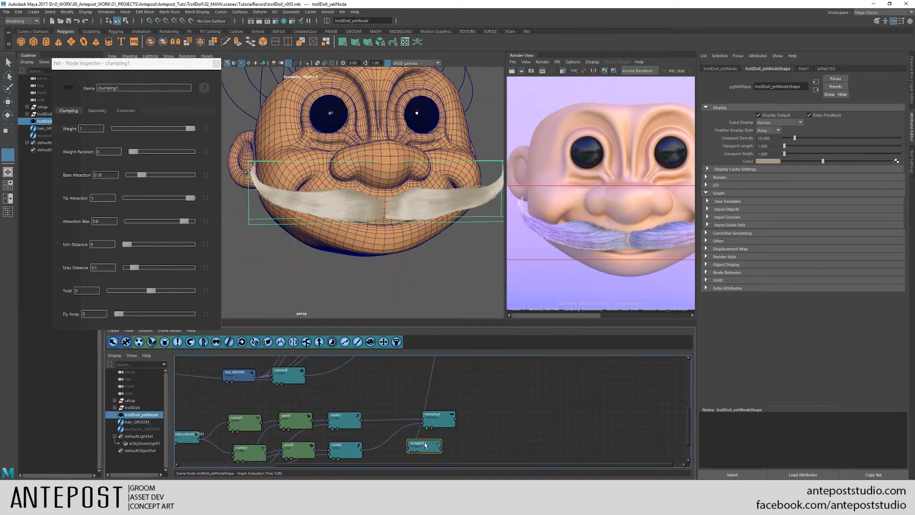
pyautogui.keyDown('alt'); pyautogui.moveTo(303, 457); pyautogui.dragTo(393, 424, button='middle'); pyautogui.keyUp('alt')
# - Connect comb2 to the scraggle01 node, preview the fur at scraggle01 and open its parameters
pyautogui.click(448, 420)
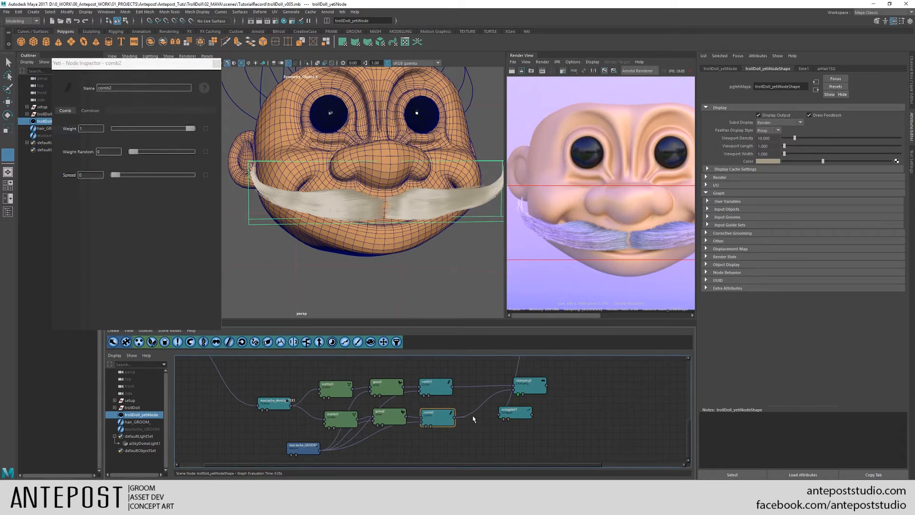
pyautogui.click(503, 420)
pyautogui.keyDown('alt'); pyautogui.moveTo(370, 213); pyautogui.dragTo(438, 230, button='right'); pyautogui.keyUp('alt')
pyautogui.click(524, 415)
pyautogui.moveTo(526, 414); pyautogui.dragTo(522, 417)
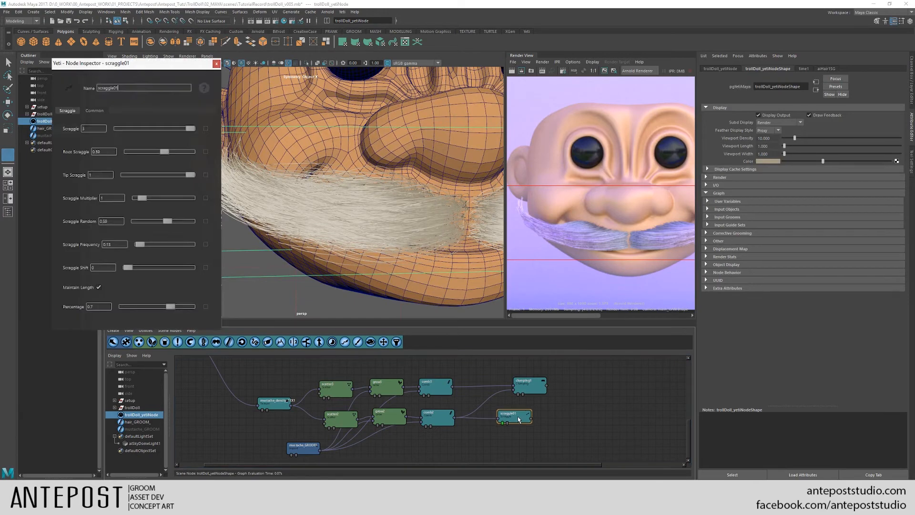
# - Enable Lock Density on the scatter2 node feeding the mustache clump hairs
pyautogui.moveTo(349, 423); pyautogui.dragTo(343, 419)
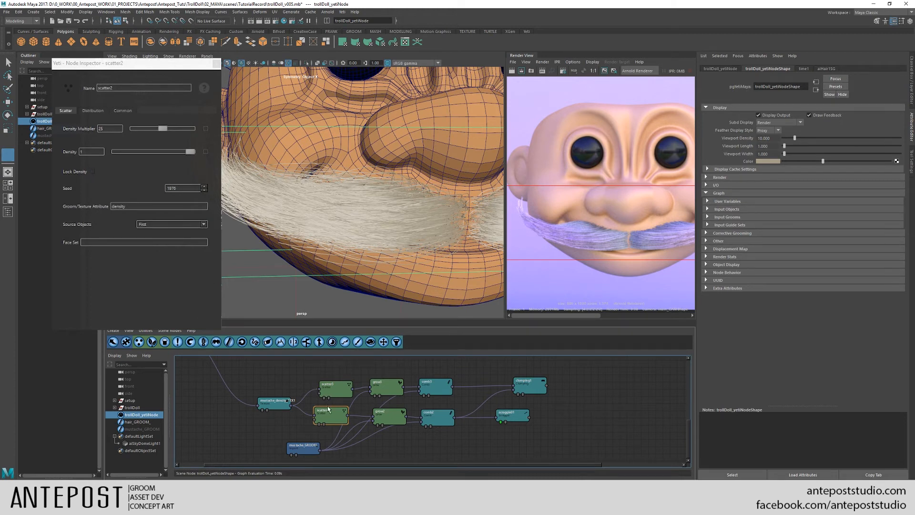
pyautogui.moveTo(333, 416); pyautogui.dragTo(345, 417)
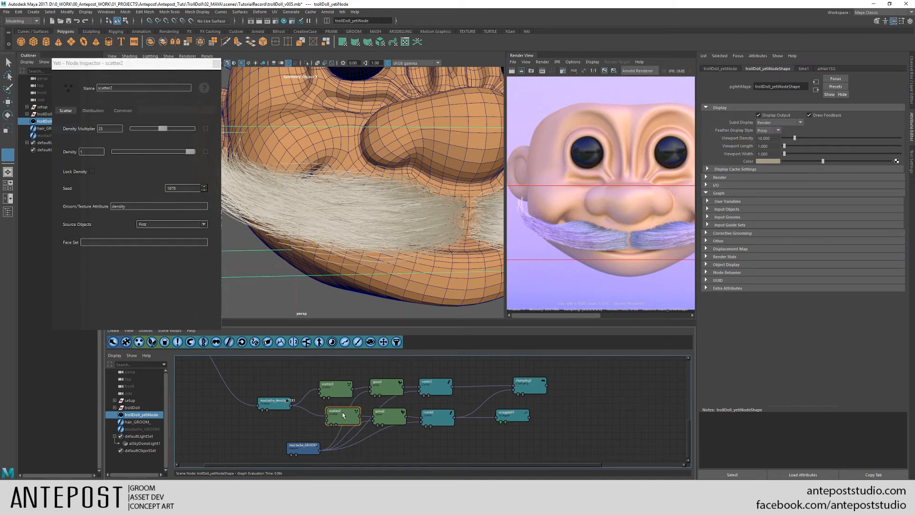
pyautogui.moveTo(352, 420); pyautogui.dragTo(344, 421)
pyautogui.click(91, 172)
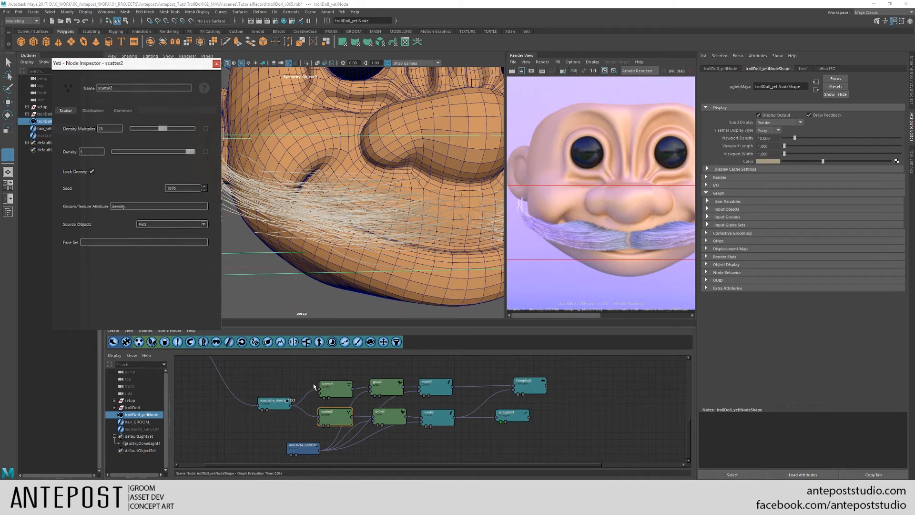
# - Set scraggle01's Percentage to 0.31, Scraggle Frequency to 0.3 and Scraggle to 1.6
pyautogui.moveTo(516, 419); pyautogui.dragTo(509, 416)
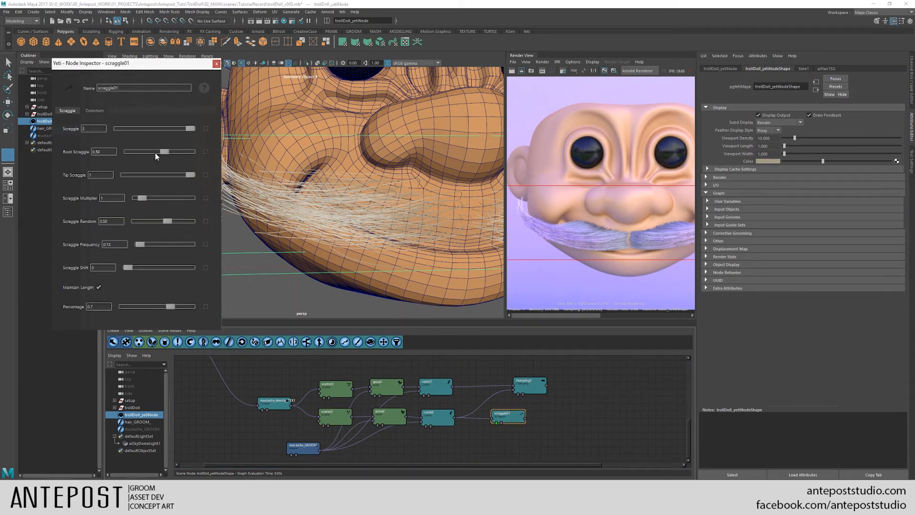
pyautogui.moveTo(132, 305); pyautogui.dragTo(143, 304)
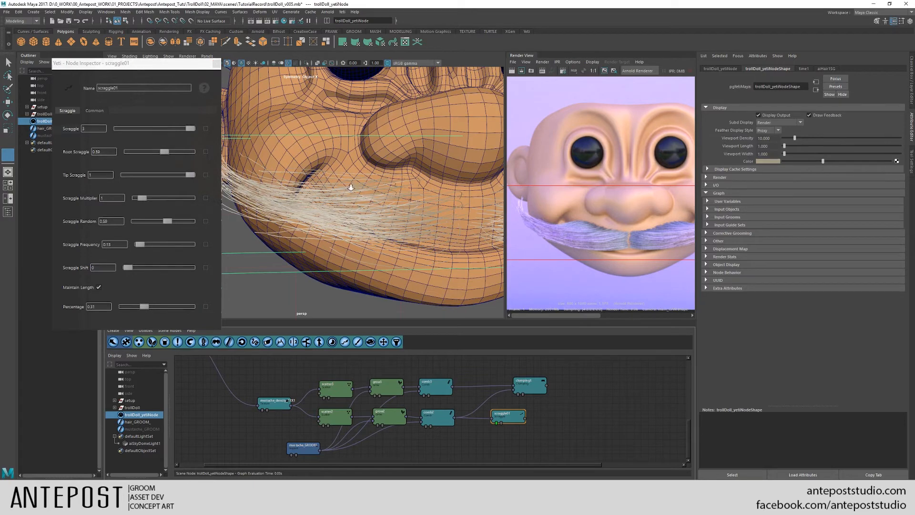
pyautogui.keyDown('alt'); pyautogui.moveTo(349, 189); pyautogui.dragTo(375, 209, button='right'); pyautogui.keyUp('alt')
pyautogui.keyDown('alt'); pyautogui.moveTo(375, 208); pyautogui.dragTo(336, 189); pyautogui.keyUp('alt')
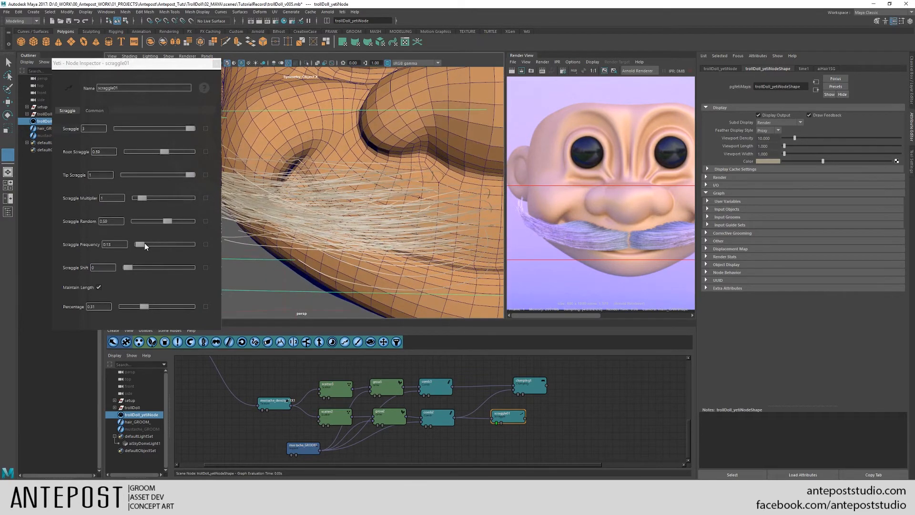
pyautogui.moveTo(144, 244); pyautogui.dragTo(140, 244)
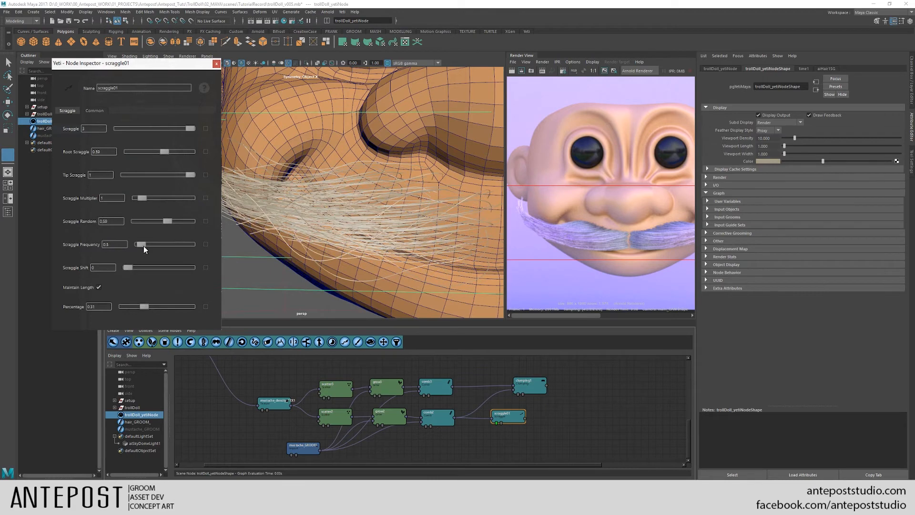
pyautogui.moveTo(184, 128); pyautogui.dragTo(176, 128)
pyautogui.keyDown('alt'); pyautogui.moveTo(285, 164); pyautogui.dragTo(363, 204); pyautogui.keyUp('alt')
pyautogui.keyDown('alt'); pyautogui.moveTo(364, 204); pyautogui.dragTo(333, 183, button='right'); pyautogui.keyUp('alt')
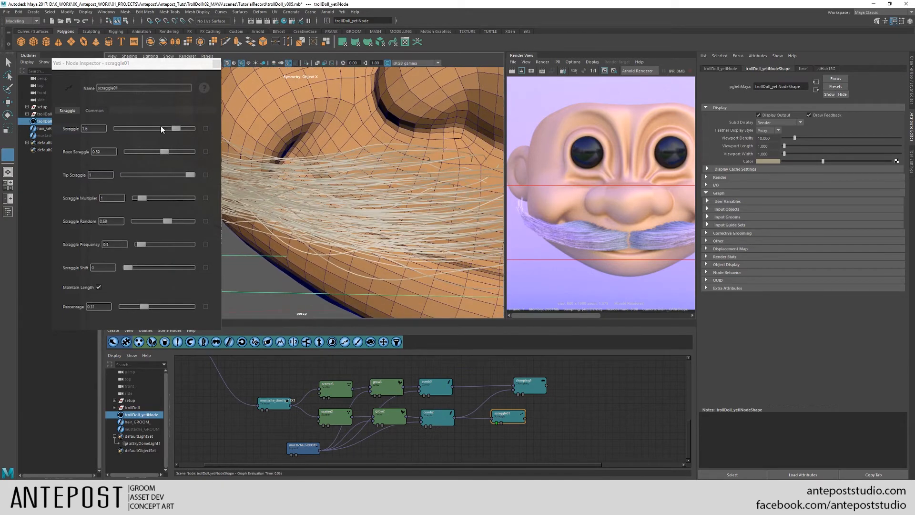
# - Reduce scraggle01's Scraggle to 0.44 and set its Scraggle Frequency to 0.5
pyautogui.moveTo(176, 130); pyautogui.dragTo(142, 129)
pyautogui.click(144, 244)
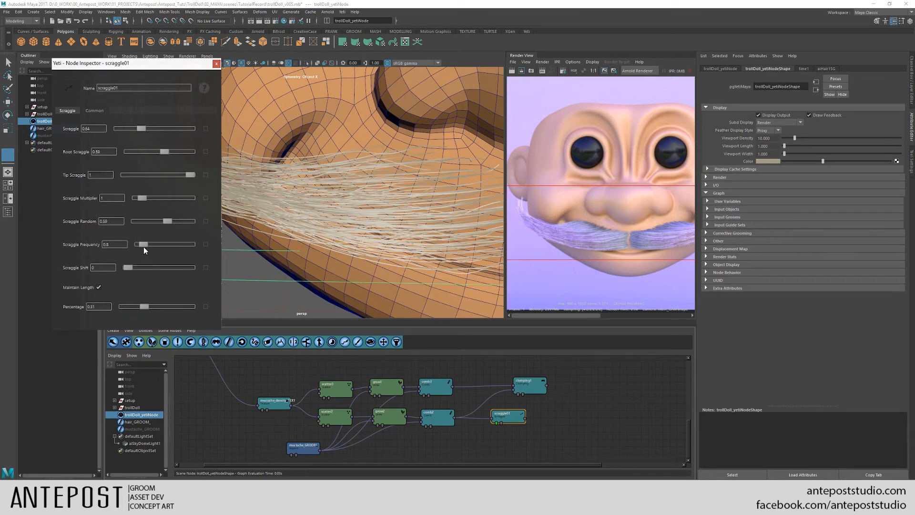
pyautogui.moveTo(142, 245); pyautogui.dragTo(141, 244)
pyautogui.keyDown('alt'); pyautogui.moveTo(346, 233); pyautogui.dragTo(220, 233); pyautogui.keyUp('alt')
pyautogui.moveTo(138, 132); pyautogui.dragTo(136, 132)
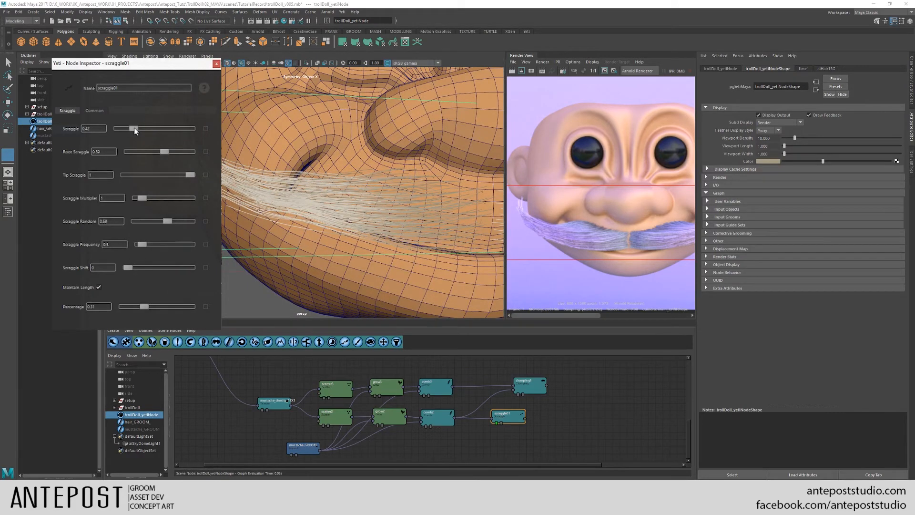
# - Set scraggle01's Percentage to 0.37, feed the node into clumping1 and preview the fur at clumping1
pyautogui.keyDown('alt'); pyautogui.moveTo(272, 256); pyautogui.dragTo(355, 204); pyautogui.keyUp('alt')
pyautogui.keyDown('alt'); pyautogui.moveTo(329, 211); pyautogui.dragTo(286, 210); pyautogui.keyUp('alt')
pyautogui.keyDown('alt'); pyautogui.moveTo(286, 210); pyautogui.dragTo(335, 216, button='right'); pyautogui.keyUp('alt')
pyautogui.moveTo(524, 420); pyautogui.dragTo(493, 414)
pyautogui.click(523, 395)
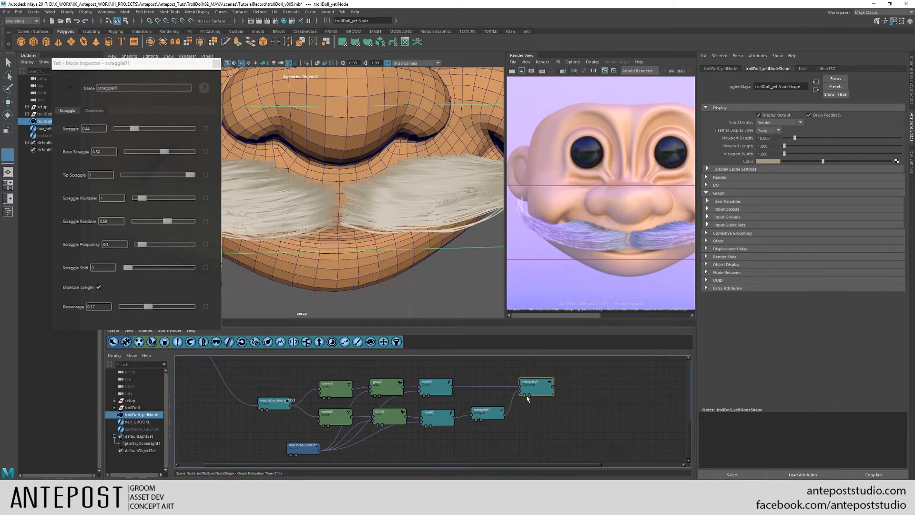
# - Duplicate the width node at the end of the hair network and bring the copy down to the mustache network
pyautogui.keyDown('alt'); pyautogui.moveTo(595, 426); pyautogui.dragTo(549, 463, button='middle'); pyautogui.keyUp('alt')
pyautogui.keyDown('alt'); pyautogui.moveTo(549, 463); pyautogui.dragTo(566, 412, button='right'); pyautogui.keyUp('alt')
pyautogui.keyDown('alt'); pyautogui.moveTo(566, 415); pyautogui.dragTo(527, 449, button='middle'); pyautogui.keyUp('alt')
pyautogui.keyDown('alt'); pyautogui.moveTo(527, 449); pyautogui.dragTo(577, 429, button='right'); pyautogui.keyUp('alt')
pyautogui.keyDown('alt'); pyautogui.moveTo(576, 410); pyautogui.dragTo(576, 457, button='middle'); pyautogui.keyUp('alt')
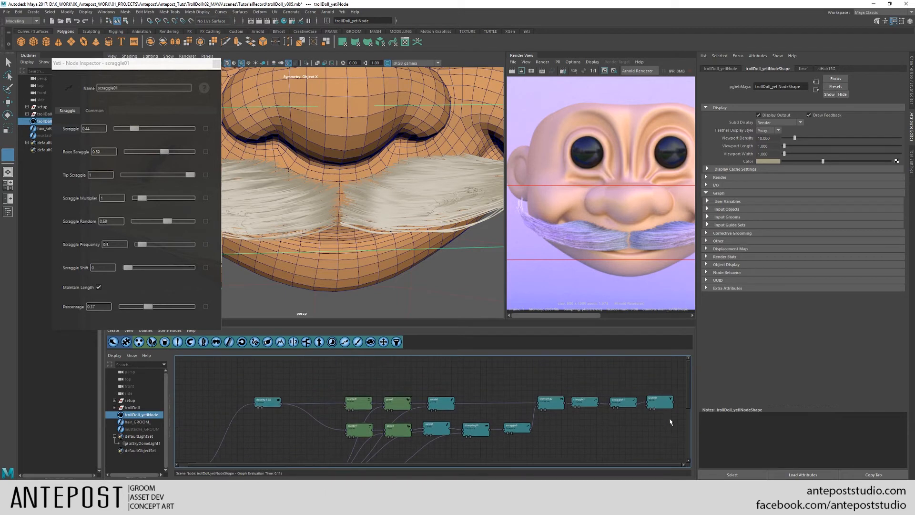
pyautogui.hotkey('ctrl', 'd')
pyautogui.moveTo(665, 422); pyautogui.dragTo(644, 467)
pyautogui.keyDown('alt'); pyautogui.moveTo(575, 432); pyautogui.dragTo(623, 390, button='middle'); pyautogui.keyUp('alt')
pyautogui.moveTo(633, 369); pyautogui.dragTo(535, 422)
# - Connect clumping1 to width01, place width01 after it and preview the fur at width01
pyautogui.keyDown('alt'); pyautogui.moveTo(534, 422); pyautogui.dragTo(564, 434, button='right'); pyautogui.keyUp('alt')
pyautogui.keyDown('alt'); pyautogui.moveTo(564, 434); pyautogui.dragTo(506, 372, button='middle'); pyautogui.keyUp('alt')
pyautogui.keyDown('alt'); pyautogui.moveTo(558, 387); pyautogui.dragTo(524, 401, button='right'); pyautogui.keyUp('alt')
pyautogui.keyDown('alt'); pyautogui.moveTo(521, 402); pyautogui.dragTo(442, 415, button='middle'); pyautogui.keyUp('alt')
pyautogui.moveTo(469, 399); pyautogui.dragTo(520, 408)
pyautogui.moveTo(555, 440); pyautogui.dragTo(588, 411)
pyautogui.keyDown('alt'); pyautogui.moveTo(587, 410); pyautogui.dragTo(554, 396, button='right'); pyautogui.keyUp('alt')
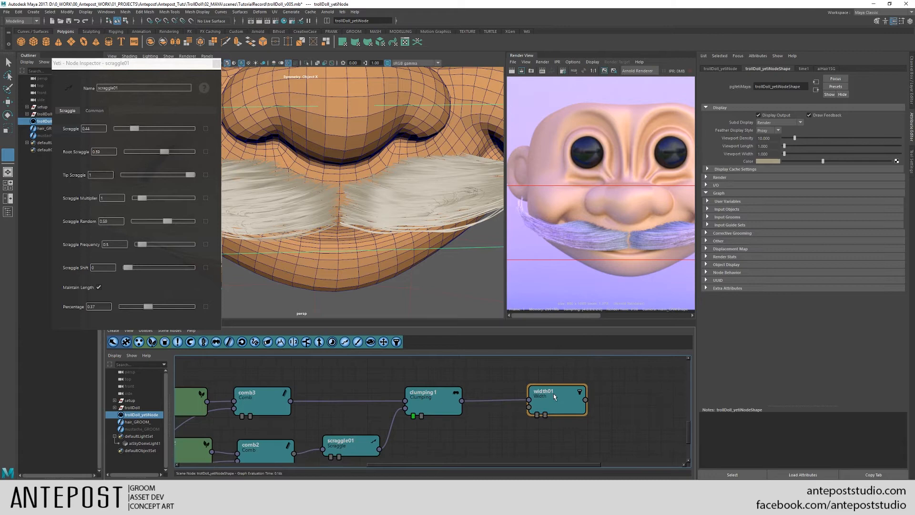
pyautogui.click(537, 415)
# - Re-render the mustache region in Arnold and inspect the rendered hairs up close
pyautogui.keyDown('alt'); pyautogui.moveTo(387, 241); pyautogui.dragTo(300, 193, button='right'); pyautogui.keyUp('alt')
pyautogui.keyDown('alt'); pyautogui.moveTo(422, 216); pyautogui.dragTo(443, 260, button='middle'); pyautogui.keyUp('alt')
pyautogui.keyDown('alt'); pyautogui.moveTo(443, 260); pyautogui.dragTo(402, 213, button='right'); pyautogui.keyUp('alt')
pyautogui.keyDown('alt'); pyautogui.moveTo(543, 210); pyautogui.dragTo(524, 88, button='right'); pyautogui.keyUp('alt')
pyautogui.click(522, 71)
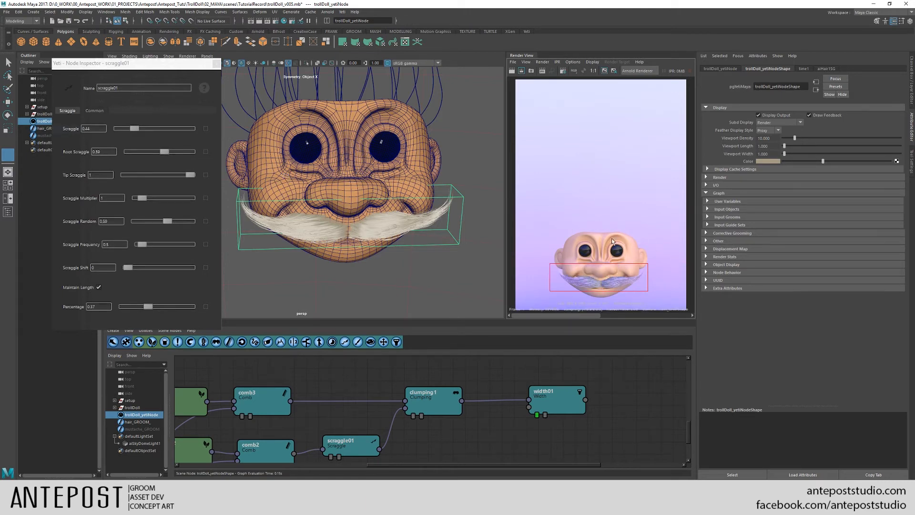
pyautogui.scroll(5, 613, 239)
pyautogui.scroll(5, 611, 171)
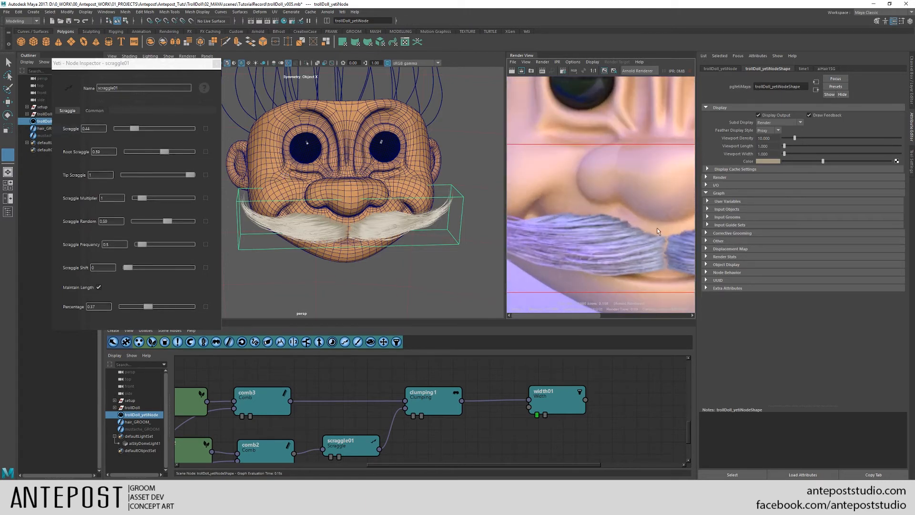
# - Bring up the scatter2 node's settings and examine both halves of the rendered mustache up close for clumping and stray hairs
pyautogui.keyDown('alt'); pyautogui.moveTo(341, 439); pyautogui.dragTo(484, 404, button='middle'); pyautogui.keyUp('alt')
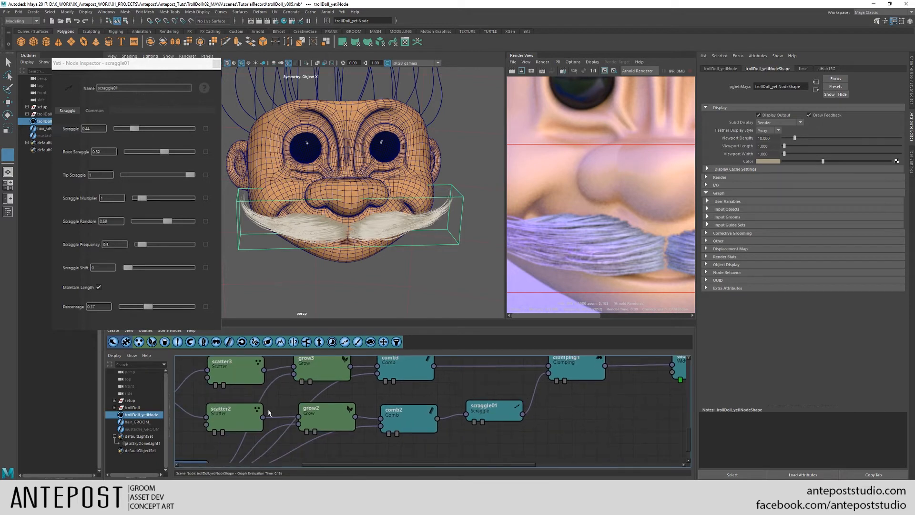
pyautogui.moveTo(232, 414); pyautogui.dragTo(227, 418)
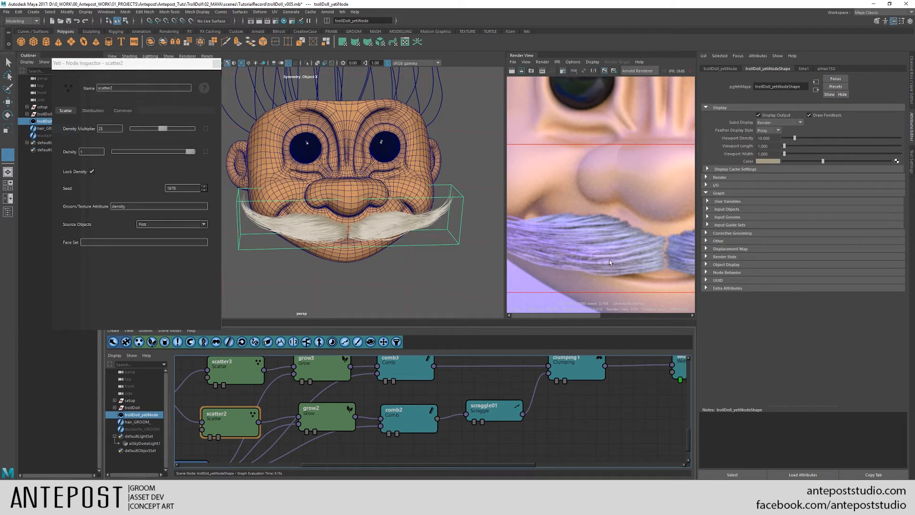
pyautogui.keyDown('alt'); pyautogui.moveTo(596, 259); pyautogui.dragTo(570, 262, button='middle'); pyautogui.keyUp('alt')
pyautogui.keyDown('alt'); pyautogui.moveTo(570, 262); pyautogui.dragTo(526, 218, button='right'); pyautogui.keyUp('alt')
pyautogui.keyDown('alt'); pyautogui.moveTo(581, 252); pyautogui.dragTo(549, 254, button='middle'); pyautogui.keyUp('alt')
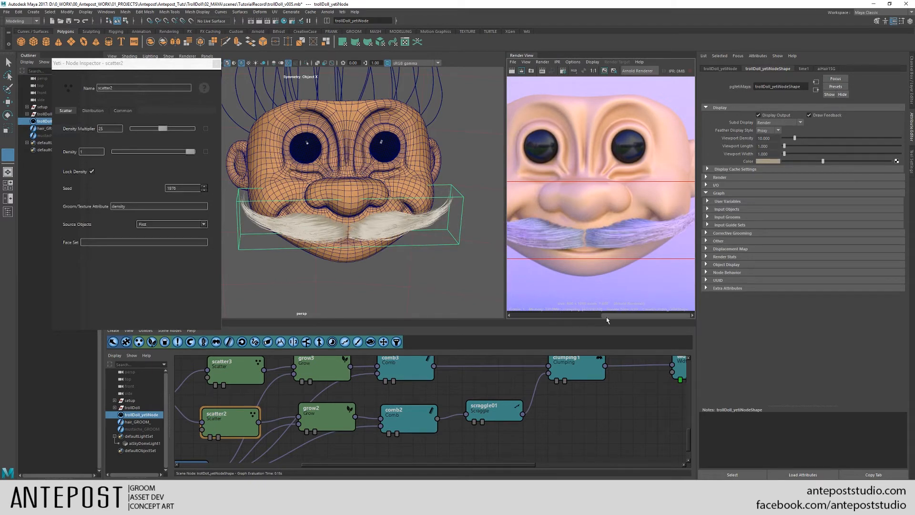
pyautogui.keyDown('alt'); pyautogui.moveTo(572, 232); pyautogui.dragTo(613, 230, button='middle'); pyautogui.keyUp('alt')
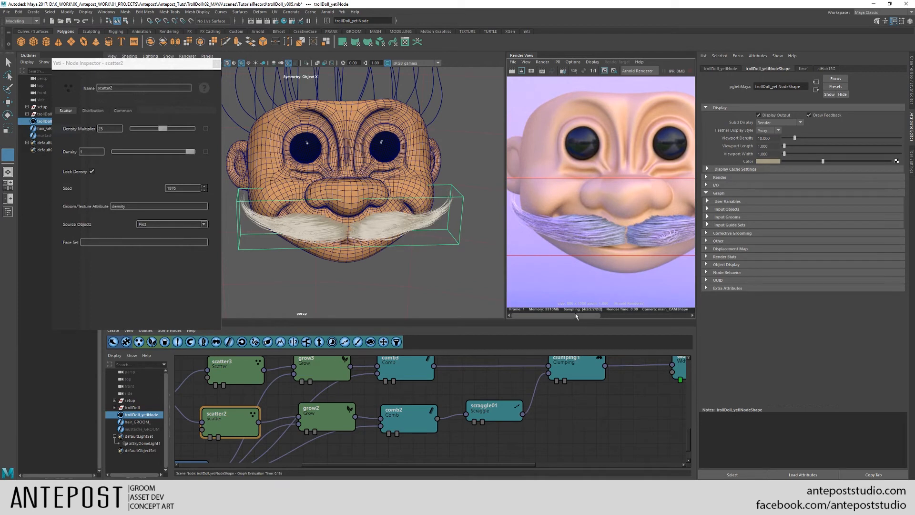
pyautogui.click(625, 314)
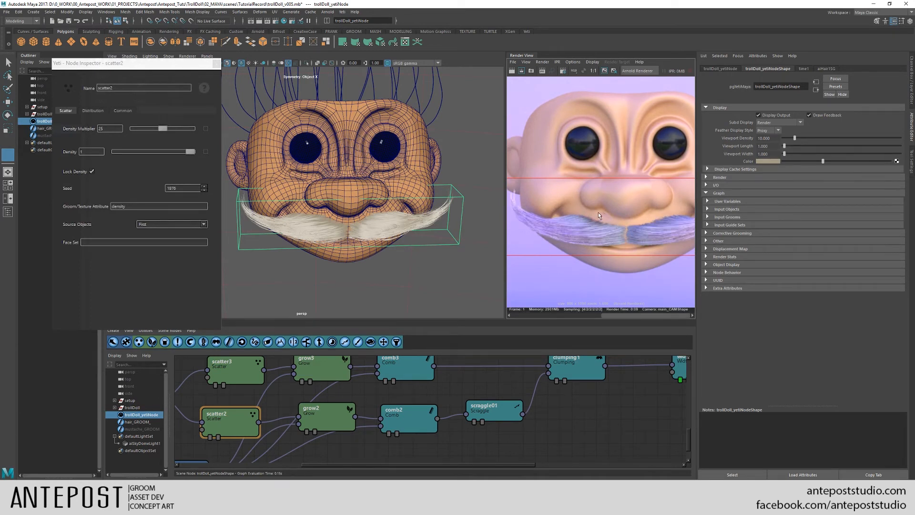
pyautogui.moveTo(613, 317); pyautogui.dragTo(557, 318)
pyautogui.keyDown('alt'); pyautogui.moveTo(646, 234); pyautogui.dragTo(684, 233, button='middle'); pyautogui.keyUp('alt')
pyautogui.scroll(3, 649, 220)
pyautogui.scroll(1, 623, 247)
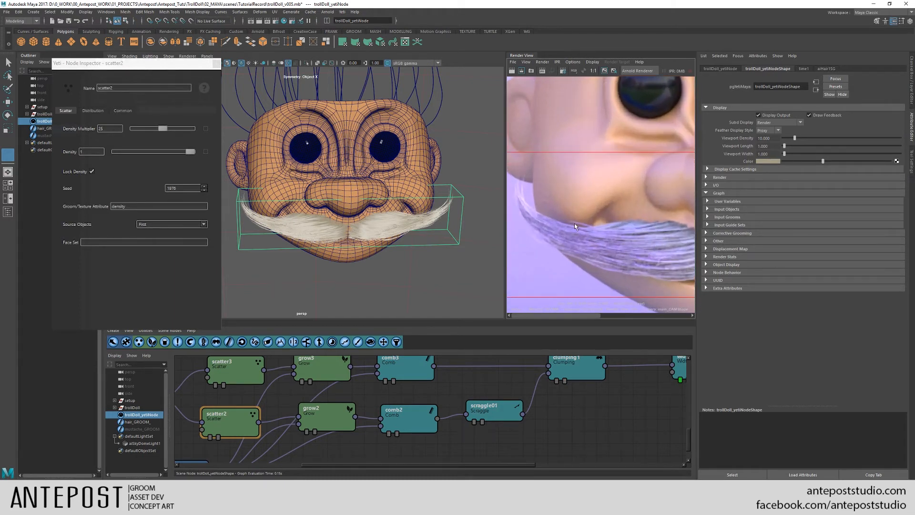
pyautogui.scroll(-4, 593, 219)
pyautogui.scroll(4, 651, 242)
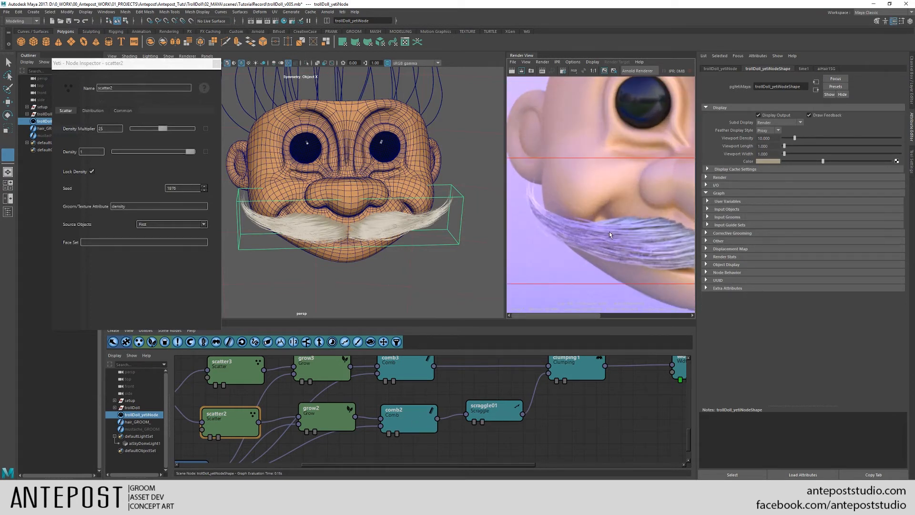
pyautogui.scroll(-3, 600, 233)
pyautogui.scroll(5, 580, 236)
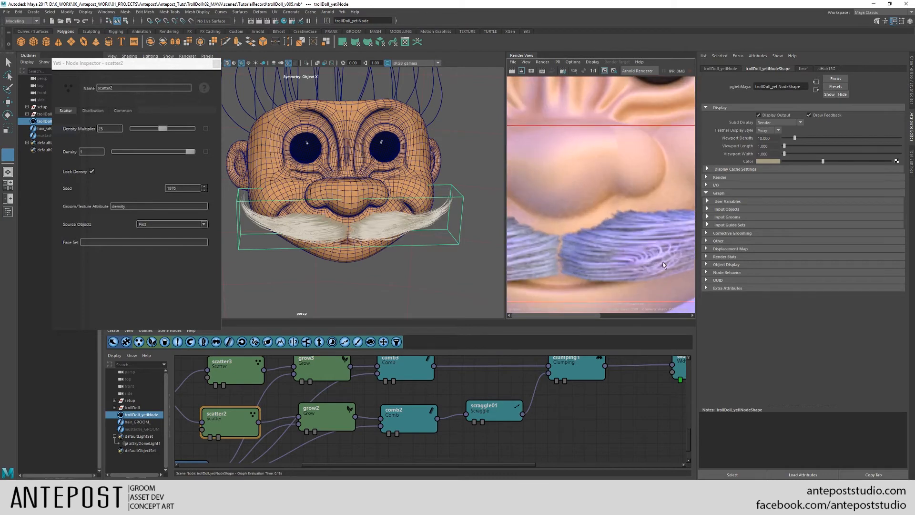
pyautogui.keyDown('alt'); pyautogui.moveTo(627, 230); pyautogui.dragTo(624, 249, button='middle'); pyautogui.keyUp('alt')
# - Set clumping1's Weight to 0.38
pyautogui.keyDown('alt'); pyautogui.moveTo(355, 229); pyautogui.dragTo(421, 225, button='right'); pyautogui.keyUp('alt')
pyautogui.keyDown('alt'); pyautogui.moveTo(422, 225); pyautogui.dragTo(351, 151, button='middle'); pyautogui.keyUp('alt')
pyautogui.keyDown('alt'); pyautogui.moveTo(341, 146); pyautogui.dragTo(406, 207); pyautogui.keyUp('alt')
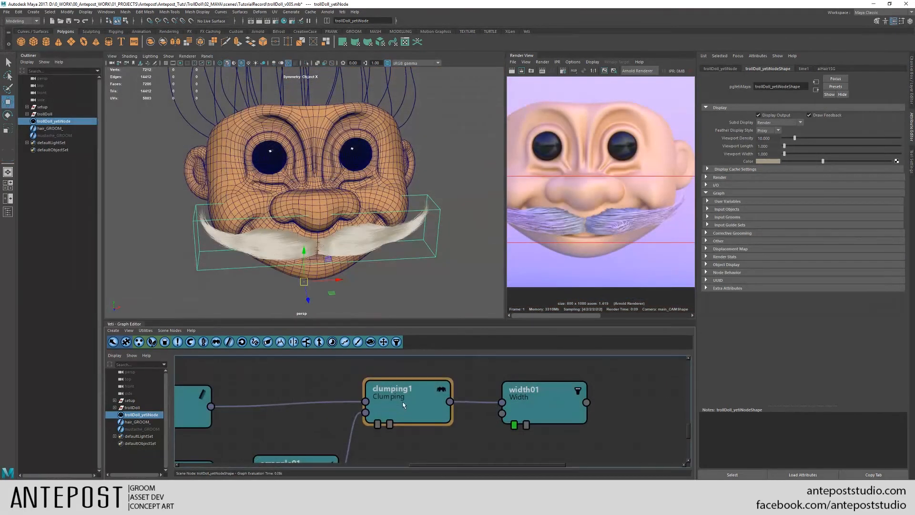
pyautogui.doubleClick(399, 405)
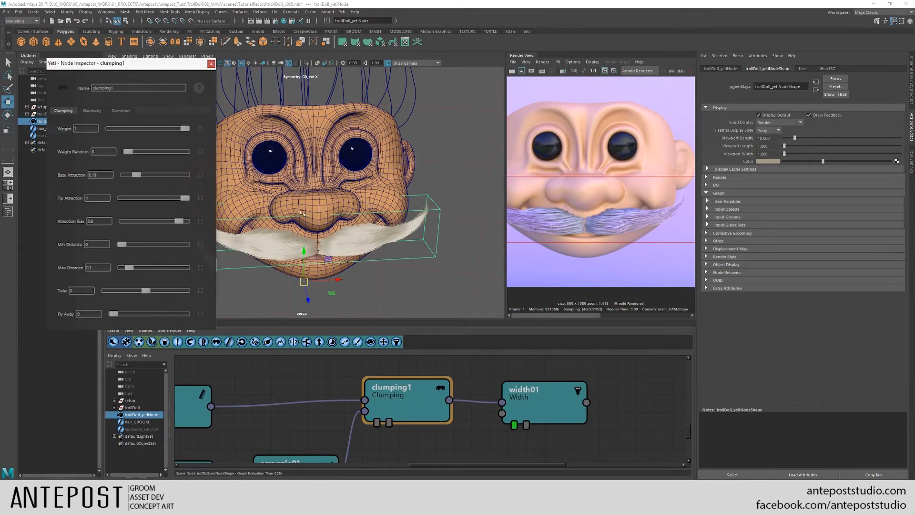
pyautogui.click(91, 128)
pyautogui.keyDown('alt'); pyautogui.moveTo(296, 186); pyautogui.dragTo(343, 198, button='right'); pyautogui.keyUp('alt')
pyautogui.keyDown('alt'); pyautogui.moveTo(343, 197); pyautogui.dragTo(340, 157, button='middle'); pyautogui.keyUp('alt')
pyautogui.keyDown('alt'); pyautogui.moveTo(336, 155); pyautogui.dragTo(331, 210); pyautogui.keyUp('alt')
pyautogui.moveTo(182, 128); pyautogui.dragTo(138, 127)
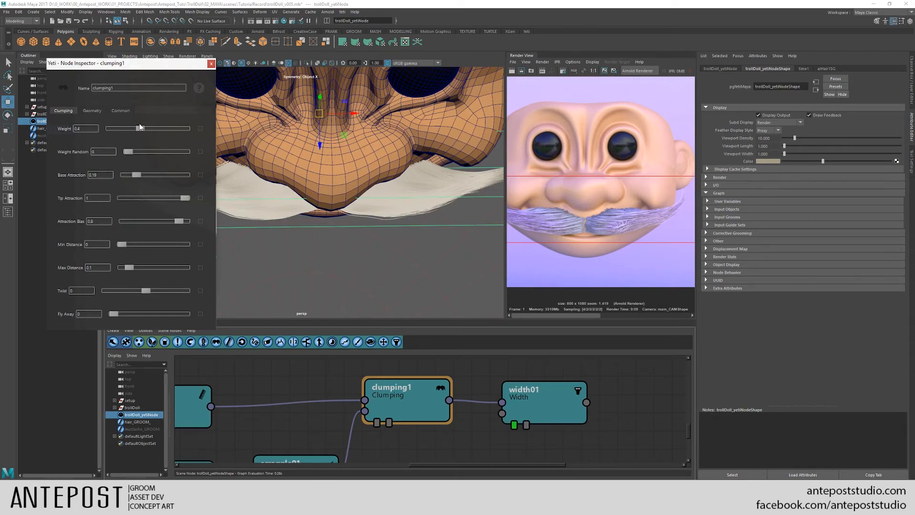
pyautogui.moveTo(384, 231)
pyautogui.keyDown('alt'); pyautogui.mouseDown()
pyautogui.moveTo(351, 260)
pyautogui.moveTo(319, 176)
pyautogui.moveTo(389, 222)
pyautogui.mouseUp(); pyautogui.keyUp('alt')
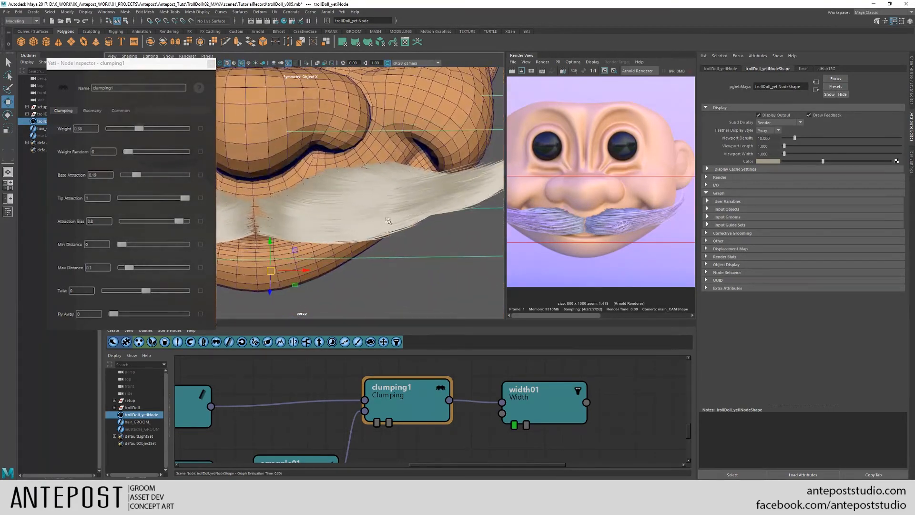
# - Set clumping1's Attraction Bias to -0.06 and check the mustache's shape in the viewport
pyautogui.keyDown('alt'); pyautogui.moveTo(323, 194); pyautogui.dragTo(391, 220); pyautogui.keyUp('alt')
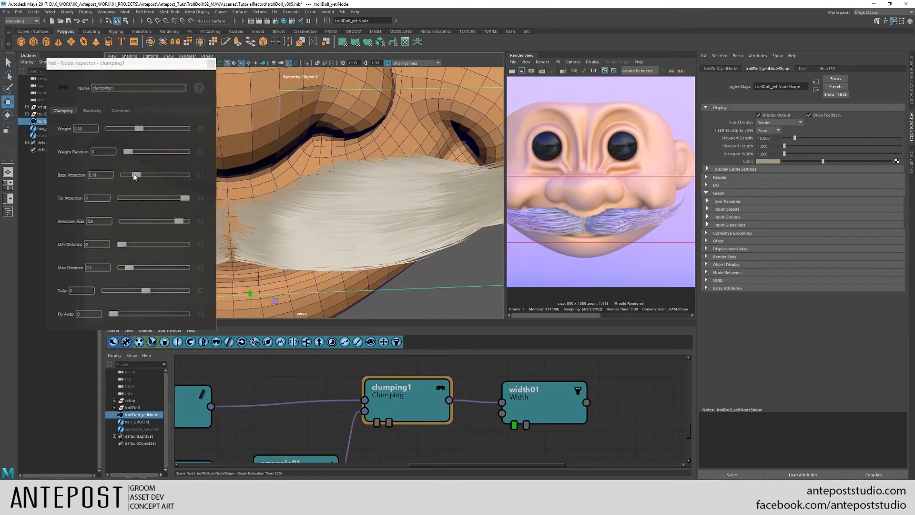
pyautogui.moveTo(177, 223); pyautogui.dragTo(151, 221)
pyautogui.keyDown('alt'); pyautogui.moveTo(368, 221); pyautogui.dragTo(317, 191); pyautogui.keyUp('alt')
pyautogui.keyDown('alt'); pyautogui.moveTo(317, 191); pyautogui.dragTo(291, 190, button='right'); pyautogui.keyUp('alt')
pyautogui.keyDown('alt'); pyautogui.moveTo(291, 191); pyautogui.dragTo(338, 187, button='middle'); pyautogui.keyUp('alt')
pyautogui.keyDown('alt'); pyautogui.moveTo(338, 187); pyautogui.dragTo(319, 191, button='right'); pyautogui.keyUp('alt')
# - Move the width01 node further from clumping1 to make room between them, and look at the mustache up close
pyautogui.keyDown('alt'); pyautogui.moveTo(509, 423); pyautogui.dragTo(469, 389, button='middle'); pyautogui.keyUp('alt')
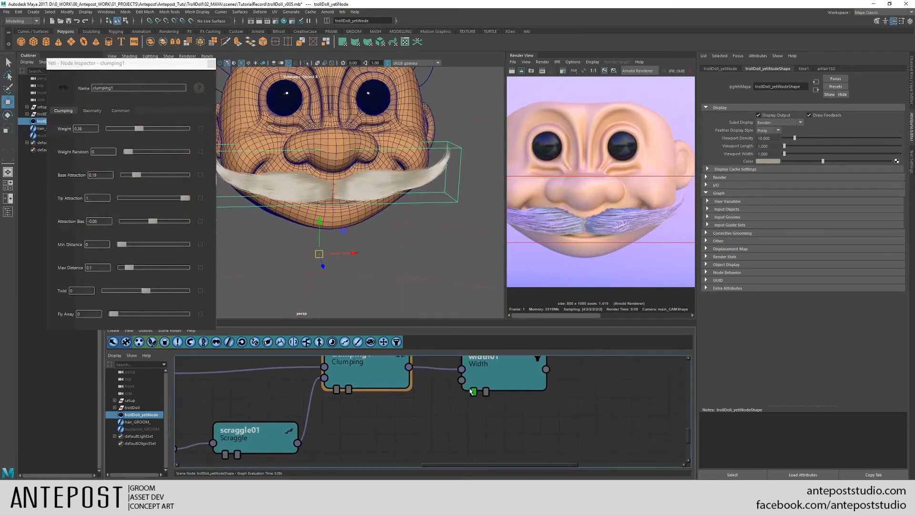
pyautogui.keyDown('alt'); pyautogui.moveTo(470, 389); pyautogui.dragTo(429, 398, button='right'); pyautogui.keyUp('alt')
pyautogui.moveTo(478, 383); pyautogui.dragTo(518, 383)
pyautogui.click(435, 421)
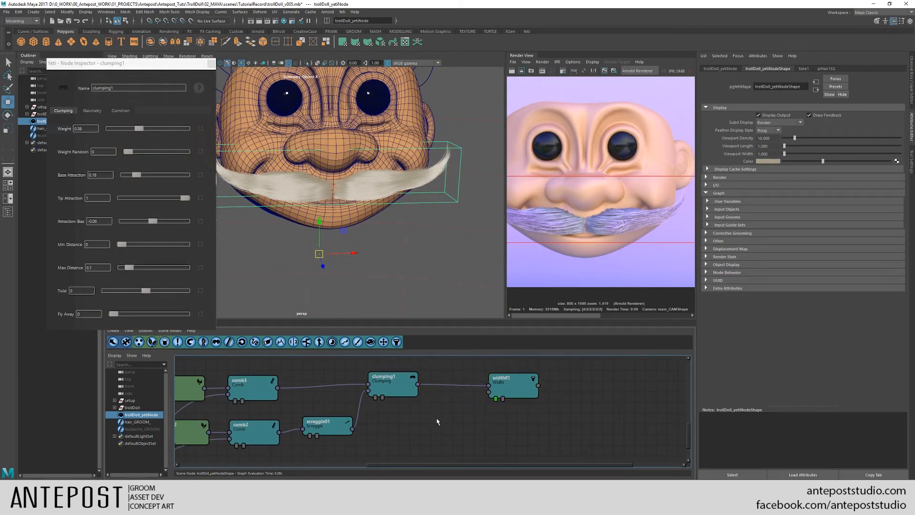
pyautogui.scroll(5, 413, 173)
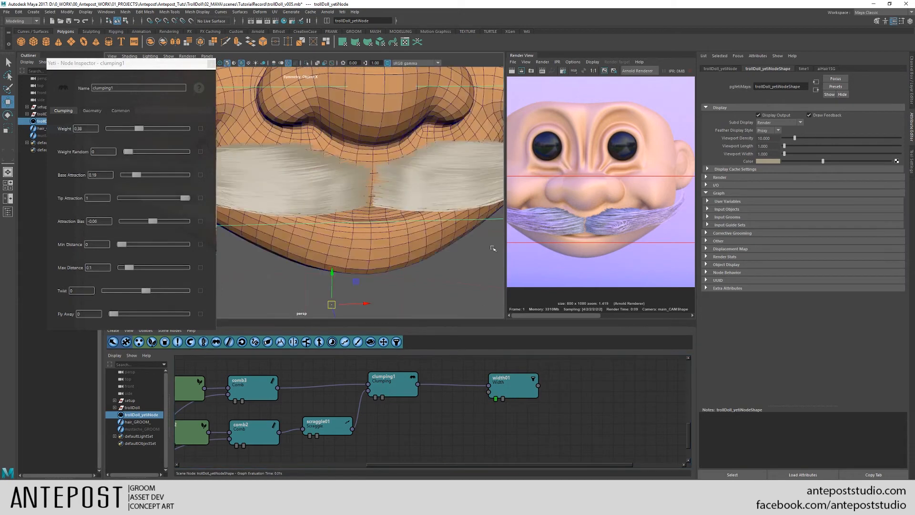
# - Duplicate the scraggle1 node of the hair network and bring the copy down to the mustache network
pyautogui.keyDown('alt'); pyautogui.moveTo(496, 428); pyautogui.dragTo(456, 411, button='right'); pyautogui.keyUp('alt')
pyautogui.keyDown('alt'); pyautogui.moveTo(456, 410); pyautogui.dragTo(470, 431, button='middle'); pyautogui.keyUp('alt')
pyautogui.keyDown('alt'); pyautogui.moveTo(469, 431); pyautogui.dragTo(519, 415, button='right'); pyautogui.keyUp('alt')
pyautogui.keyDown('alt'); pyautogui.moveTo(519, 414); pyautogui.dragTo(449, 401, button='middle'); pyautogui.keyUp('alt')
pyautogui.click(506, 407)
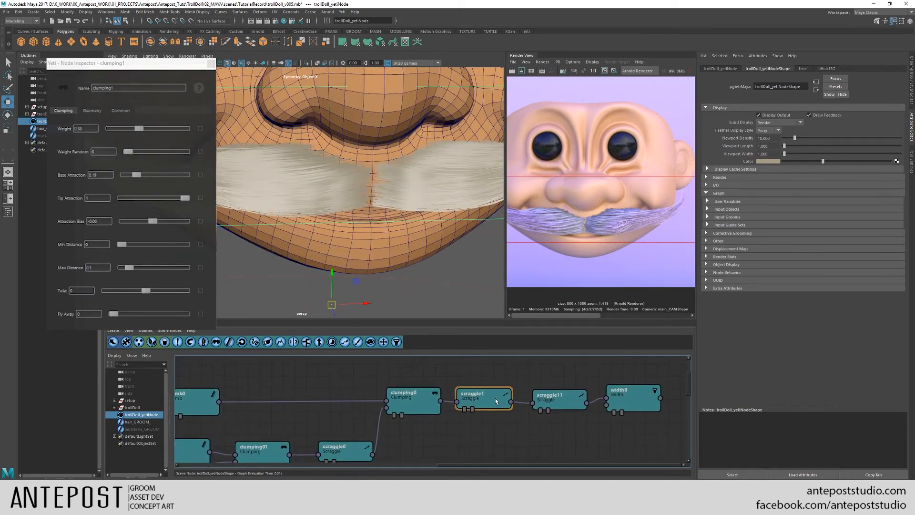
pyautogui.click(548, 405)
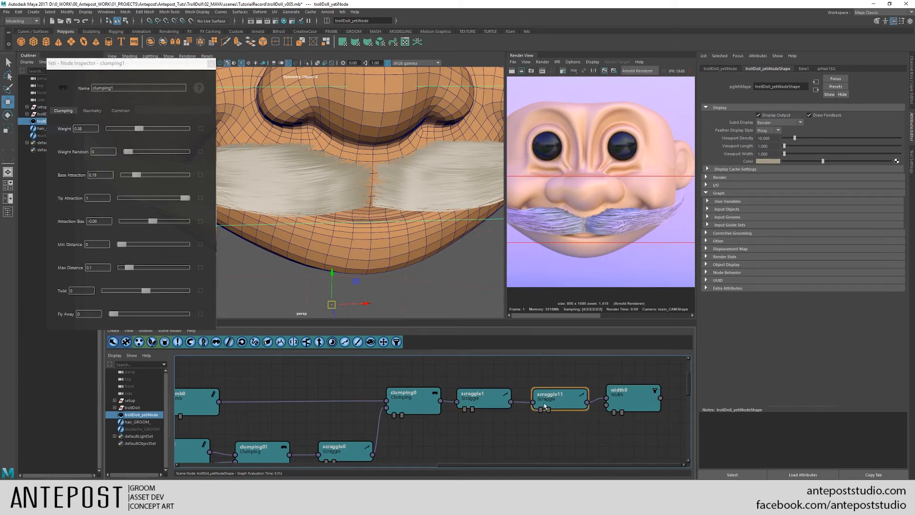
pyautogui.click(493, 404)
pyautogui.hotkey('ctrl', 'd')
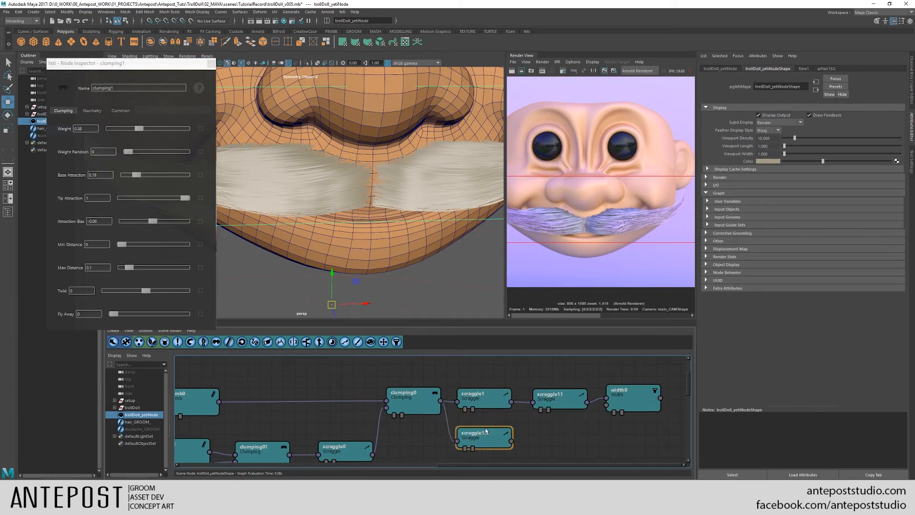
pyautogui.moveTo(486, 431); pyautogui.dragTo(506, 459)
pyautogui.scroll(-6, 487, 432)
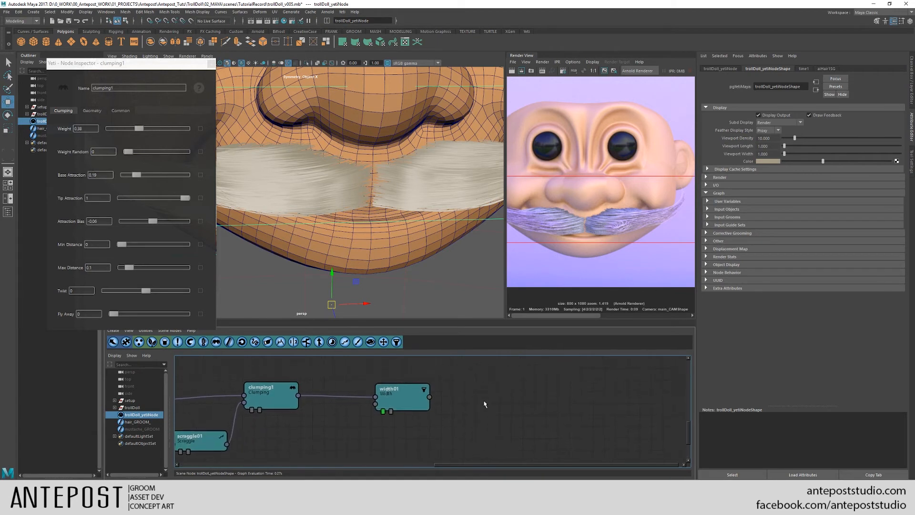
pyautogui.moveTo(578, 366); pyautogui.dragTo(495, 432)
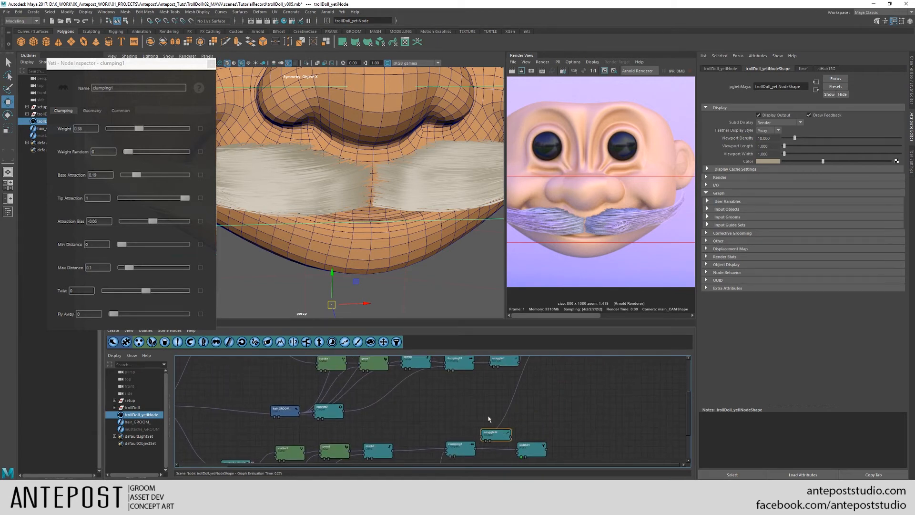
# - Delete the scraggle copy that was brought down from the hair network
pyautogui.keyDown('alt'); pyautogui.moveTo(475, 399); pyautogui.dragTo(473, 344, button='middle'); pyautogui.keyUp('alt')
pyautogui.keyDown('alt'); pyautogui.moveTo(465, 411); pyautogui.dragTo(514, 406, button='right'); pyautogui.keyUp('alt')
pyautogui.keyDown('alt'); pyautogui.moveTo(513, 407); pyautogui.dragTo(482, 422, button='middle'); pyautogui.keyUp('alt')
pyautogui.click(521, 367)
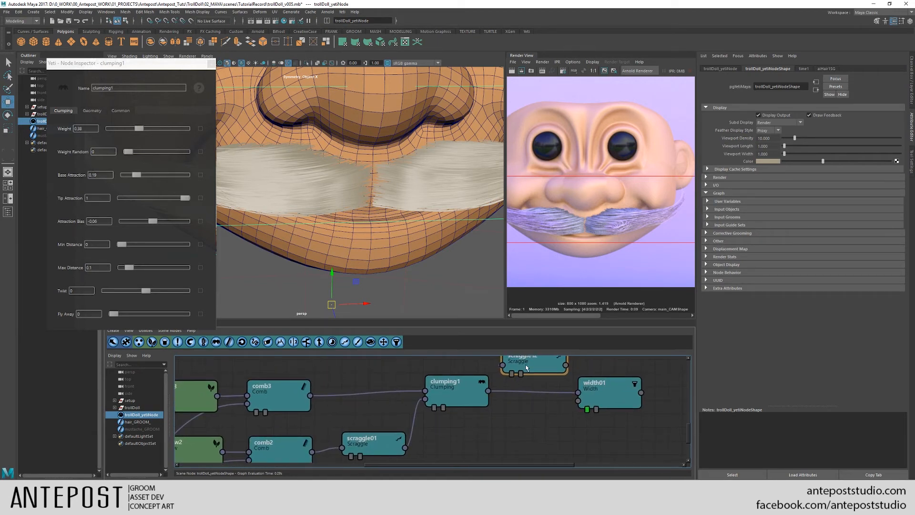
pyautogui.press('Delete')
# - Duplicate the mustache network's scraggle01 node and pull the copy clear of the original
pyautogui.click(373, 452)
pyautogui.click(477, 443)
pyautogui.click(372, 445)
pyautogui.click(441, 444)
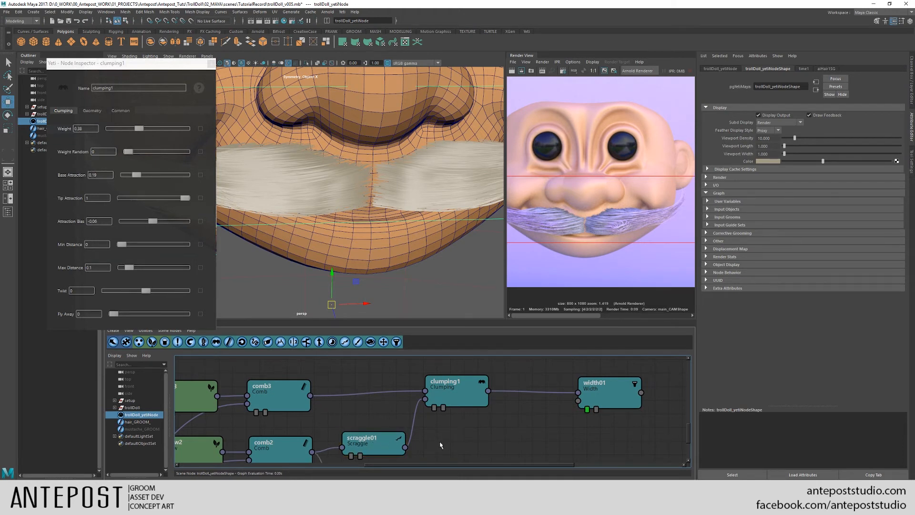
pyautogui.keyDown('alt'); pyautogui.moveTo(434, 436); pyautogui.dragTo(436, 359, button='middle'); pyautogui.keyUp('alt')
pyautogui.moveTo(391, 414); pyautogui.dragTo(516, 390)
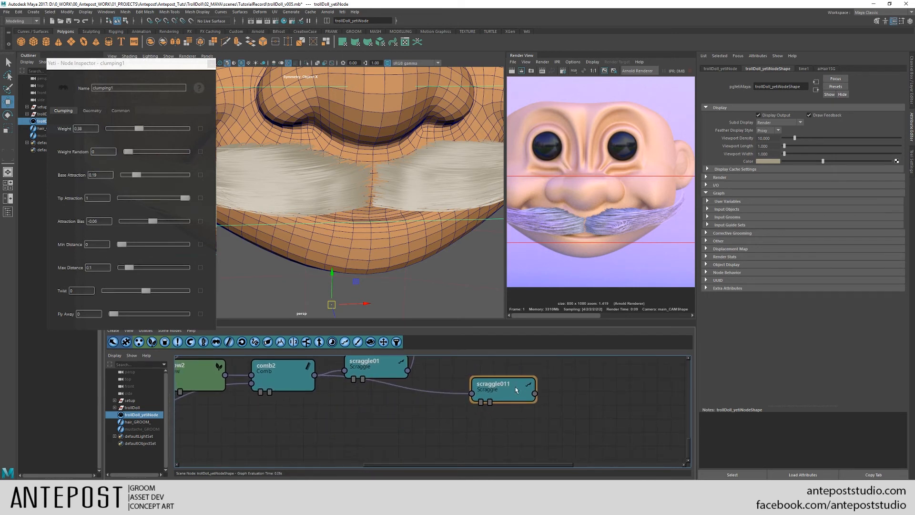
# - Place scraggle011 between clumping1 and width01, connecting clumping1 into it and its output into width01
pyautogui.keyDown('alt'); pyautogui.moveTo(551, 358); pyautogui.dragTo(461, 412, button='middle'); pyautogui.keyUp('alt')
pyautogui.moveTo(394, 456); pyautogui.dragTo(455, 409)
pyautogui.moveTo(397, 383); pyautogui.dragTo(437, 417)
pyautogui.moveTo(502, 385); pyautogui.dragTo(549, 384)
pyautogui.moveTo(504, 417); pyautogui.dragTo(532, 390)
# - Set scraggle011's Percentage to 0.25 and its Scraggle to 0.28, checking the hairs from several angles
pyautogui.moveTo(469, 405); pyautogui.dragTo(470, 401)
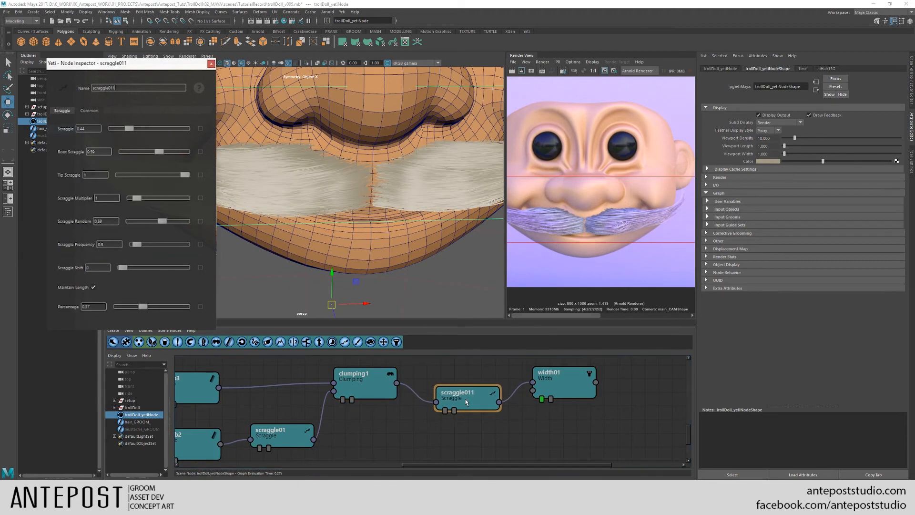
pyautogui.keyDown('alt'); pyautogui.moveTo(309, 208); pyautogui.dragTo(350, 227, button='middle'); pyautogui.keyUp('alt')
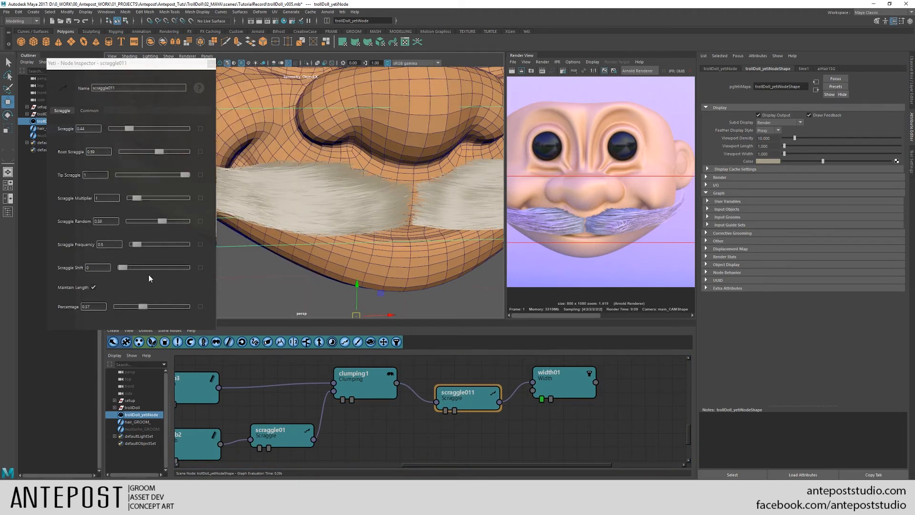
pyautogui.moveTo(136, 310); pyautogui.dragTo(133, 310)
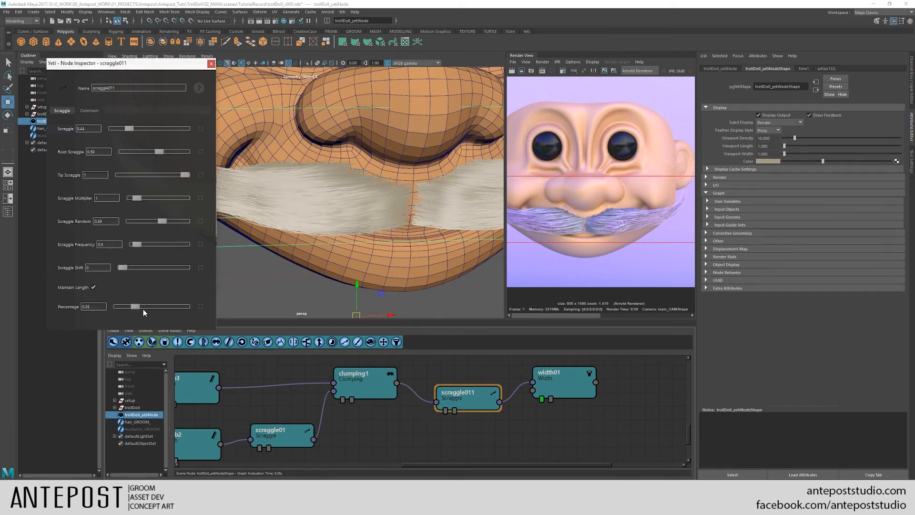
pyautogui.keyDown('alt'); pyautogui.moveTo(347, 198); pyautogui.dragTo(206, 161); pyautogui.keyUp('alt')
pyautogui.moveTo(125, 130); pyautogui.dragTo(128, 129)
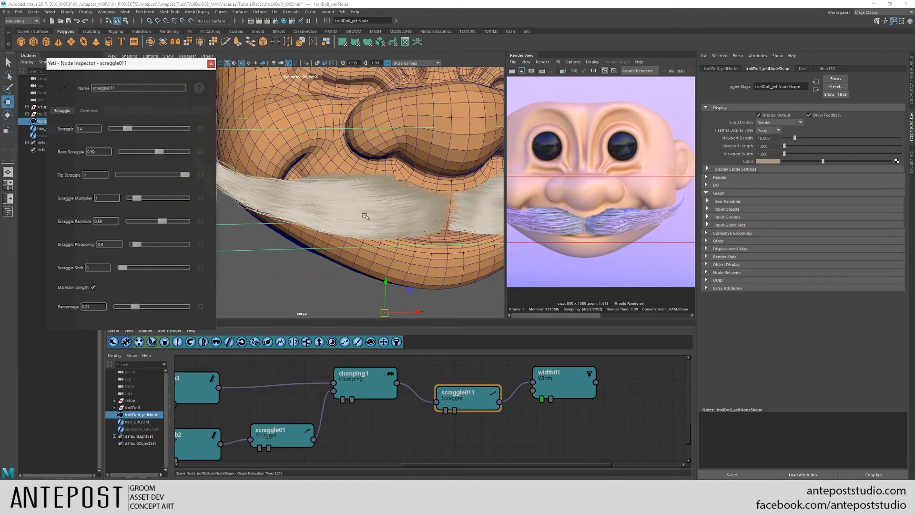
pyautogui.keyDown('alt'); pyautogui.moveTo(366, 217); pyautogui.dragTo(428, 251, button='right'); pyautogui.keyUp('alt')
pyautogui.keyDown('alt'); pyautogui.moveTo(429, 251); pyautogui.dragTo(373, 223, button='middle'); pyautogui.keyUp('alt')
pyautogui.keyDown('alt'); pyautogui.moveTo(375, 225); pyautogui.dragTo(415, 219); pyautogui.keyUp('alt')
pyautogui.moveTo(127, 128); pyautogui.dragTo(123, 129)
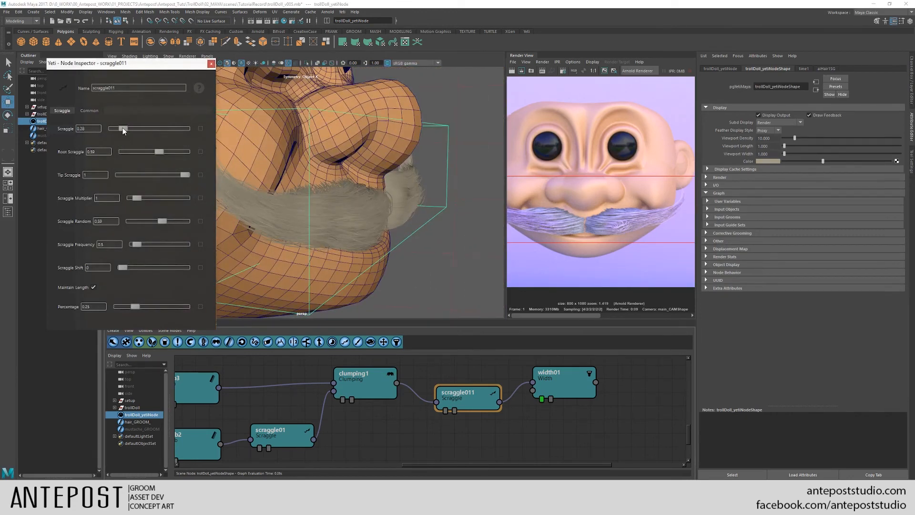
pyautogui.keyDown('alt'); pyautogui.moveTo(409, 216); pyautogui.dragTo(474, 164); pyautogui.keyUp('alt')
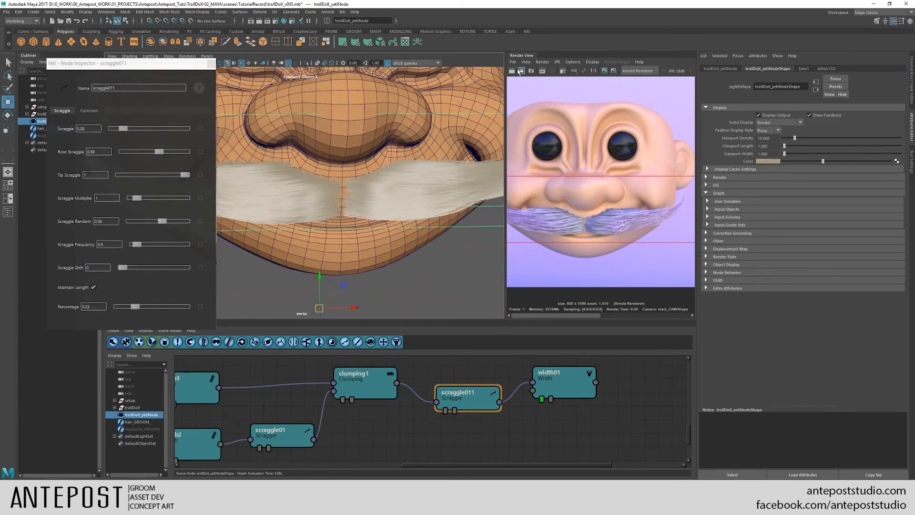
# - Re-render the mustache region and inspect the result of the added scraggle on the whole face
pyautogui.click(521, 71)
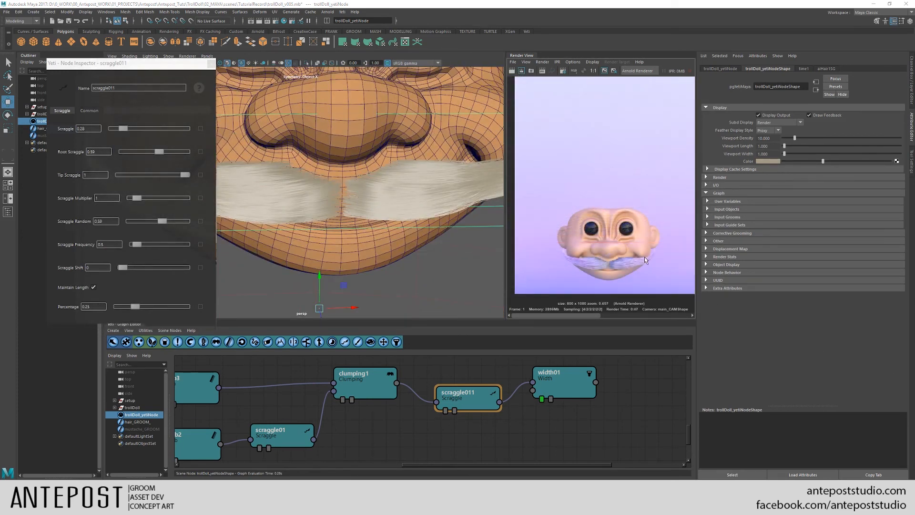
pyautogui.scroll(3, 644, 257)
pyautogui.moveTo(644, 276); pyautogui.dragTo(635, 224, button='middle')
pyautogui.scroll(-2, 637, 209)
pyautogui.keyDown('alt'); pyautogui.moveTo(626, 183); pyautogui.dragTo(619, 218, button='middle'); pyautogui.keyUp('alt')
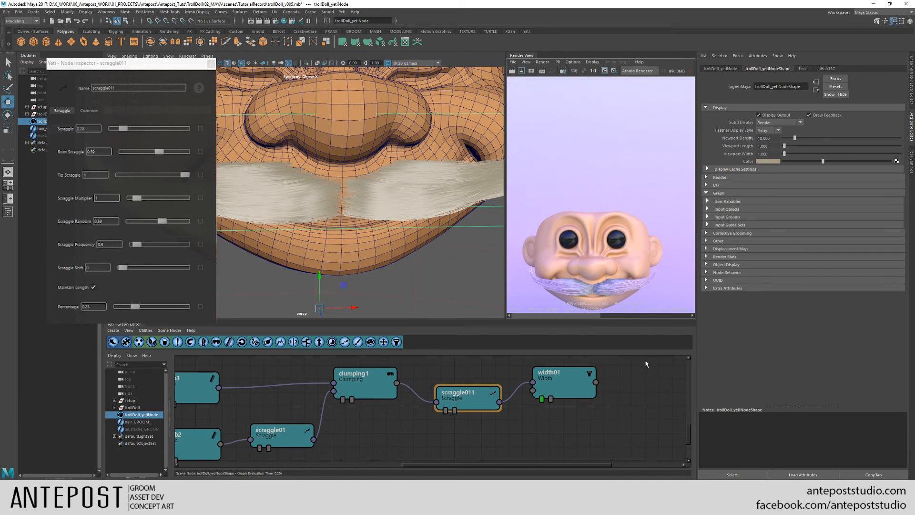
# - Create a Merge node in the Yeti graph and place it beyond the ends of the hair and mustache networks
pyautogui.scroll(-10, 524, 405)
pyautogui.scroll(7, 512, 417)
pyautogui.scroll(3, 438, 426)
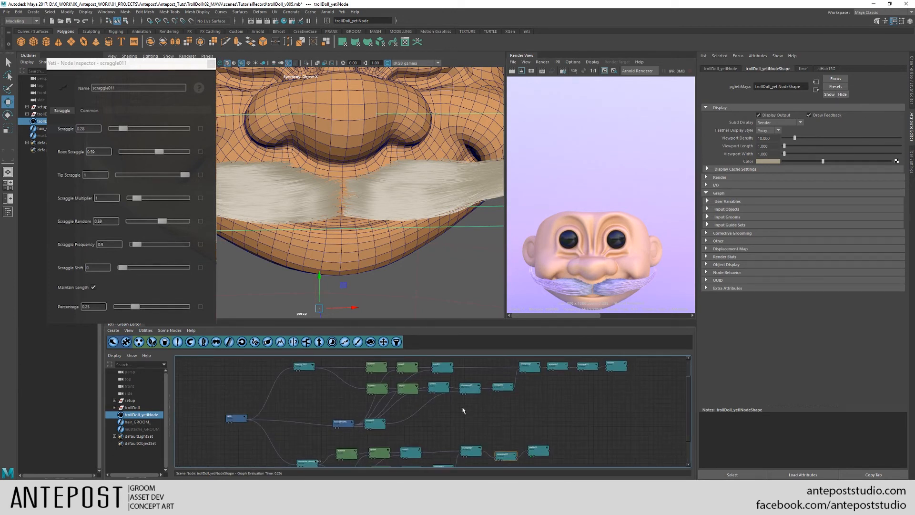
pyautogui.click(318, 342)
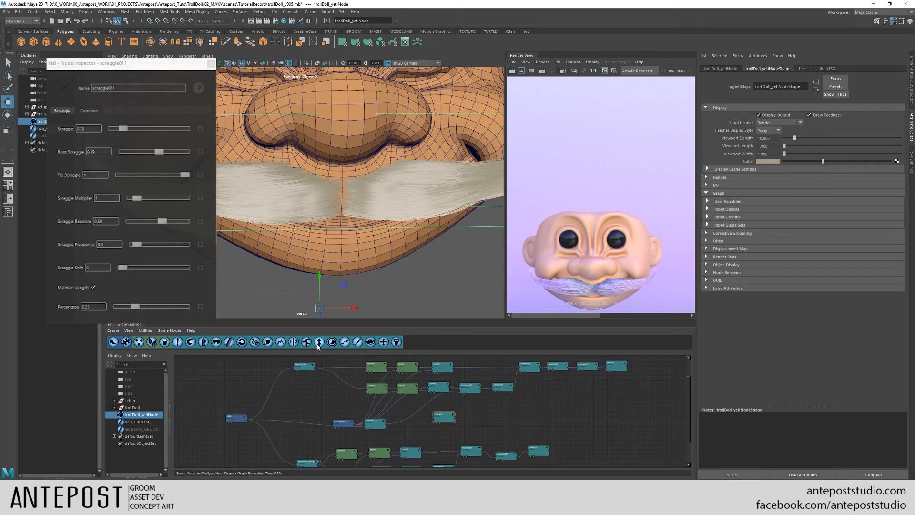
pyautogui.click(113, 331)
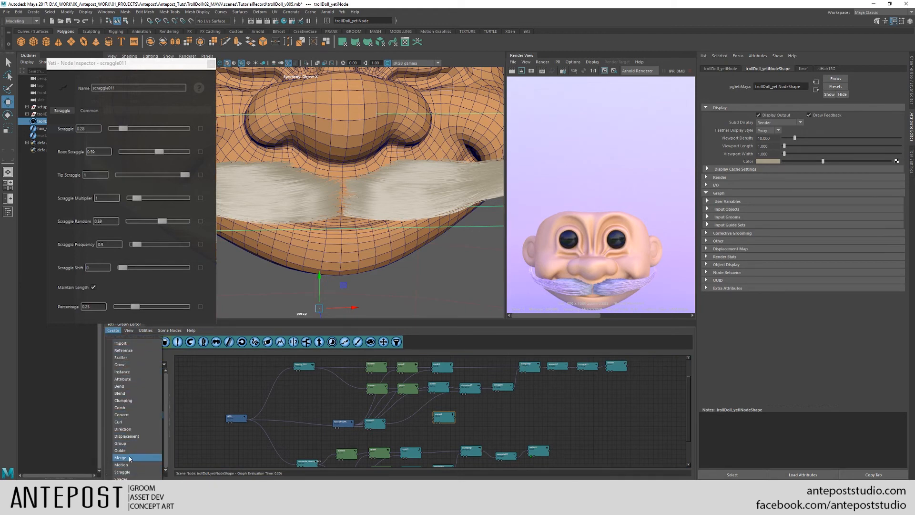
pyautogui.moveTo(439, 418); pyautogui.dragTo(624, 408)
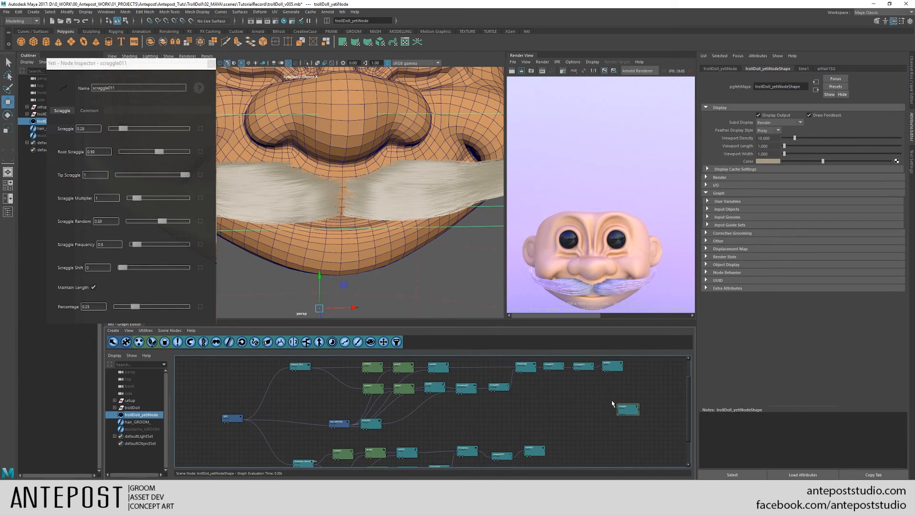
# - Move the hair network's width node clear and connect the last hair scraggle node into the merge node
pyautogui.scroll(3, 614, 402)
pyautogui.keyDown('alt'); pyautogui.moveTo(432, 413); pyautogui.dragTo(336, 466, button='middle'); pyautogui.keyUp('alt')
pyautogui.moveTo(648, 464); pyautogui.dragTo(651, 441)
pyautogui.moveTo(631, 392); pyautogui.dragTo(656, 390)
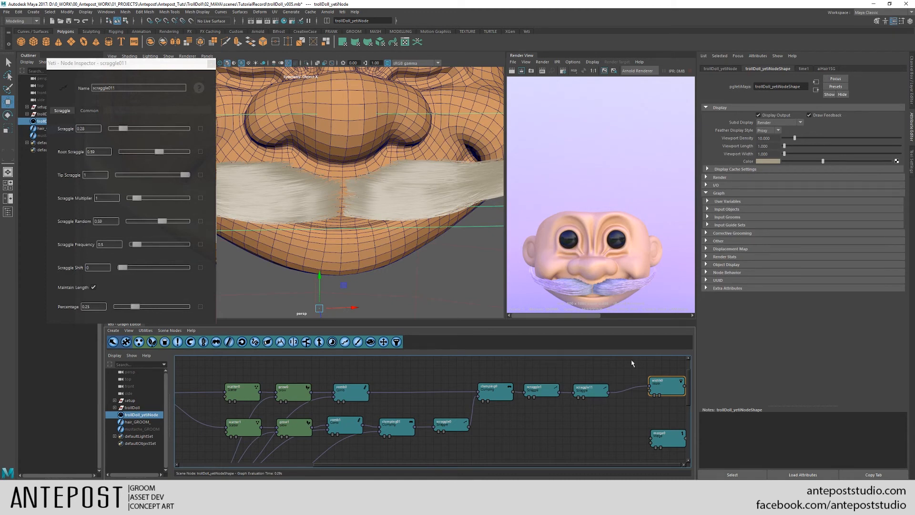
pyautogui.moveTo(610, 395); pyautogui.dragTo(631, 439)
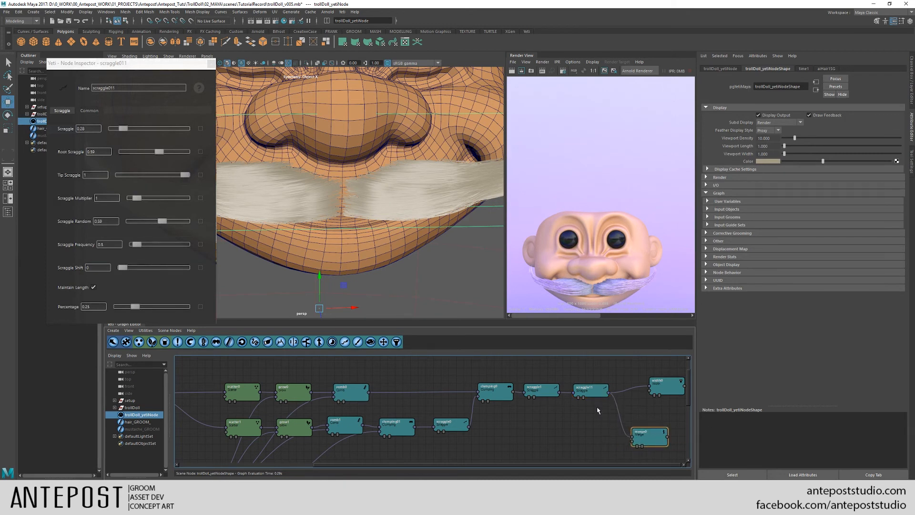
# - Move the mustache's width01 node aside and connect the mustache network's scraggle011 output into the merge node
pyautogui.scroll(-5, 571, 443)
pyautogui.moveTo(651, 364); pyautogui.dragTo(571, 394)
pyautogui.moveTo(512, 449); pyautogui.dragTo(621, 449)
pyautogui.moveTo(473, 461); pyautogui.dragTo(640, 390)
pyautogui.scroll(1, 513, 426)
pyautogui.scroll(1, 513, 426)
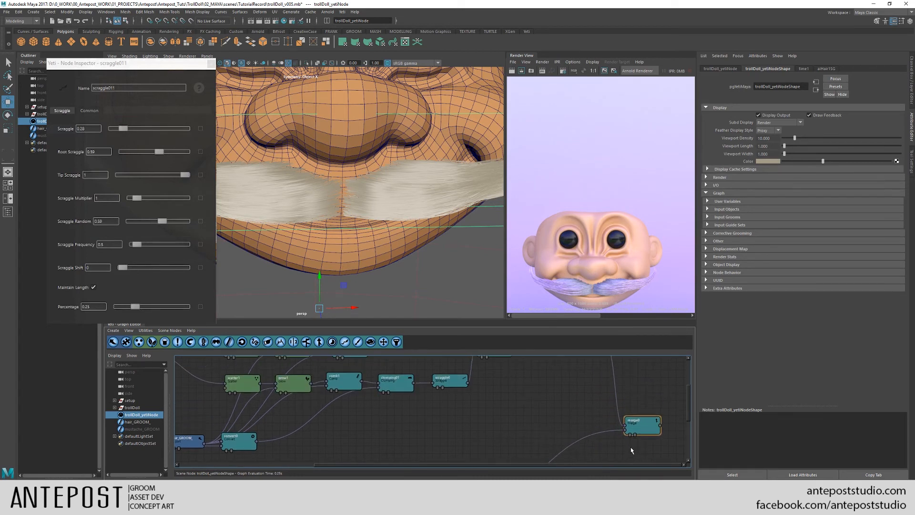
# - Feed the merge node's output into width01, delete the hair network's own width node, and open width01's settings
pyautogui.scroll(-2, 513, 426)
pyautogui.moveTo(697, 389)
pyautogui.mouseDown()
pyautogui.moveTo(690, 376)
pyautogui.moveTo(680, 383)
pyautogui.moveTo(663, 370)
pyautogui.mouseUp()
pyautogui.keyDown('alt'); pyautogui.moveTo(628, 358); pyautogui.dragTo(594, 449, button='middle'); pyautogui.keyUp('alt')
pyautogui.click(645, 403)
pyautogui.press('Delete')
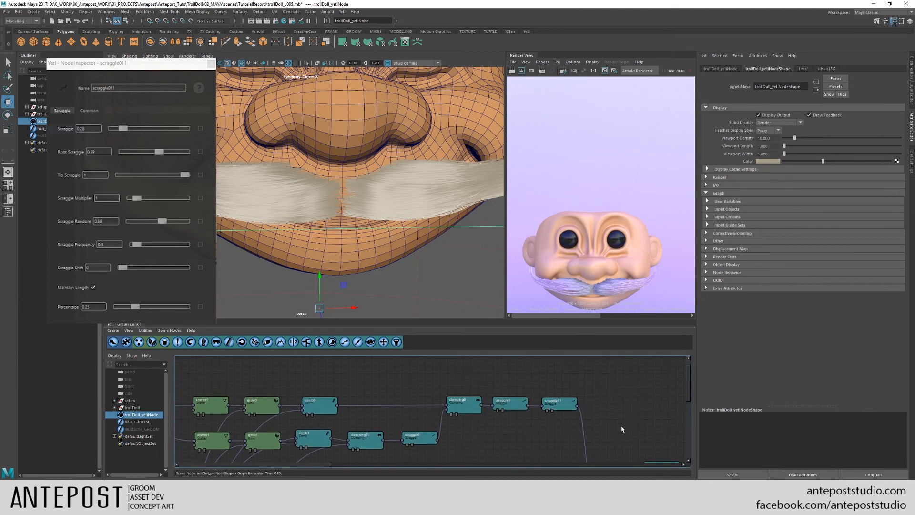
pyautogui.keyDown('alt'); pyautogui.moveTo(617, 462); pyautogui.dragTo(622, 410, button='middle'); pyautogui.keyUp('alt')
pyautogui.moveTo(658, 411); pyautogui.dragTo(658, 419)
pyautogui.doubleClick(655, 424)
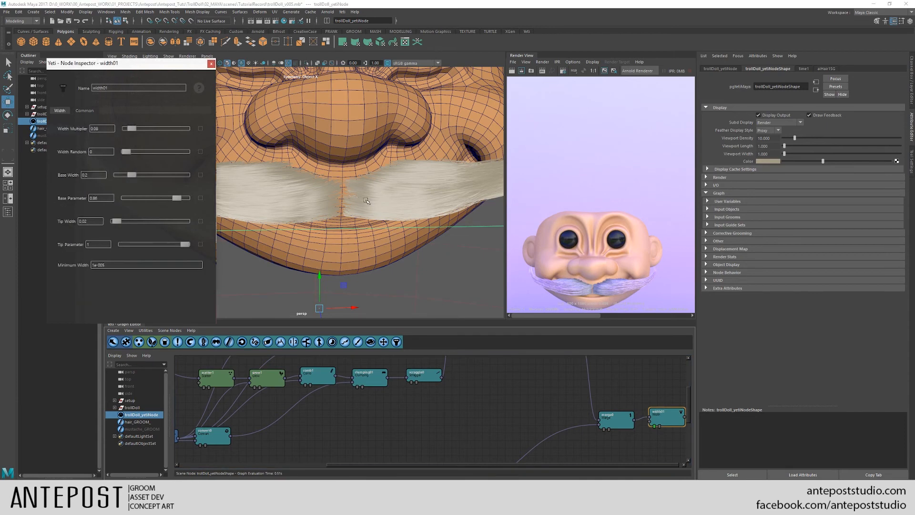
# - Frame the whole doll in the viewport and render the full frame with hair and mustache together
pyautogui.keyDown('alt'); pyautogui.moveTo(296, 153); pyautogui.dragTo(276, 147, button='right'); pyautogui.keyUp('alt')
pyautogui.keyDown('alt'); pyautogui.moveTo(281, 148); pyautogui.dragTo(312, 209, button='middle'); pyautogui.keyUp('alt')
pyautogui.keyDown('alt'); pyautogui.moveTo(343, 200); pyautogui.dragTo(329, 191, button='right'); pyautogui.keyUp('alt')
pyautogui.keyDown('alt'); pyautogui.moveTo(339, 189); pyautogui.dragTo(329, 205); pyautogui.keyUp('alt')
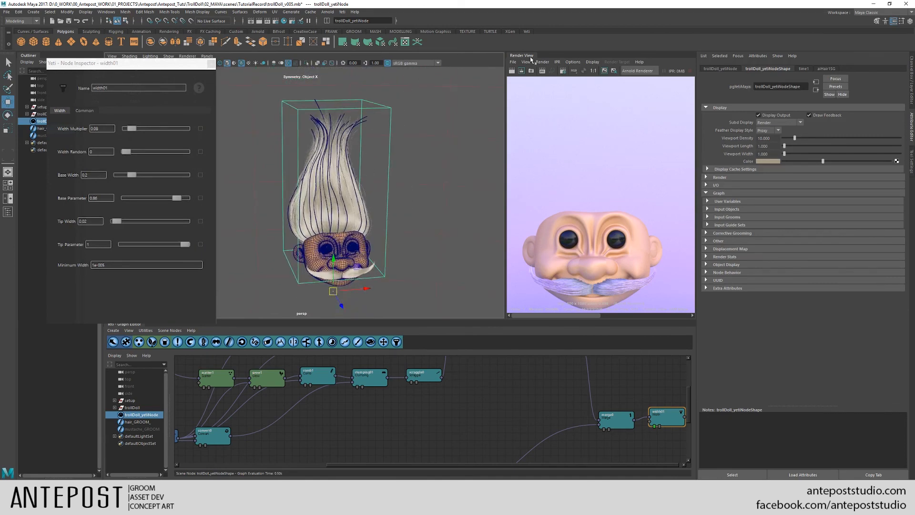
pyautogui.click(512, 71)
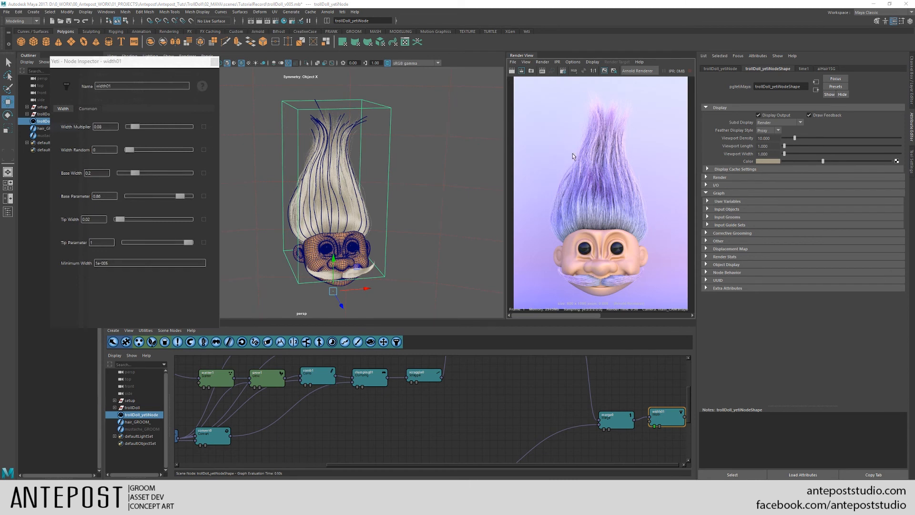
# - Examine the rendered mustache up close, especially its centre parting and the hair roots beneath the nose
pyautogui.scroll(2, 582, 281)
pyautogui.keyDown('alt'); pyautogui.moveTo(602, 283); pyautogui.dragTo(600, 216, button='middle'); pyautogui.keyUp('alt')
pyautogui.scroll(3, 606, 226)
pyautogui.keyDown('alt'); pyautogui.moveTo(592, 256); pyautogui.dragTo(593, 243, button='middle'); pyautogui.keyUp('alt')
pyautogui.scroll(1, 593, 244)
pyautogui.scroll(1, 578, 244)
pyautogui.scroll(1, 595, 262)
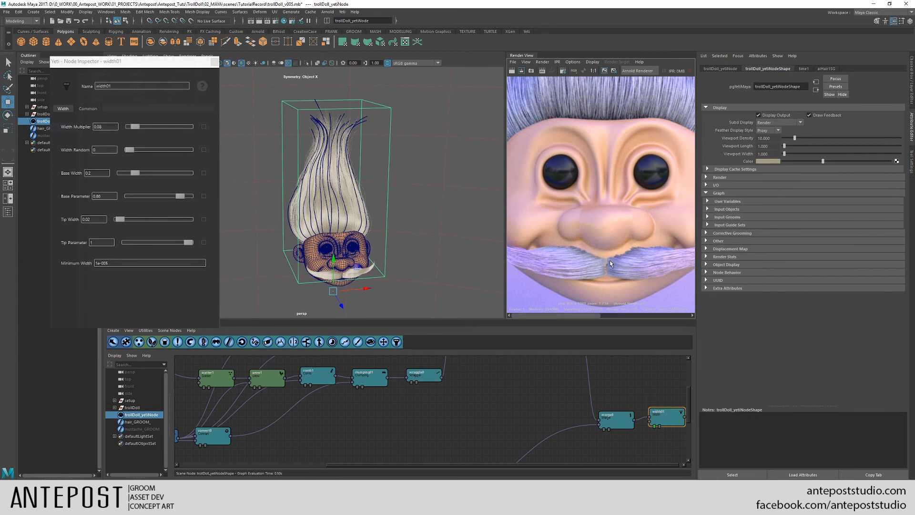
pyautogui.scroll(2, 593, 250)
pyautogui.keyDown('alt'); pyautogui.moveTo(590, 264); pyautogui.dragTo(602, 241, button='middle'); pyautogui.keyUp('alt')
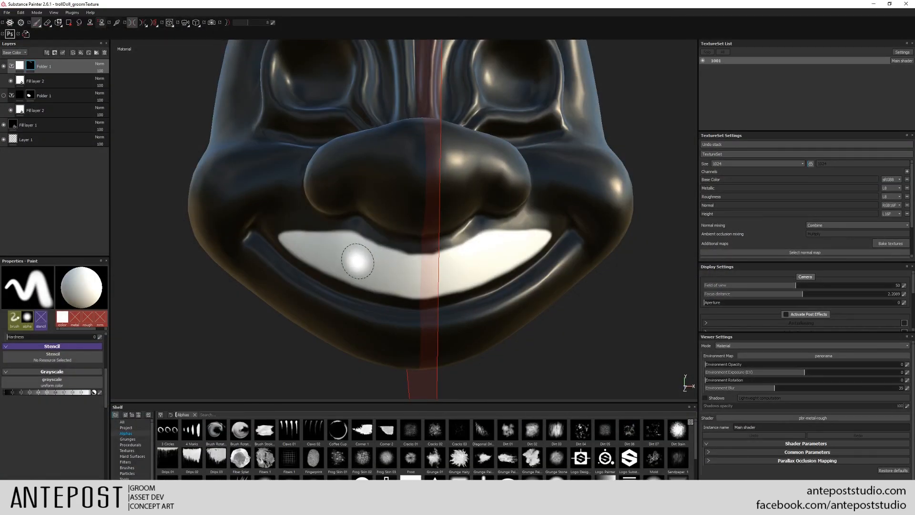
# - Switch to Substance Painter, pick a mid-grey value and paint a short stroke near the centre of the mustache mask
pyautogui.click(48, 392)
pyautogui.moveTo(393, 257)
pyautogui.mouseDown()
pyautogui.moveTo(361, 244)
pyautogui.moveTo(400, 255)
pyautogui.moveTo(333, 233)
pyautogui.moveTo(410, 261)
pyautogui.moveTo(406, 249)
pyautogui.mouseUp()
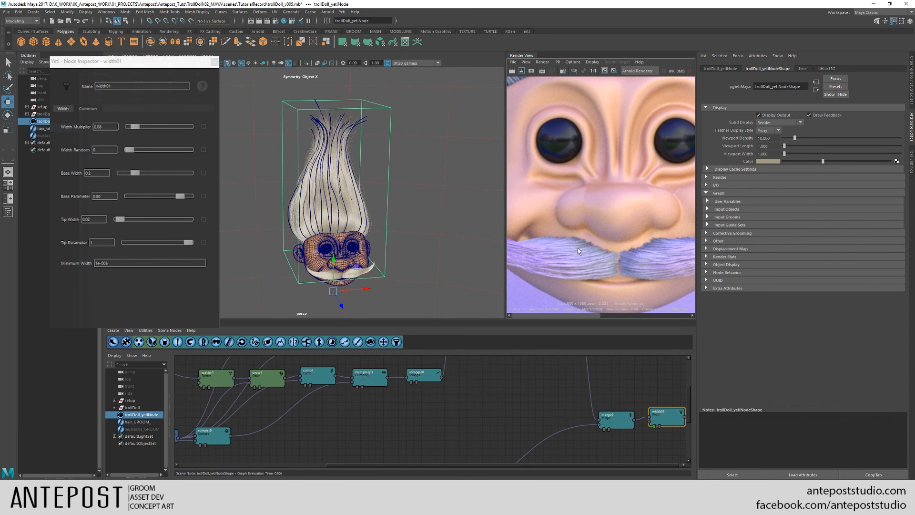
# - Switch back to Maya and review both sides of the rendered mustache and the overall look with the hair
pyautogui.keyDown('alt'); pyautogui.moveTo(559, 253); pyautogui.dragTo(515, 217, button='right'); pyautogui.keyUp('alt')
pyautogui.keyDown('alt'); pyautogui.moveTo(577, 225); pyautogui.dragTo(585, 229, button='middle'); pyautogui.keyUp('alt')
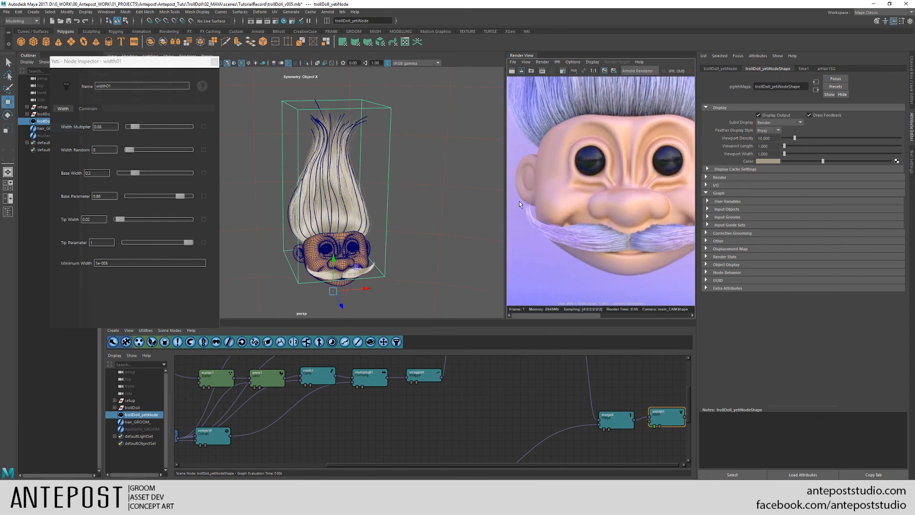
pyautogui.keyDown('alt'); pyautogui.moveTo(603, 232); pyautogui.dragTo(544, 233, button='middle'); pyautogui.keyUp('alt')
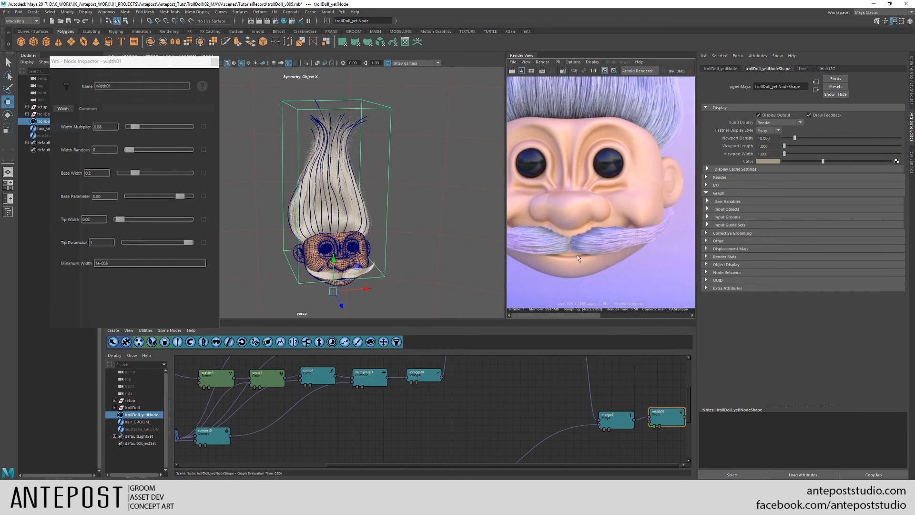
pyautogui.scroll(-5, 616, 222)
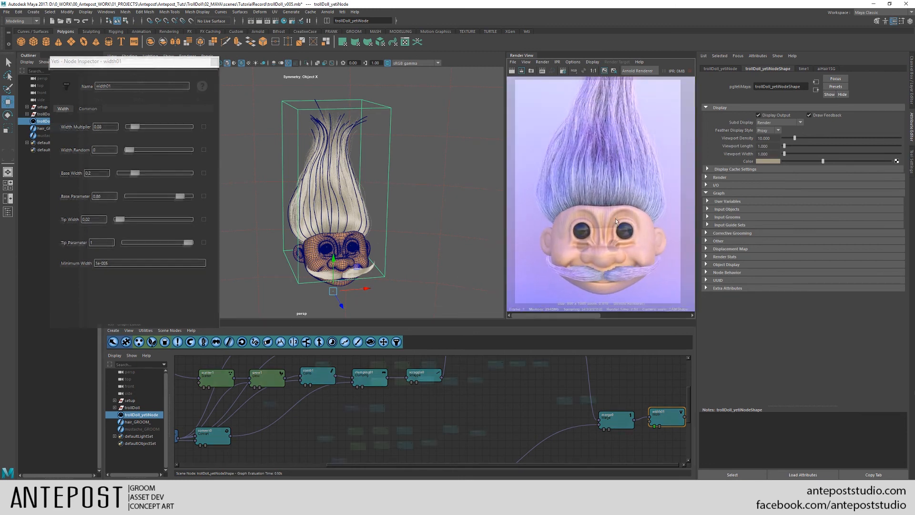